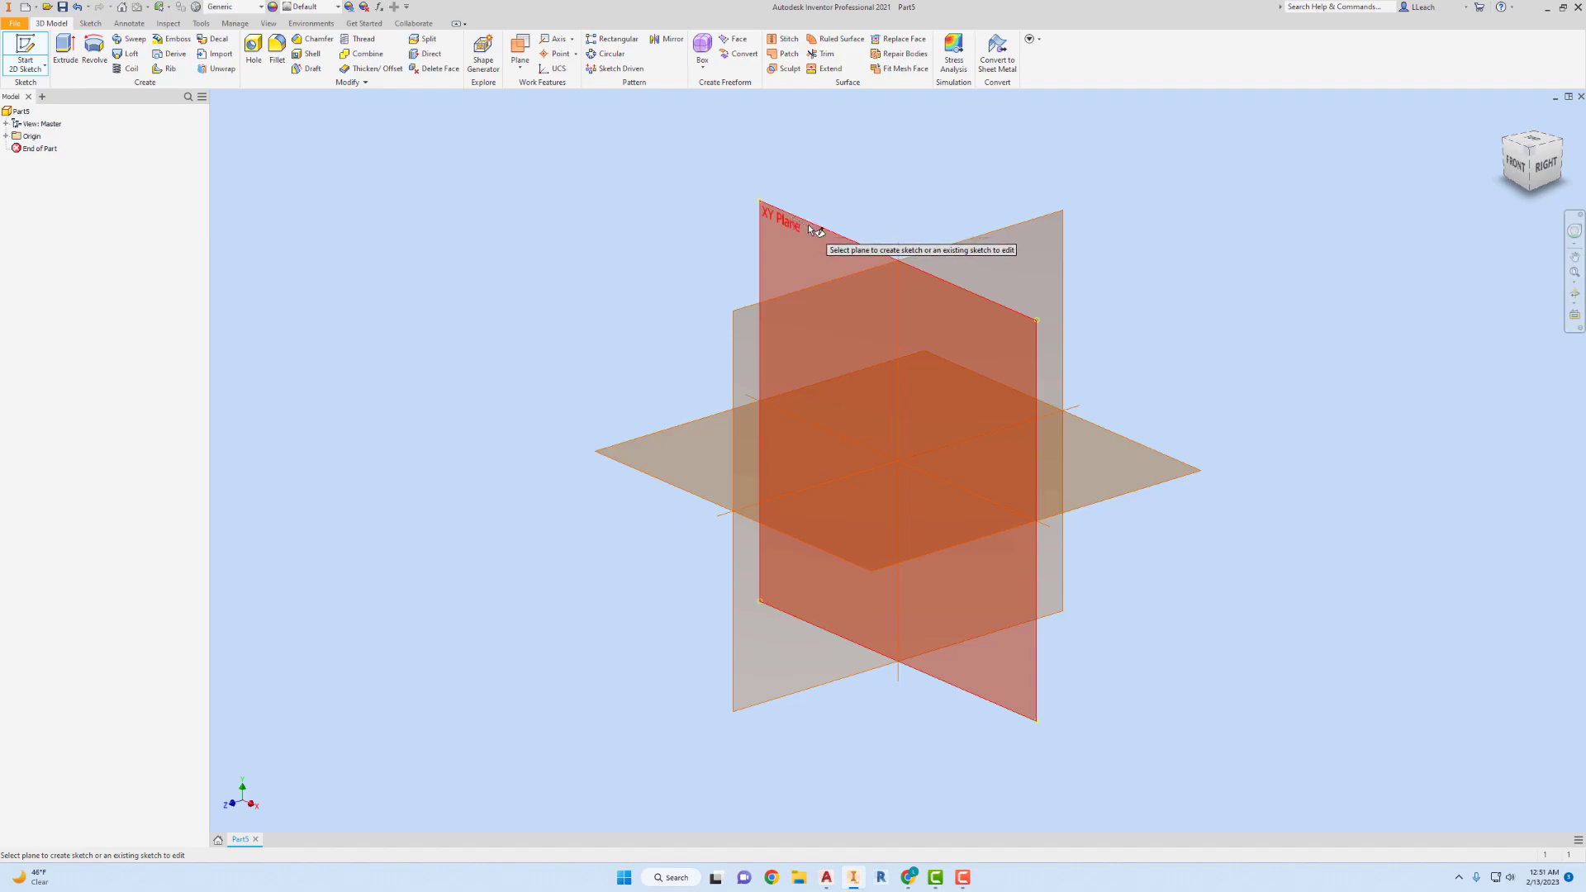
Start a sketch on the XY plane and place the image XBOX360 CONTROLLER TOP VIEW roughly centred on the origin.
{"action": "left_click", "coordinate": [808, 225]}
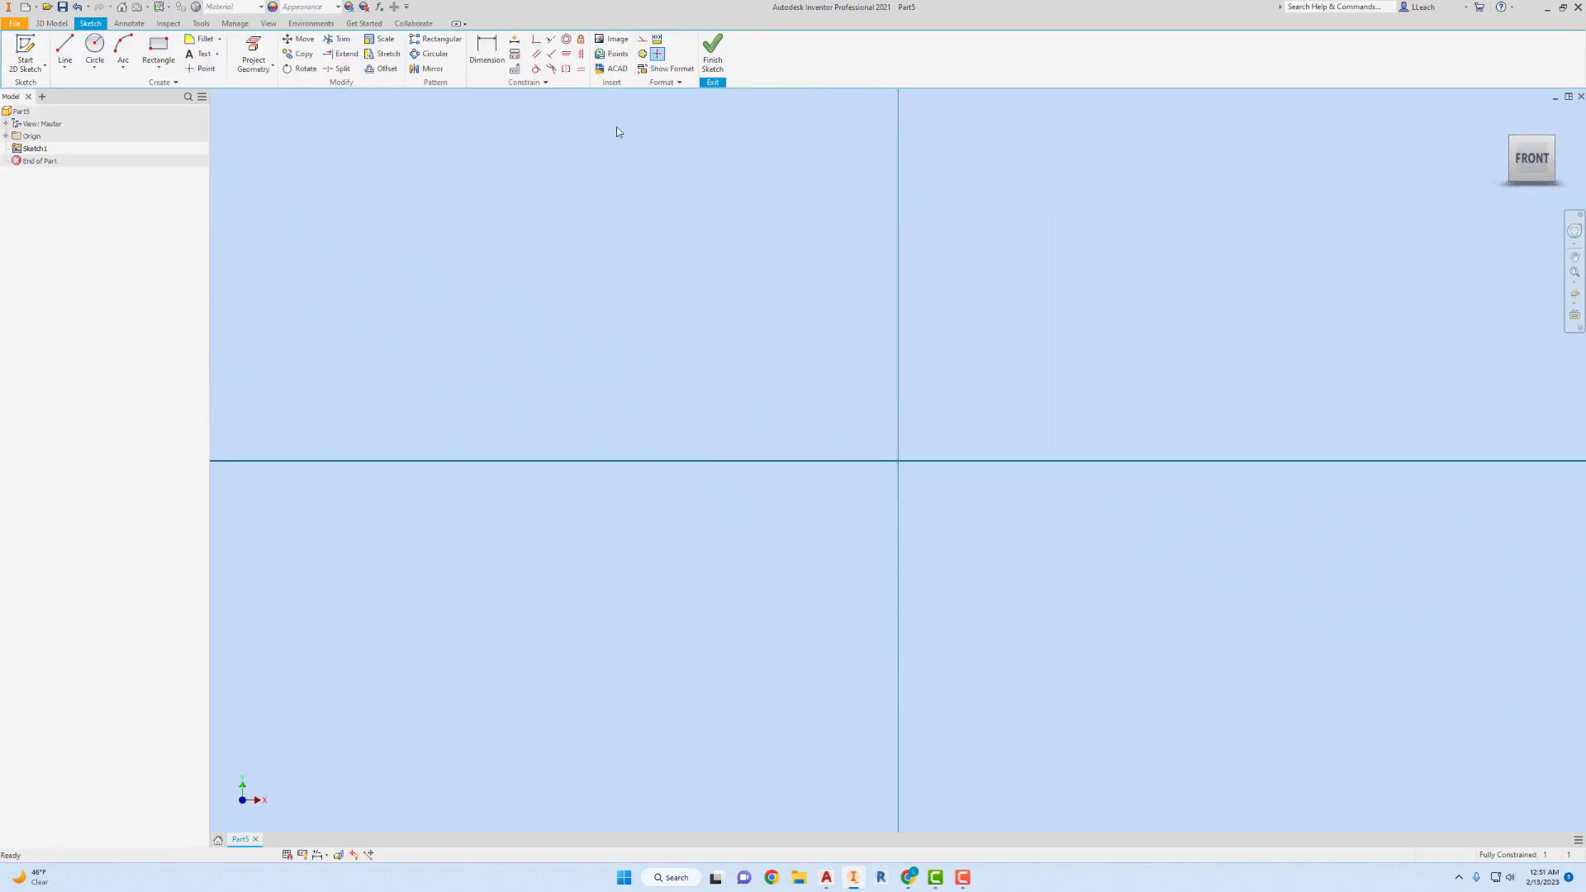
{"action": "left_click", "coordinate": [618, 40]}
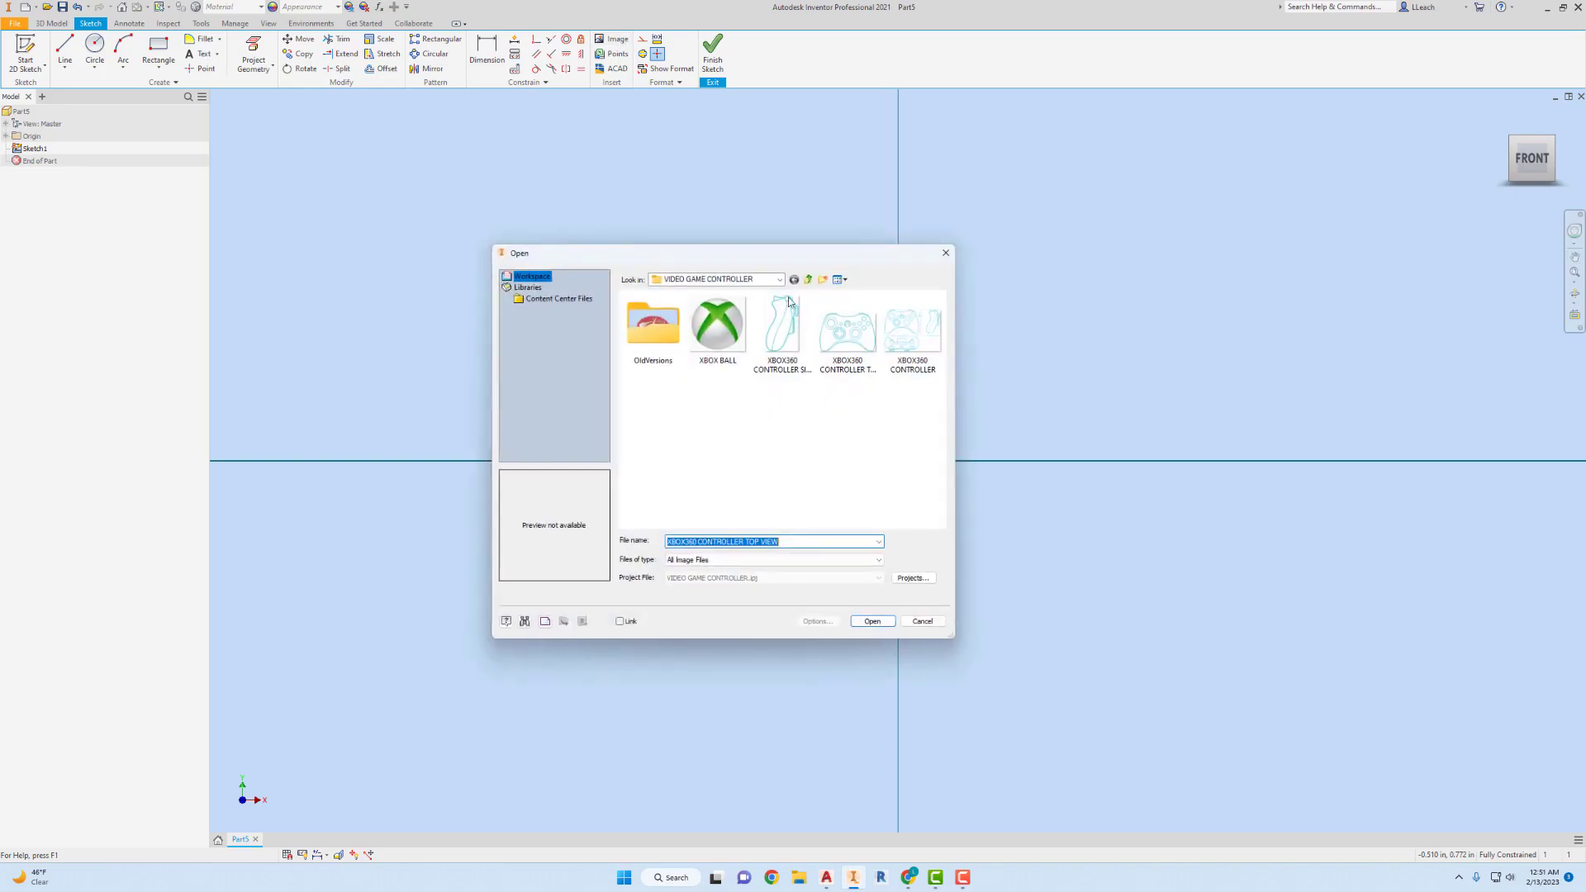
{"action": "left_click", "coordinate": [853, 344]}
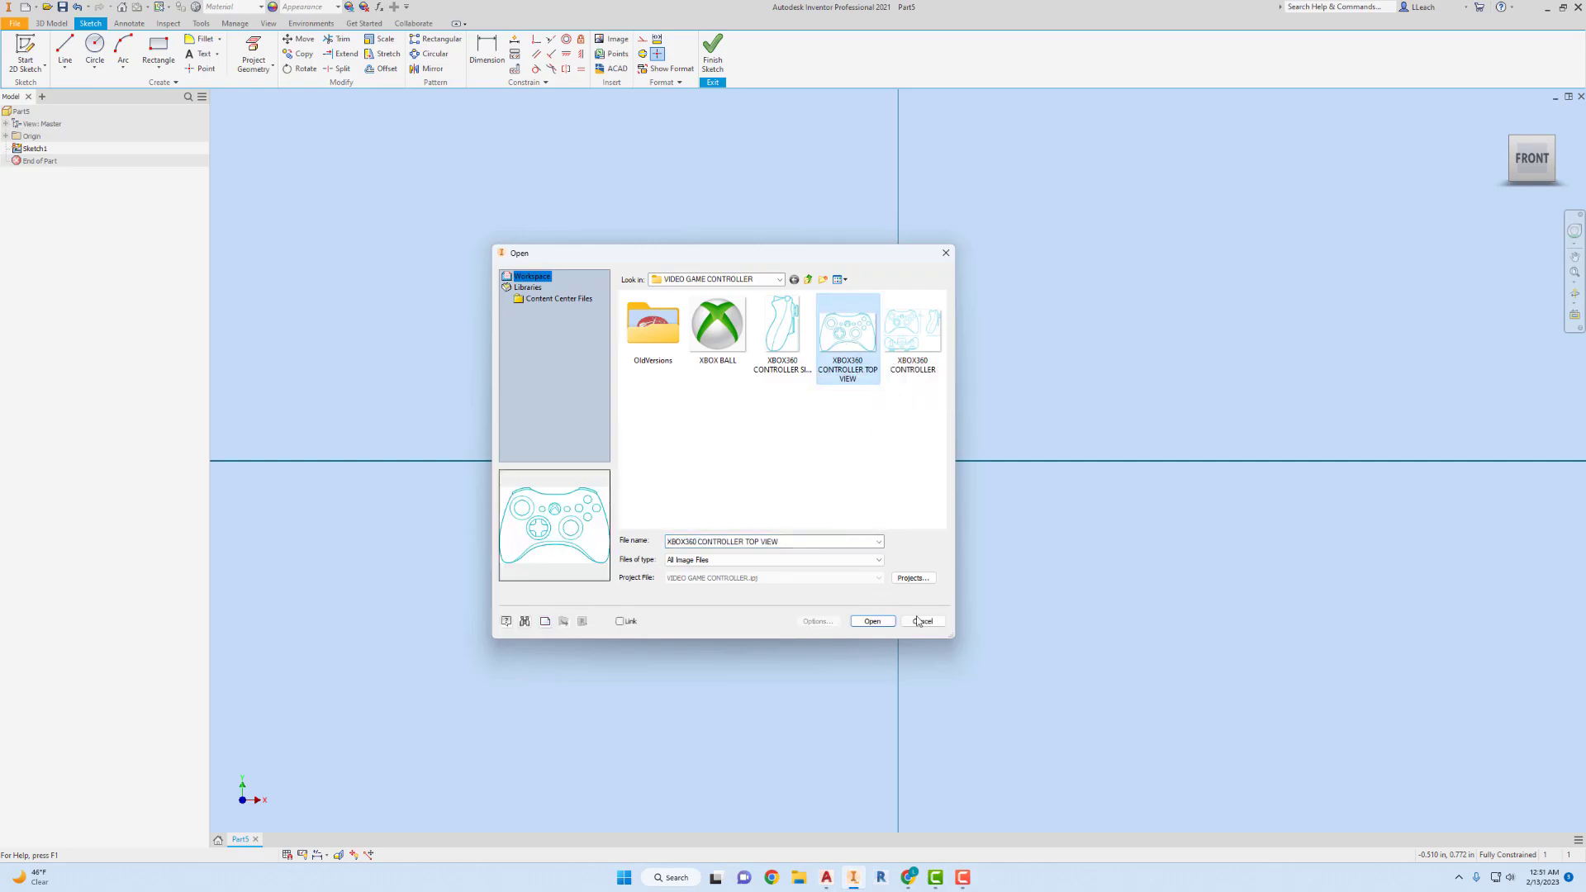
{"action": "left_click", "coordinate": [891, 628]}
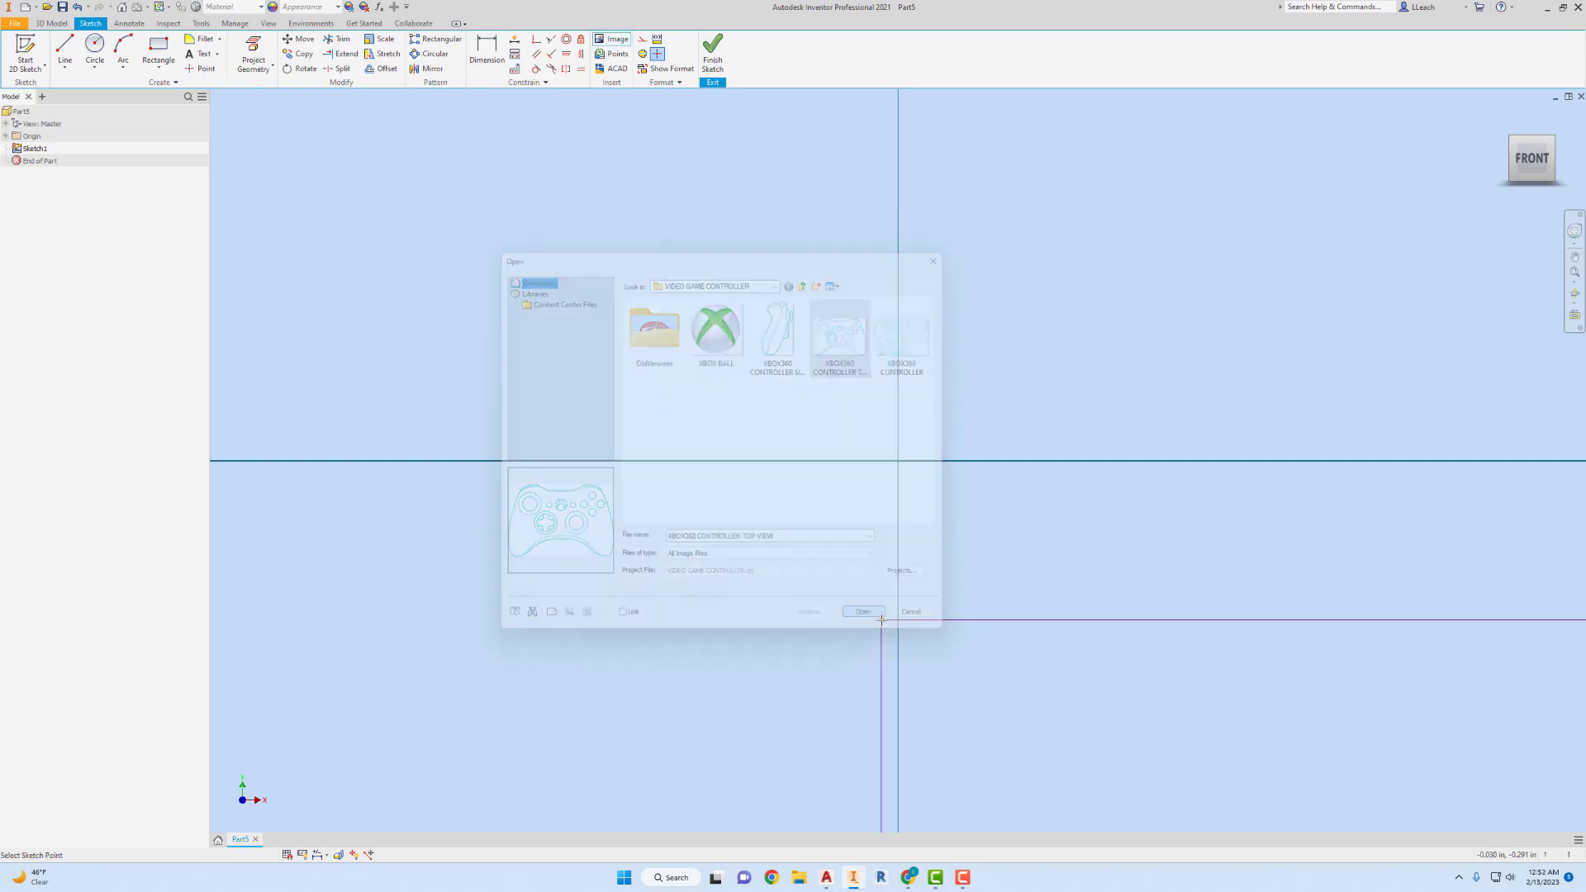
{"action": "scroll", "coordinate": [794, 365], "scroll_direction": "down", "scroll_amount": 3}
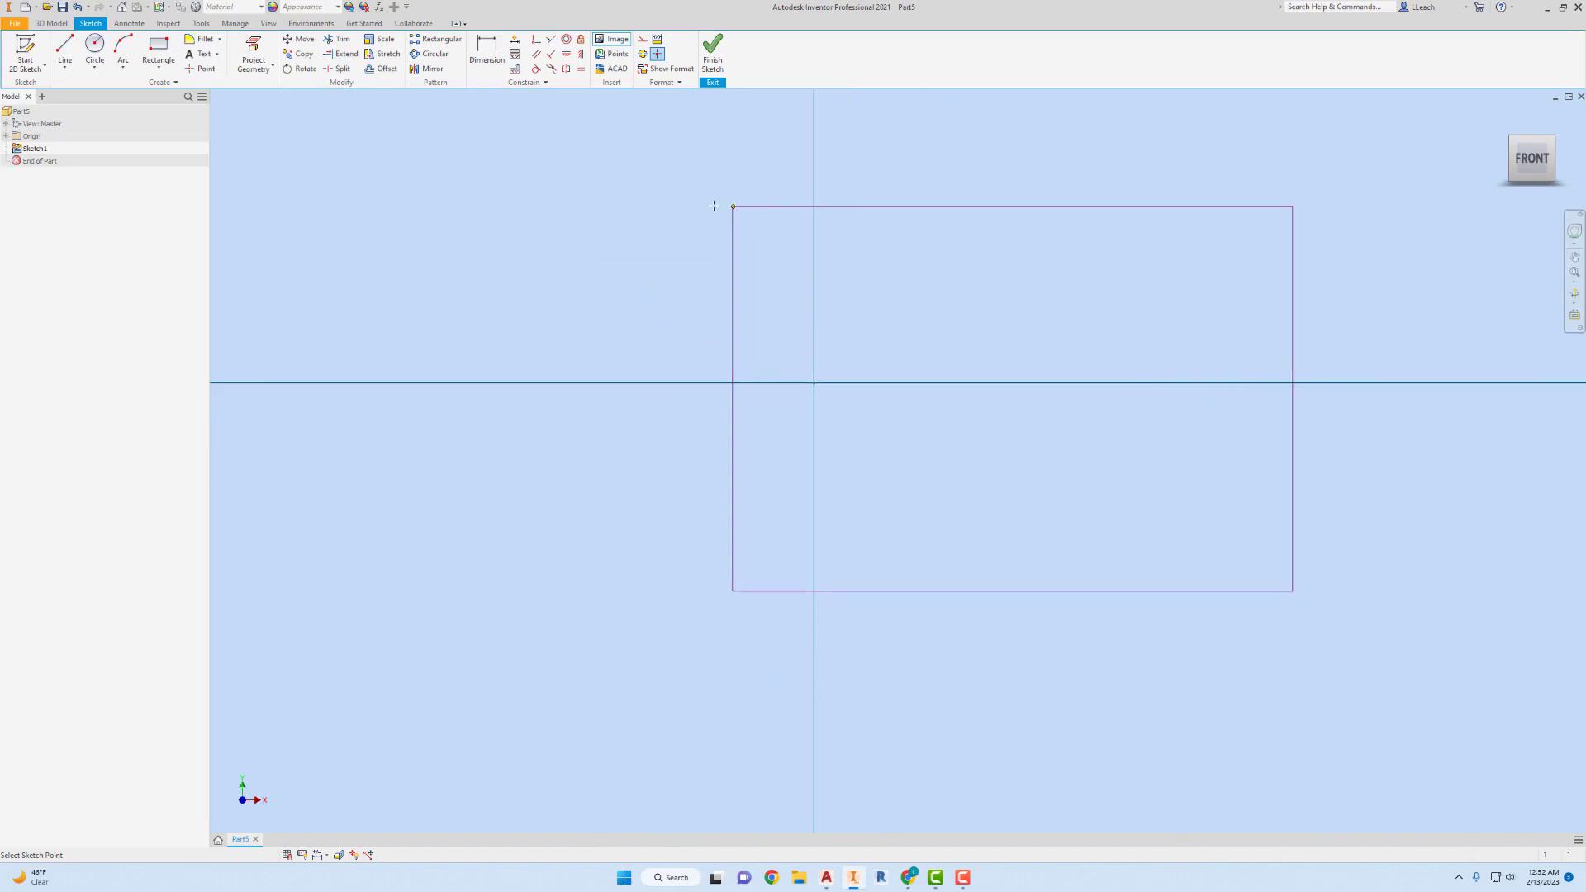
{"action": "left_click", "coordinate": [531, 207]}
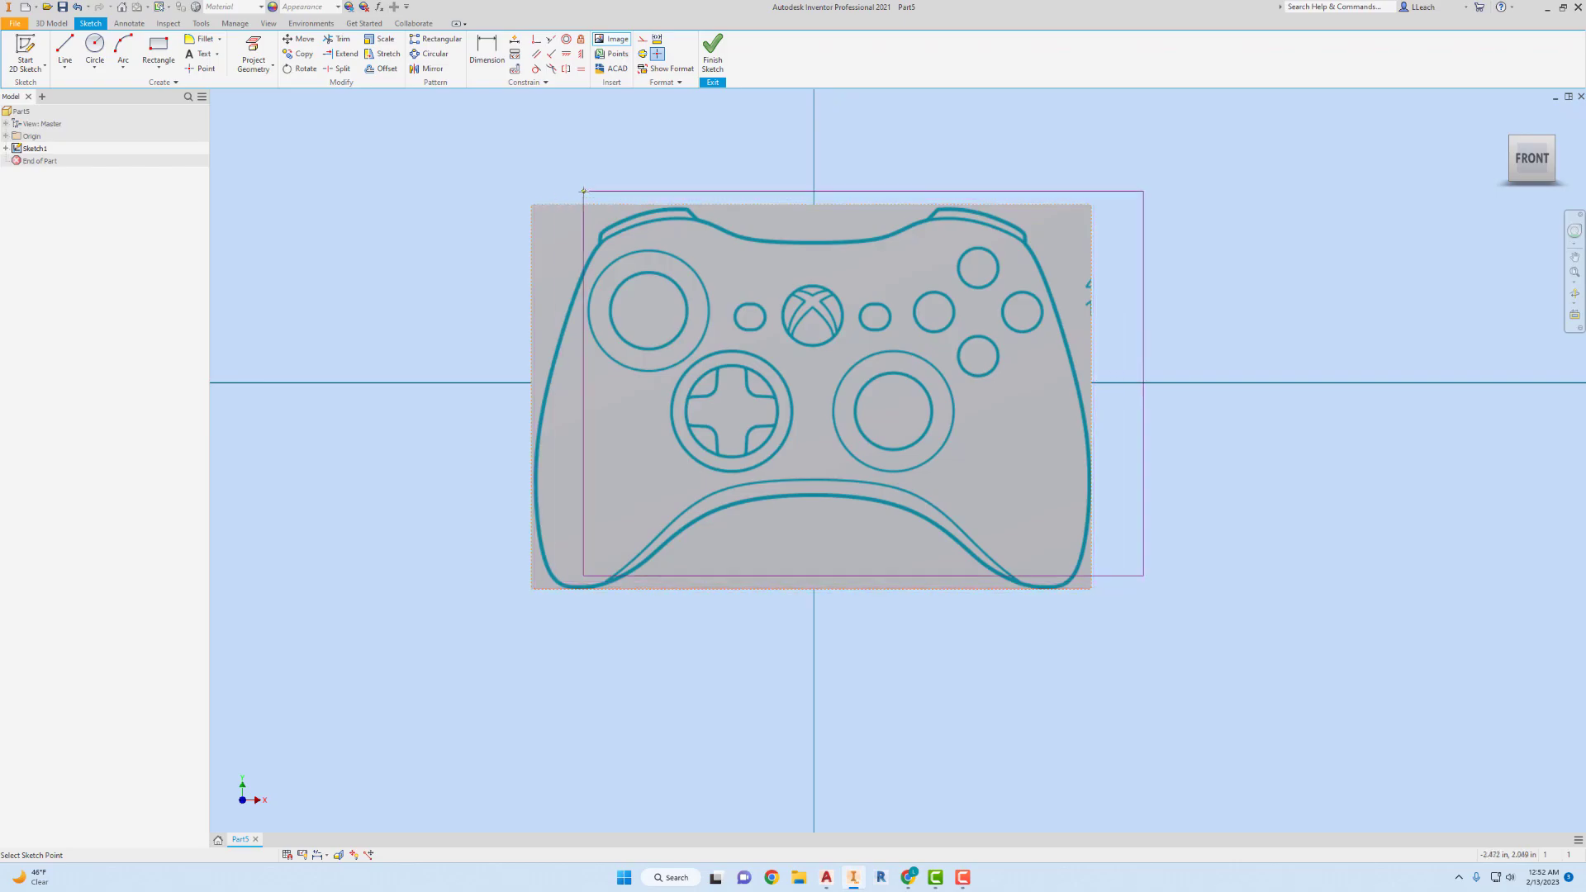
{"action": "right_click", "coordinate": [800, 226]}
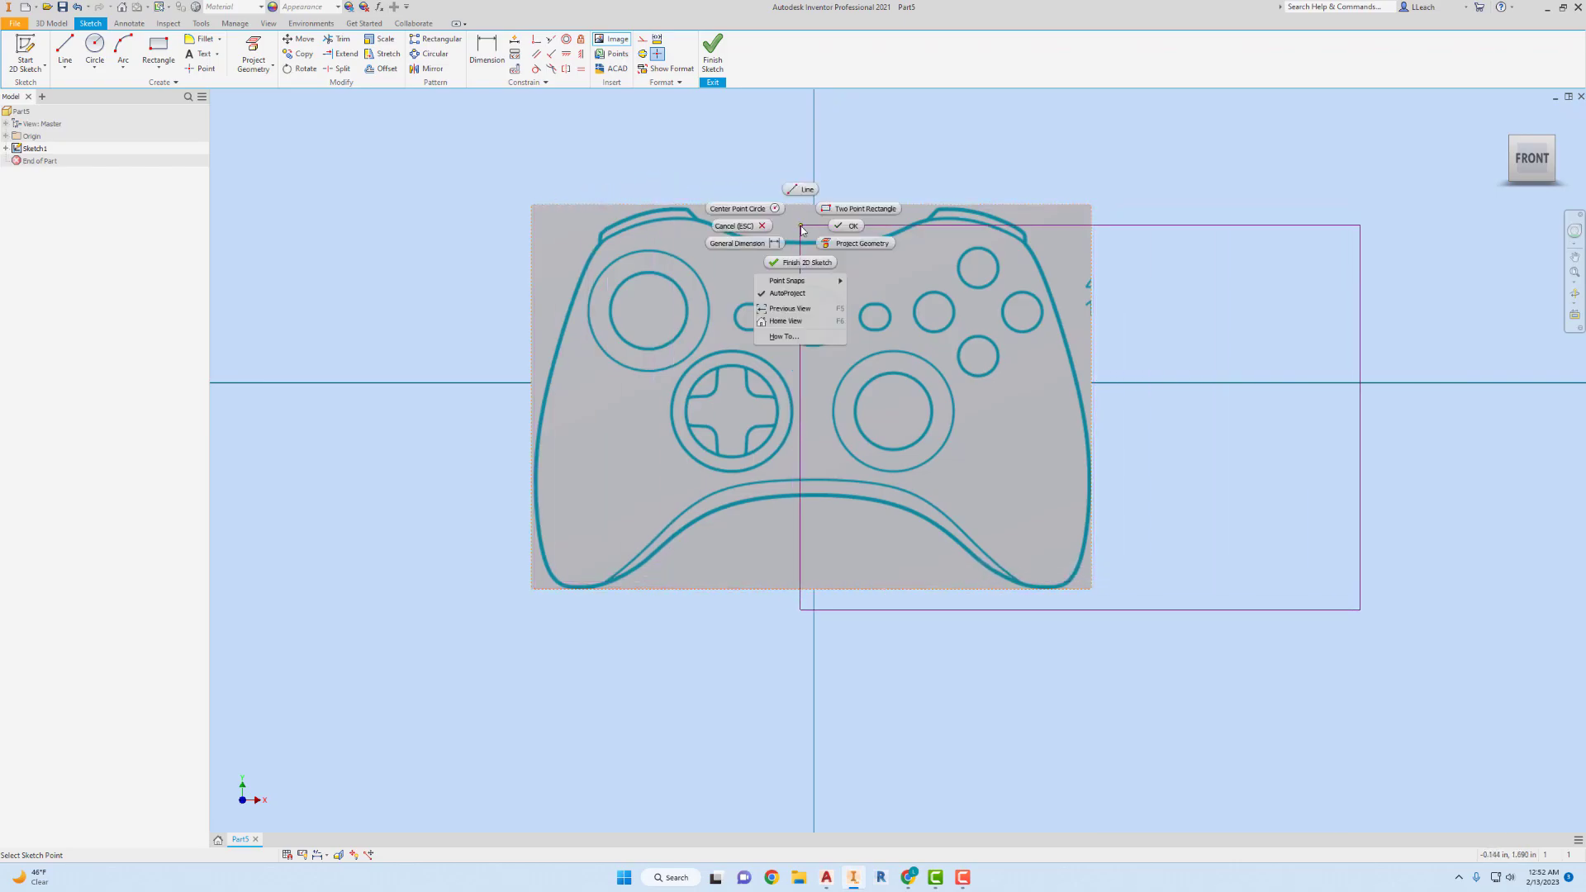
{"action": "left_click", "coordinate": [850, 226]}
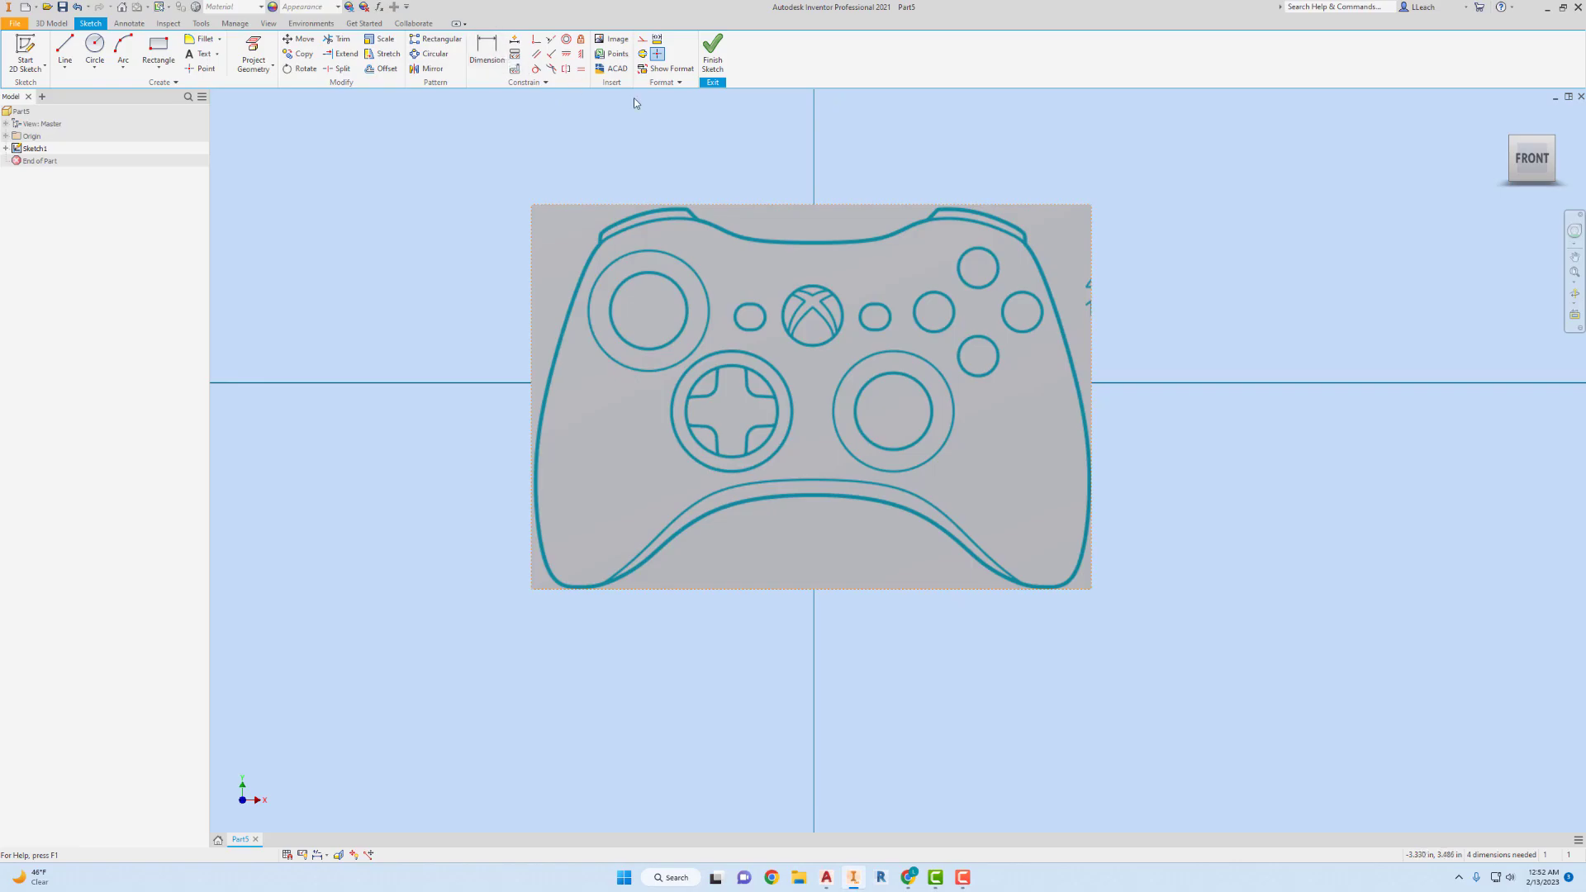
Dimension the controller image's width and set it to 6 in.
{"action": "key", "text": "d"}
{"action": "left_click", "coordinate": [737, 207]}
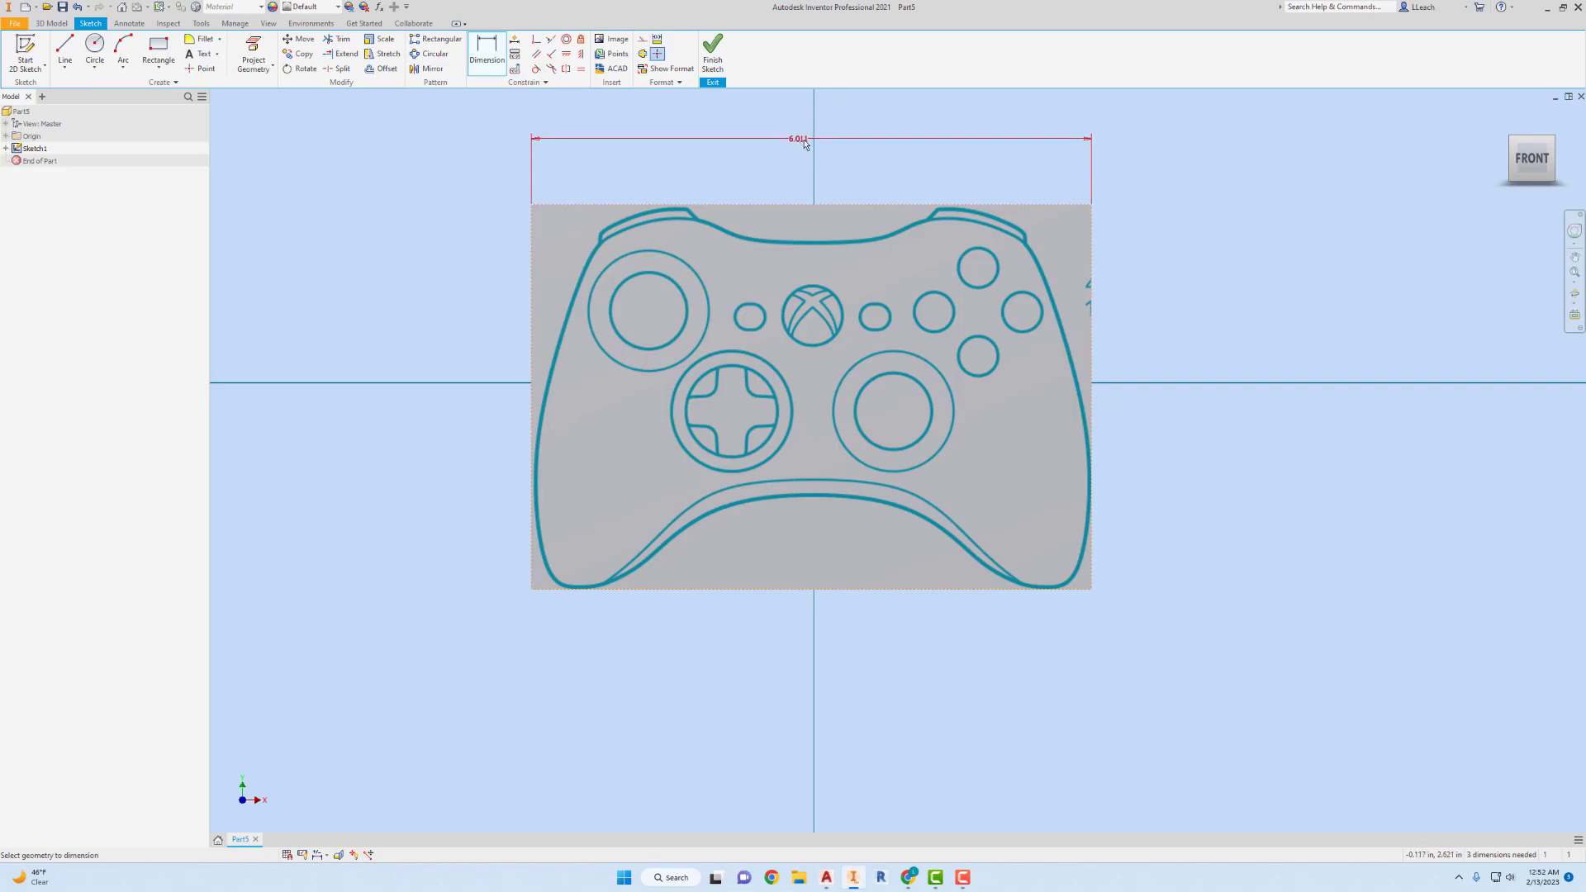
{"action": "left_click", "coordinate": [807, 142]}
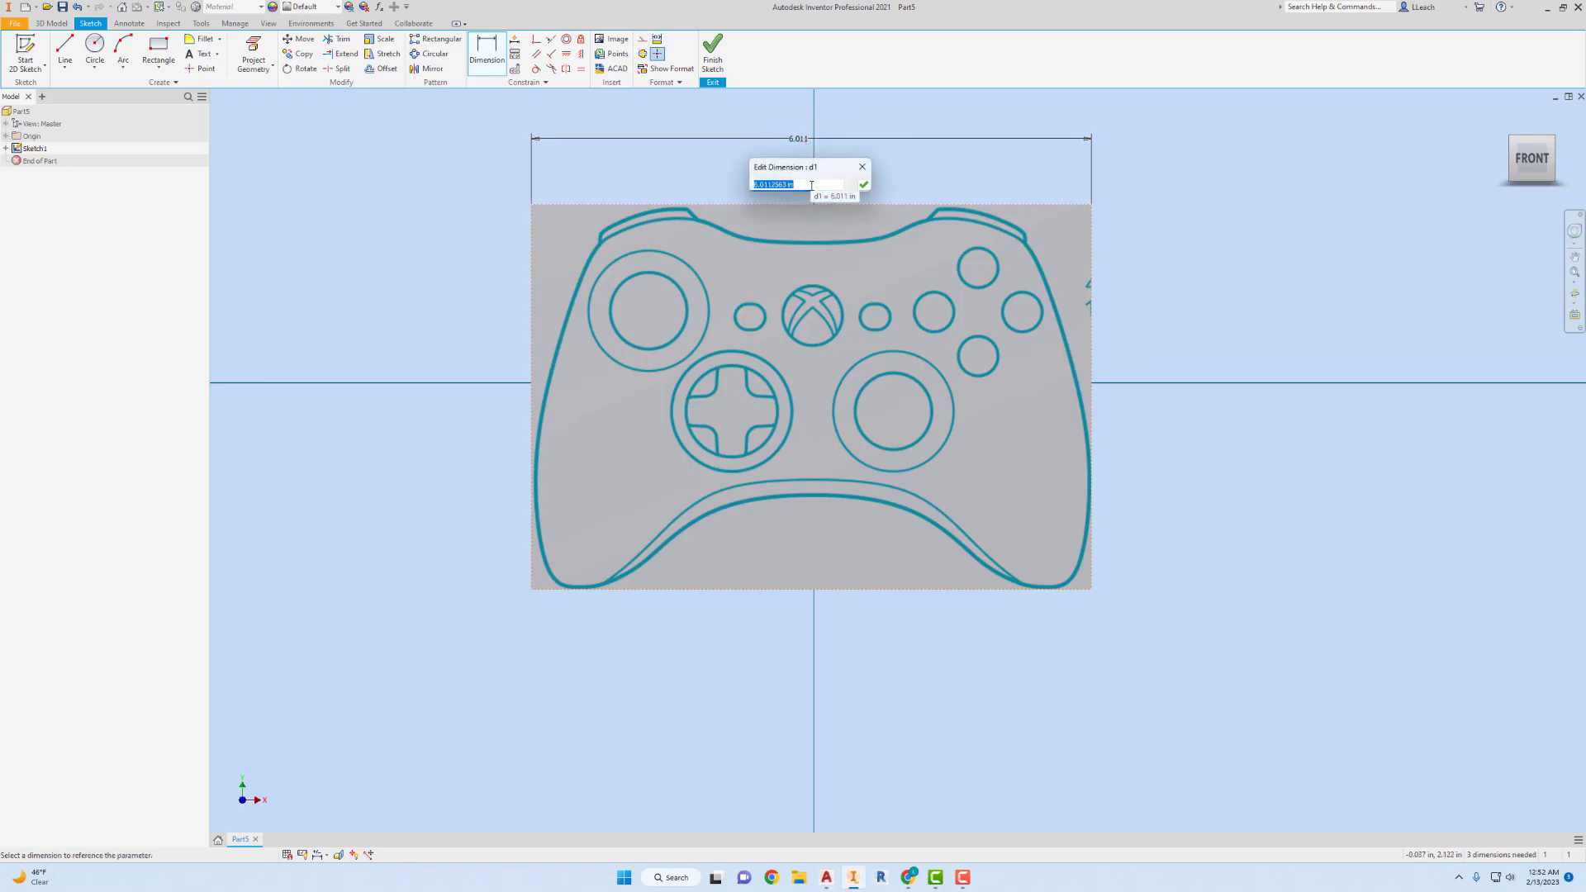
{"action": "type", "text": "6"}
{"action": "left_click", "coordinate": [863, 185]}
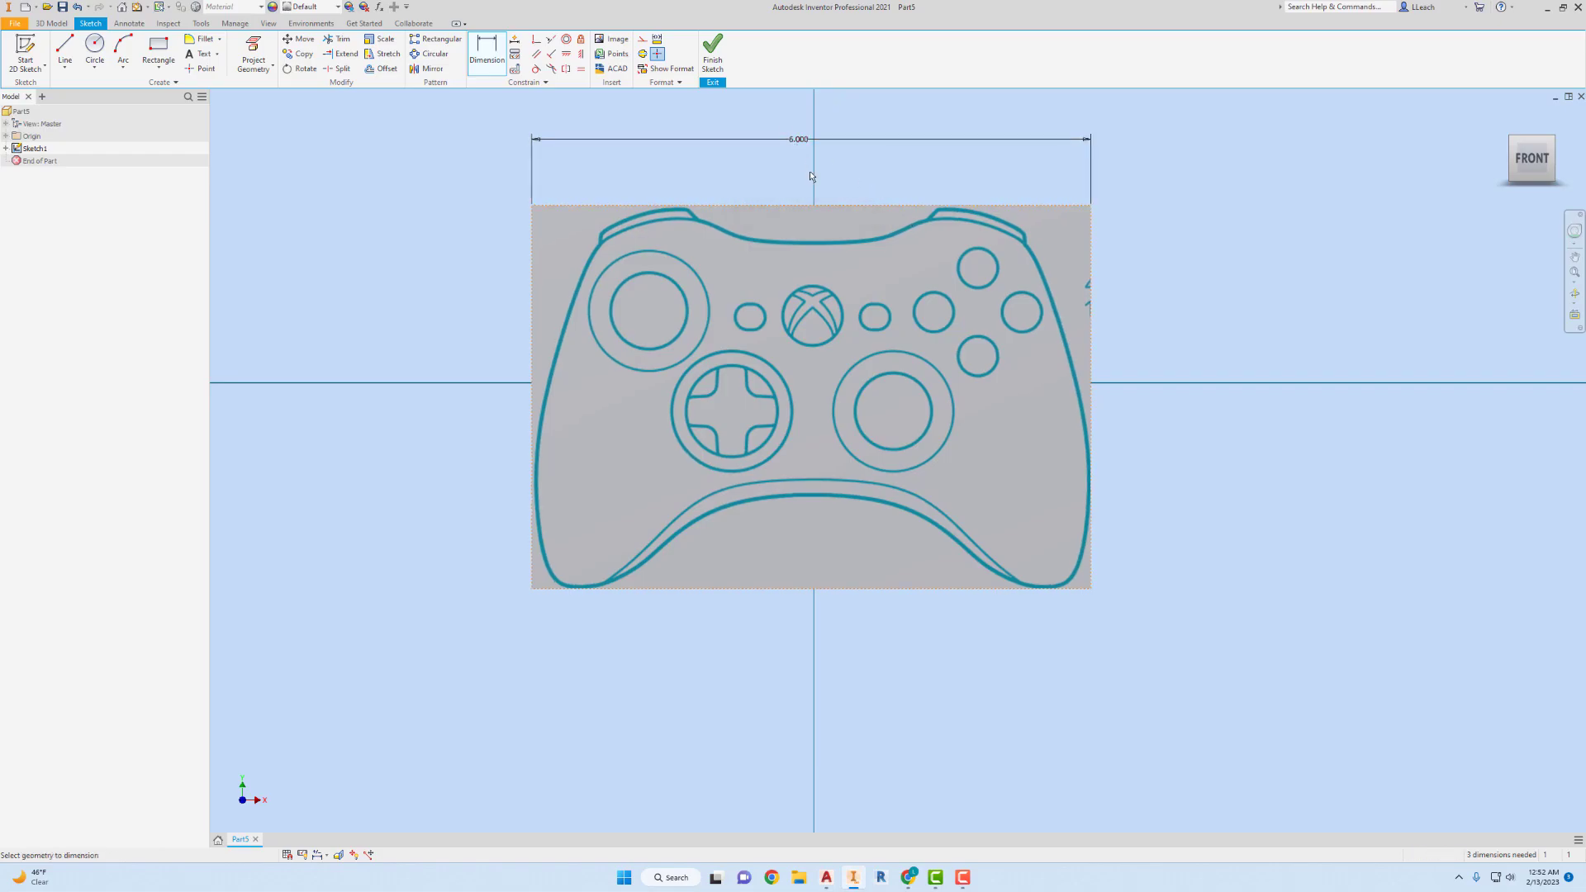
Dimension the horizontal distance from the origin to the image's right edge as half of the width dimension, 3 in.
{"action": "left_click", "coordinate": [1089, 268]}
{"action": "left_click", "coordinate": [813, 382]}
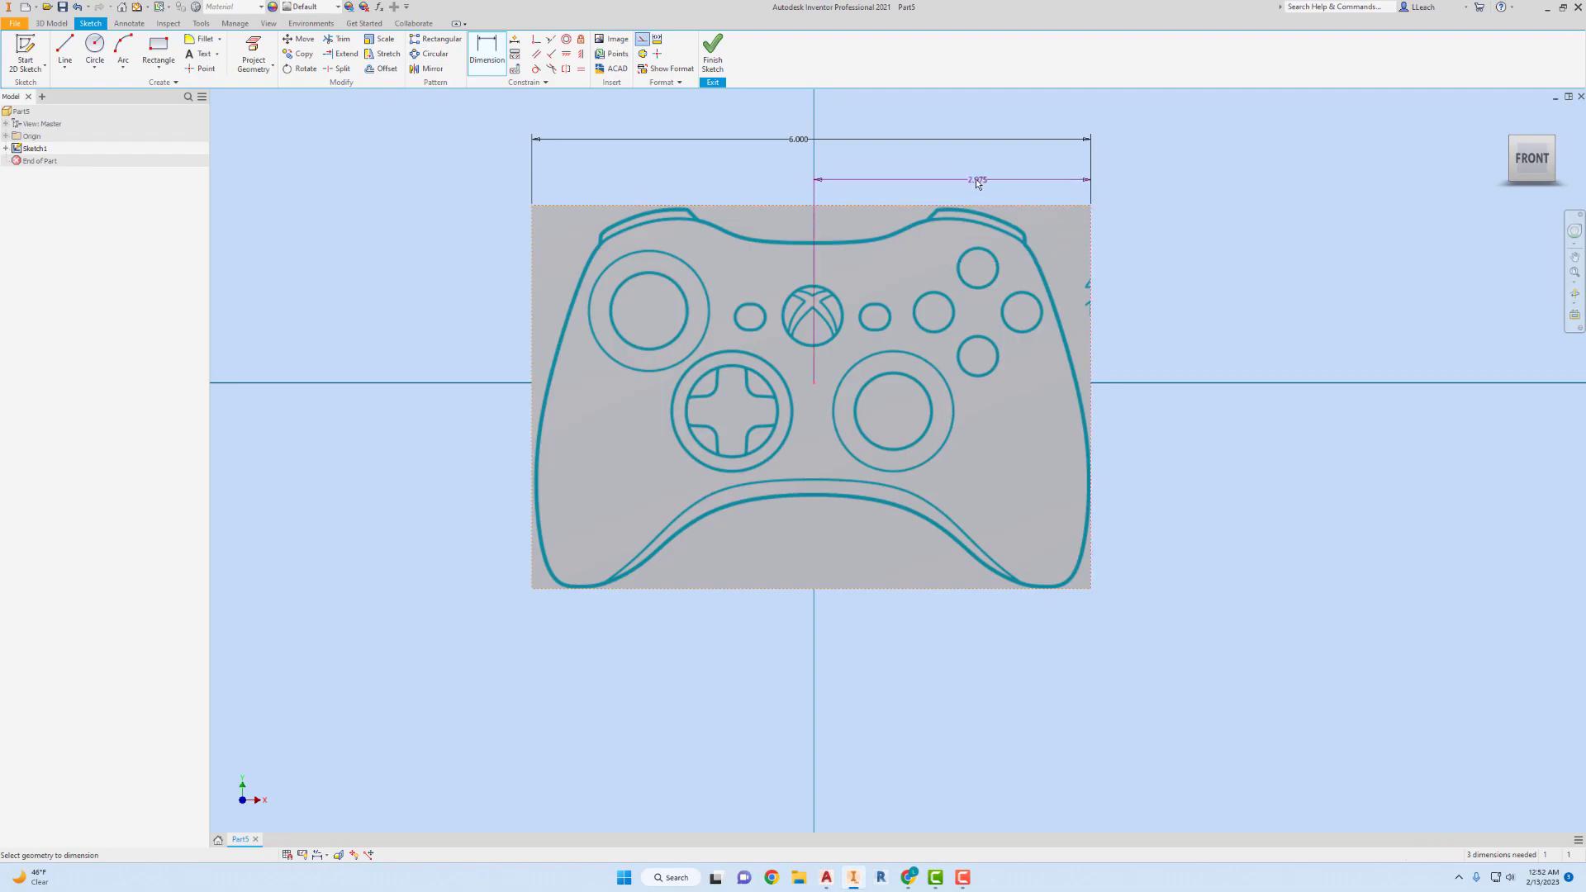
{"action": "left_click", "coordinate": [959, 178]}
{"action": "left_click", "coordinate": [958, 178]}
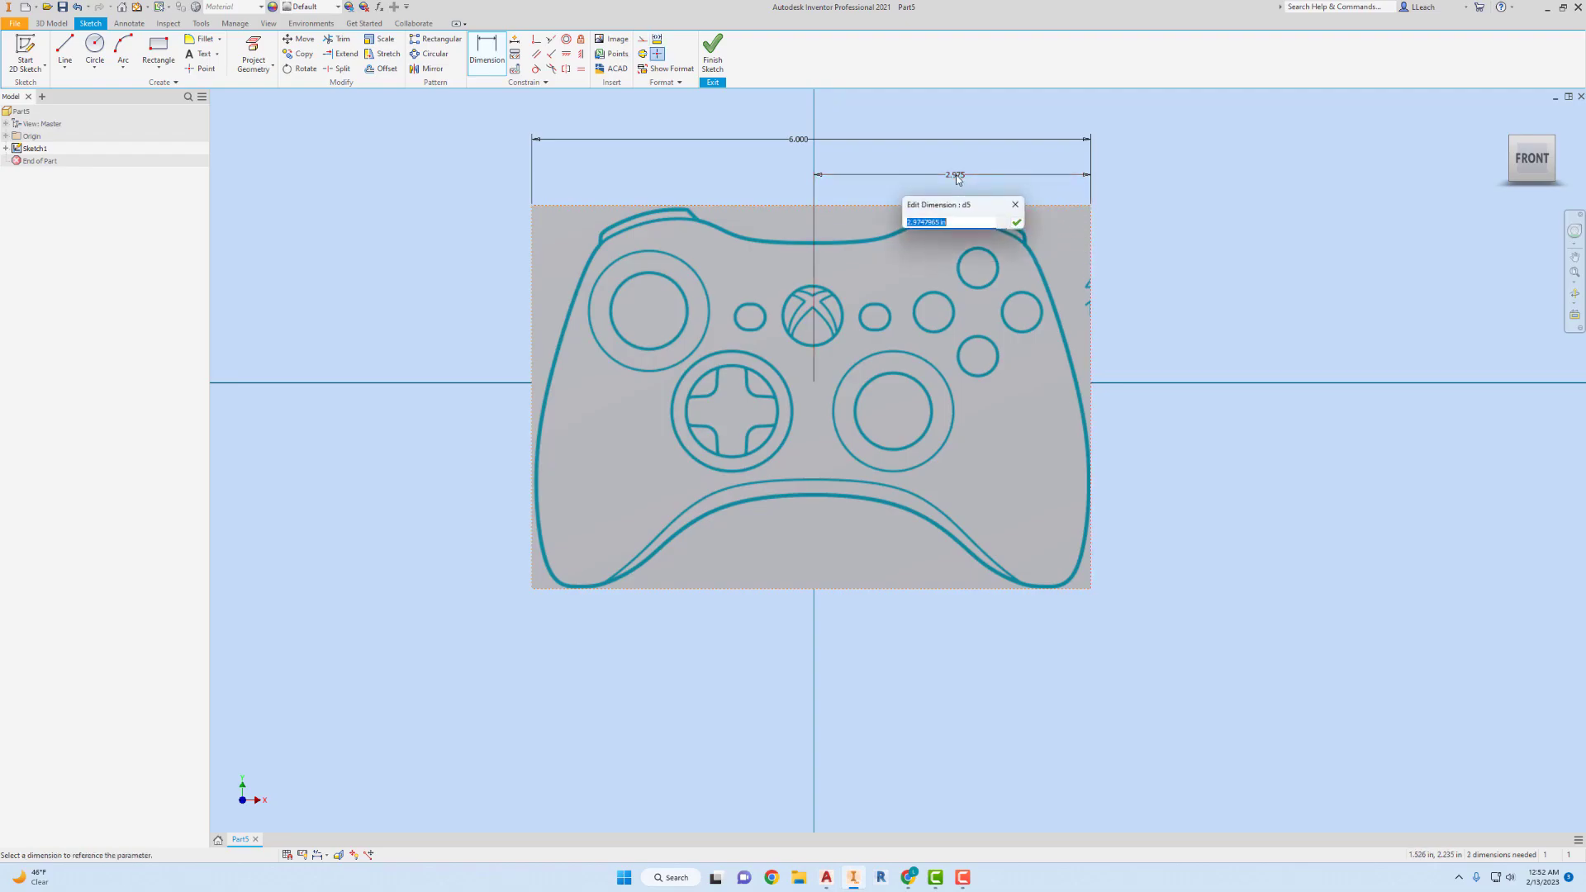
{"action": "left_click", "coordinate": [801, 143]}
{"action": "left_click", "coordinate": [1015, 222]}
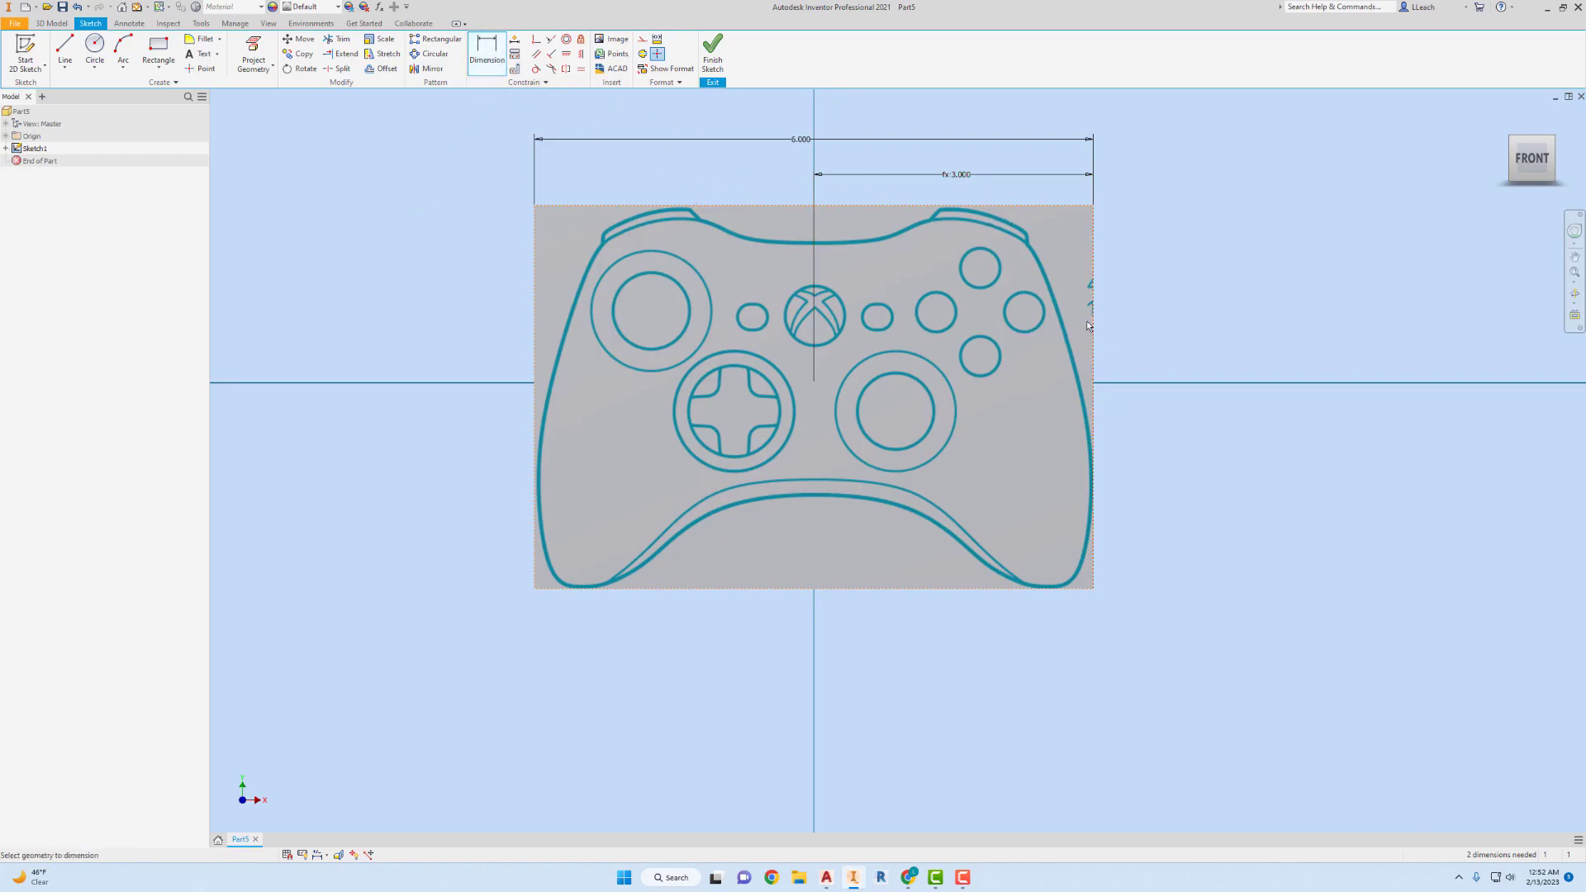
Add a driven dimension for the controller image's overall height.
{"action": "left_click", "coordinate": [1095, 375]}
{"action": "left_click", "coordinate": [1192, 373]}
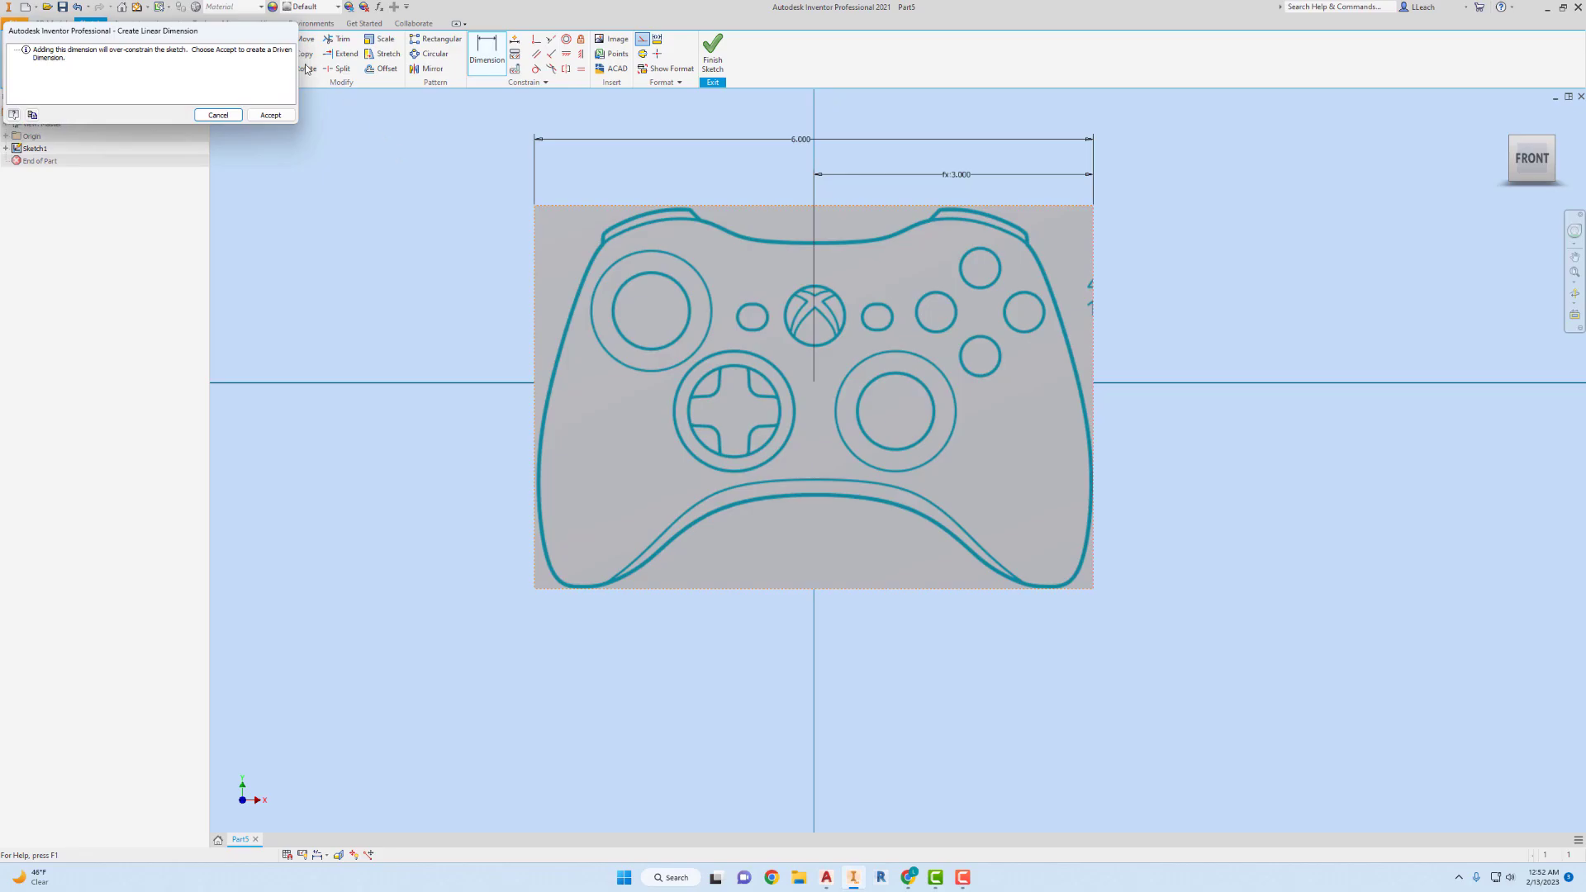
{"action": "left_click", "coordinate": [270, 114]}
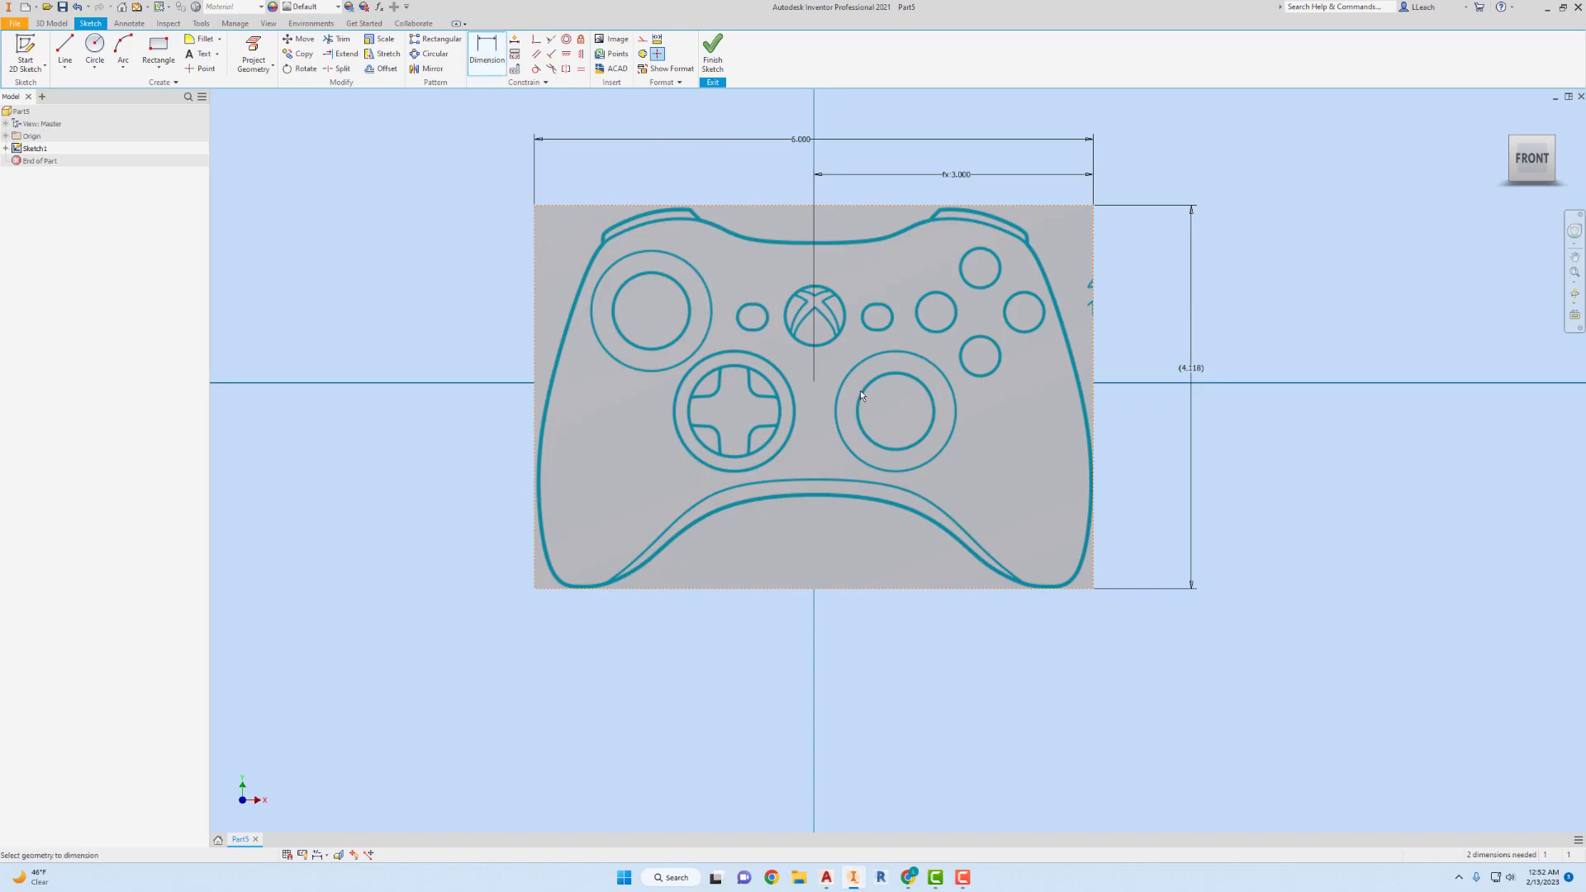
Dimension the vertical distance from the origin to the image's top edge as half of the driven height dimension, d6/2.
{"action": "left_click", "coordinate": [814, 384]}
{"action": "left_click", "coordinate": [1088, 206]}
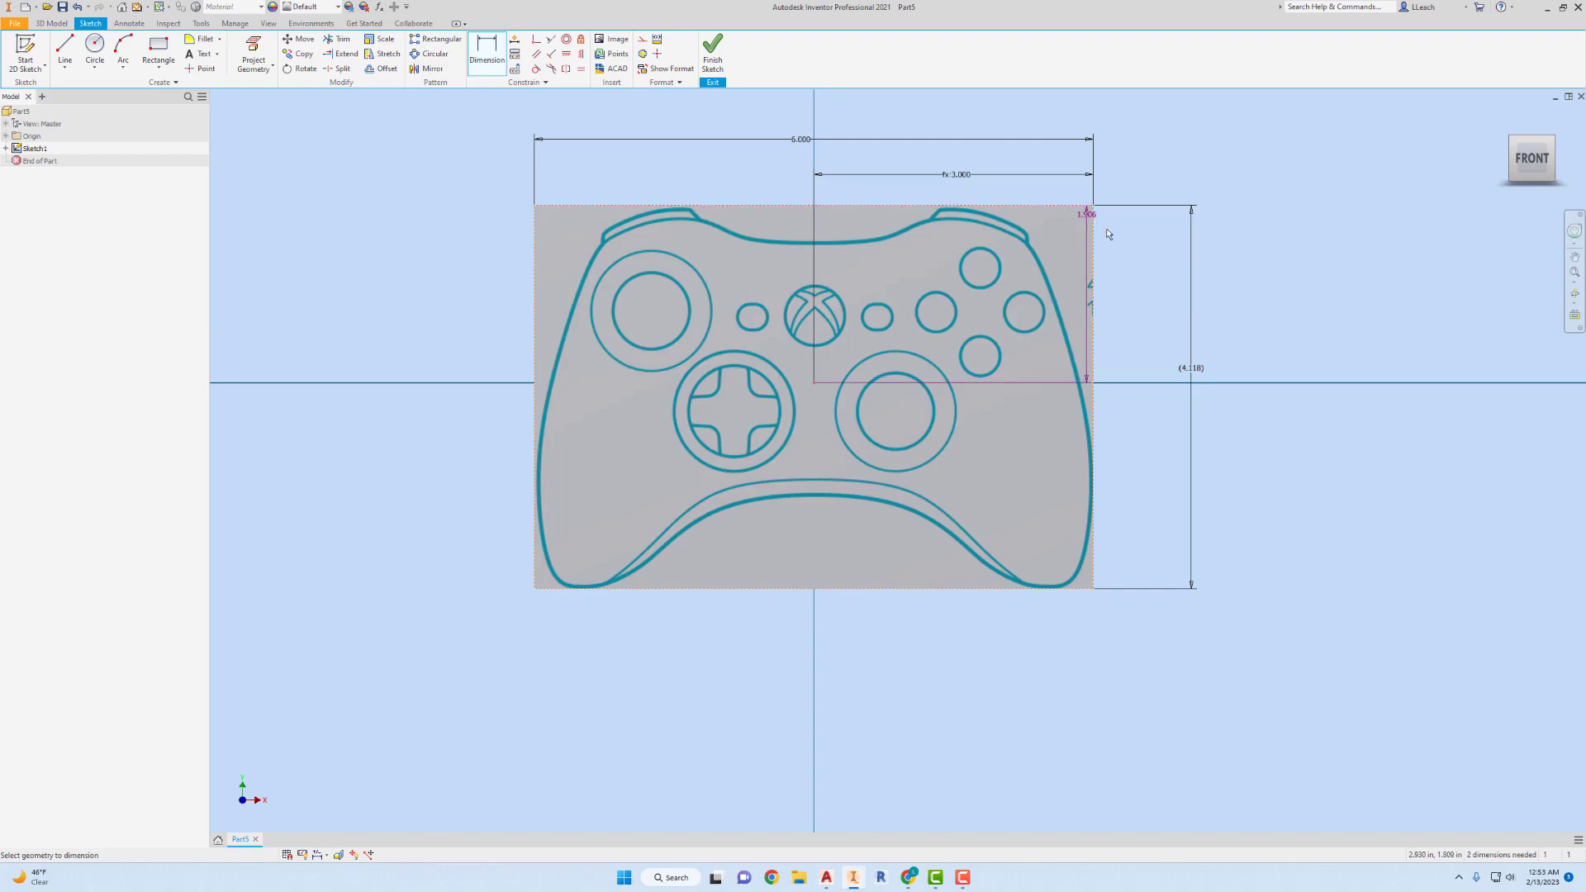
{"action": "left_click", "coordinate": [1141, 286]}
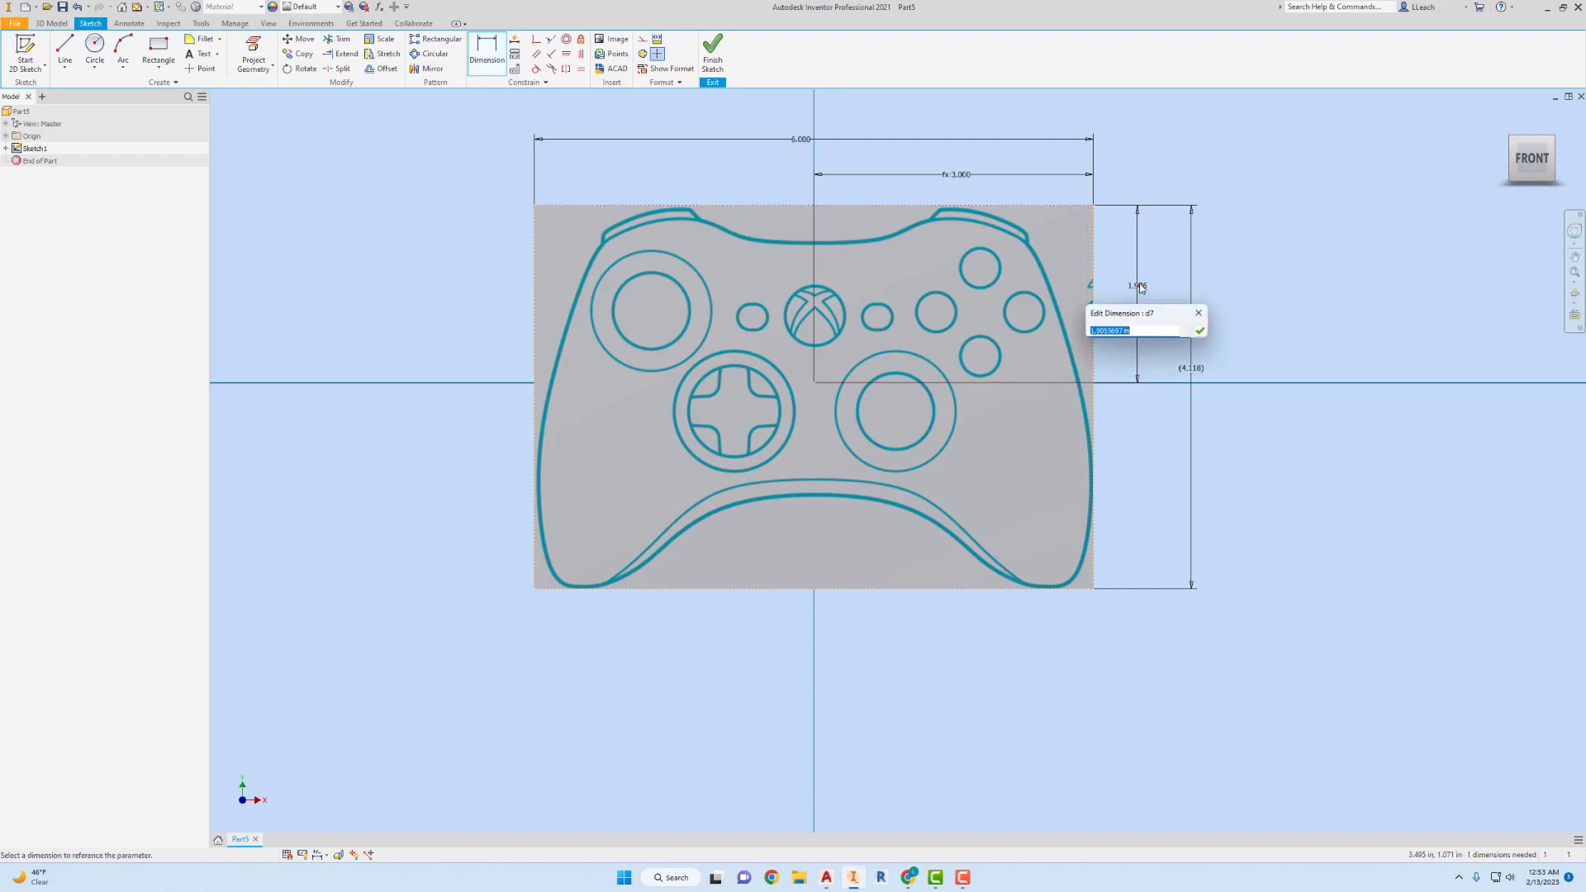
{"action": "left_click_drag", "start_coordinate": [1158, 319], "coordinate": [1068, 284]}
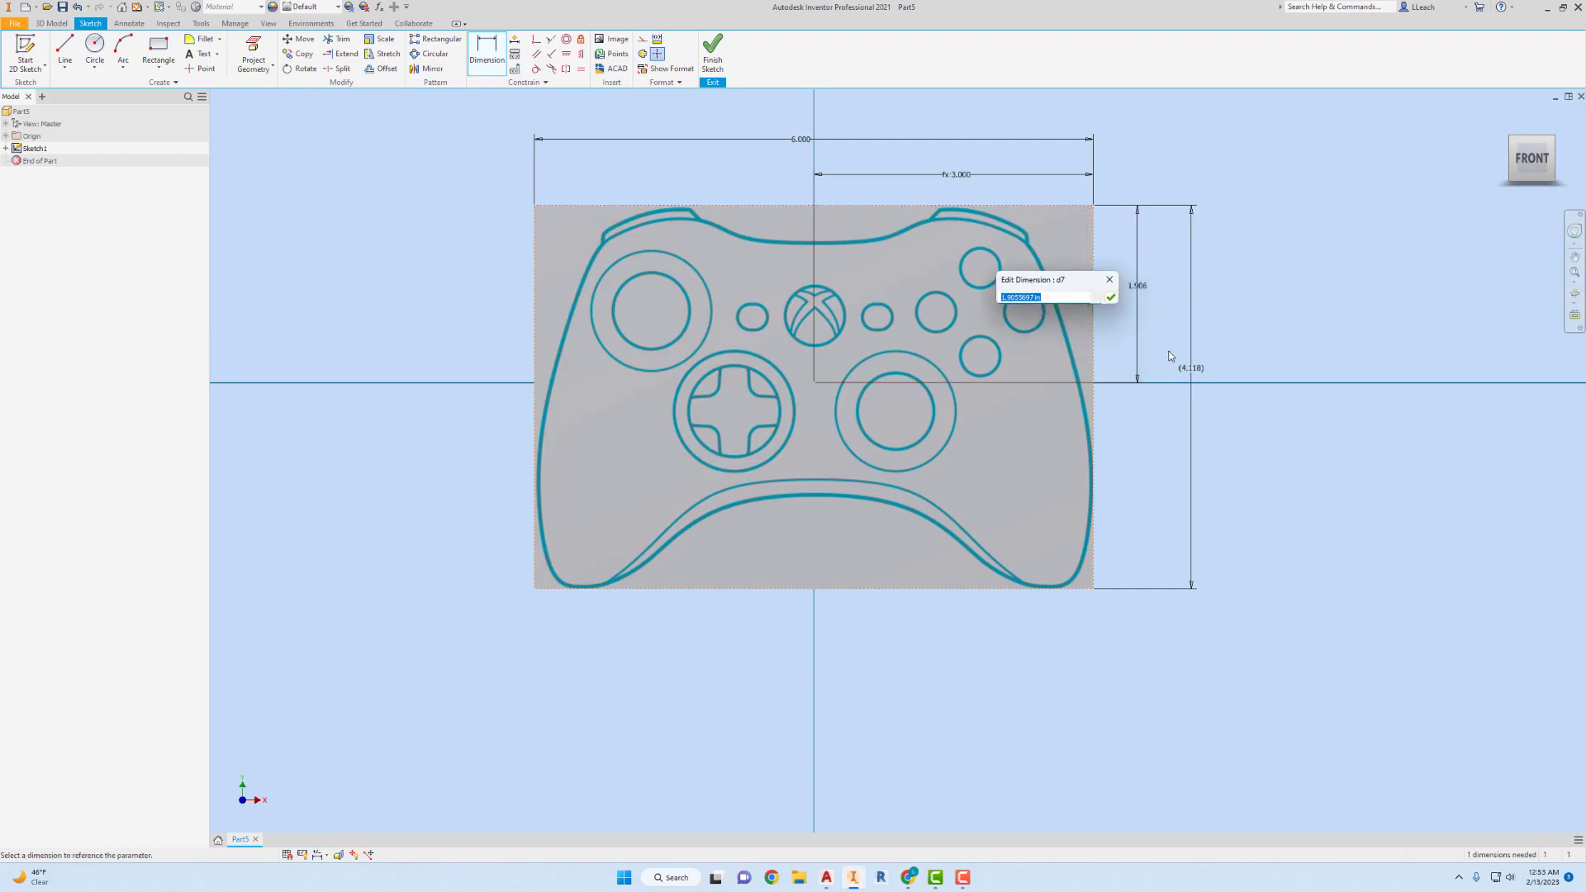
{"action": "left_click", "coordinate": [1190, 367]}
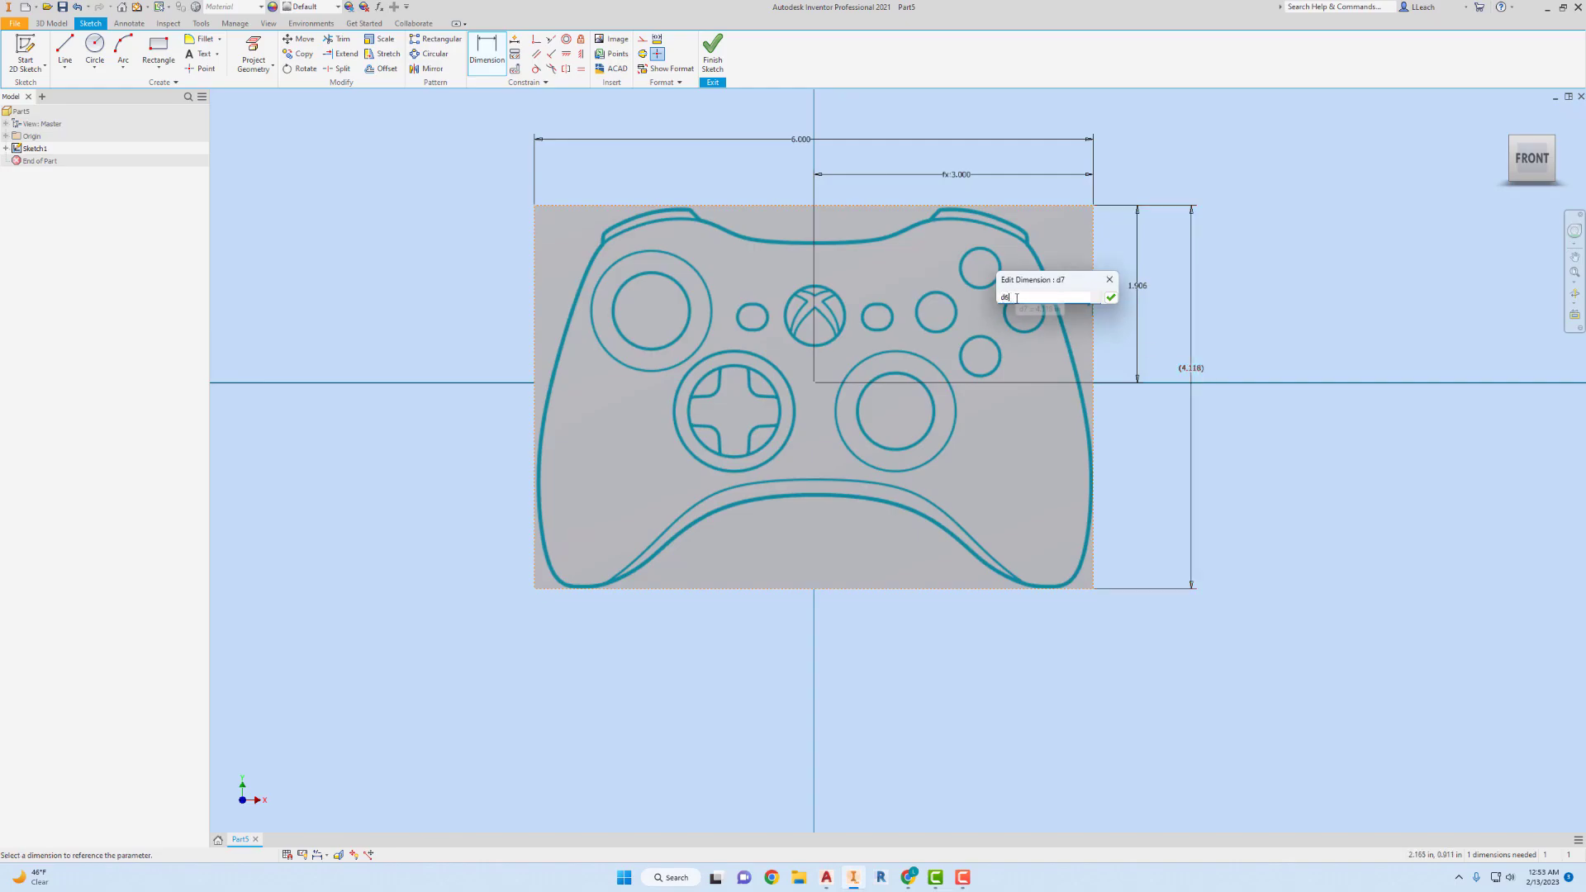
{"action": "type", "text": "/2"}
{"action": "left_click", "coordinate": [1110, 298]}
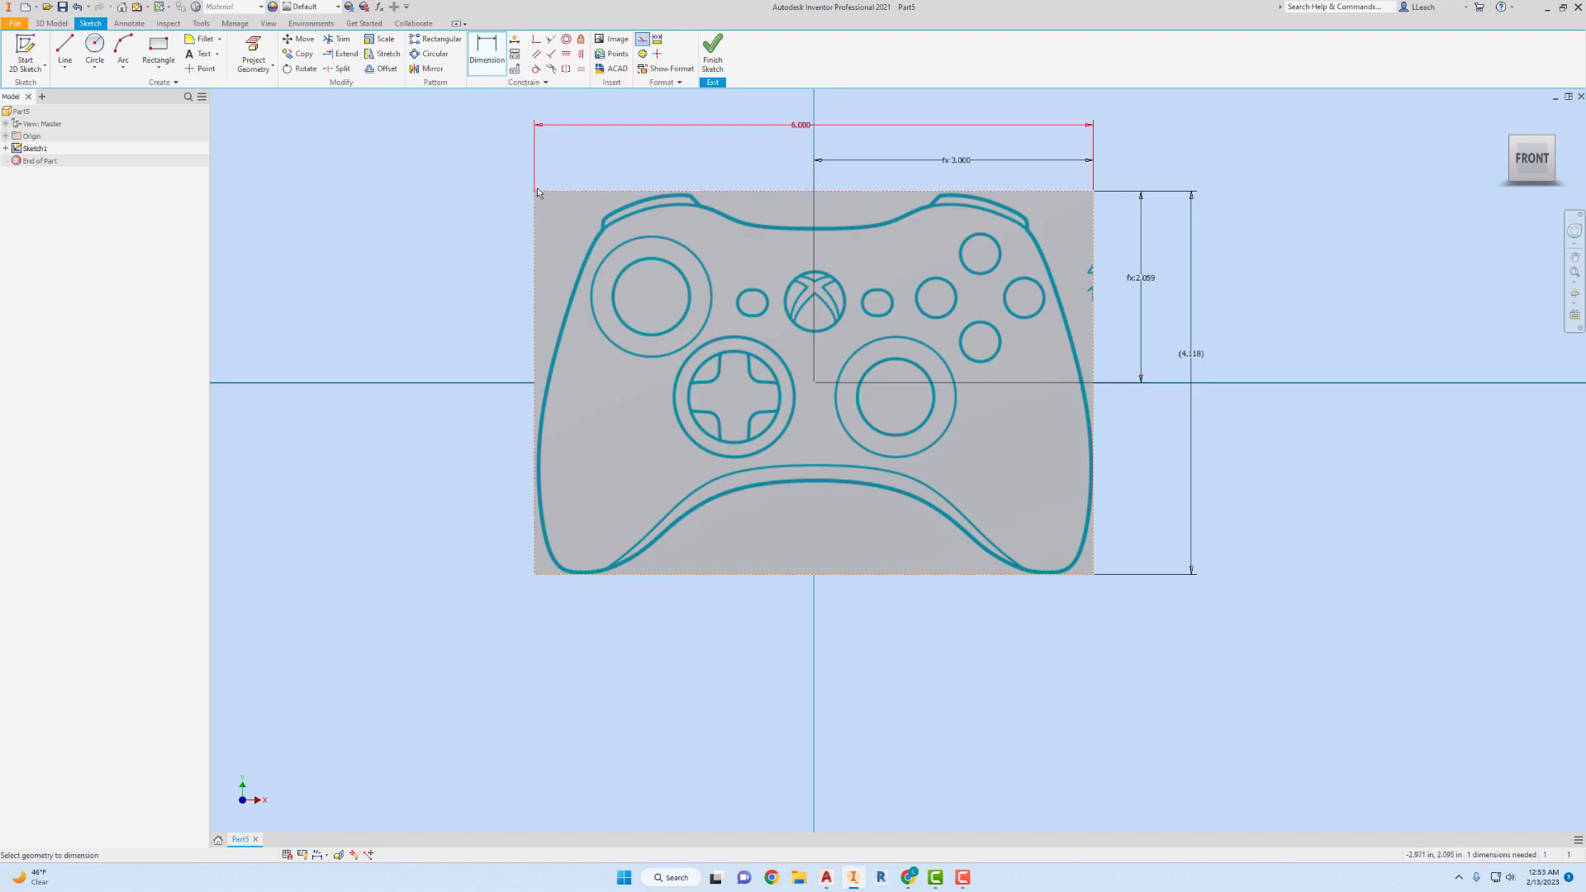
Swing the image around the origin by its corner to test its remaining rotation, and bring it back roughly upright.
{"action": "left_click", "coordinate": [534, 195]}
{"action": "key", "text": "Escape"}
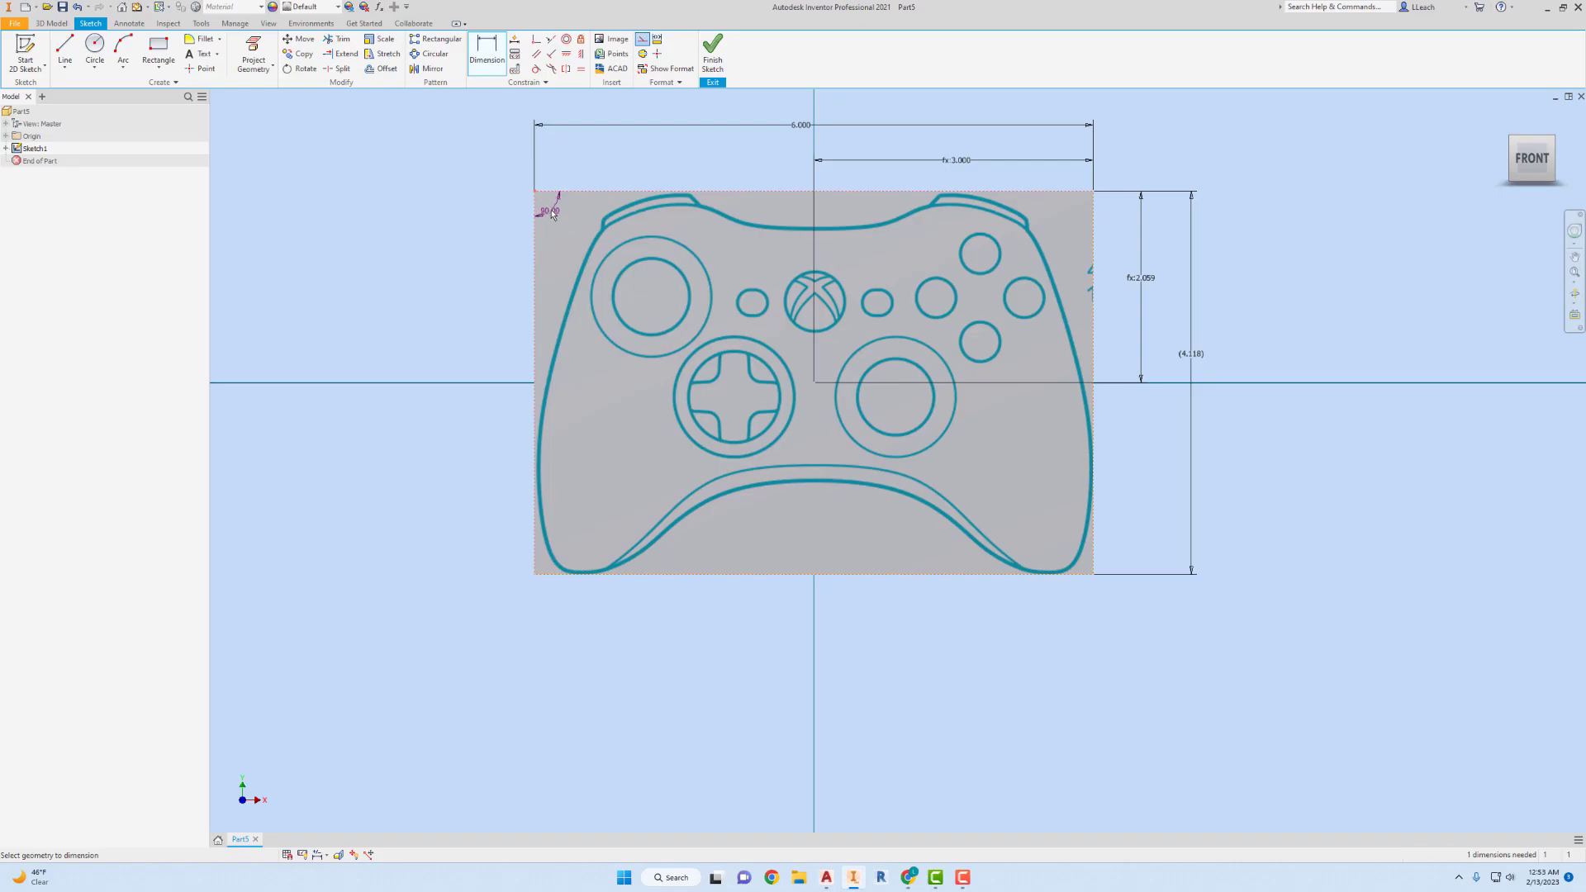
{"action": "left_click_drag", "start_coordinate": [534, 192], "coordinate": [808, 371]}
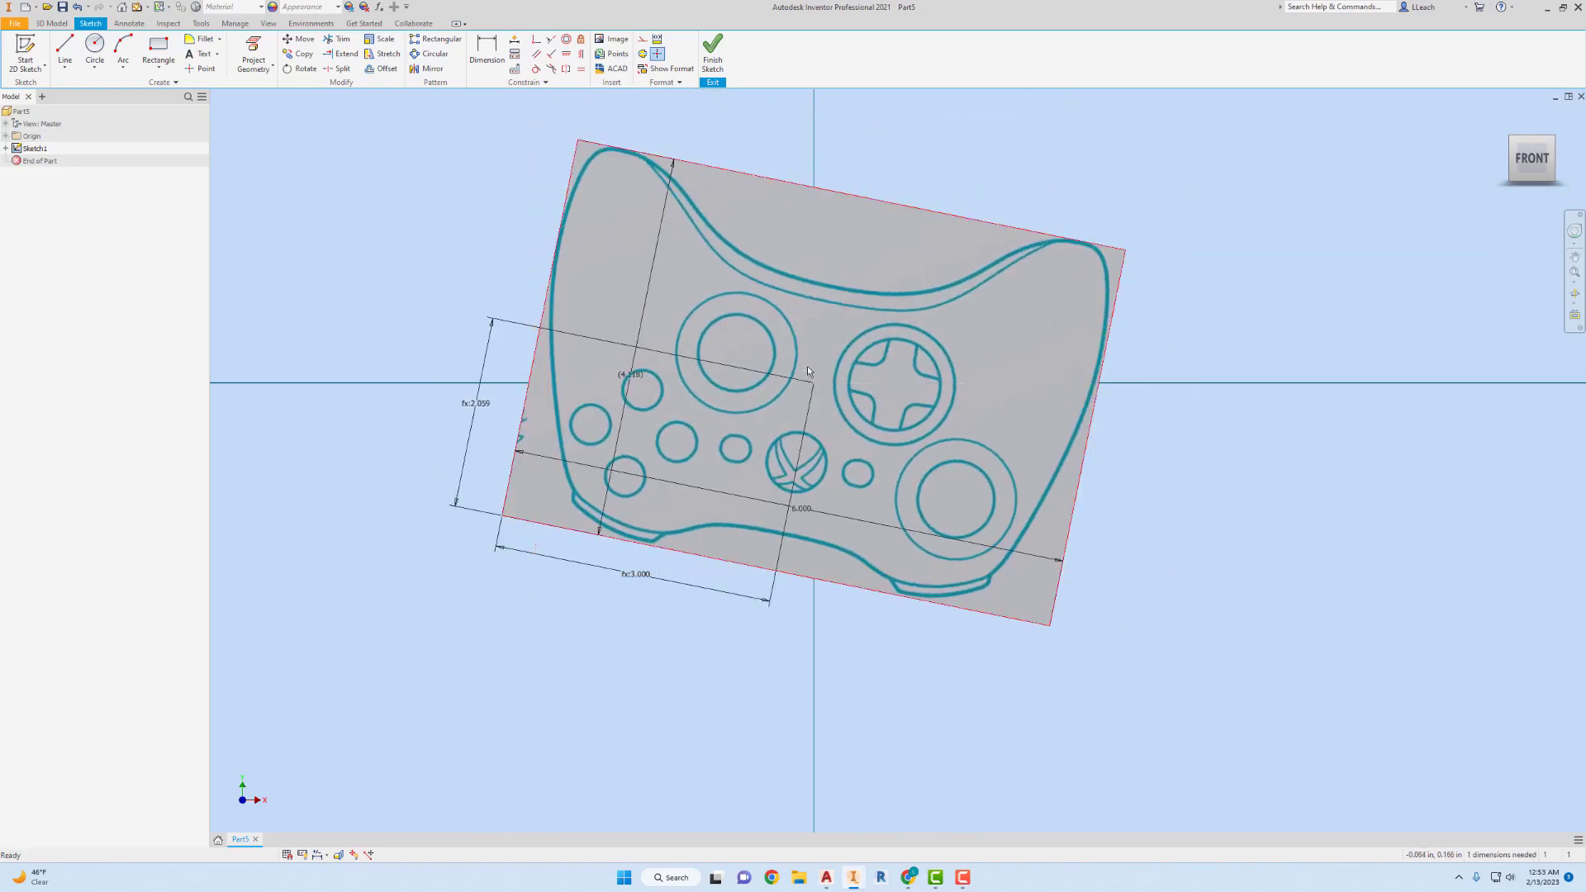
{"action": "left_click", "coordinate": [581, 56]}
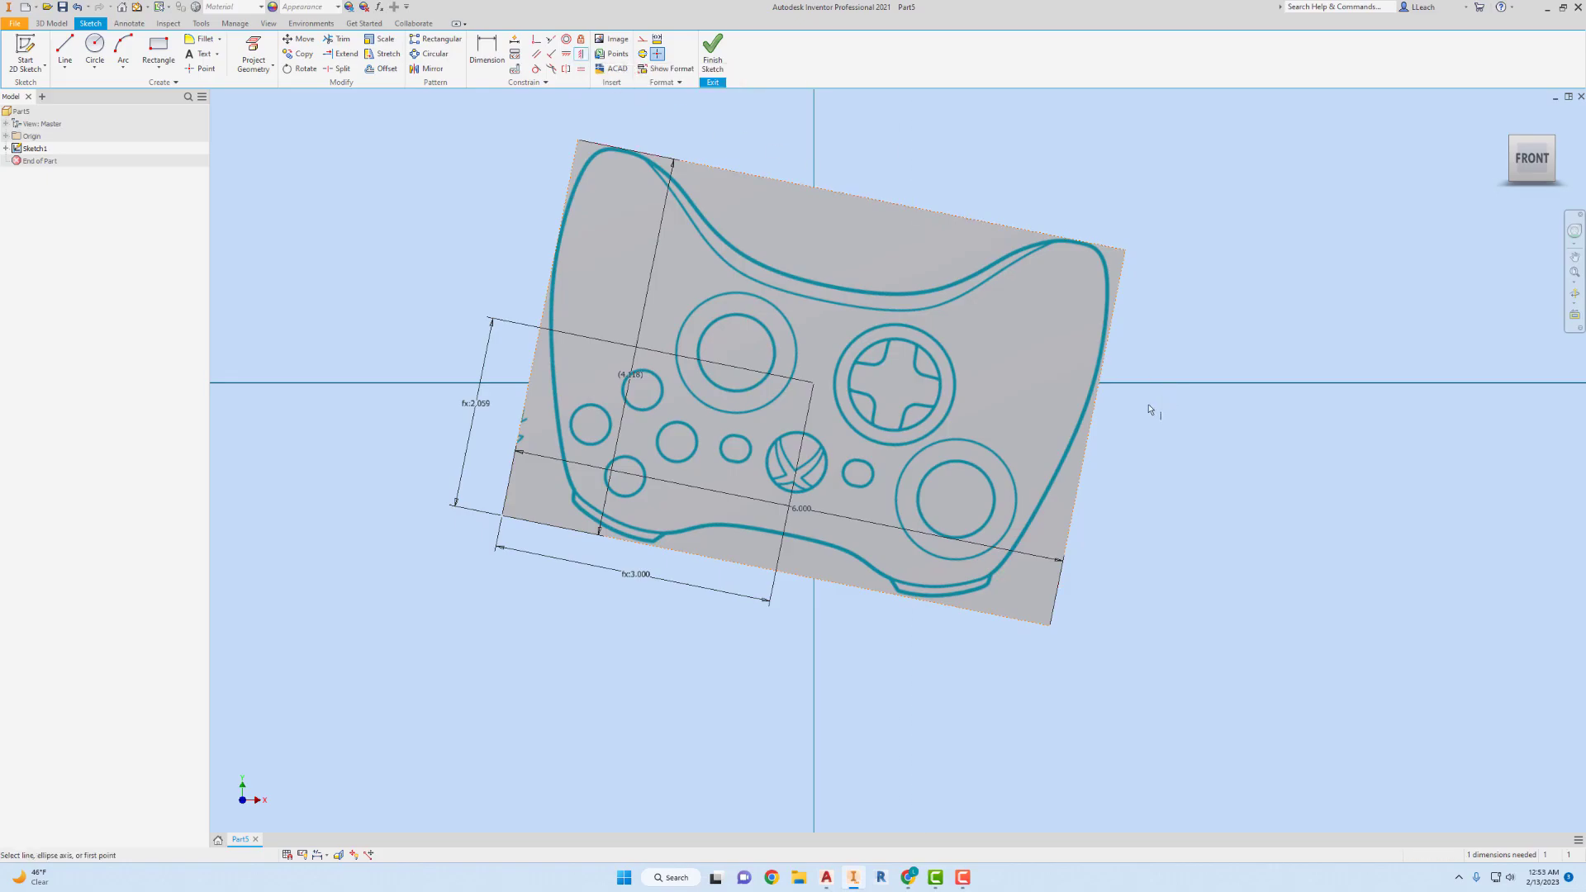
{"action": "key", "text": "Escape"}
{"action": "left_click_drag", "start_coordinate": [578, 141], "coordinate": [1057, 614]}
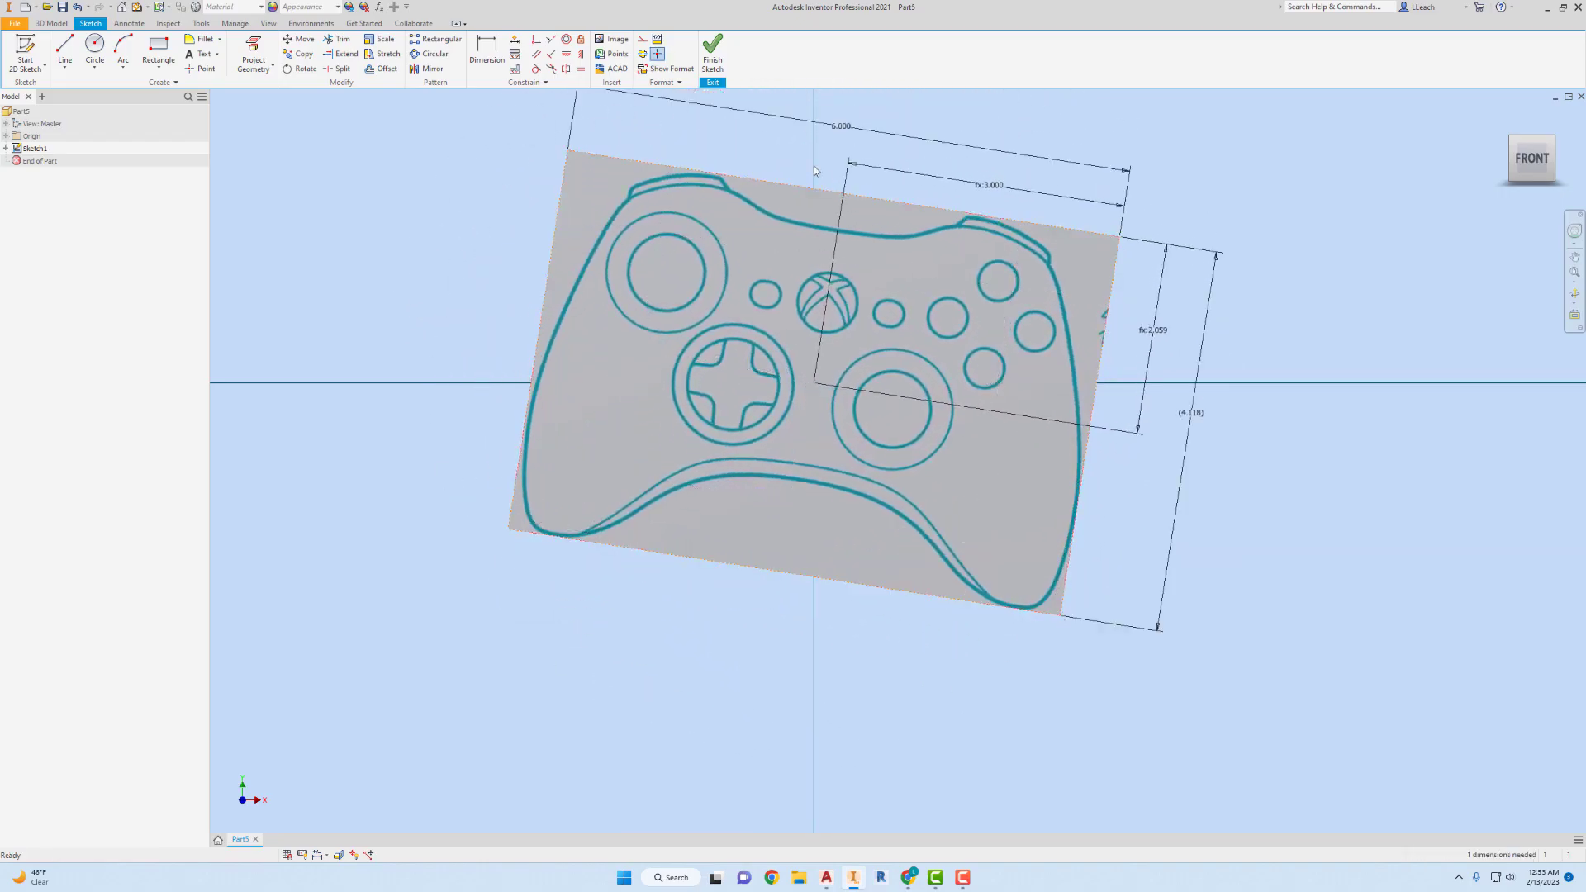
Apply a vertical constraint to the image's left edge and finish the sketch.
{"action": "left_click", "coordinate": [580, 54]}
{"action": "left_click", "coordinate": [547, 270]}
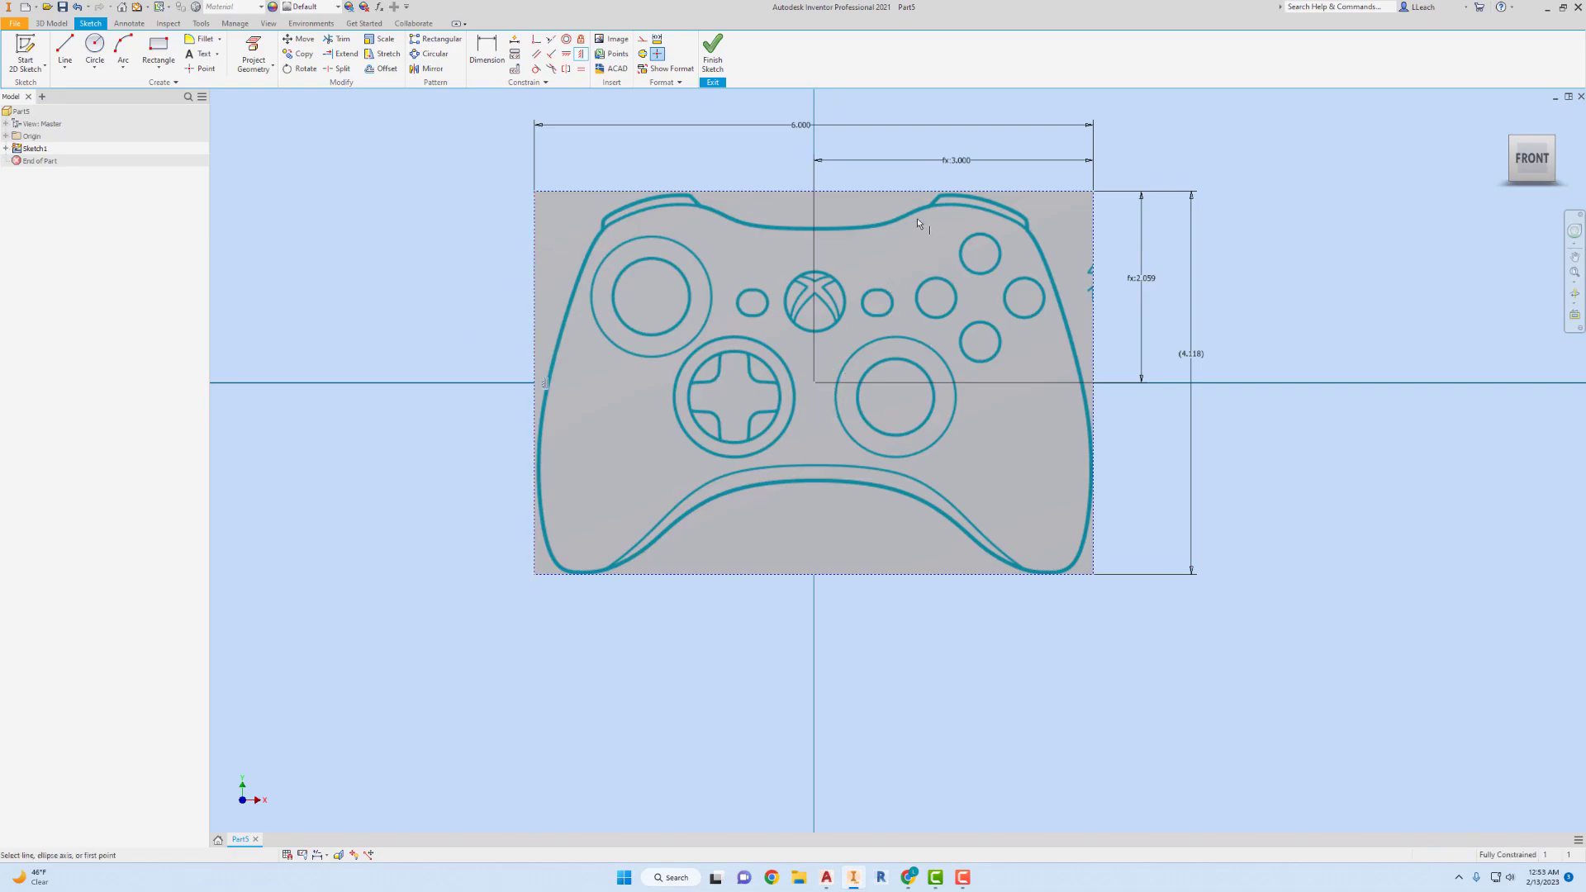
{"action": "middle_click_drag", "start_coordinate": [857, 255], "coordinate": [844, 290]}
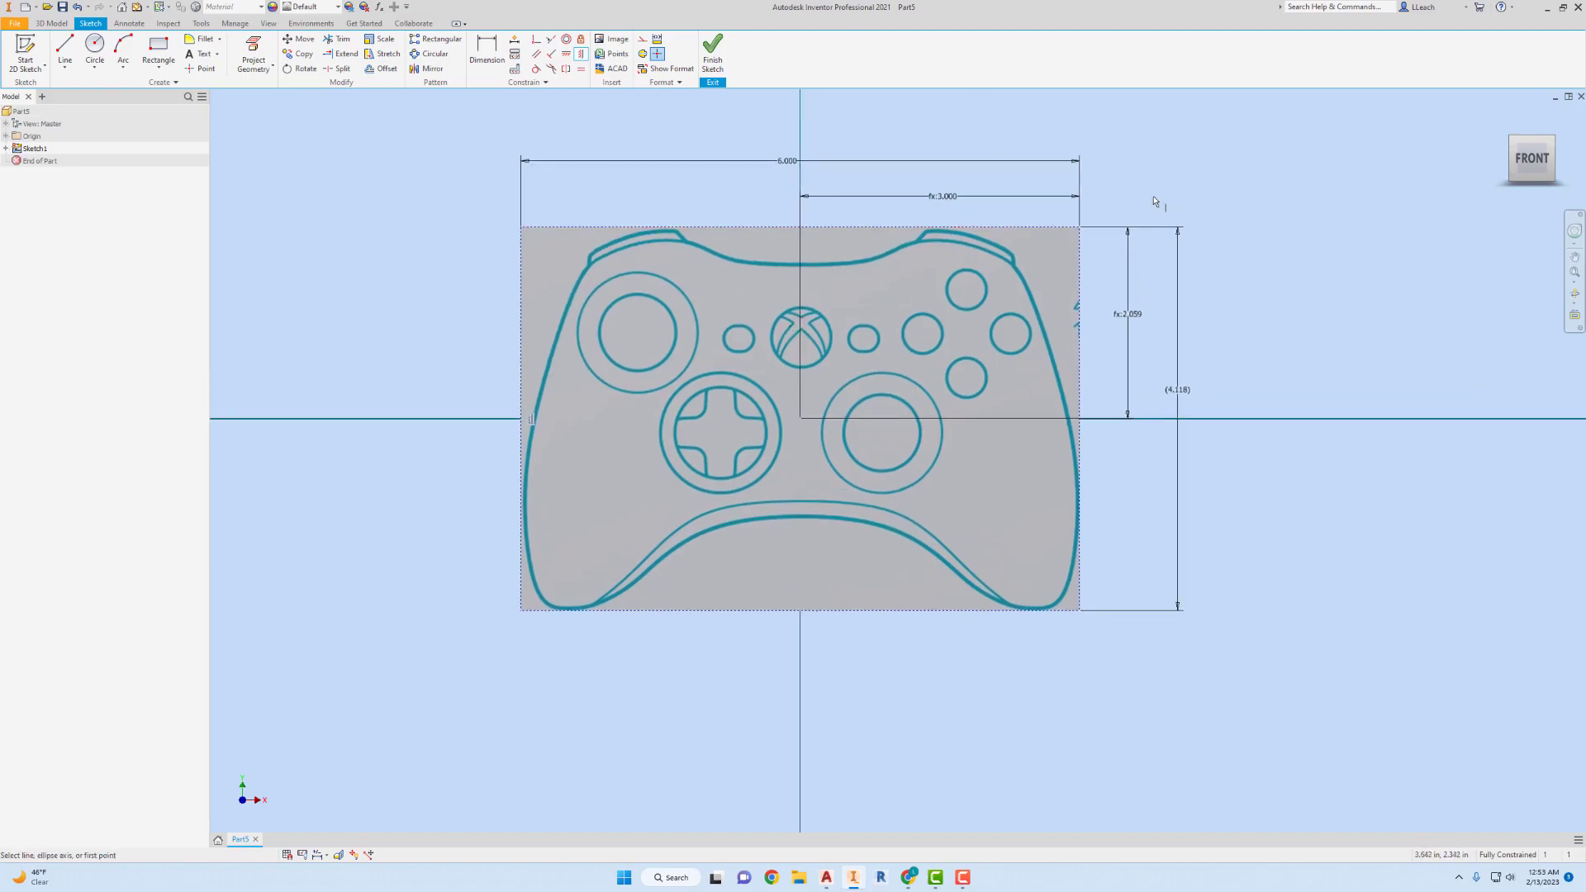
{"action": "left_click", "coordinate": [712, 52]}
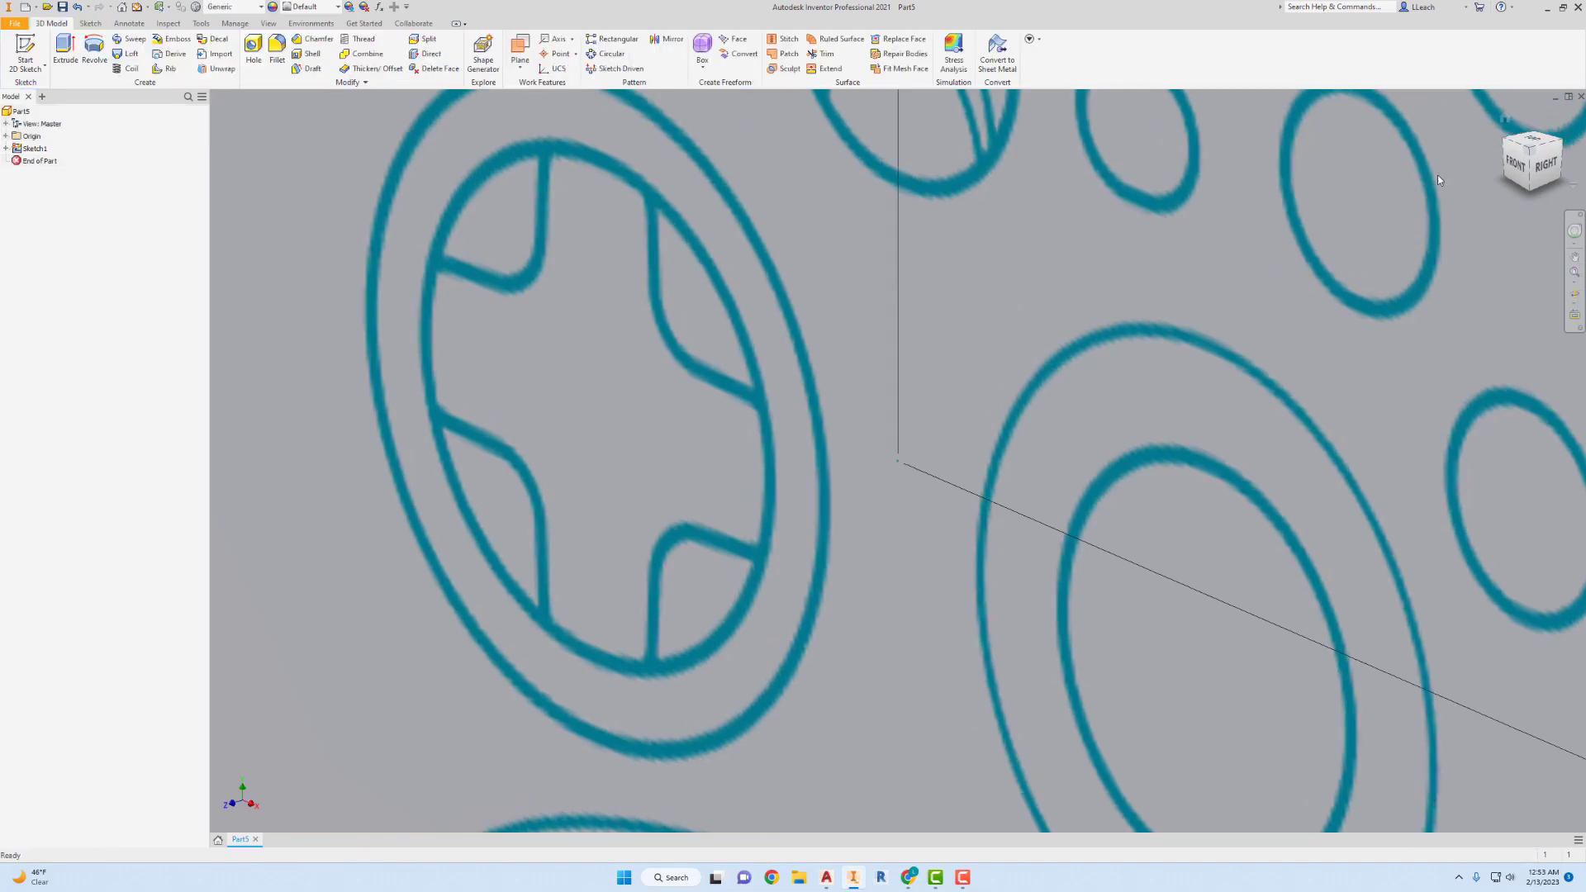
Orient the view to the front-bottom-right isometric with the controller image lying flat, and set it as the fixed-distance home view.
{"action": "left_click", "coordinate": [1515, 164]}
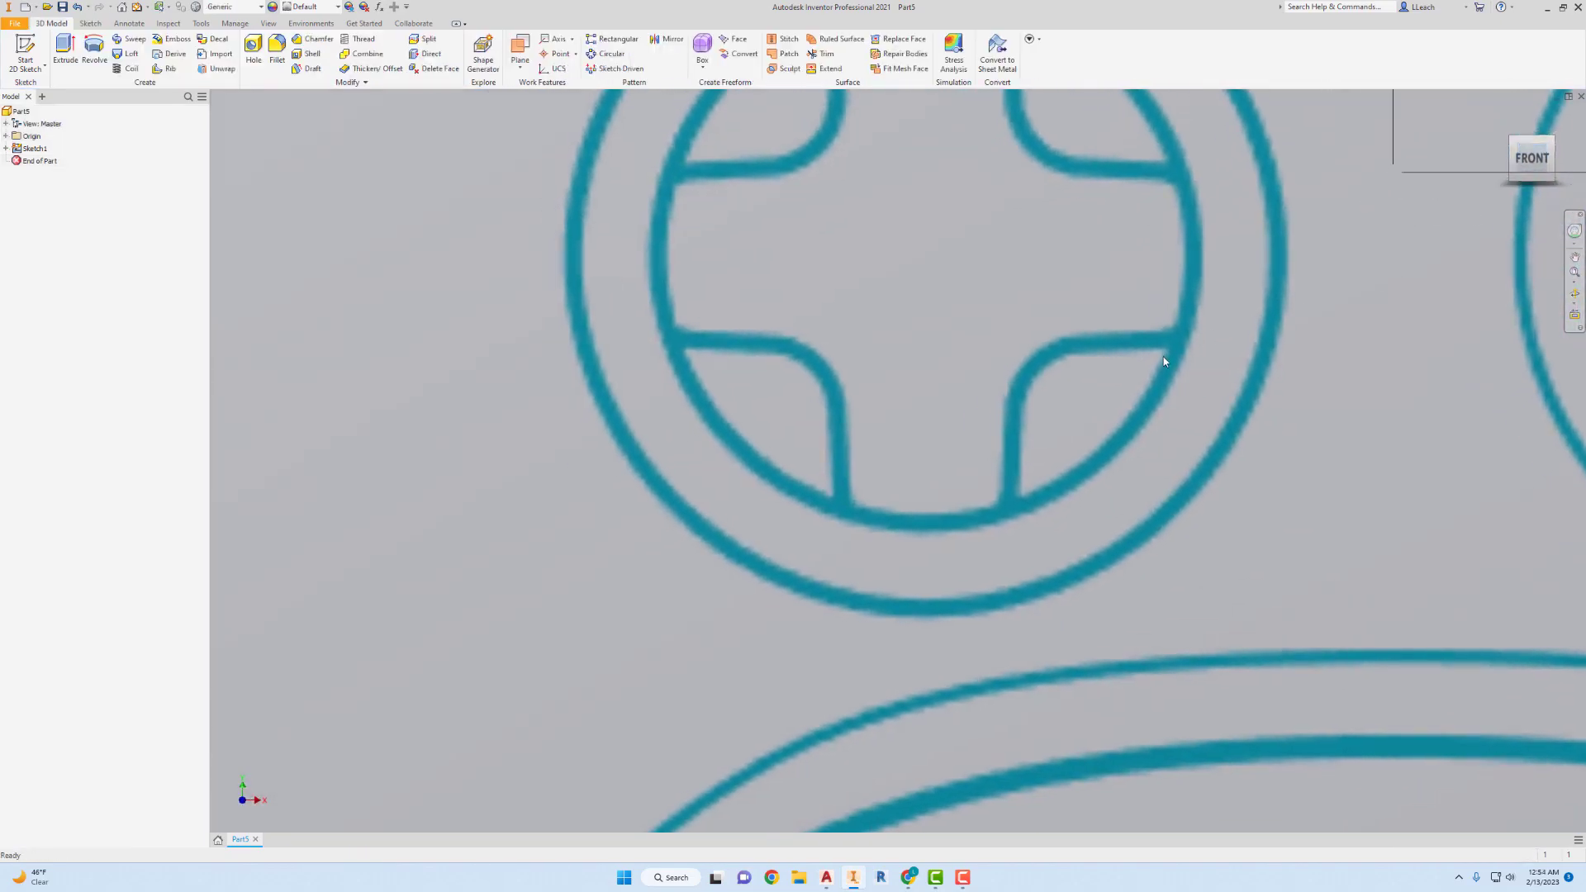
{"action": "scroll", "coordinate": [1157, 361], "scroll_direction": "up", "scroll_amount": 5}
{"action": "scroll", "coordinate": [1158, 361], "scroll_direction": "down", "scroll_amount": 8}
{"action": "scroll", "coordinate": [1157, 360], "scroll_direction": "down", "scroll_amount": 5}
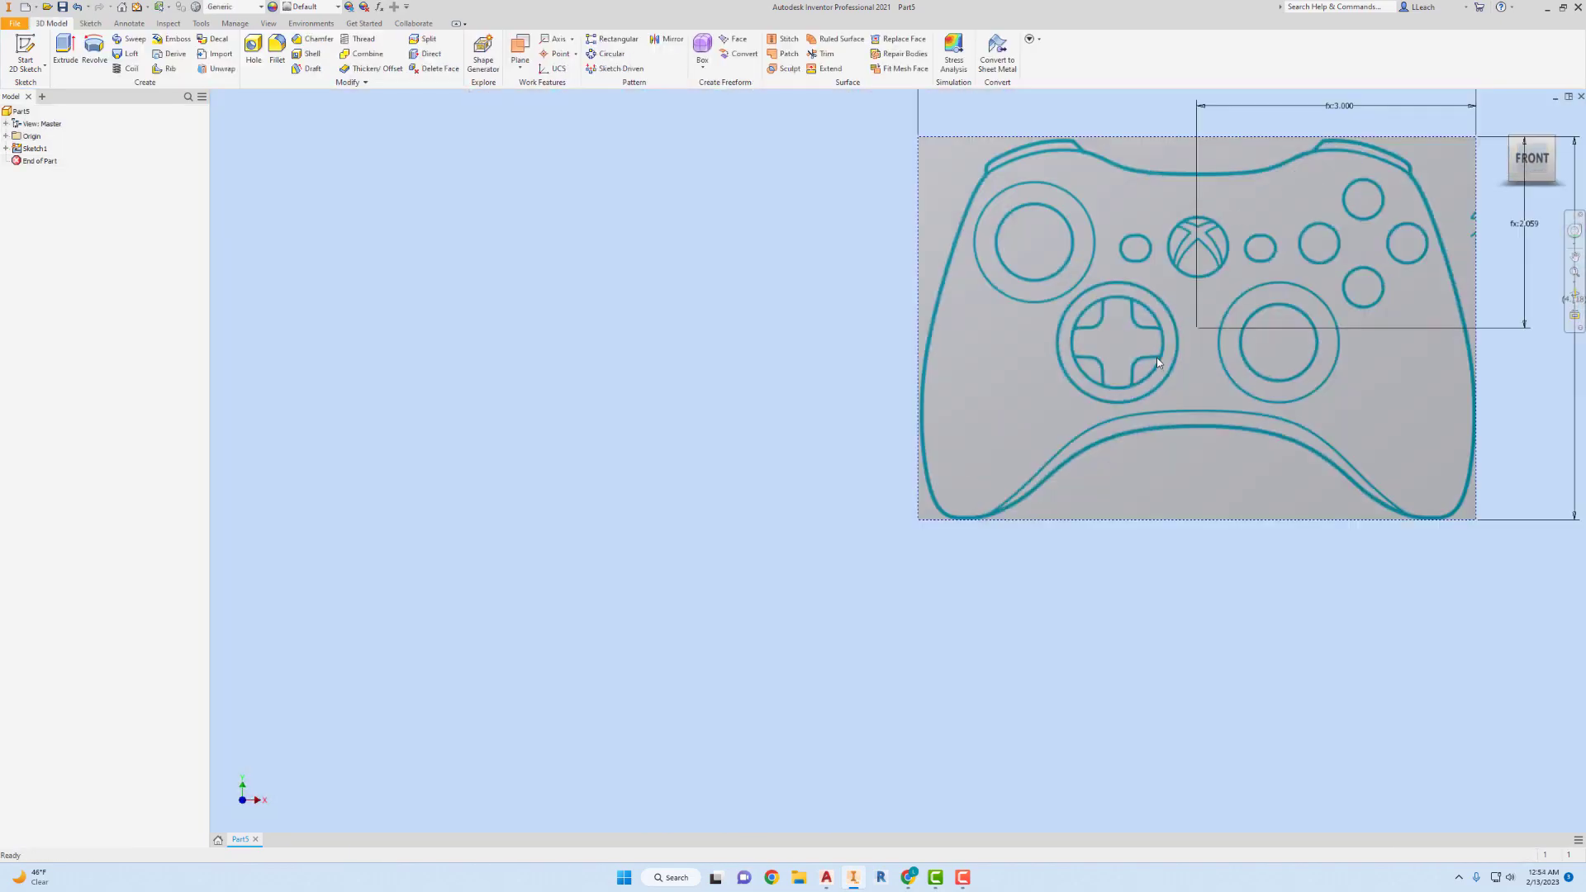
{"action": "middle_click_drag", "start_coordinate": [1156, 358], "coordinate": [928, 374]}
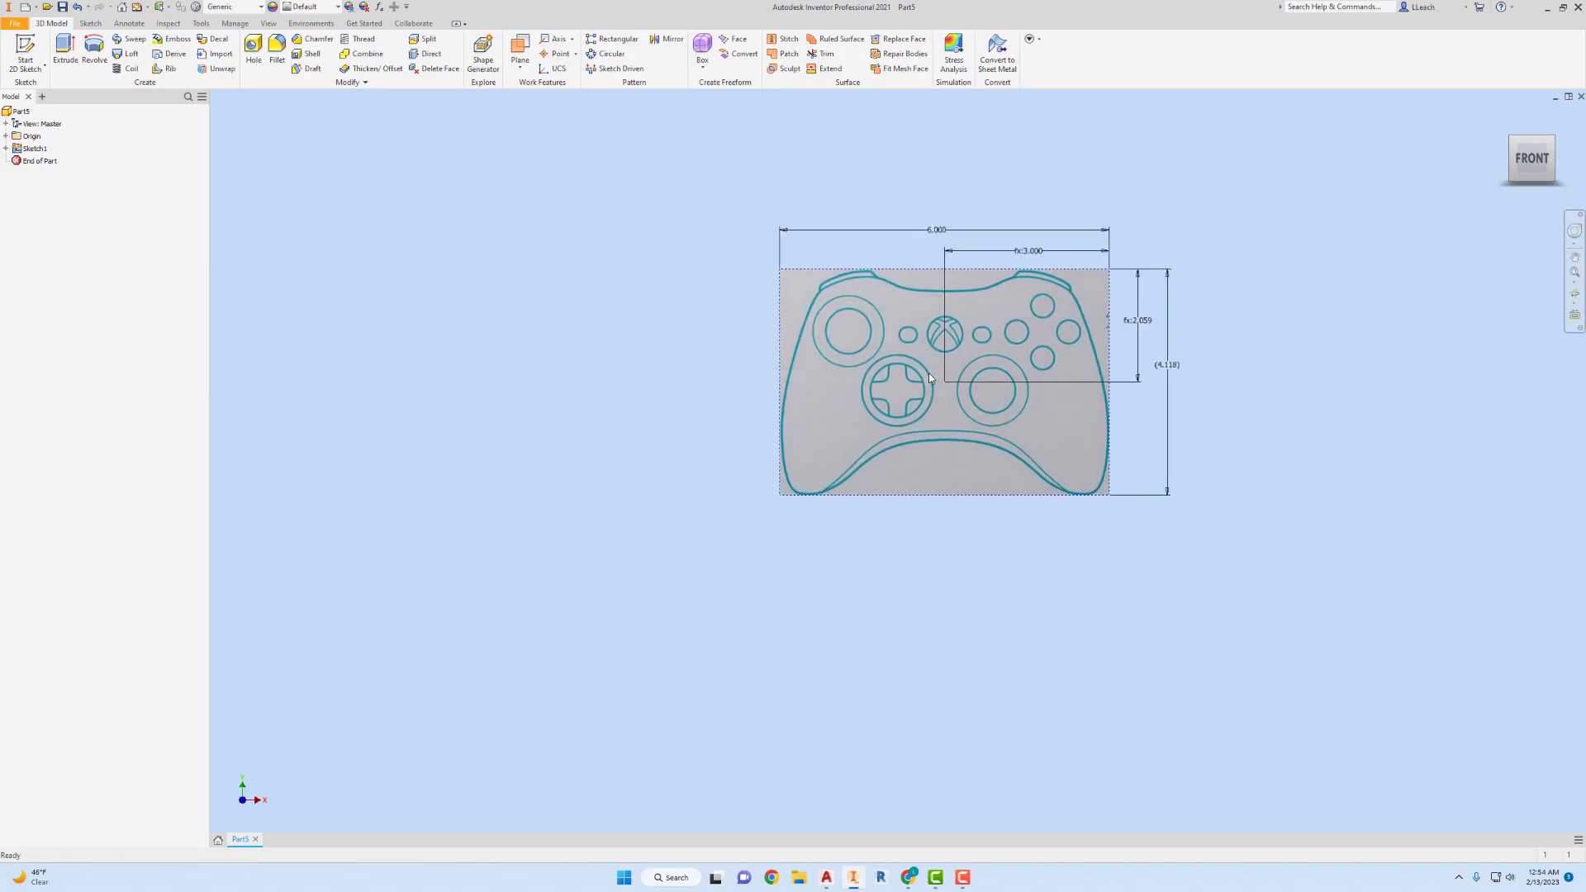
{"action": "left_click", "coordinate": [1553, 182]}
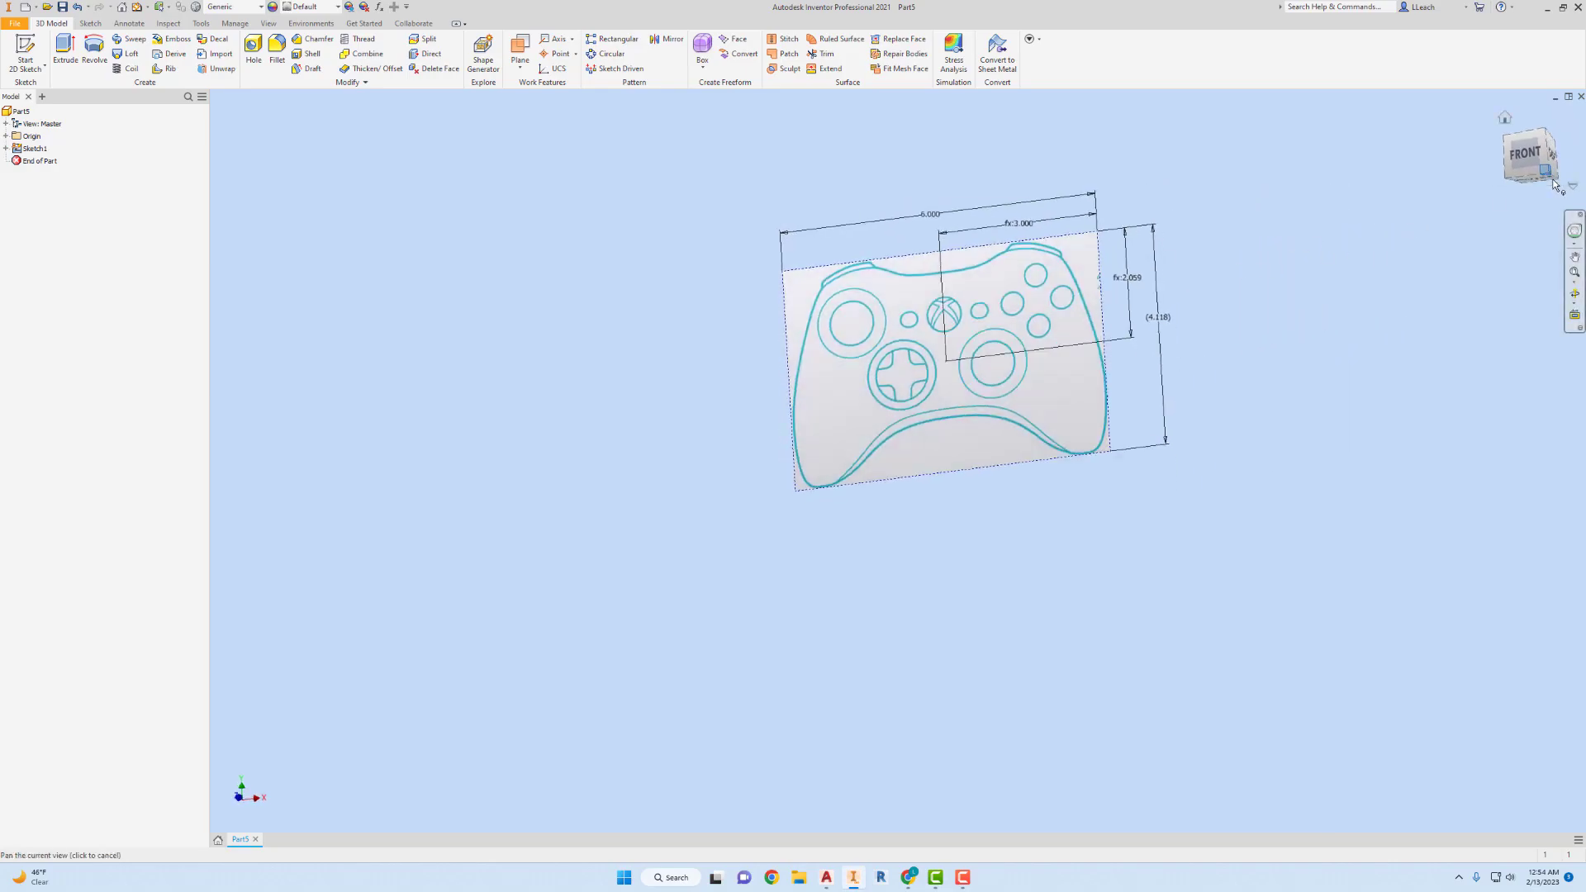
{"action": "left_click", "coordinate": [1538, 174]}
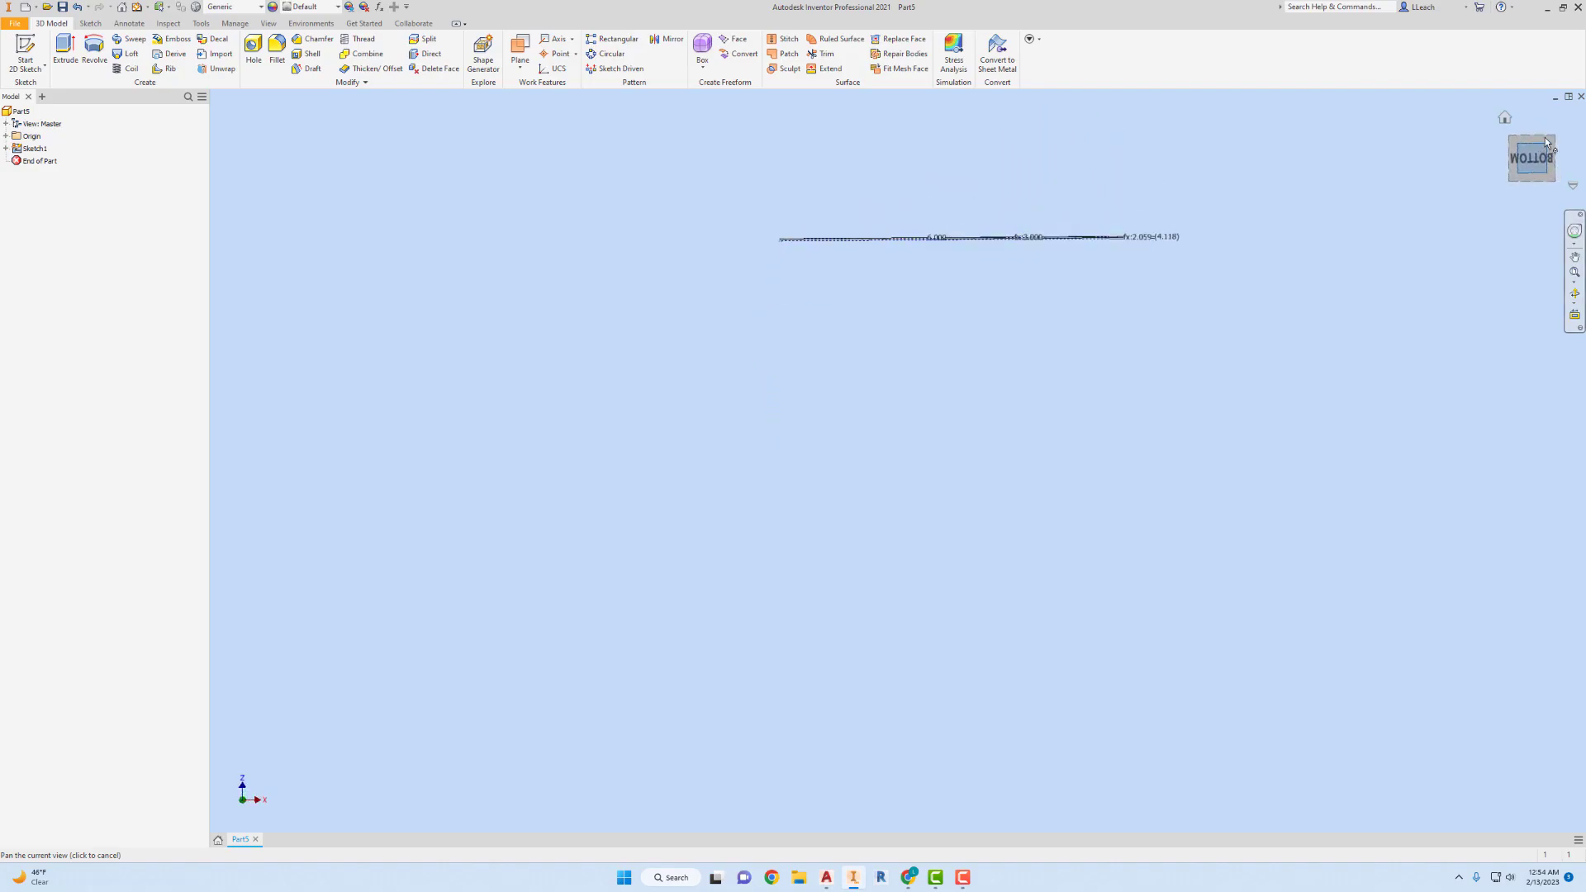
{"action": "left_click", "coordinate": [1554, 142]}
{"action": "middle_click_drag", "start_coordinate": [958, 304], "coordinate": [1066, 347]}
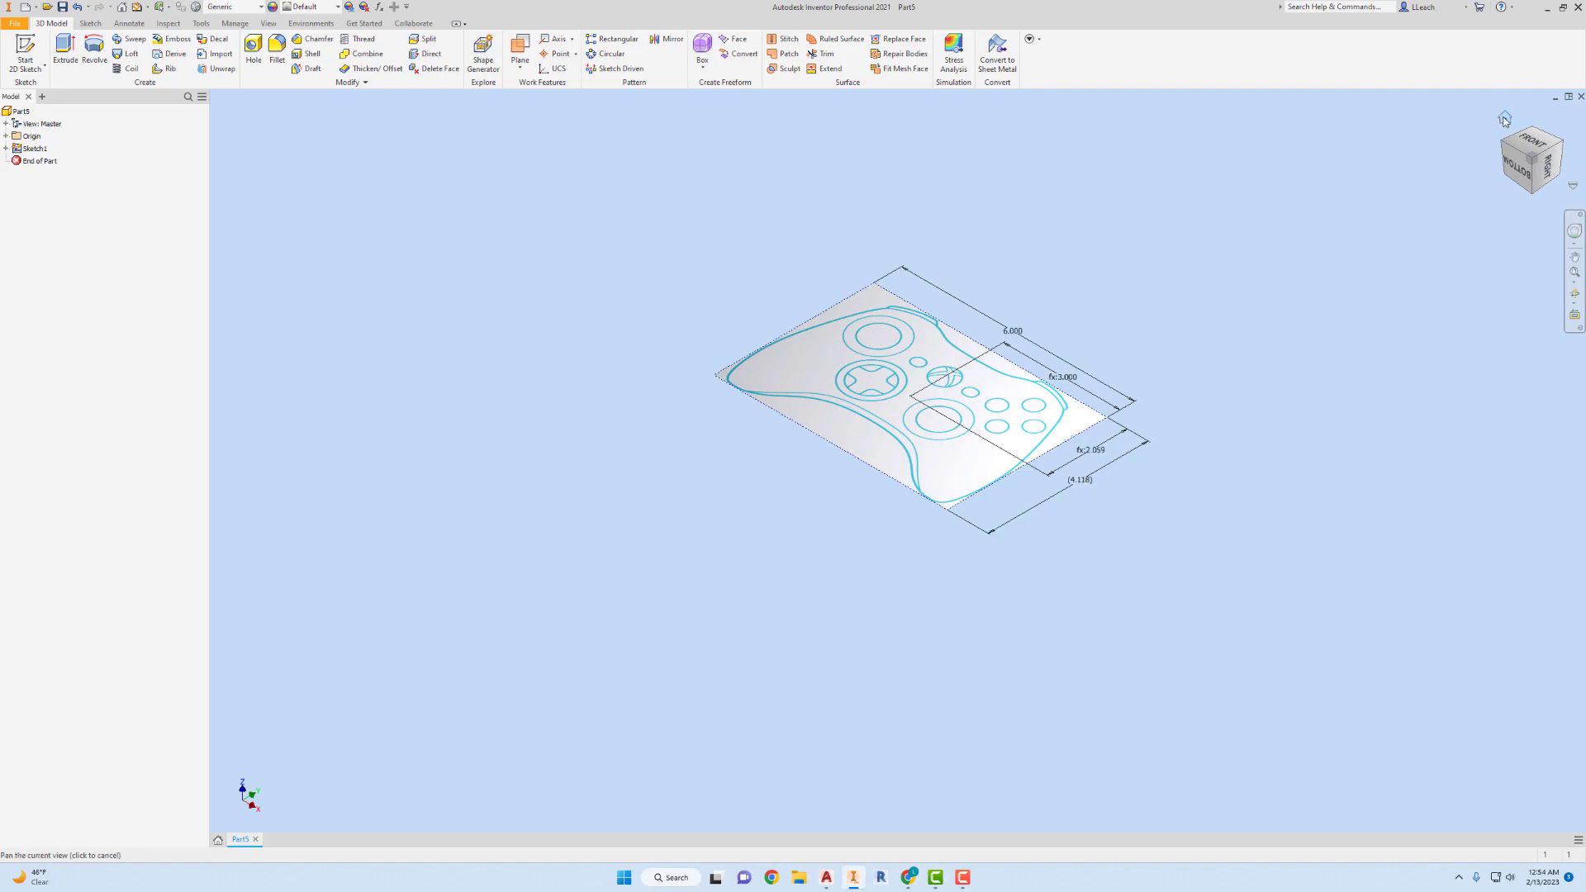
{"action": "right_click", "coordinate": [1503, 117]}
{"action": "mouse_move", "coordinate": [1504, 195]}
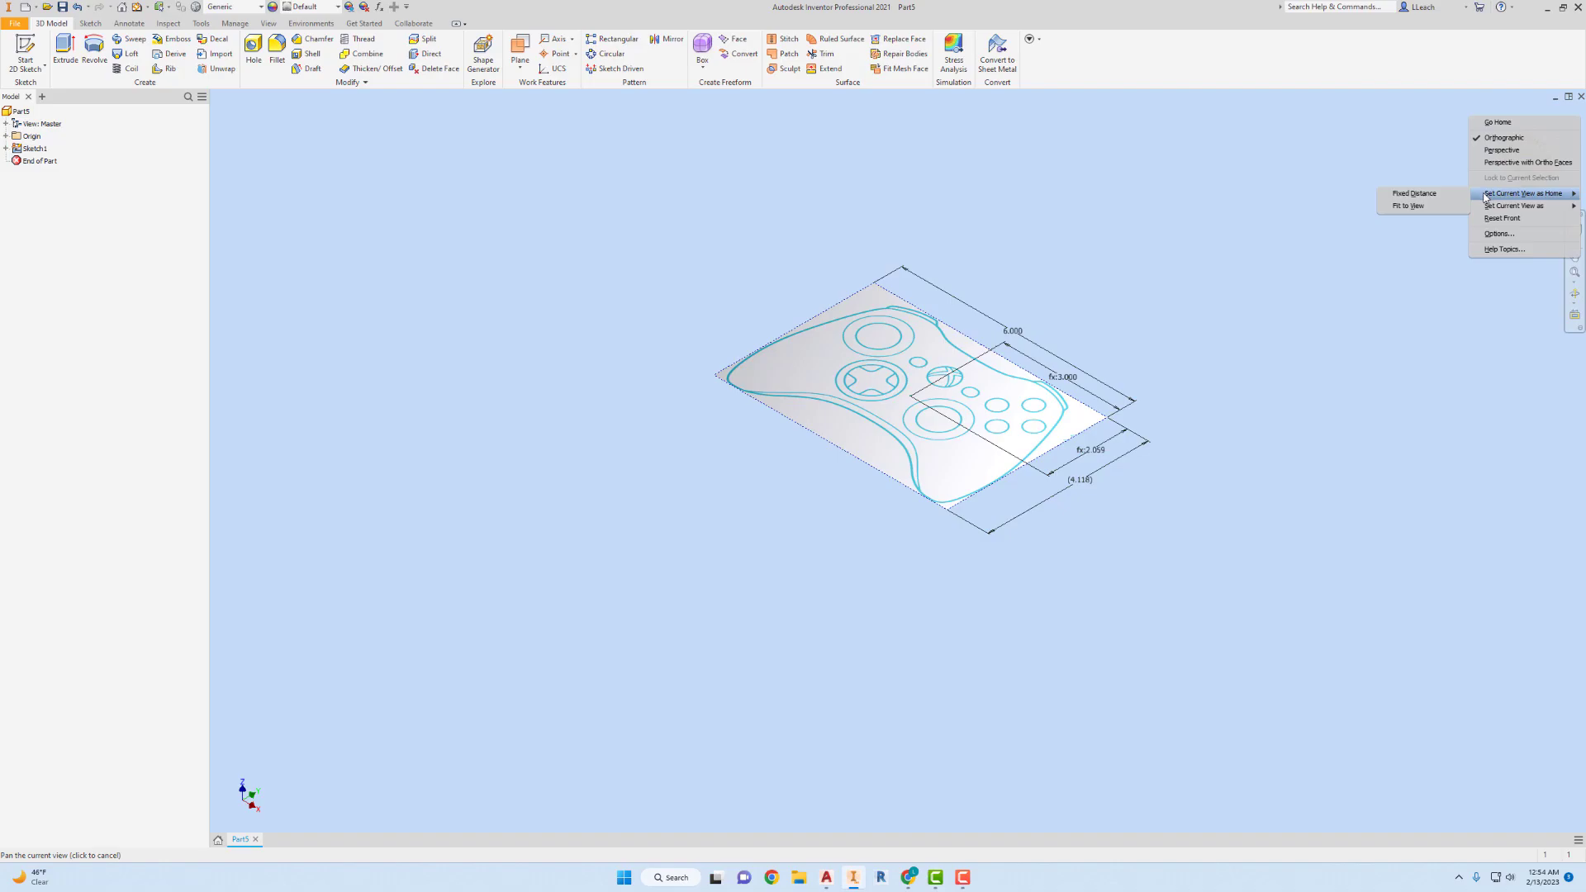
{"action": "left_click", "coordinate": [1415, 195]}
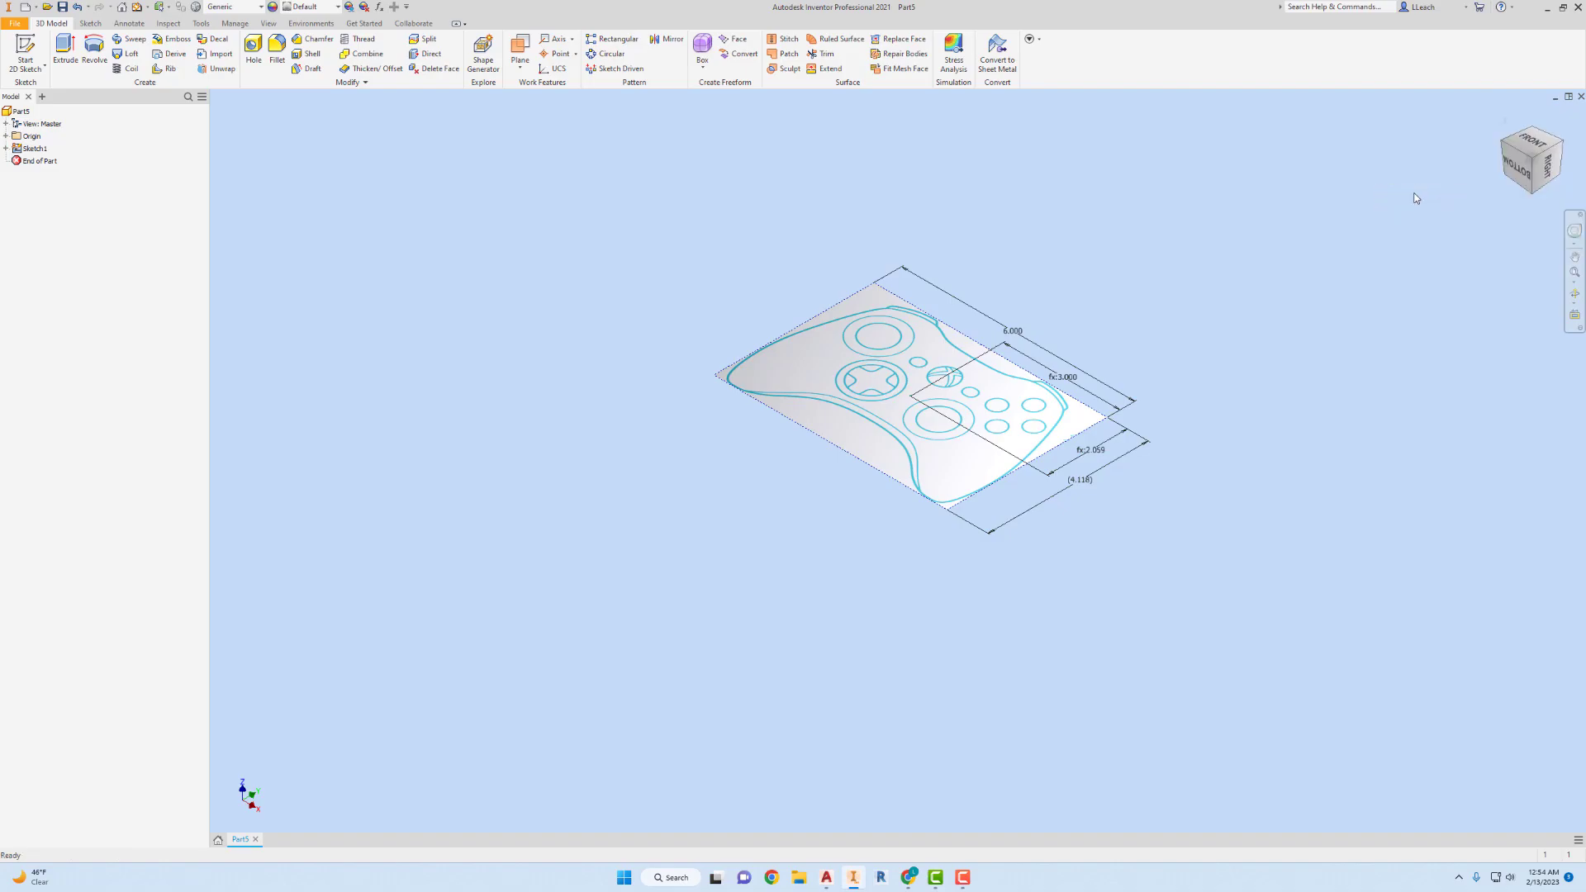
Set the straight-on bottom view as the Front view, and return to the home view.
{"action": "left_click", "coordinate": [1518, 171]}
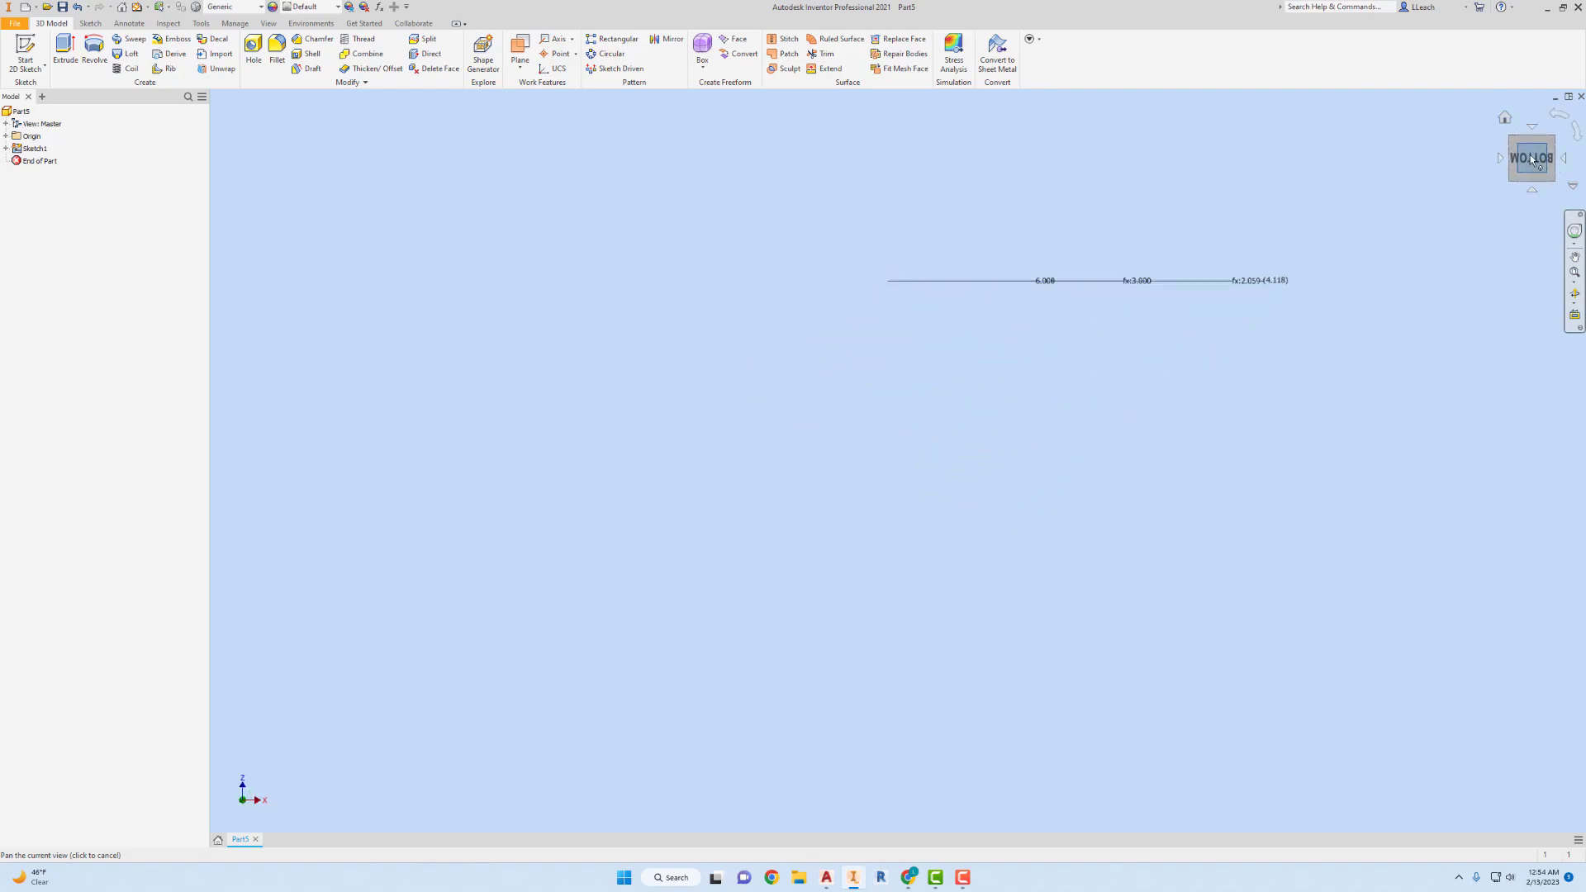
{"action": "right_click", "coordinate": [1531, 163]}
{"action": "mouse_move", "coordinate": [1520, 246]}
{"action": "left_click", "coordinate": [1420, 259]}
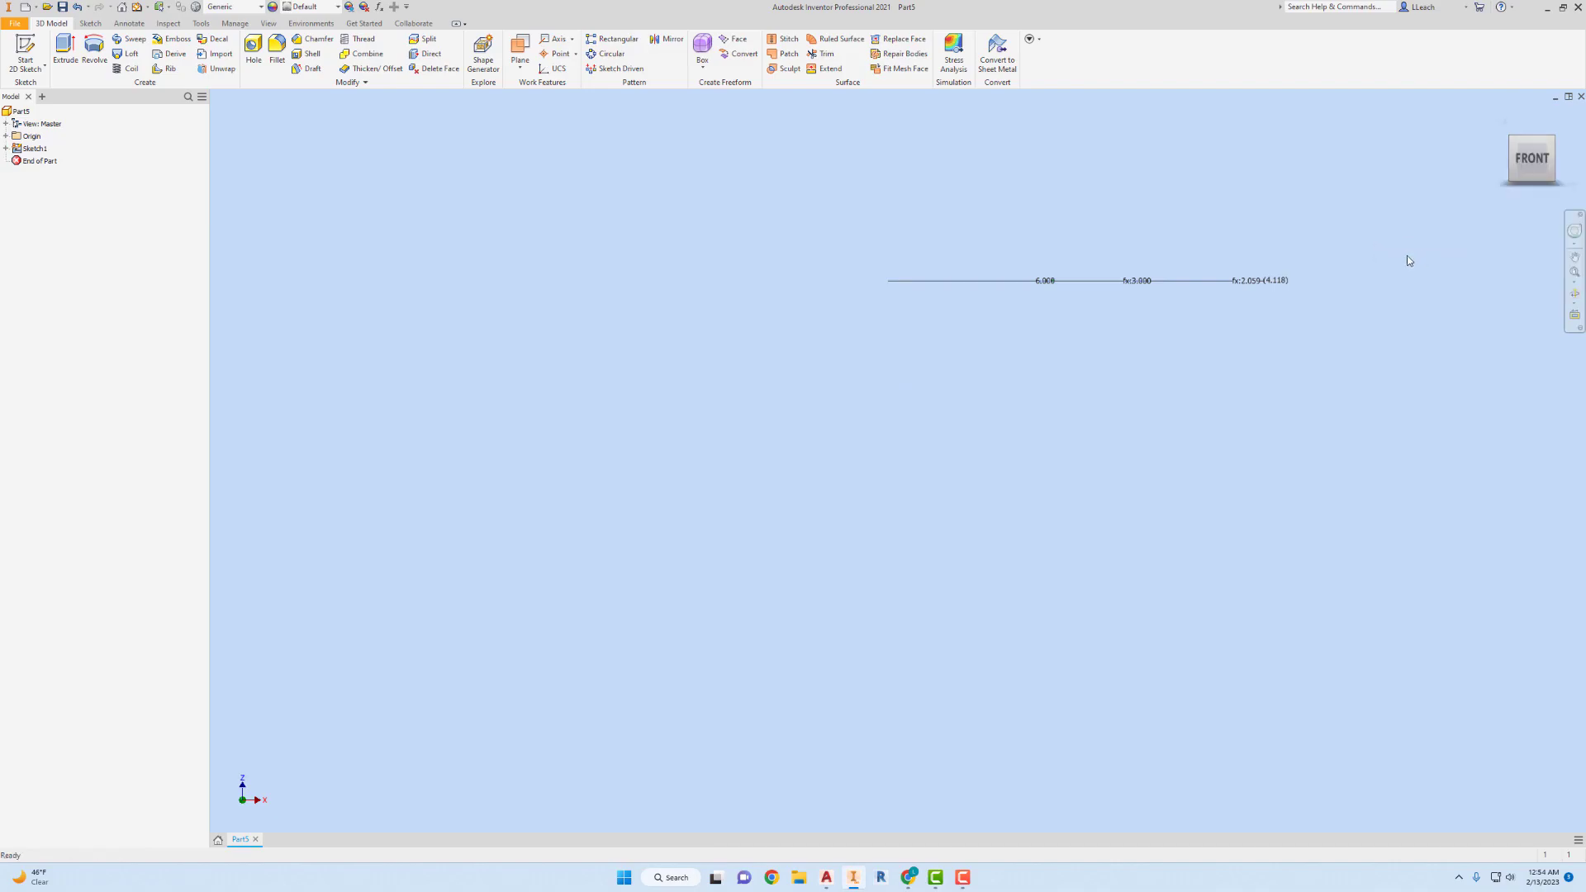
{"action": "left_click", "coordinate": [1503, 119]}
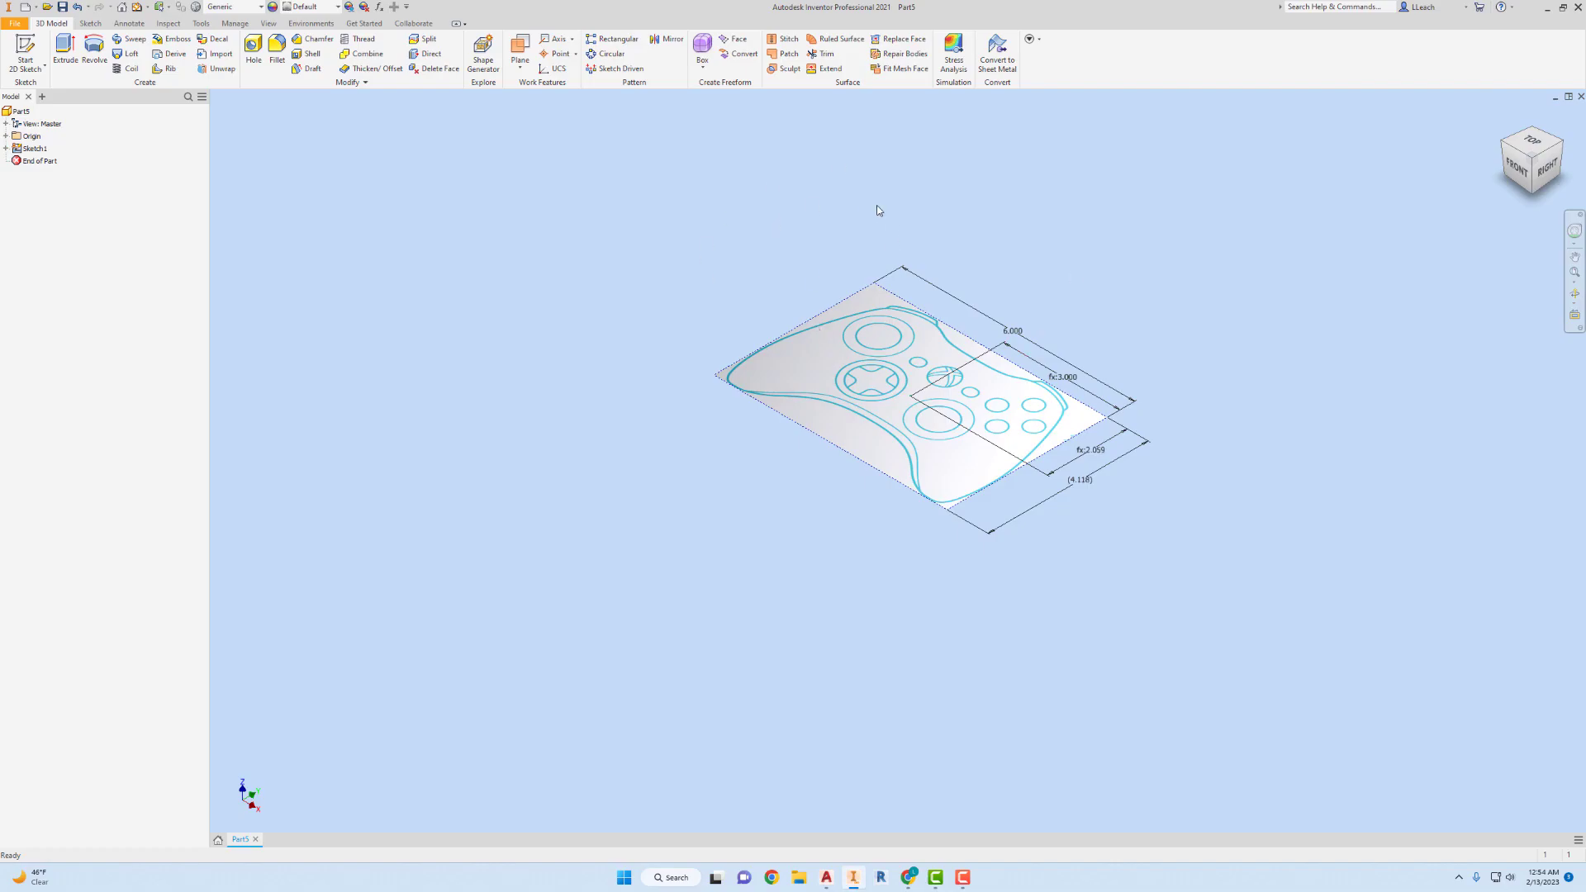
{"action": "middle_click_drag", "start_coordinate": [1078, 269], "coordinate": [968, 272]}
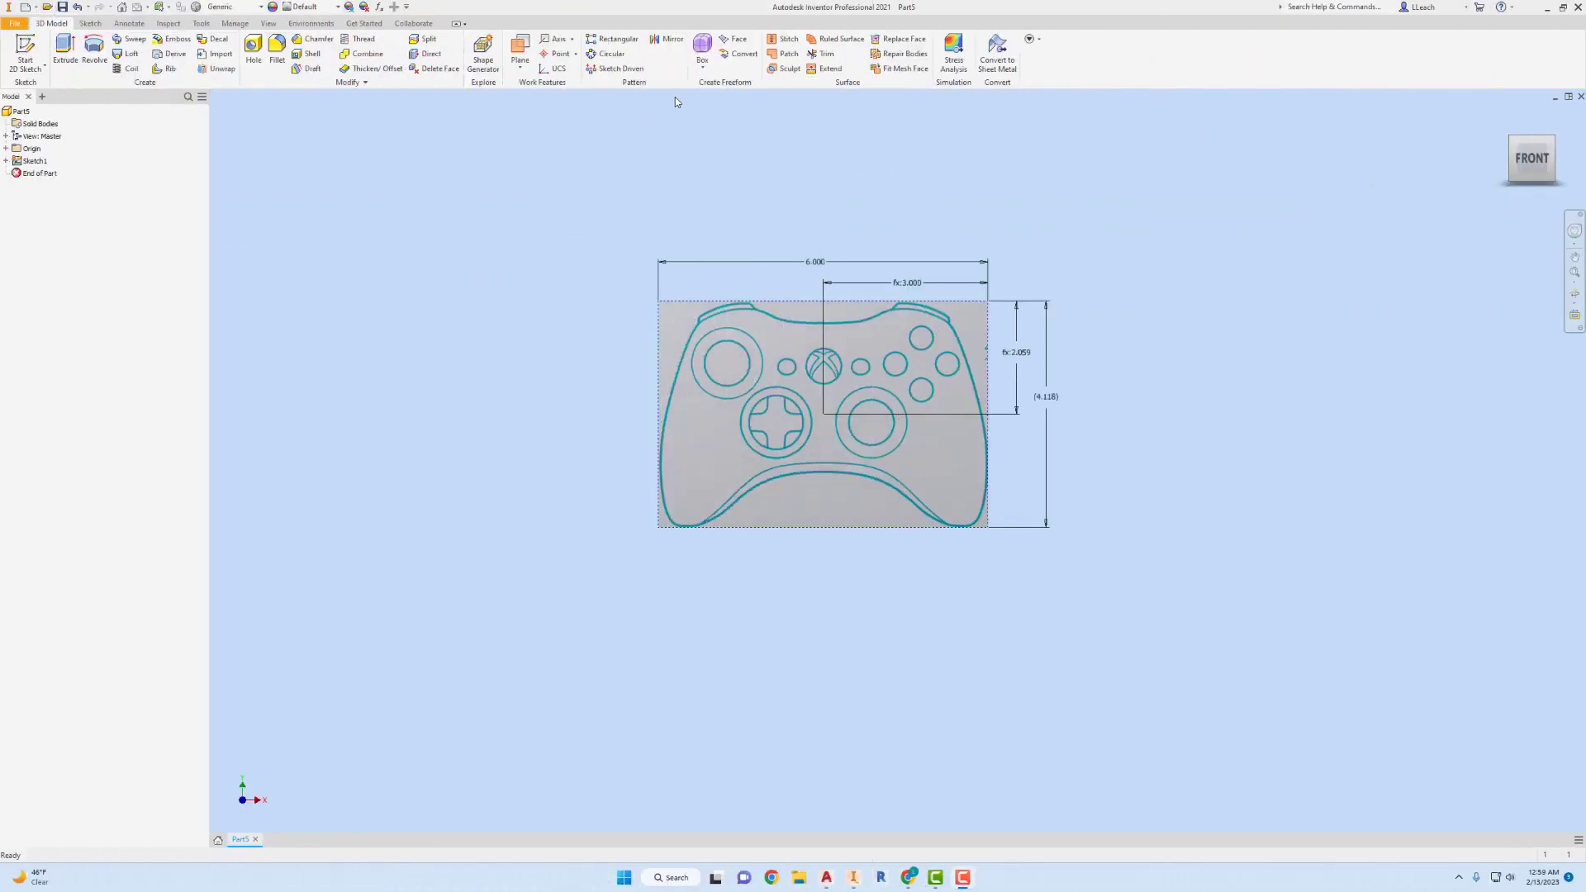
Start a freeform box with length 6 in divided into 6 faces, width 4.118 in and height 2 in.
{"action": "left_click", "coordinate": [706, 69]}
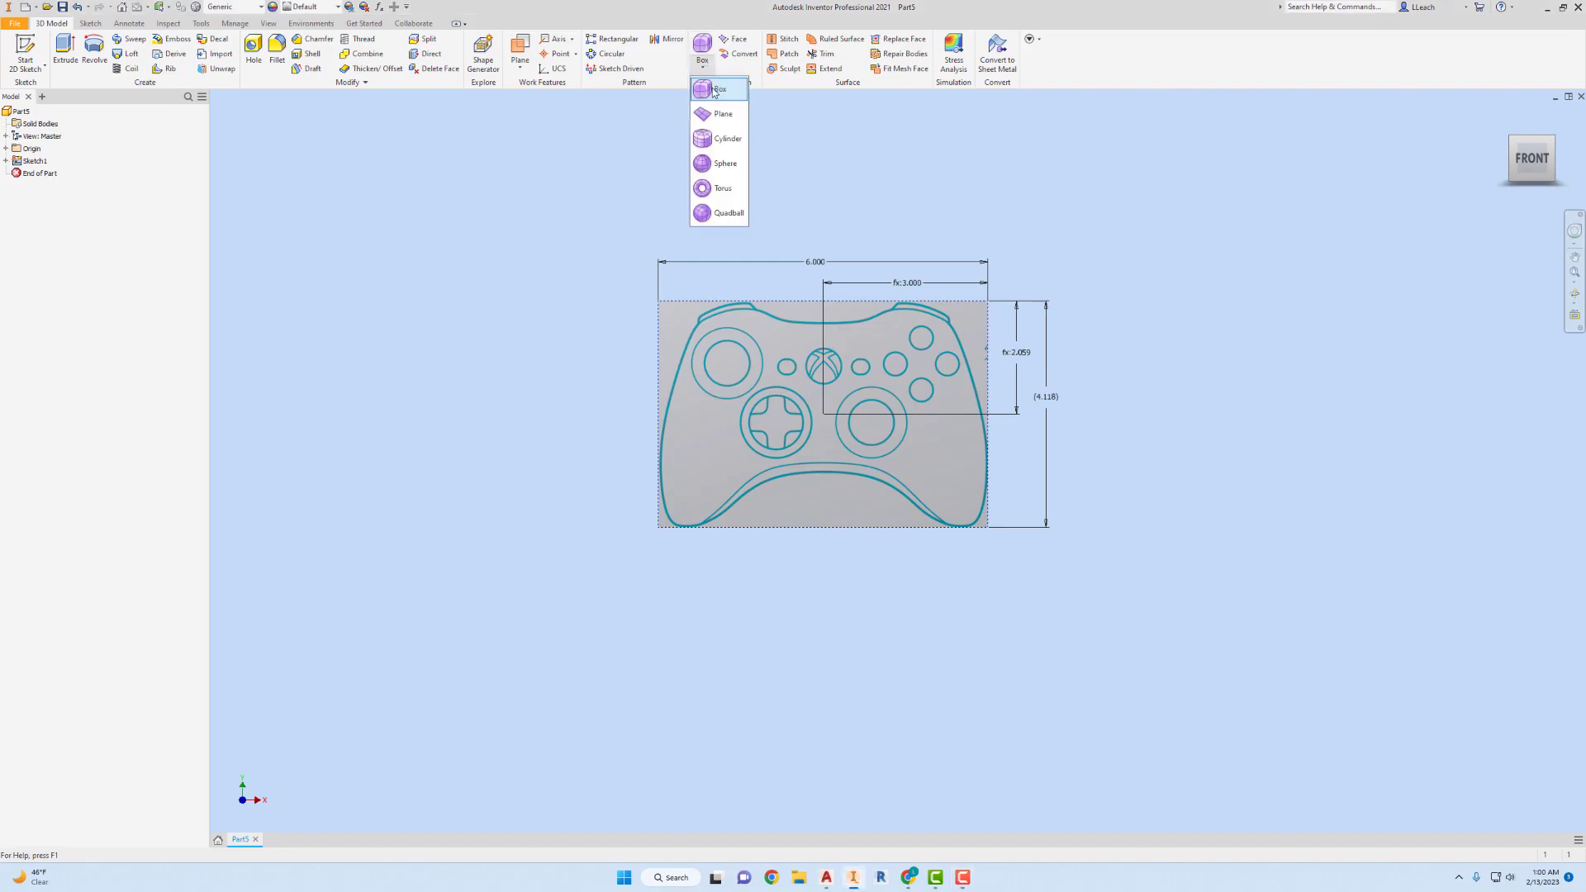
{"action": "left_click", "coordinate": [712, 89]}
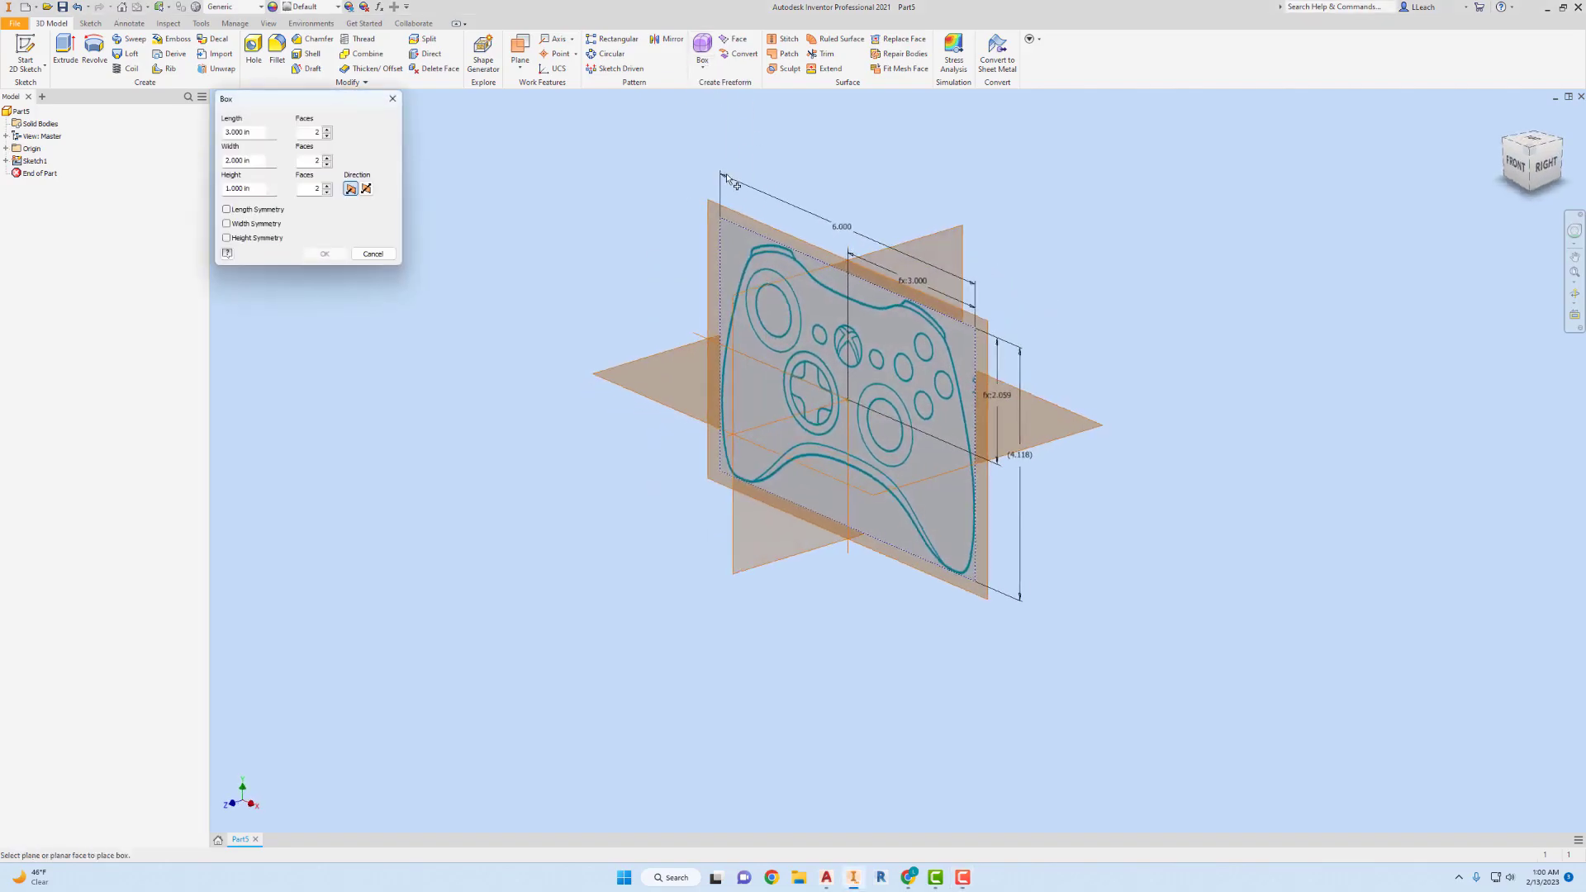
{"action": "left_click", "coordinate": [225, 131]}
{"action": "type", "text": "6"}
{"action": "key", "text": "Tab"}
{"action": "type", "text": "6"}
{"action": "key", "text": "Tab"}
{"action": "type", "text": "4.118"}
{"action": "key", "text": "Tab"}
{"action": "type", "text": "2"}
Give the box 4 width faces and 2 height faces, enable length symmetry, and extend the height in both directions.
{"action": "double_click", "coordinate": [308, 161]}
{"action": "left_click", "coordinate": [326, 161]}
{"action": "left_click", "coordinate": [326, 161]}
{"action": "double_click", "coordinate": [309, 189]}
{"action": "left_click", "coordinate": [227, 210]}
{"action": "left_click", "coordinate": [366, 190]}
Place the box on the controller image's plane, centred on the origin, and create it.
{"action": "left_click", "coordinate": [753, 220]}
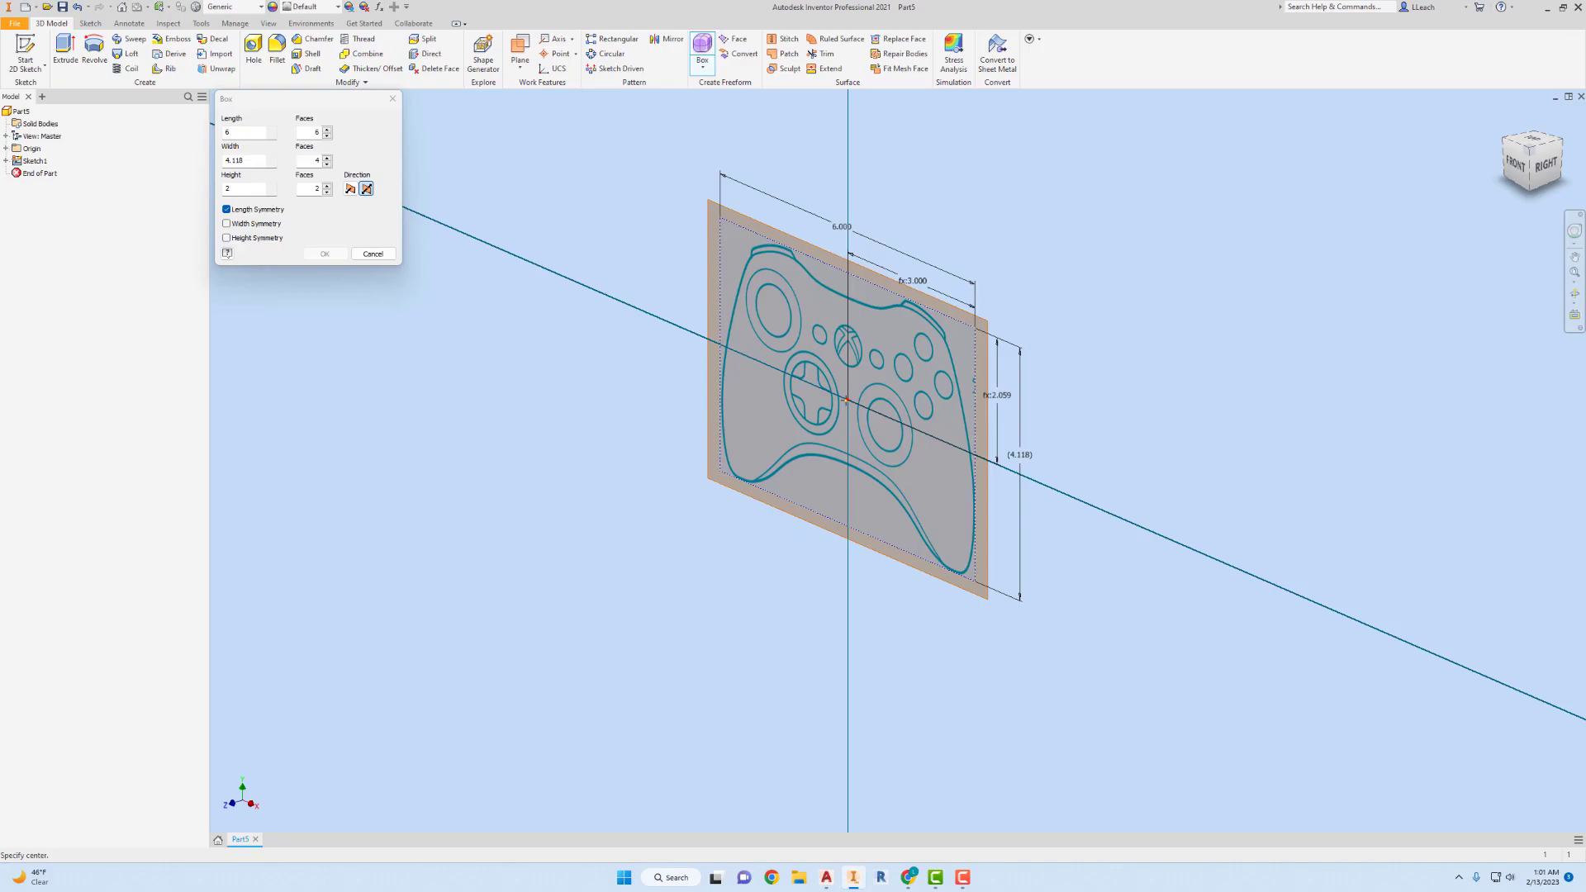
{"action": "left_click", "coordinate": [847, 399]}
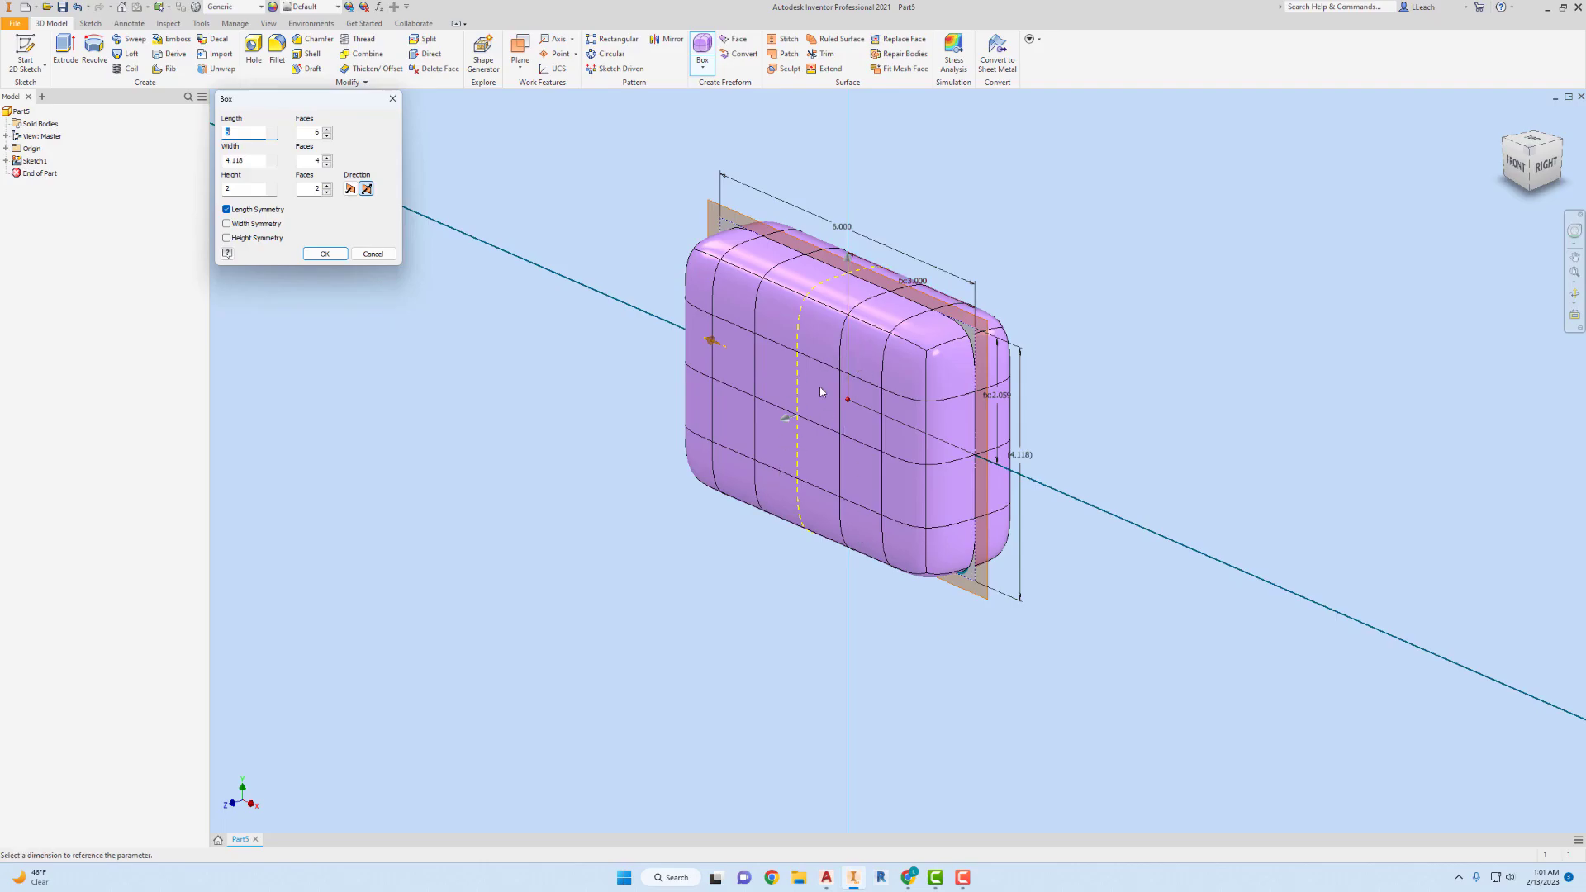
{"action": "left_click", "coordinate": [325, 254]}
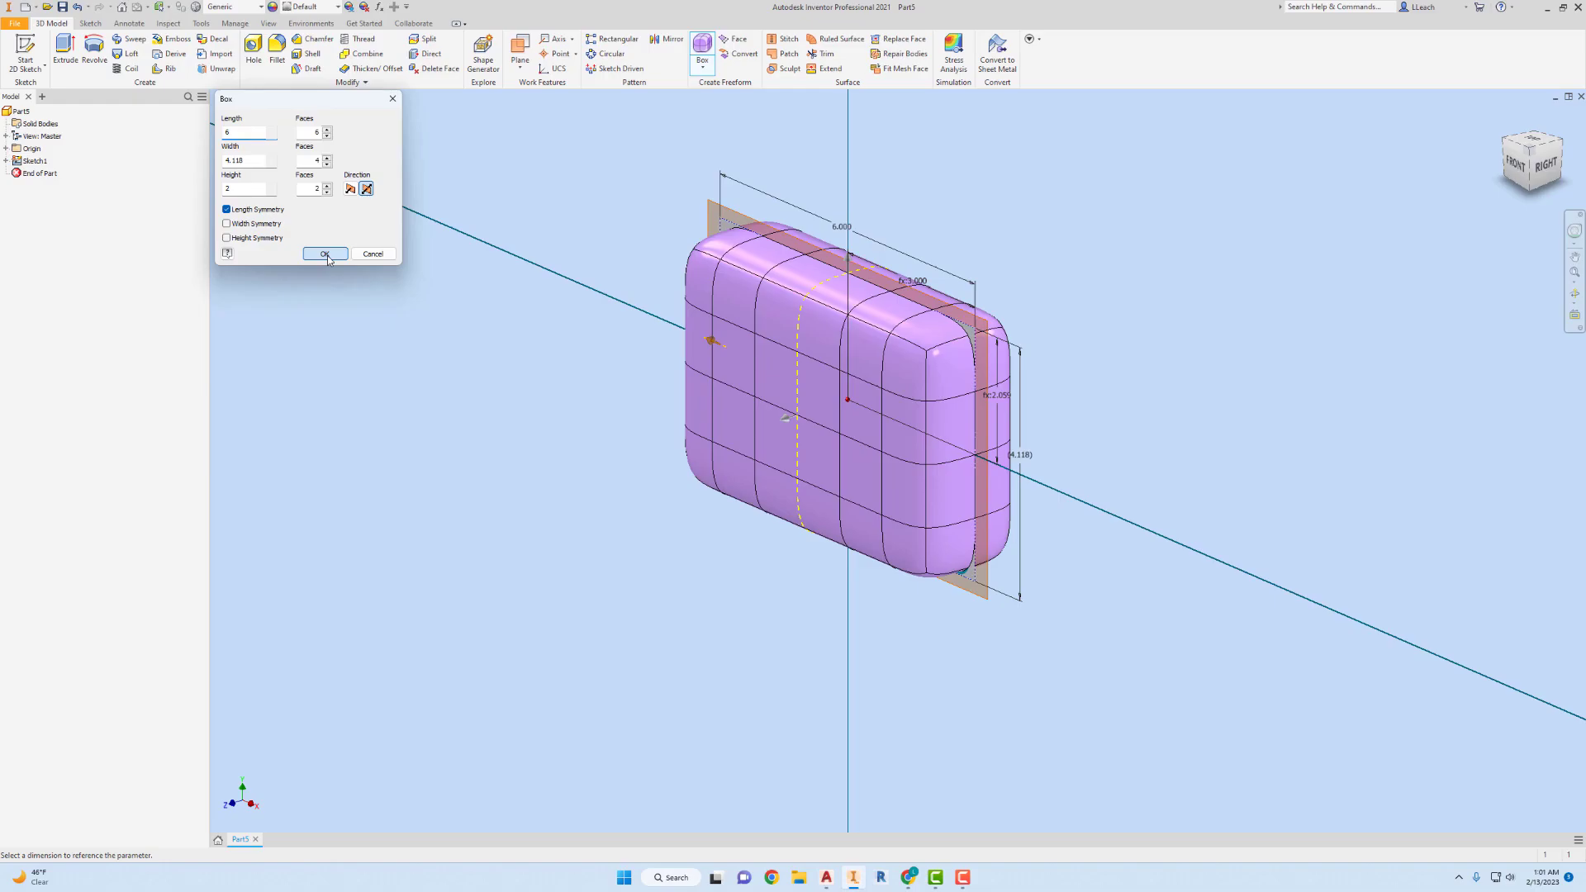
Inspect the freeform box's face grid and symmetry line against the reference image from the isometric and front views.
{"action": "left_click", "coordinate": [1543, 164]}
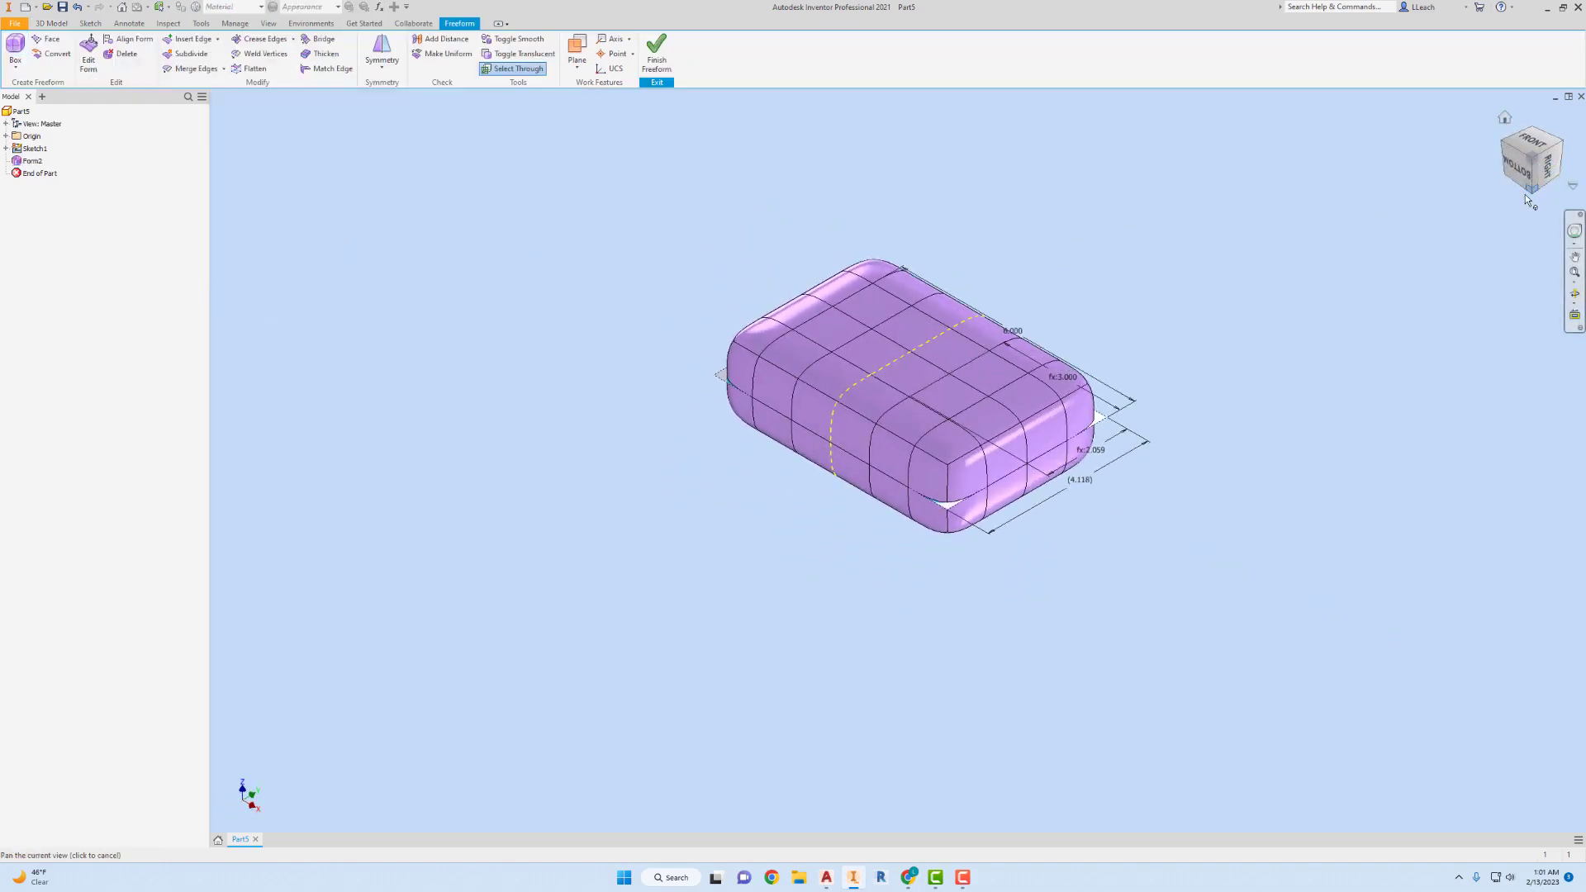
{"action": "middle_click_drag", "start_coordinate": [1076, 313], "coordinate": [896, 329]}
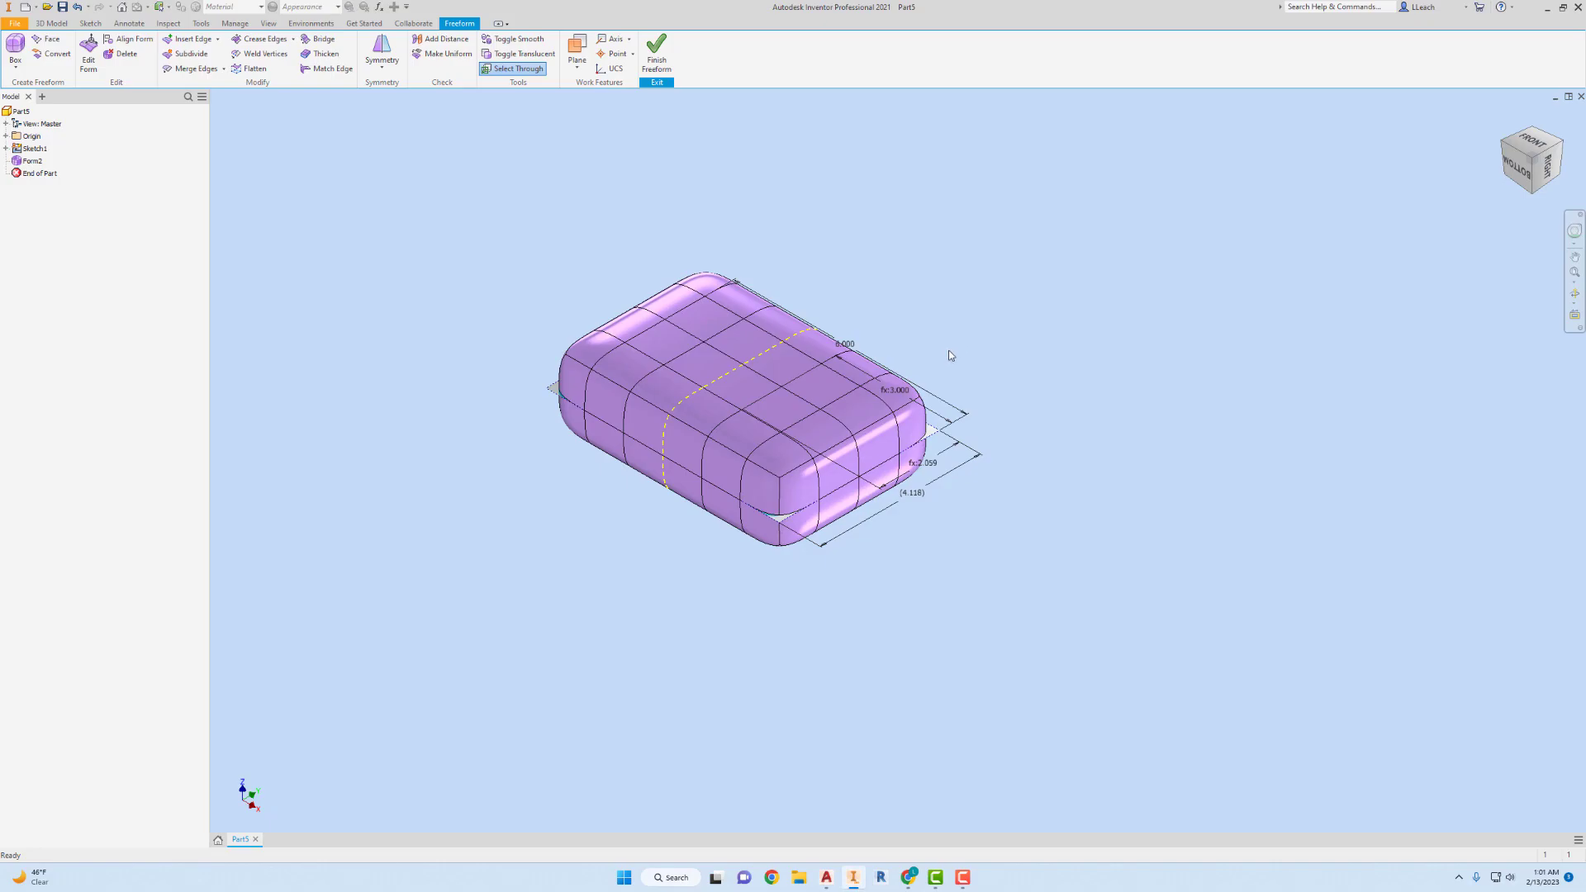
{"action": "scroll", "coordinate": [778, 430], "scroll_direction": "up", "scroll_amount": 1}
{"action": "scroll", "coordinate": [778, 430], "scroll_direction": "up", "scroll_amount": 3}
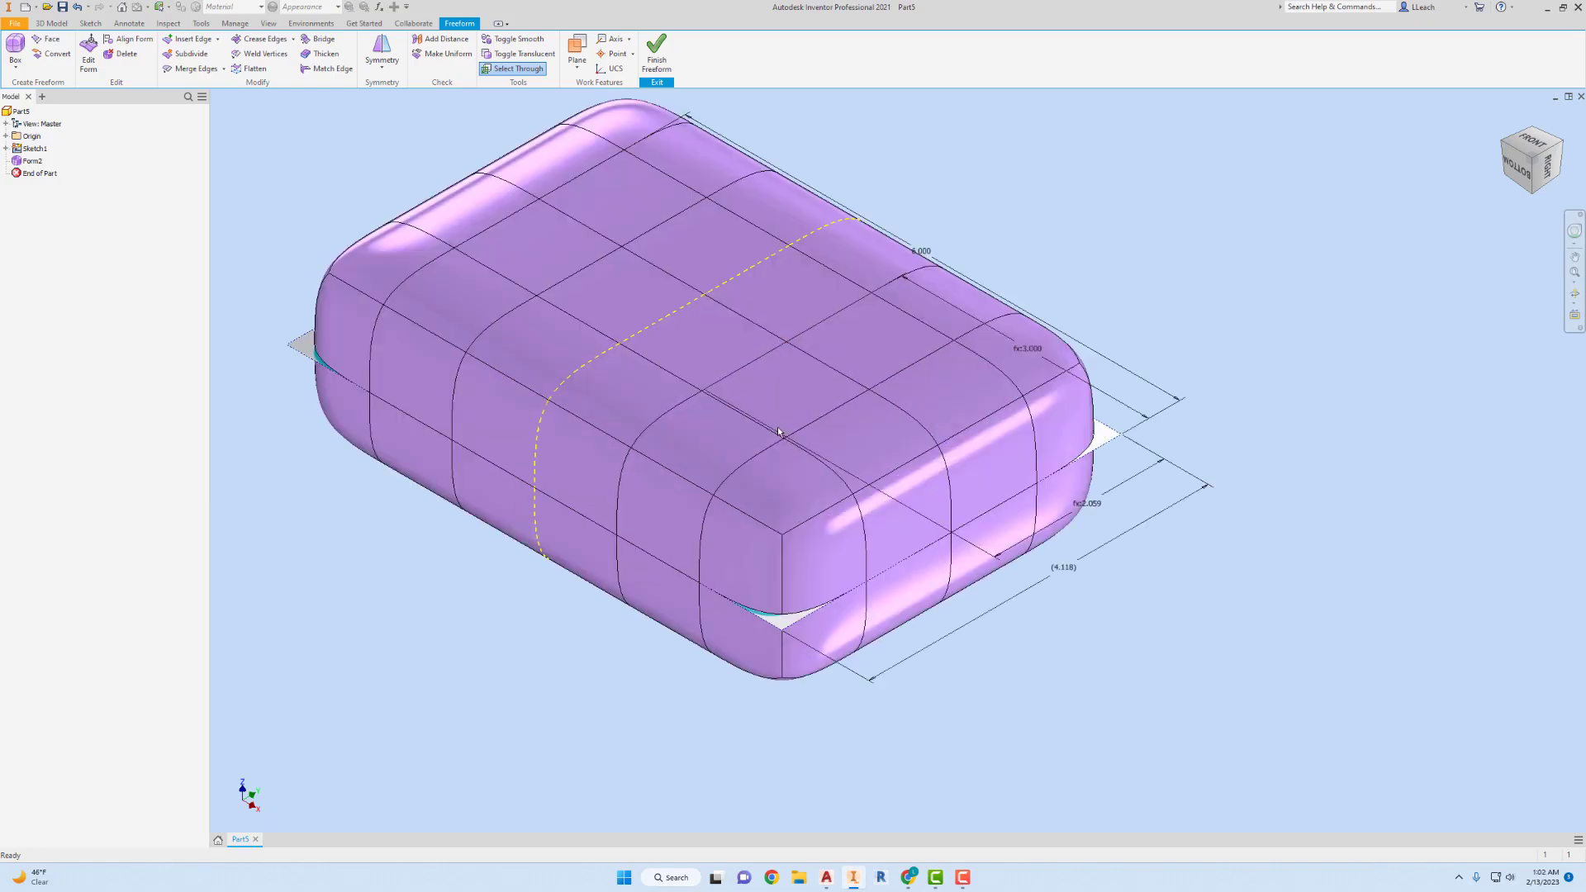
{"action": "scroll", "coordinate": [784, 408], "scroll_direction": "down", "scroll_amount": 3}
{"action": "middle_click_drag", "start_coordinate": [785, 403], "coordinate": [826, 408]}
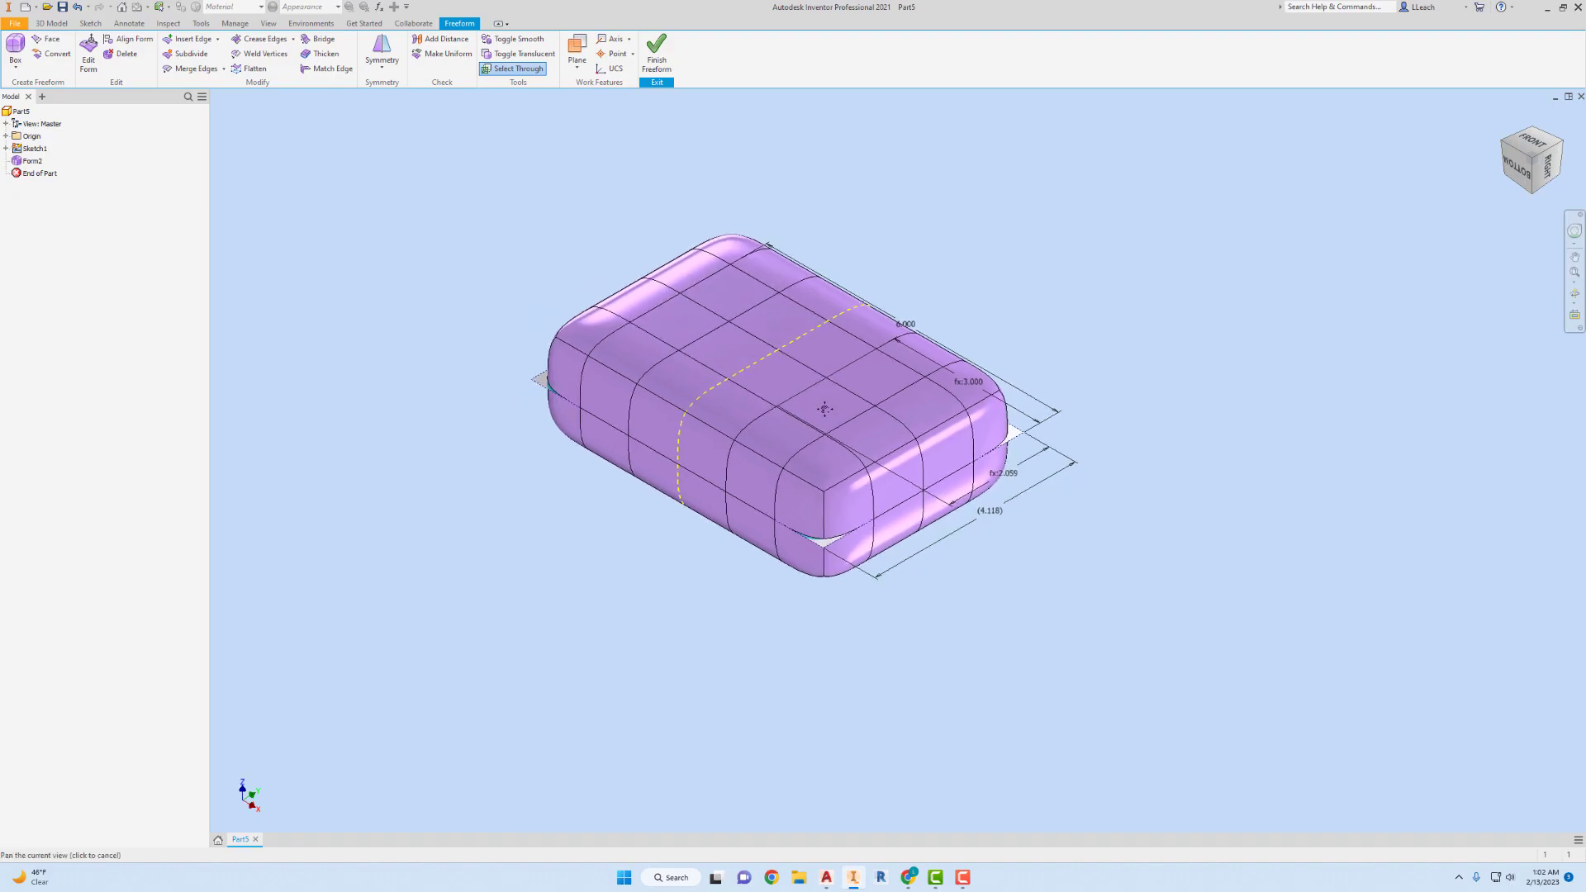
{"action": "mouse_move", "coordinate": [826, 408]}
{"action": "left_click", "coordinate": [1532, 145]}
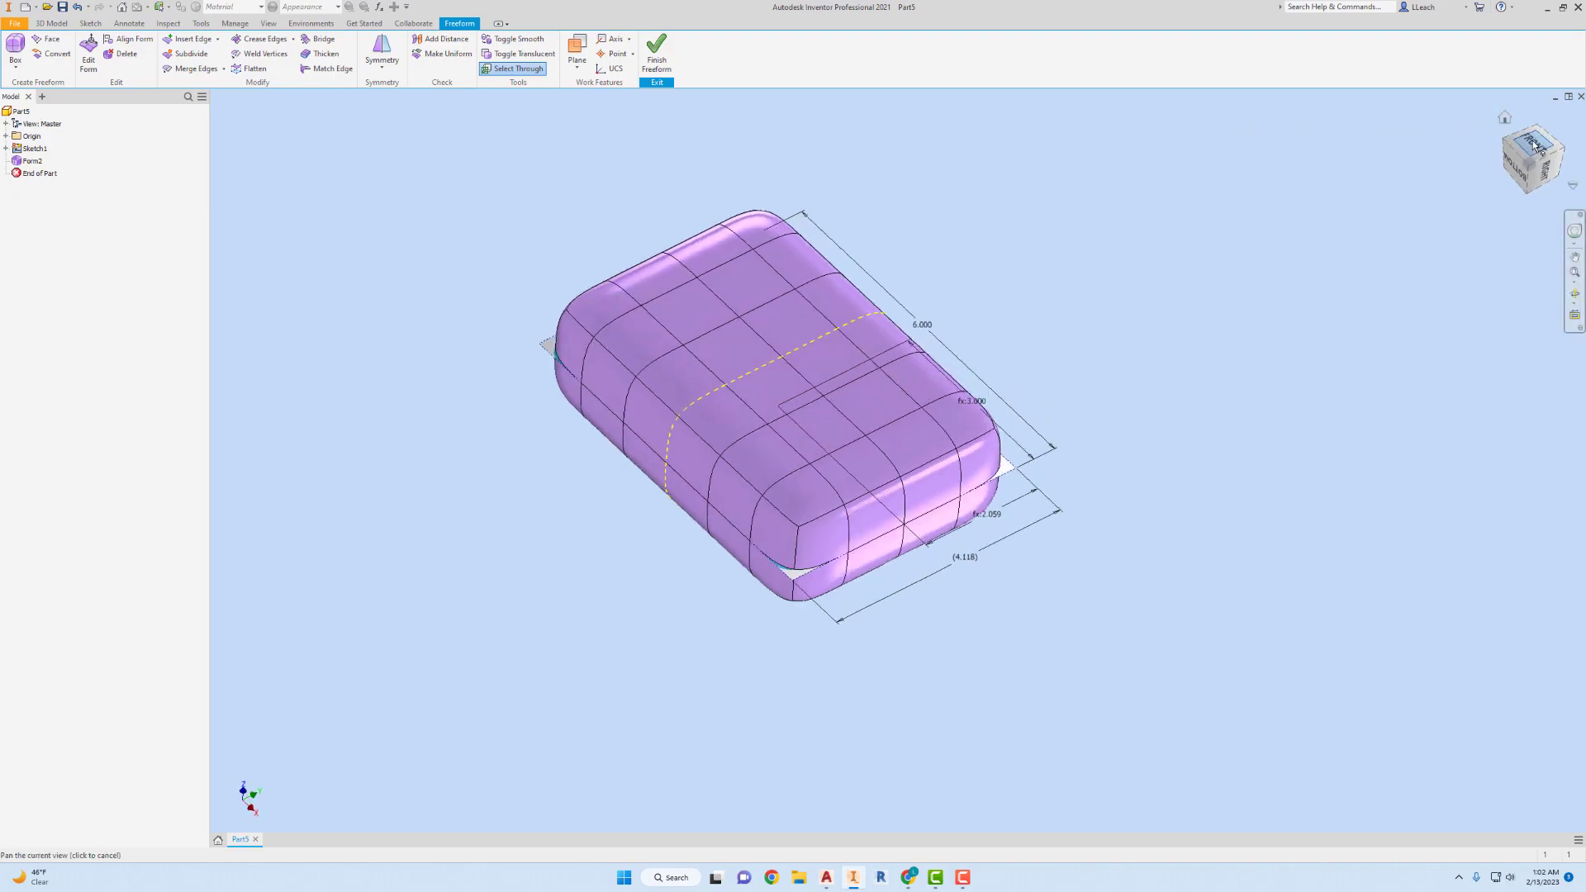
{"action": "left_click", "coordinate": [1558, 118]}
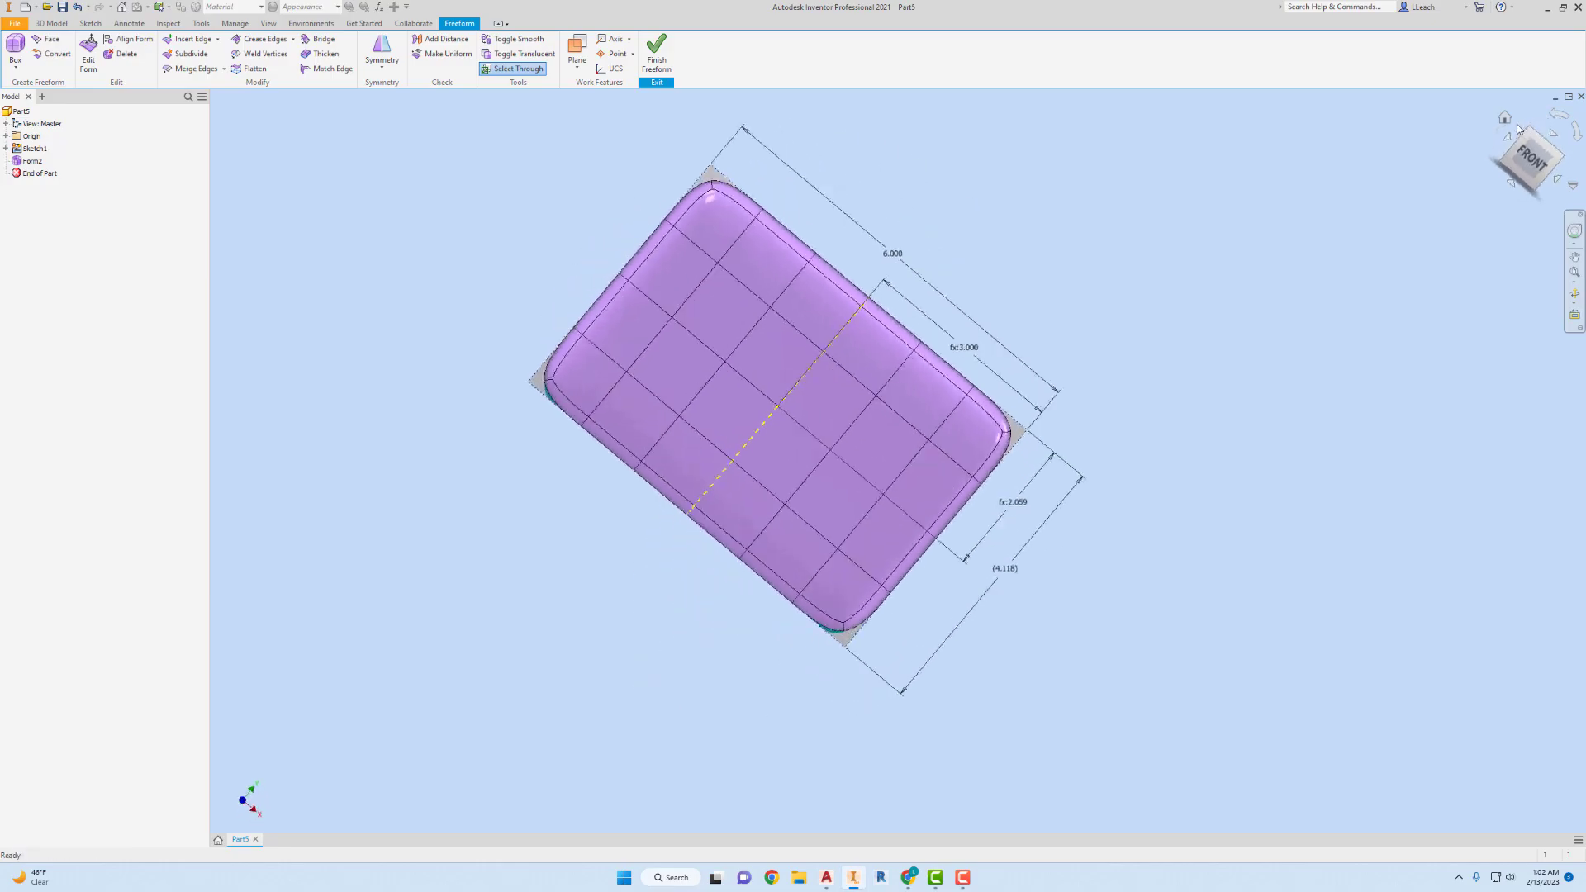
{"action": "left_click", "coordinate": [1505, 119]}
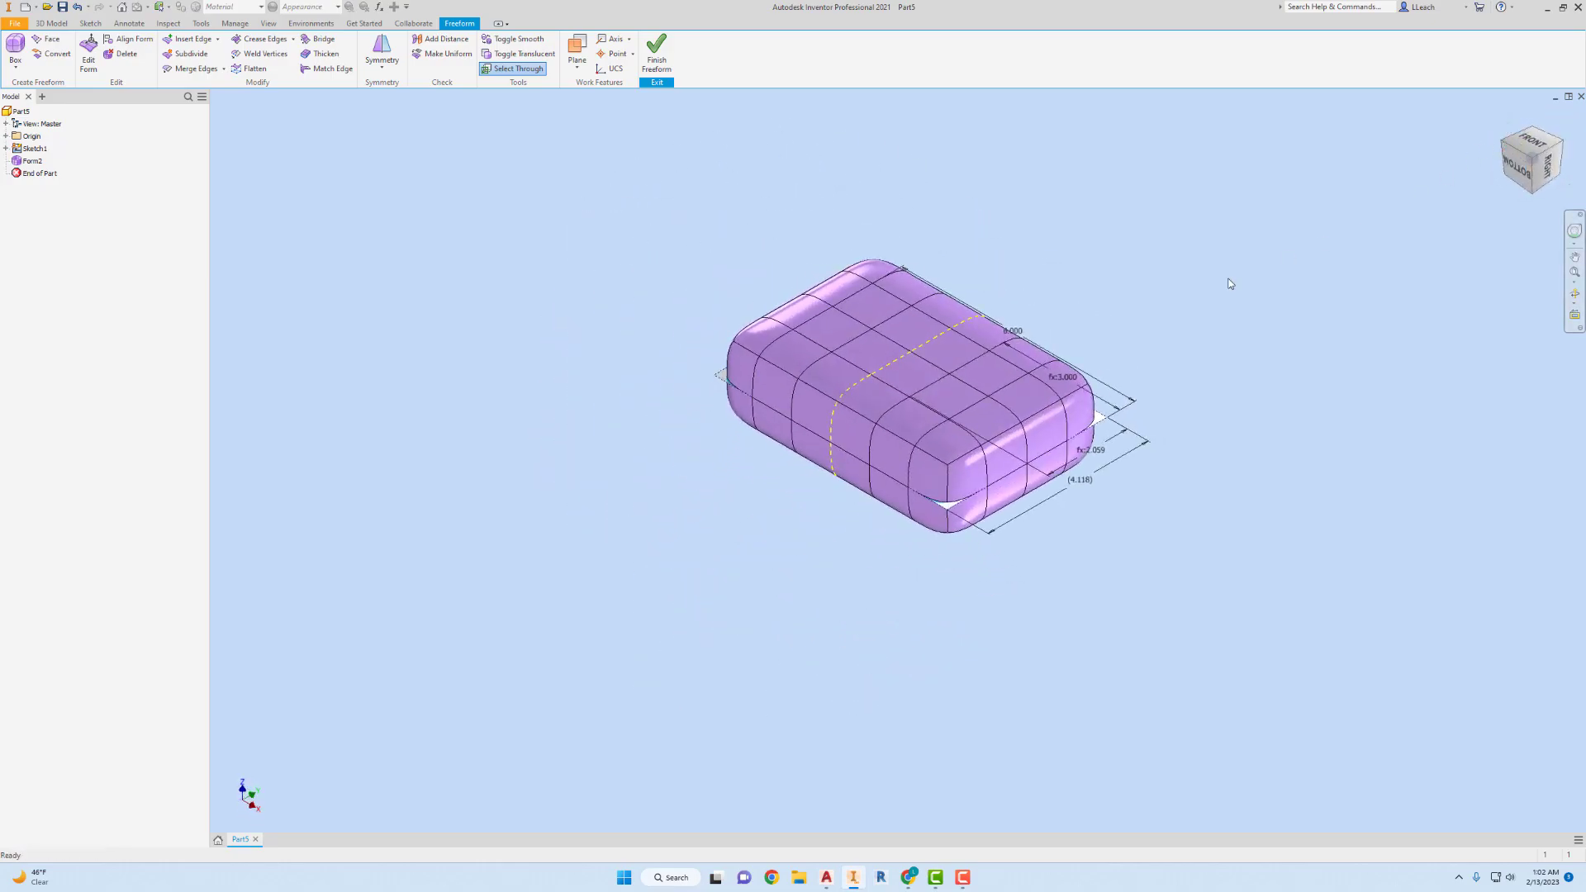
Set the box's straight-on bottom view as the Front view, and return to the home view.
{"action": "left_click", "coordinate": [1518, 172]}
{"action": "right_click", "coordinate": [1534, 160]}
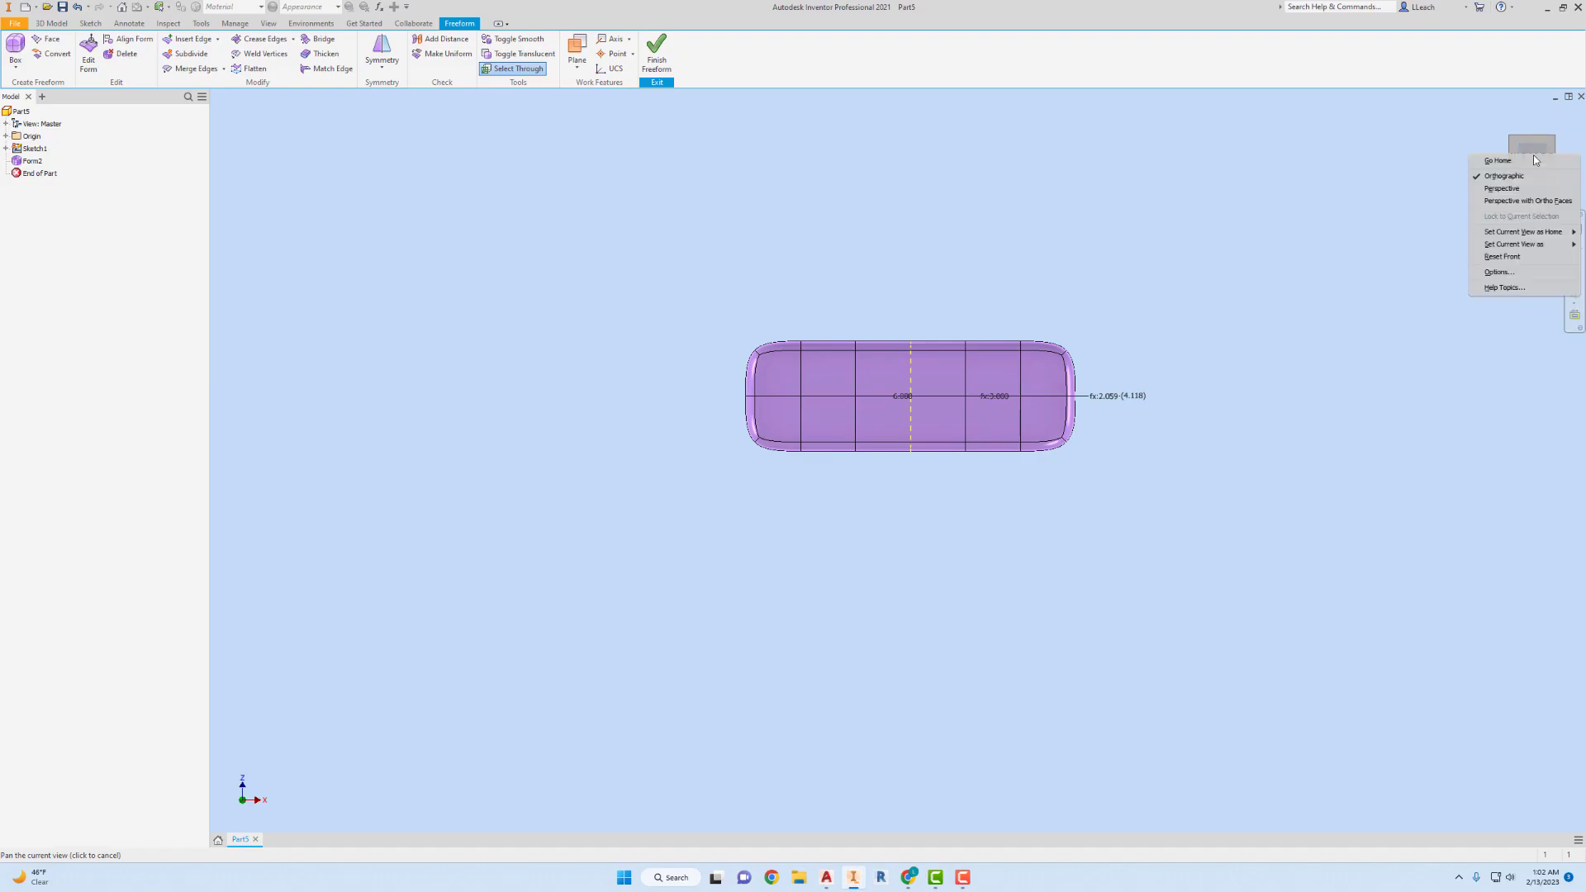
{"action": "mouse_move", "coordinate": [1506, 245]}
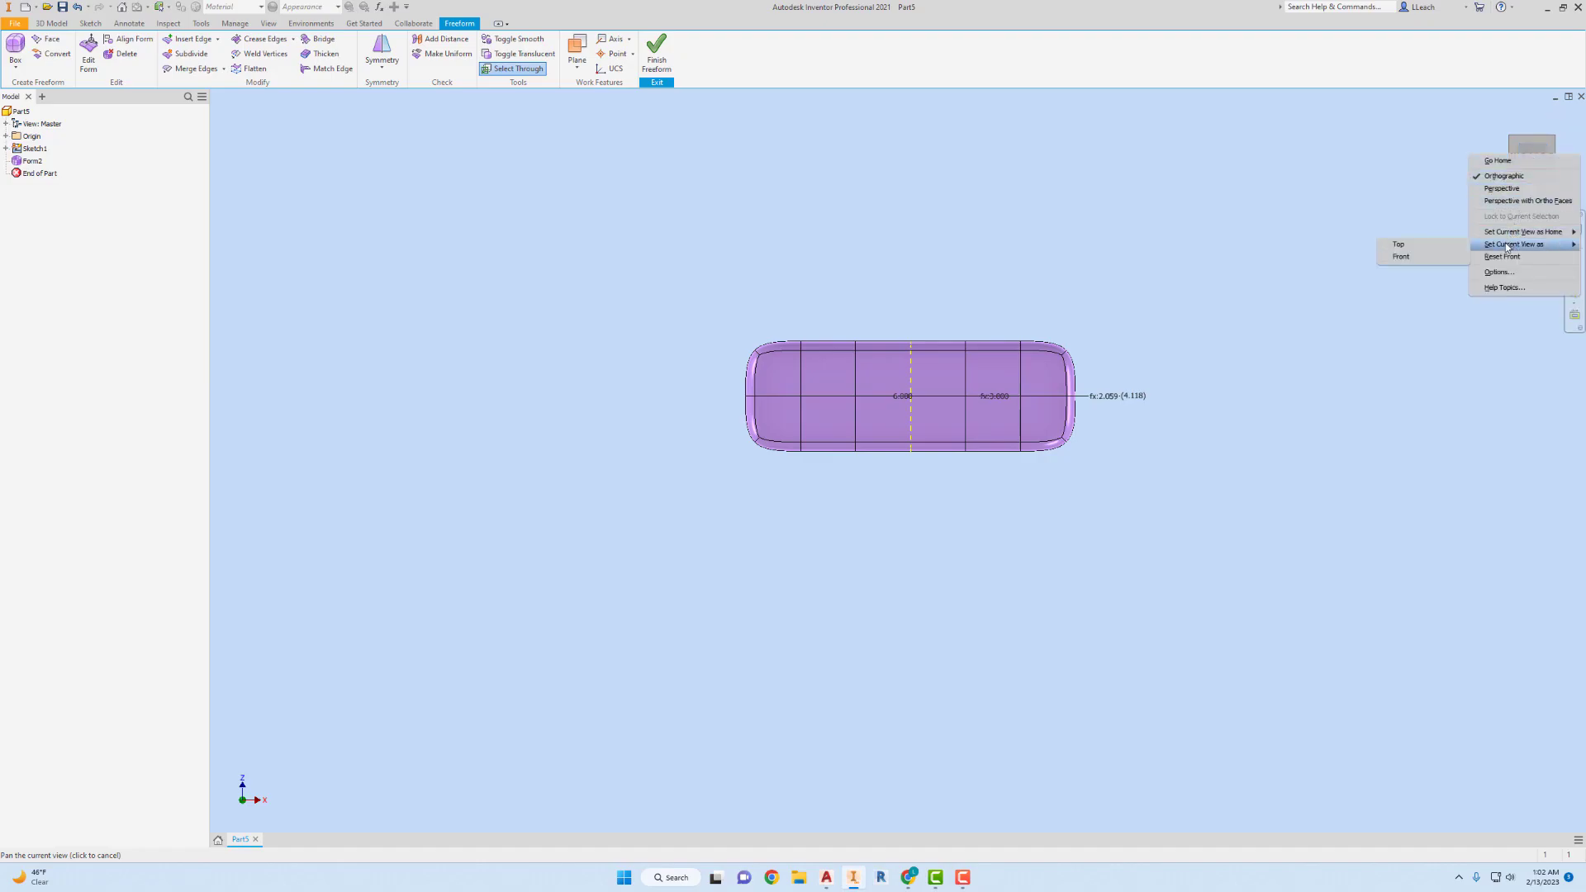
{"action": "left_click", "coordinate": [1410, 258]}
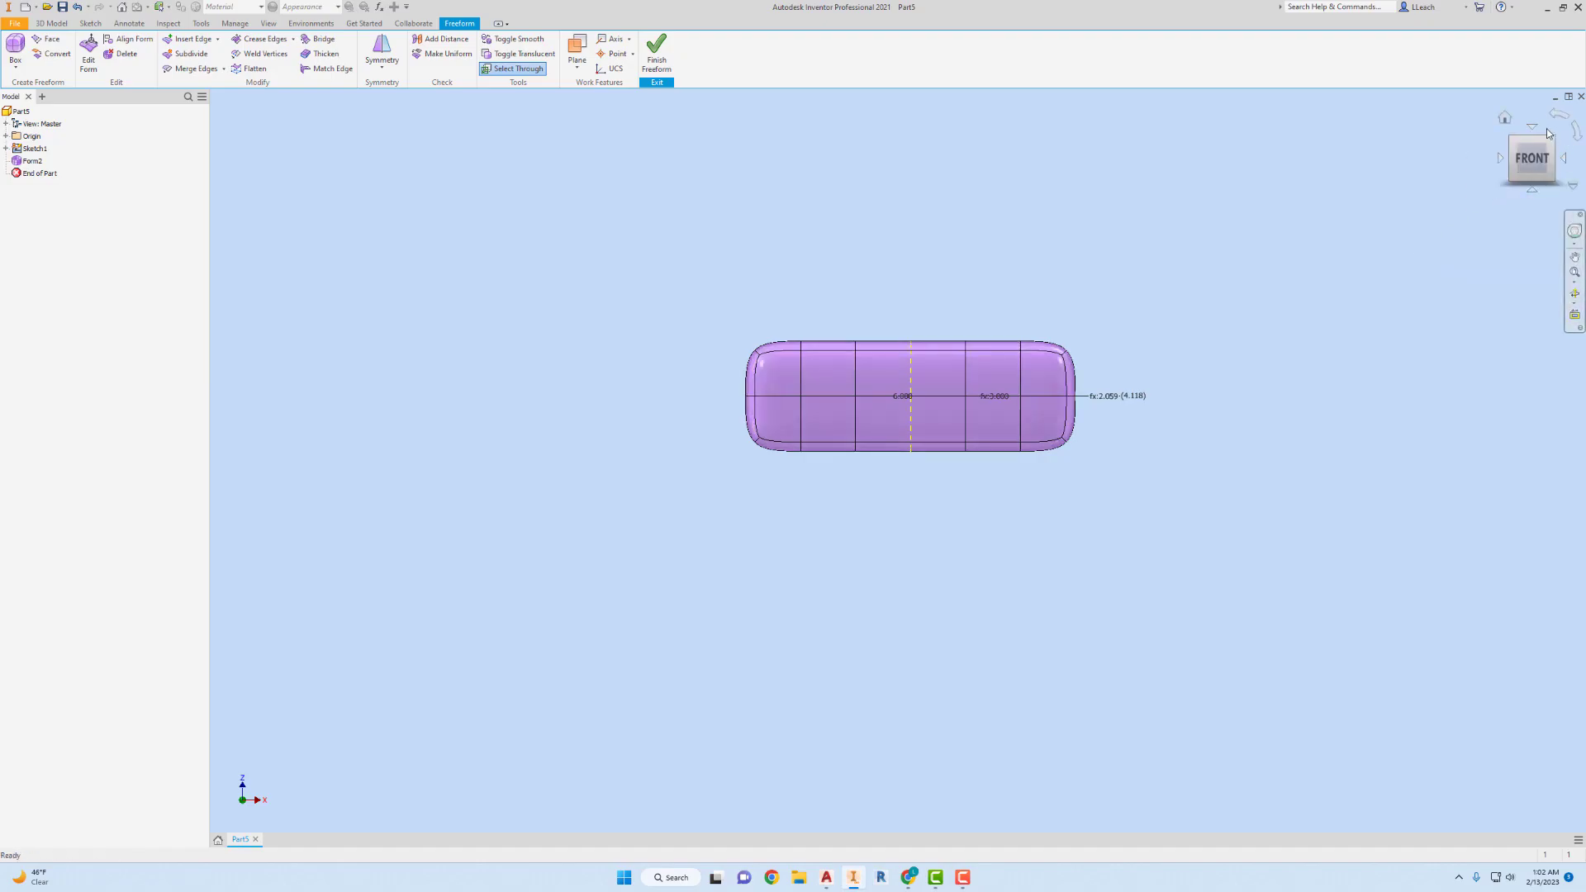
{"action": "left_click", "coordinate": [1506, 118]}
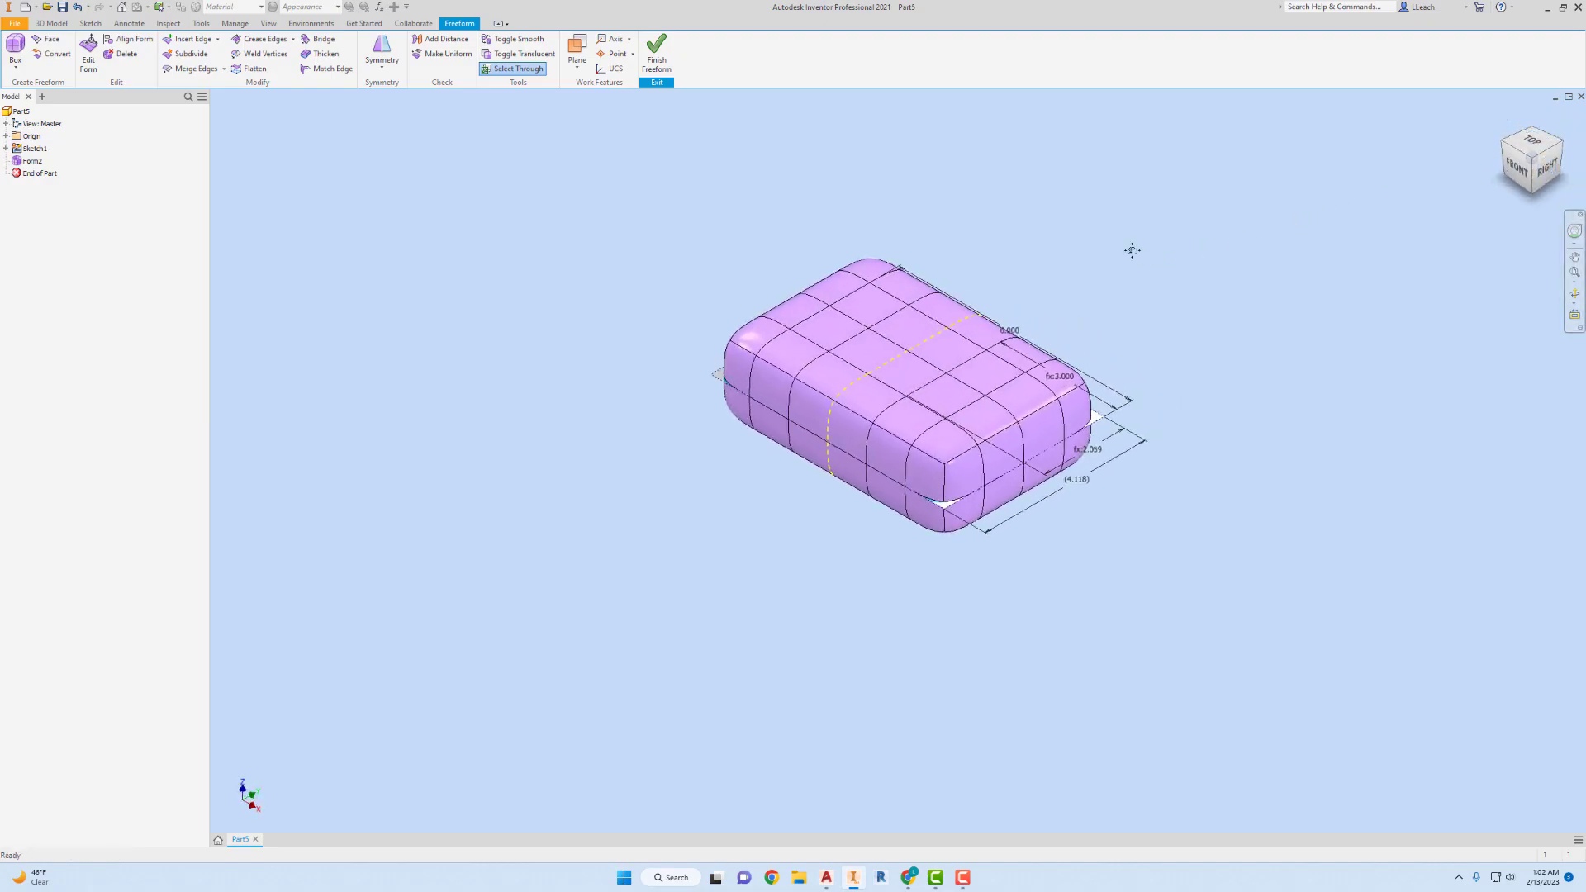
{"action": "middle_click_drag", "start_coordinate": [1133, 249], "coordinate": [1029, 255]}
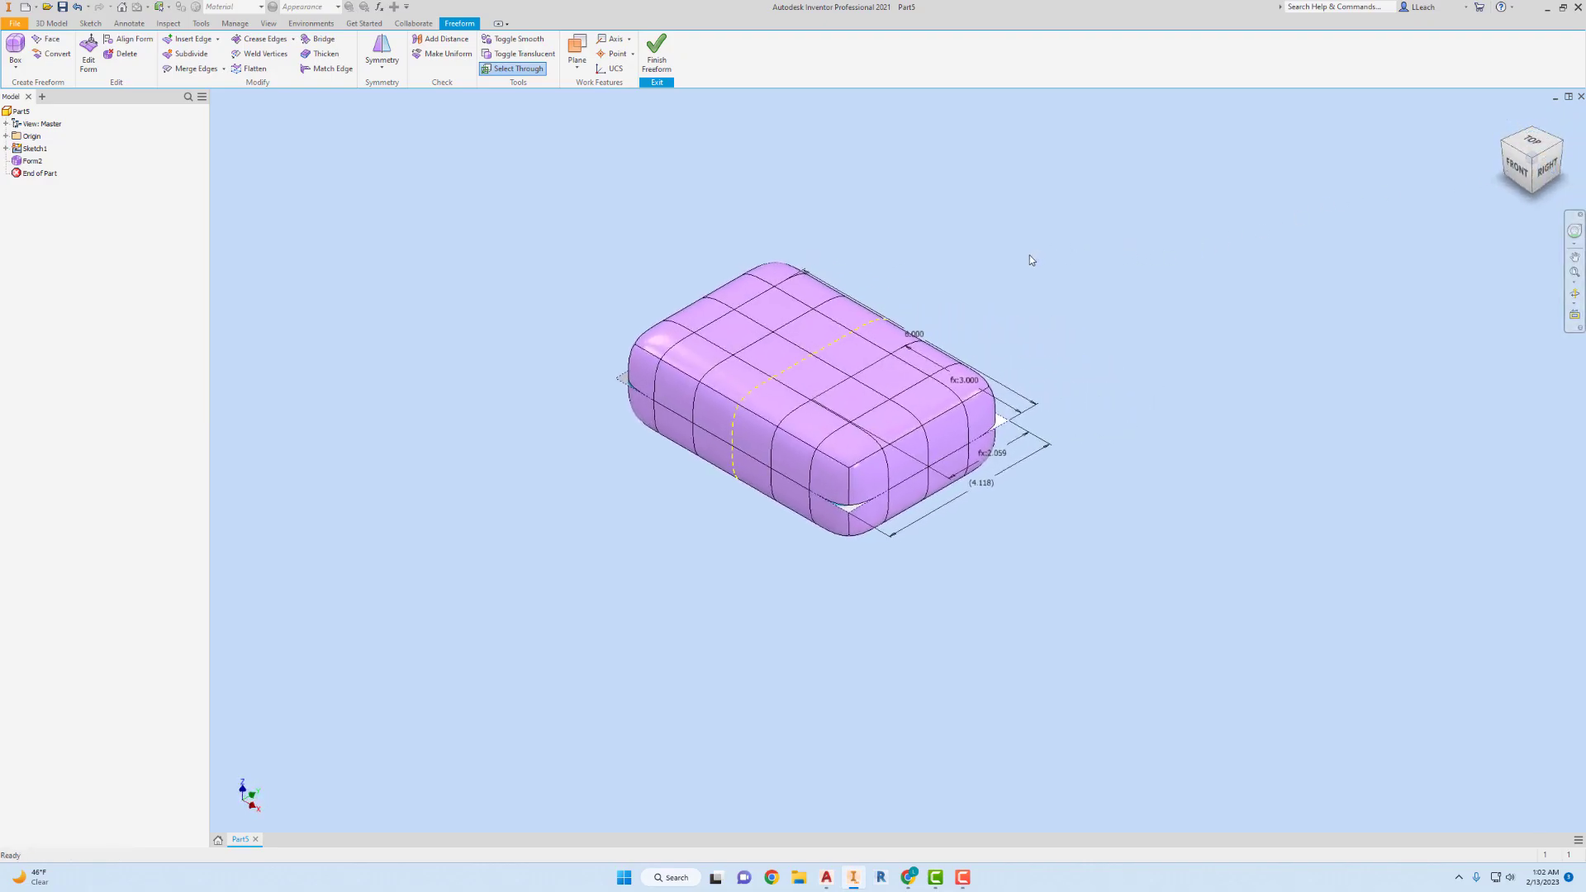
Look at the box straight from the top and make it translucent so the controller image shows through.
{"action": "left_click", "coordinate": [1535, 142]}
{"action": "middle_click_drag", "start_coordinate": [960, 316], "coordinate": [849, 315]}
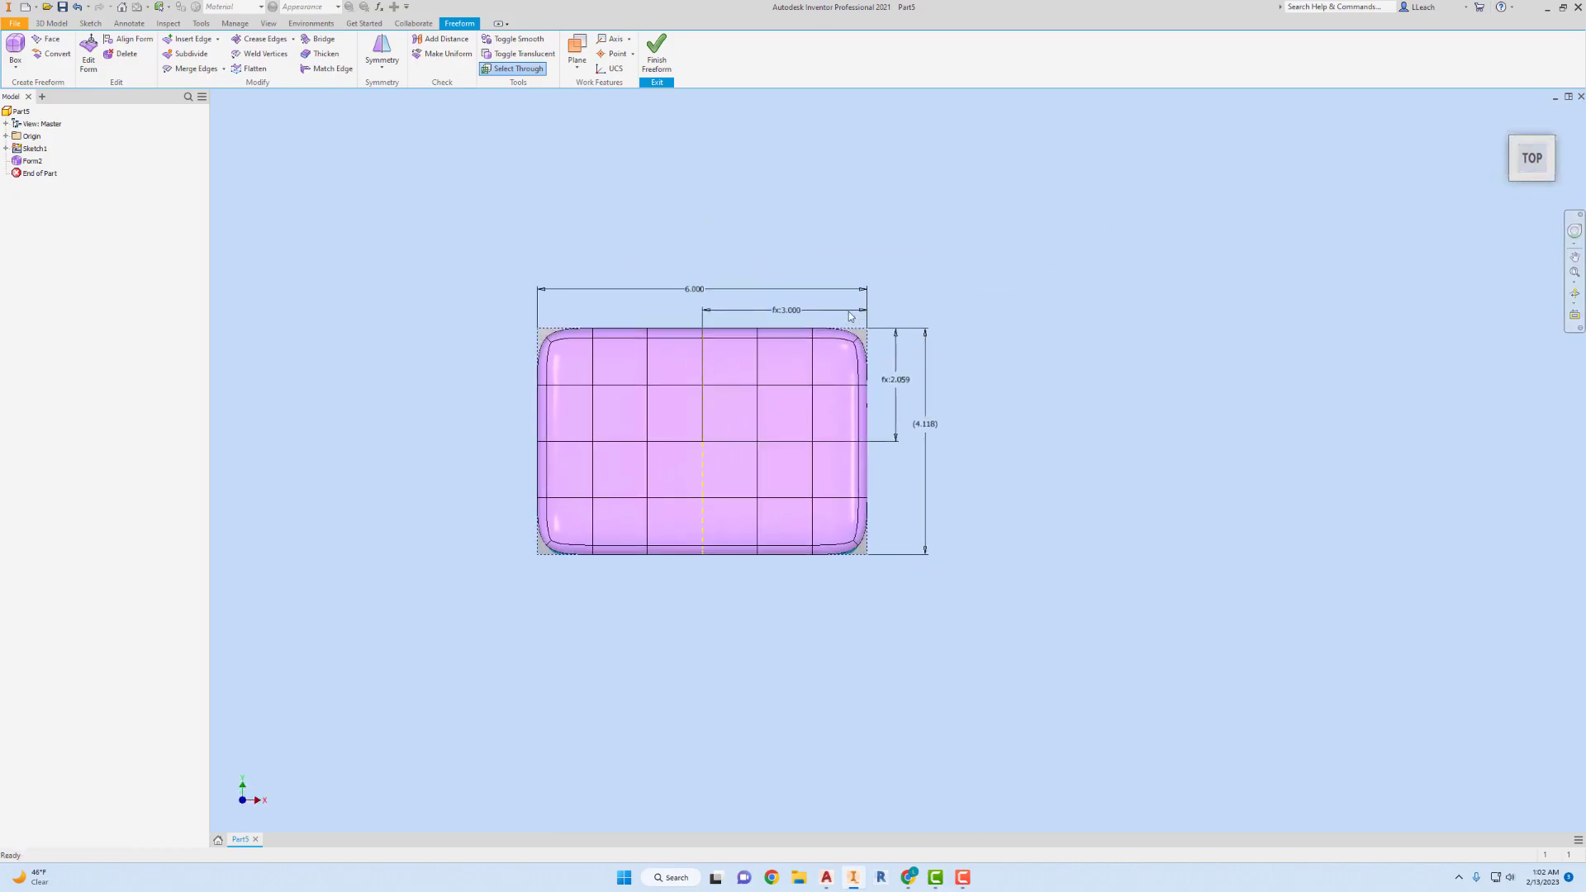
{"action": "left_click", "coordinate": [546, 55]}
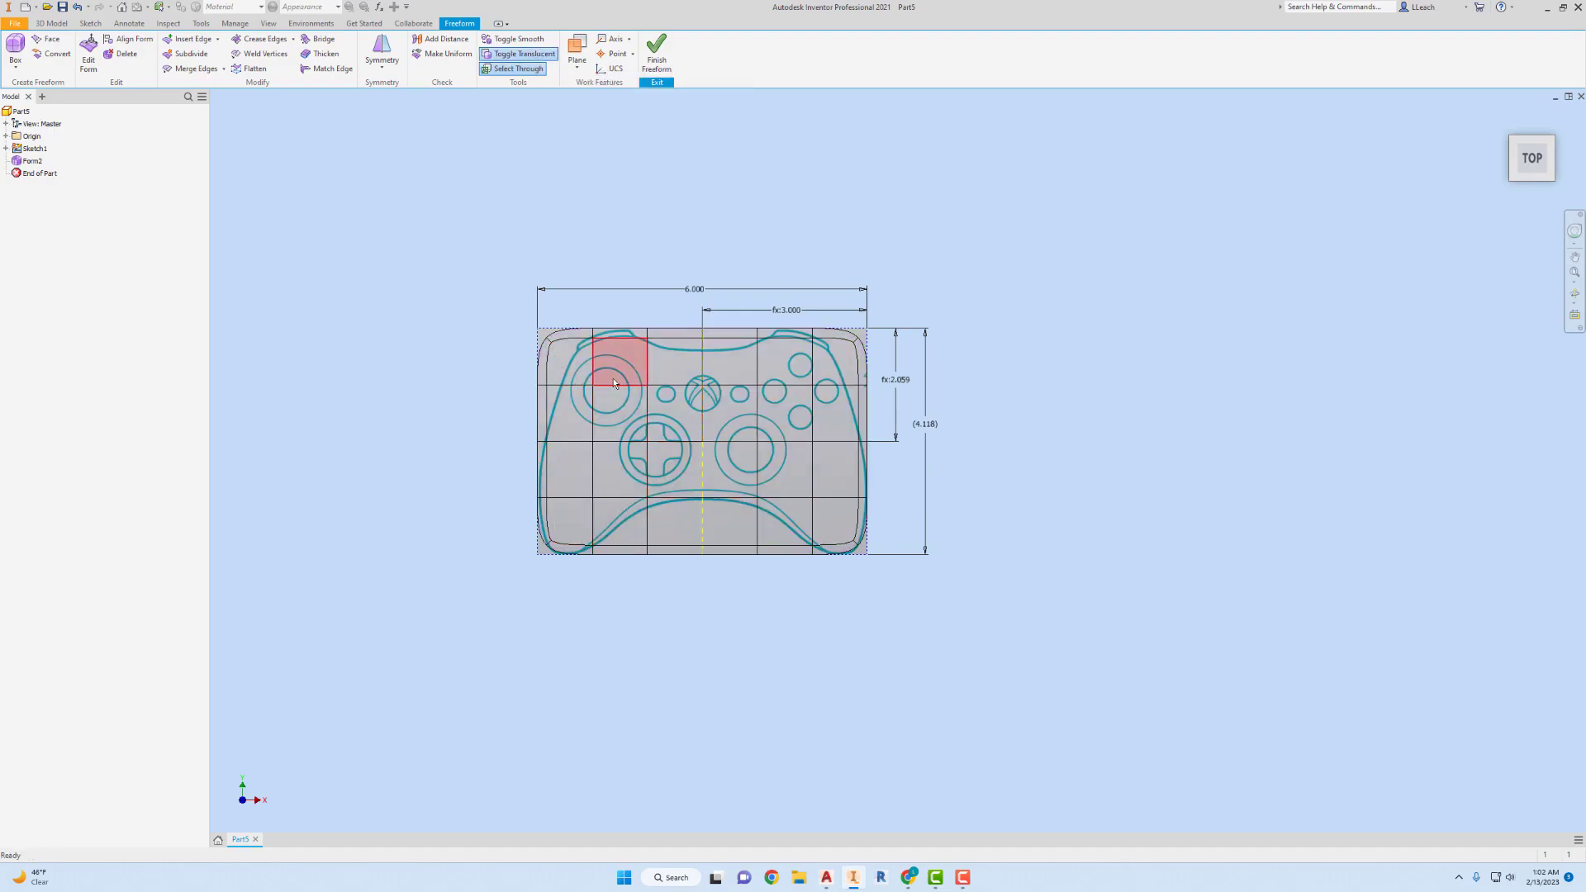
{"action": "scroll", "coordinate": [638, 388], "scroll_direction": "up", "scroll_amount": 4}
{"action": "mouse_move", "coordinate": [693, 404]}
{"action": "middle_mouse_down"}
{"action": "mouse_move", "coordinate": [676, 366]}
{"action": "mouse_move", "coordinate": [690, 380]}
{"action": "middle_mouse_up"}
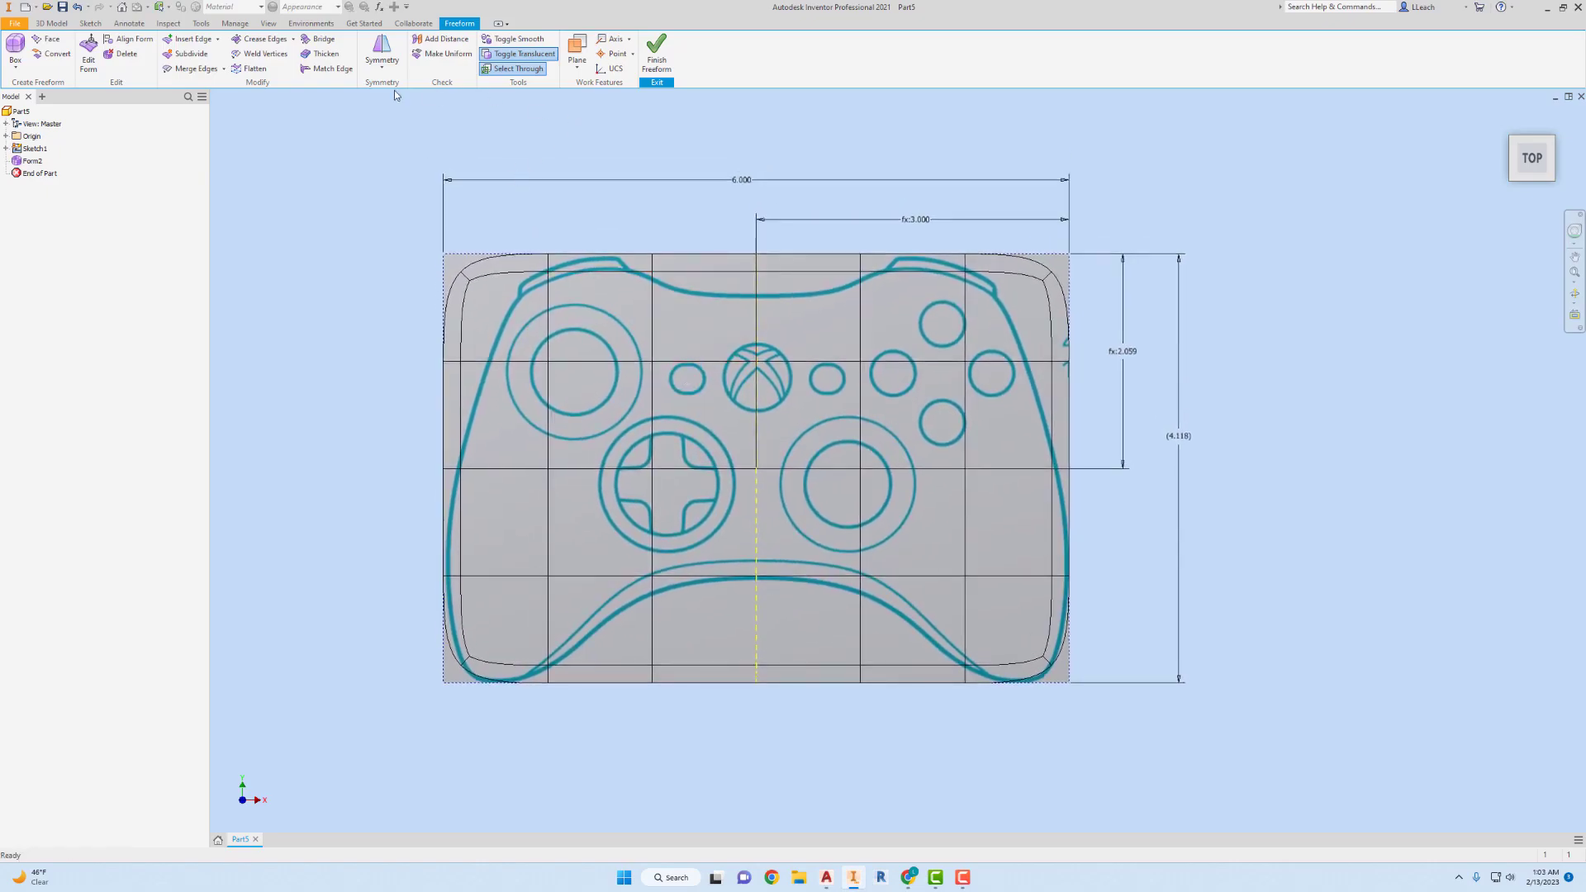
Move the upper edge's middle faces down about 0.4 in and the lower edge's middle faces up about 1 in, following the controller outline.
{"action": "left_click", "coordinate": [88, 65]}
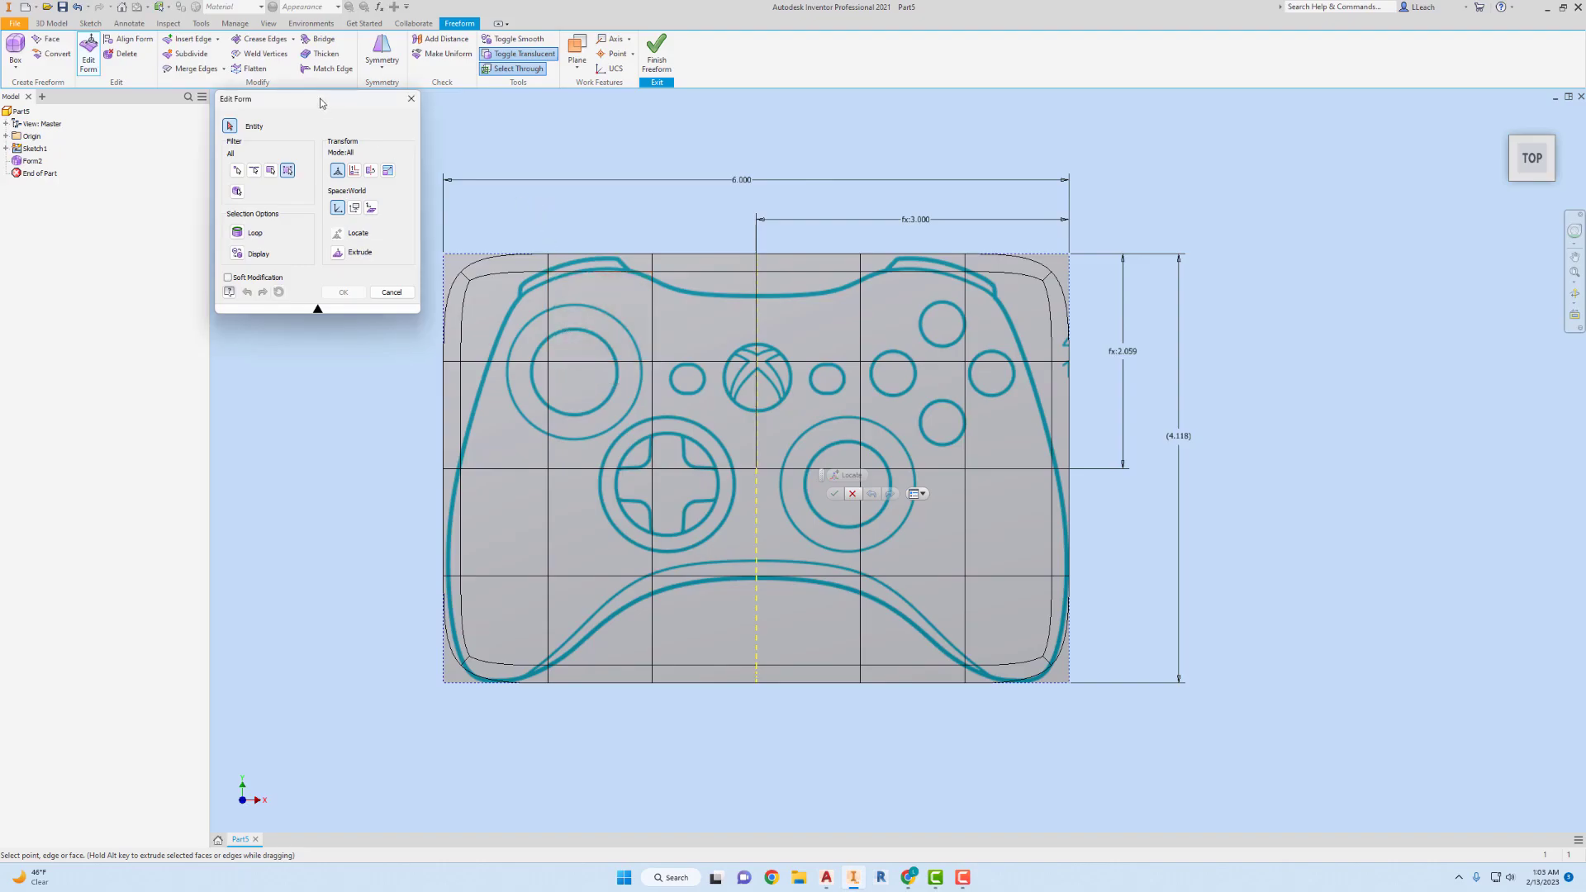
{"action": "left_click_drag", "start_coordinate": [324, 104], "coordinate": [193, 155]}
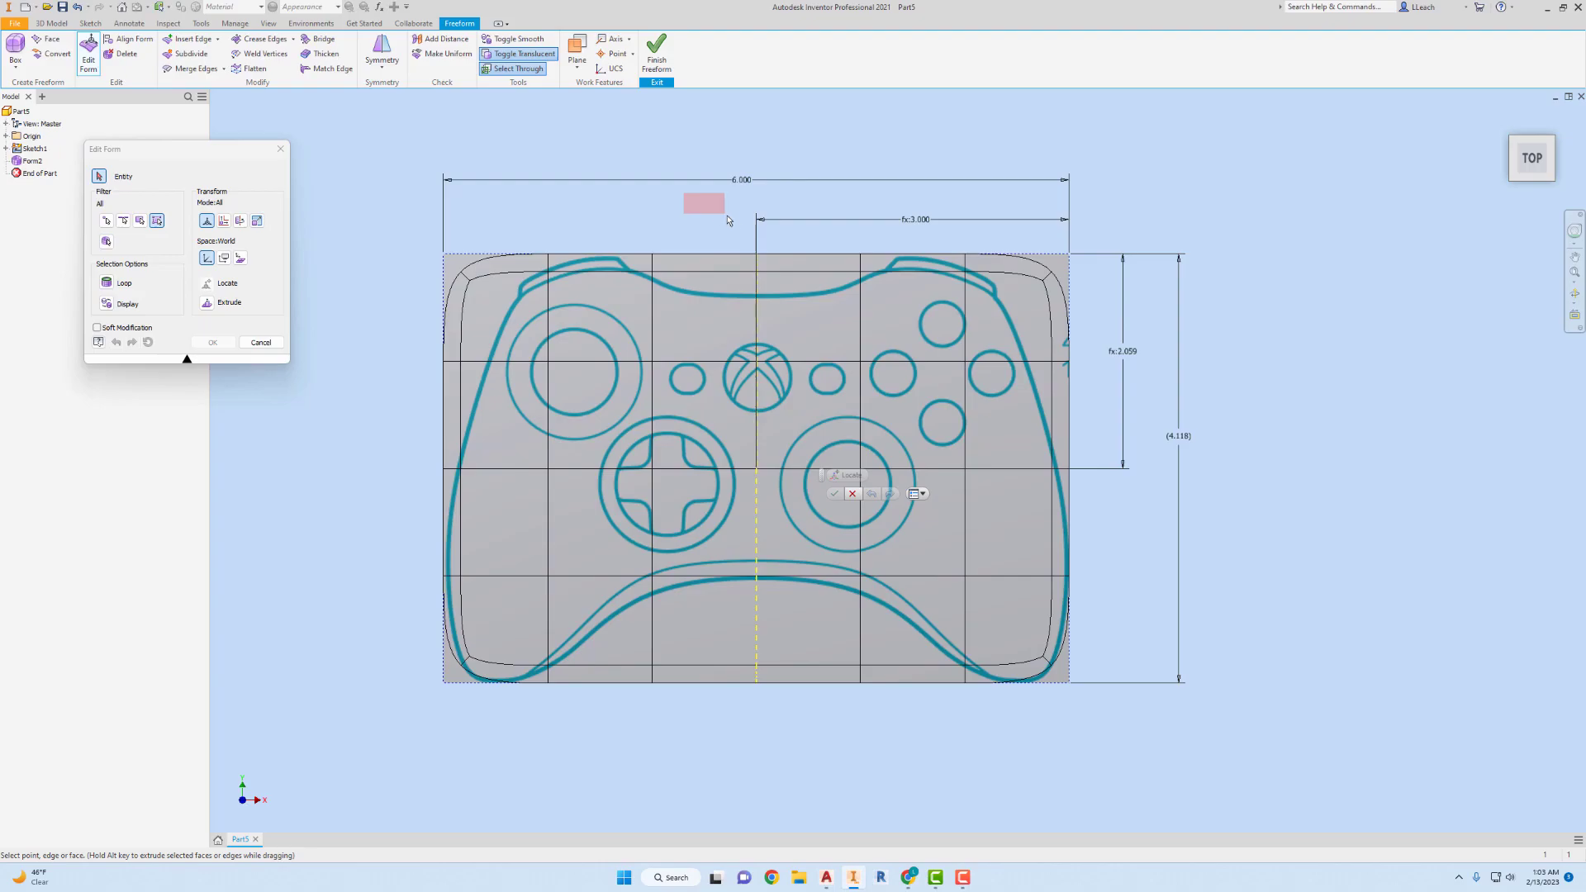
{"action": "left_click_drag", "start_coordinate": [729, 271], "coordinate": [887, 322]}
{"action": "left_click", "coordinate": [760, 262]}
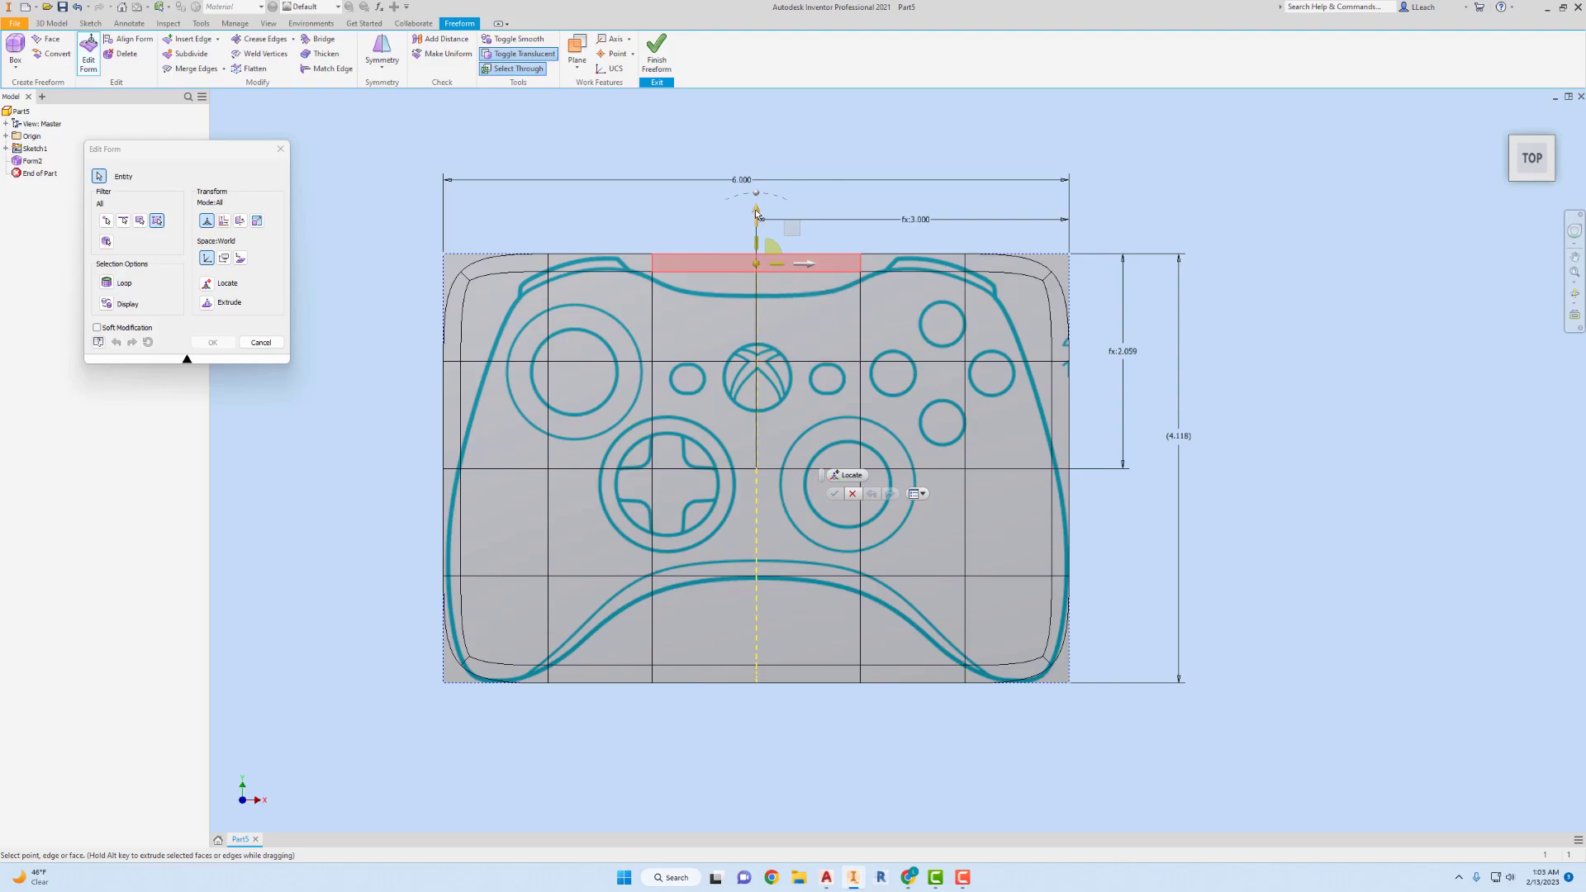
{"action": "left_click_drag", "start_coordinate": [757, 217], "coordinate": [764, 264]}
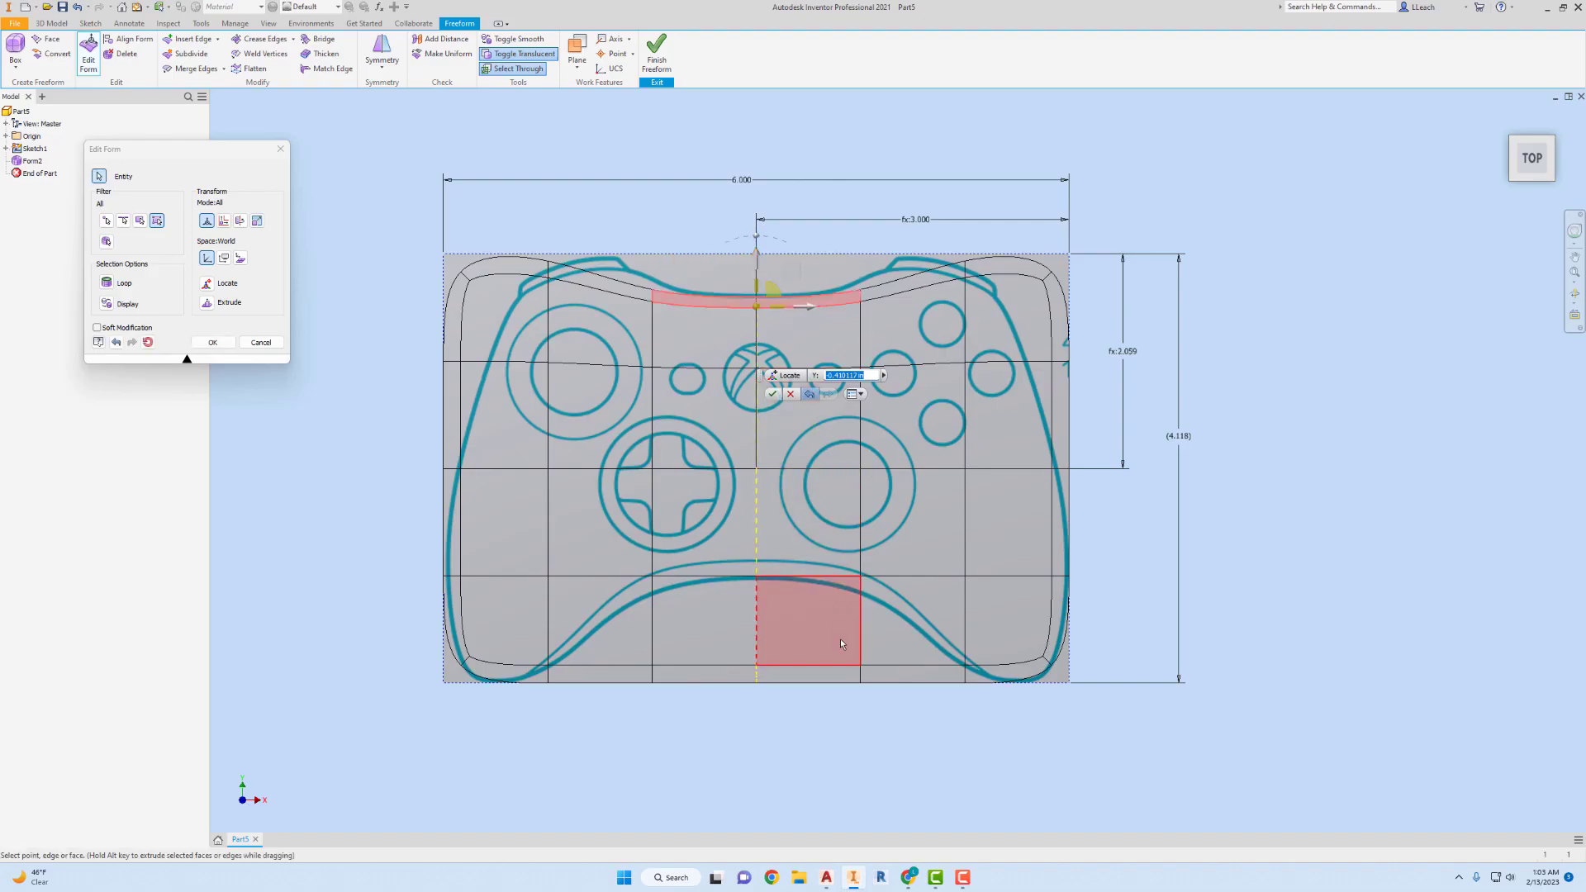
{"action": "left_click_drag", "start_coordinate": [901, 744], "coordinate": [626, 643]}
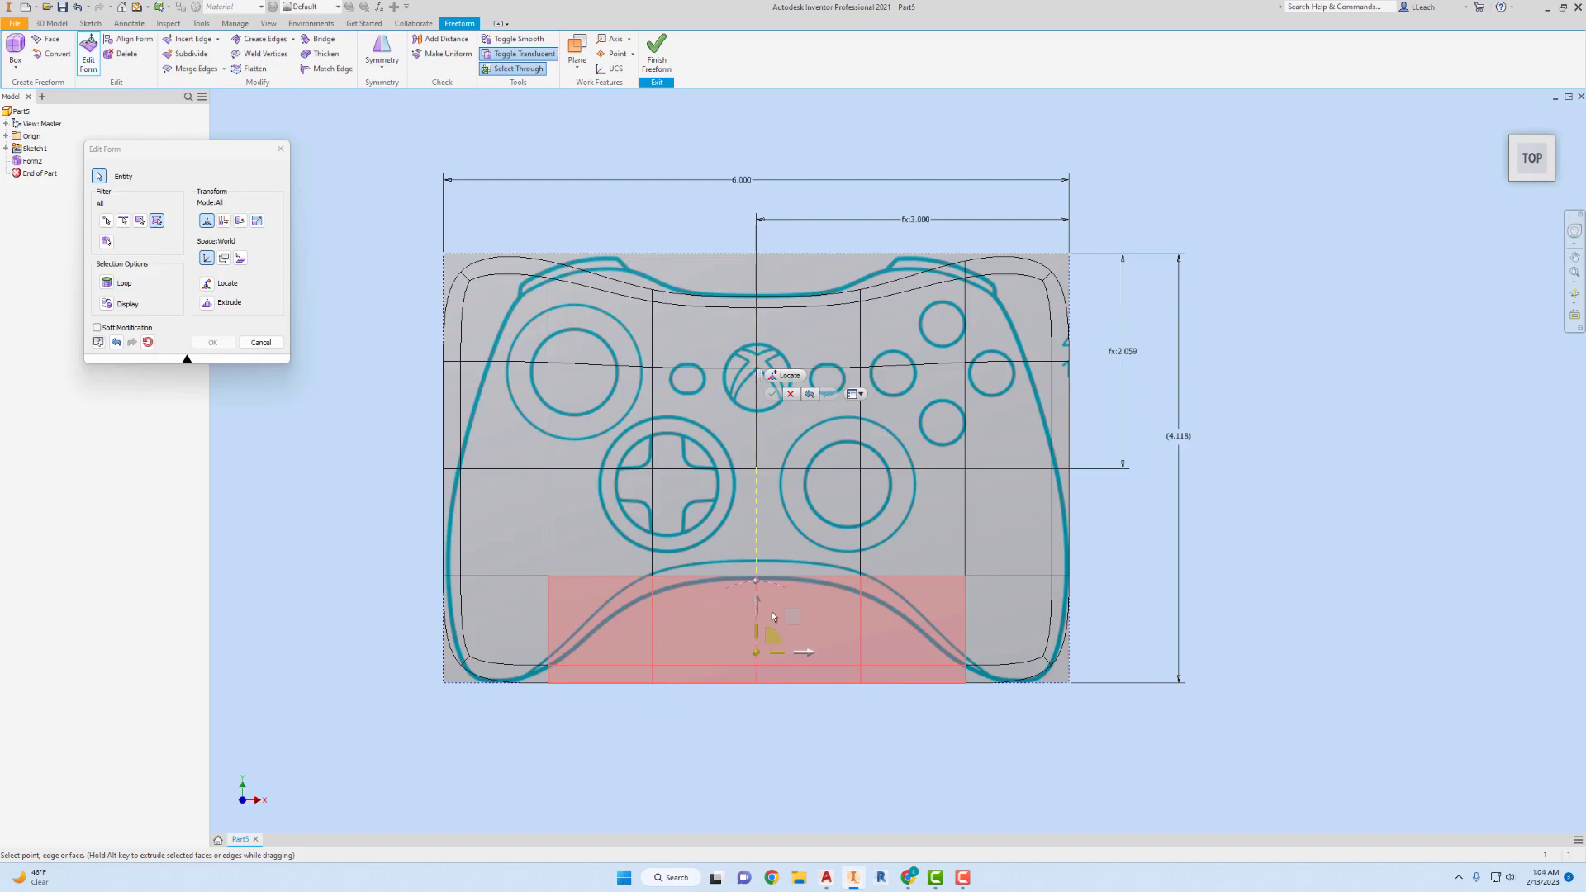
{"action": "left_click_drag", "start_coordinate": [757, 598], "coordinate": [761, 494]}
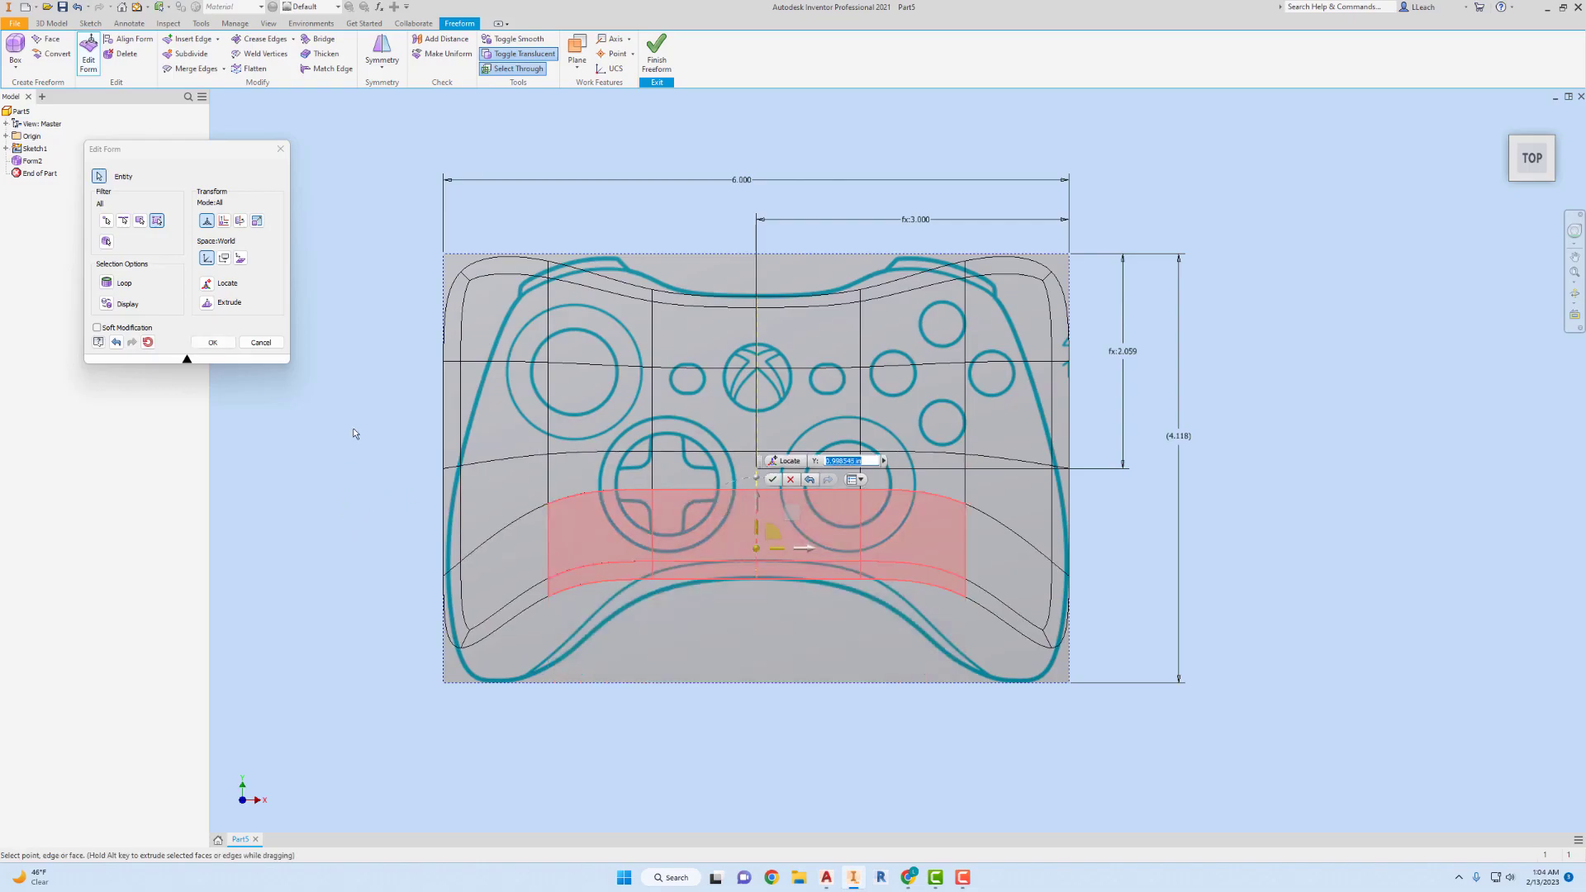
Move the form's upper-left corner points inward about 0.25 in toward the controller outline, and close the form edit.
{"action": "left_click_drag", "start_coordinate": [379, 206], "coordinate": [522, 343]}
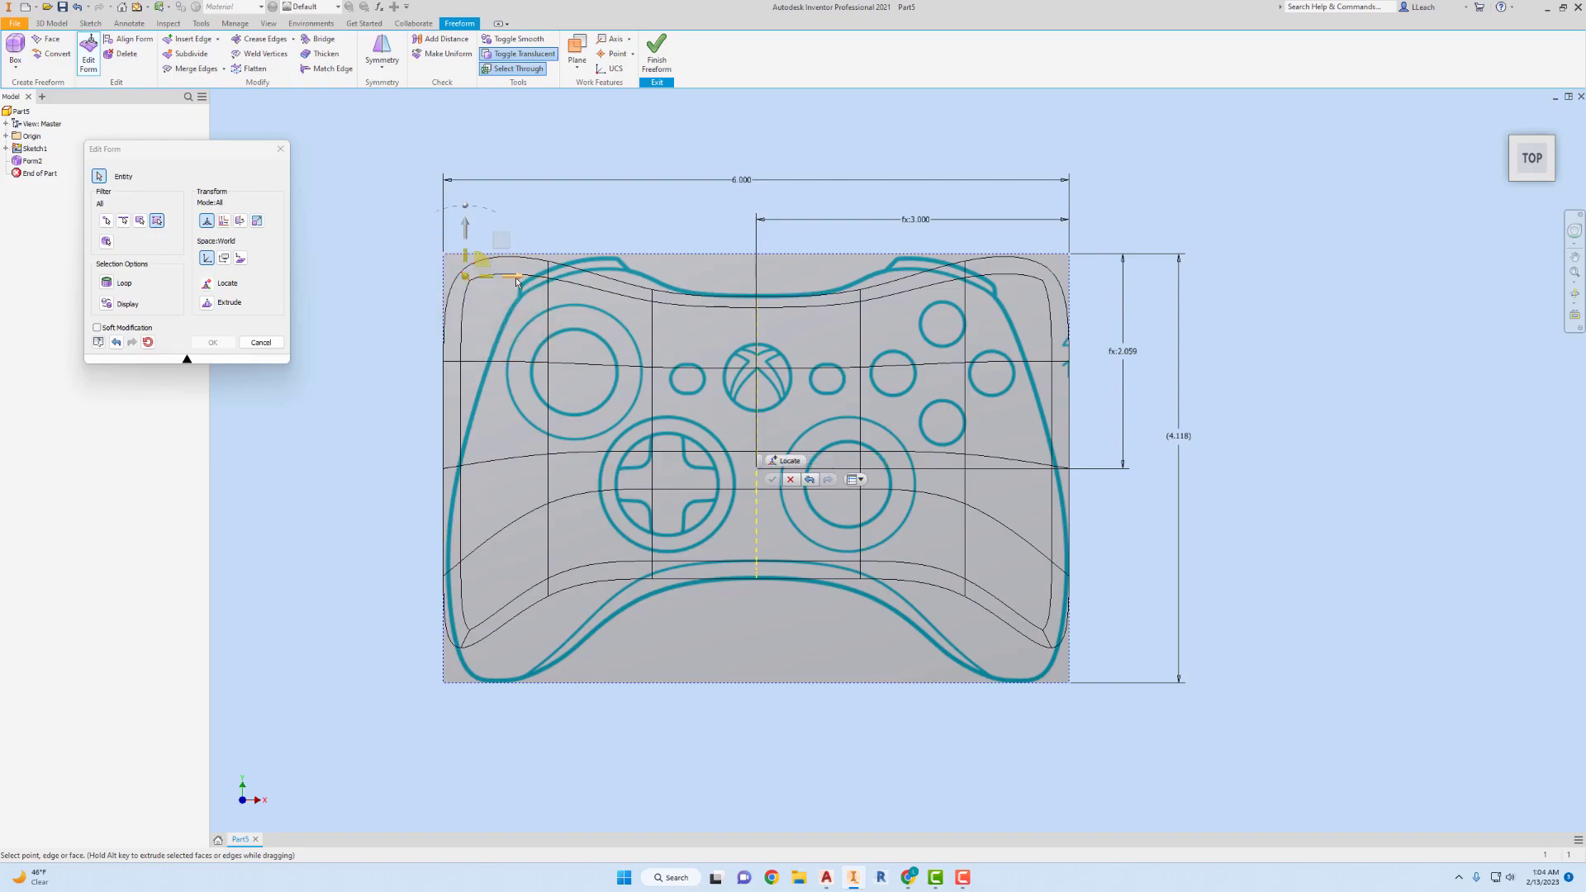
{"action": "mouse_move", "coordinate": [520, 279]}
{"action": "left_mouse_down"}
{"action": "mouse_move", "coordinate": [642, 290]}
{"action": "mouse_move", "coordinate": [539, 288]}
{"action": "left_mouse_up"}
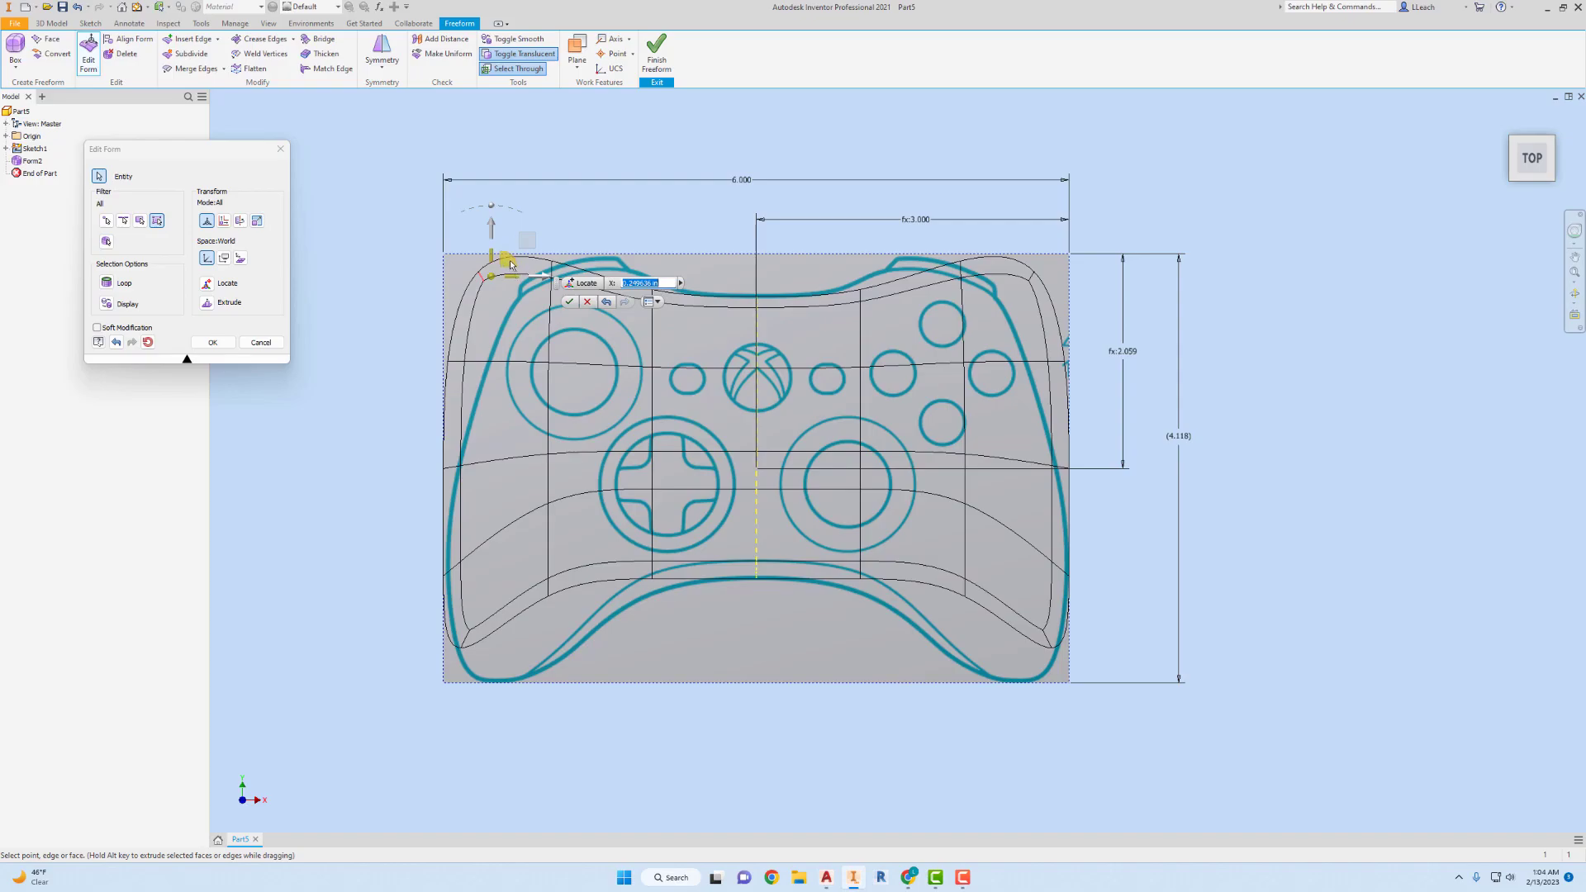
{"action": "left_click_drag", "start_coordinate": [512, 266], "coordinate": [549, 236]}
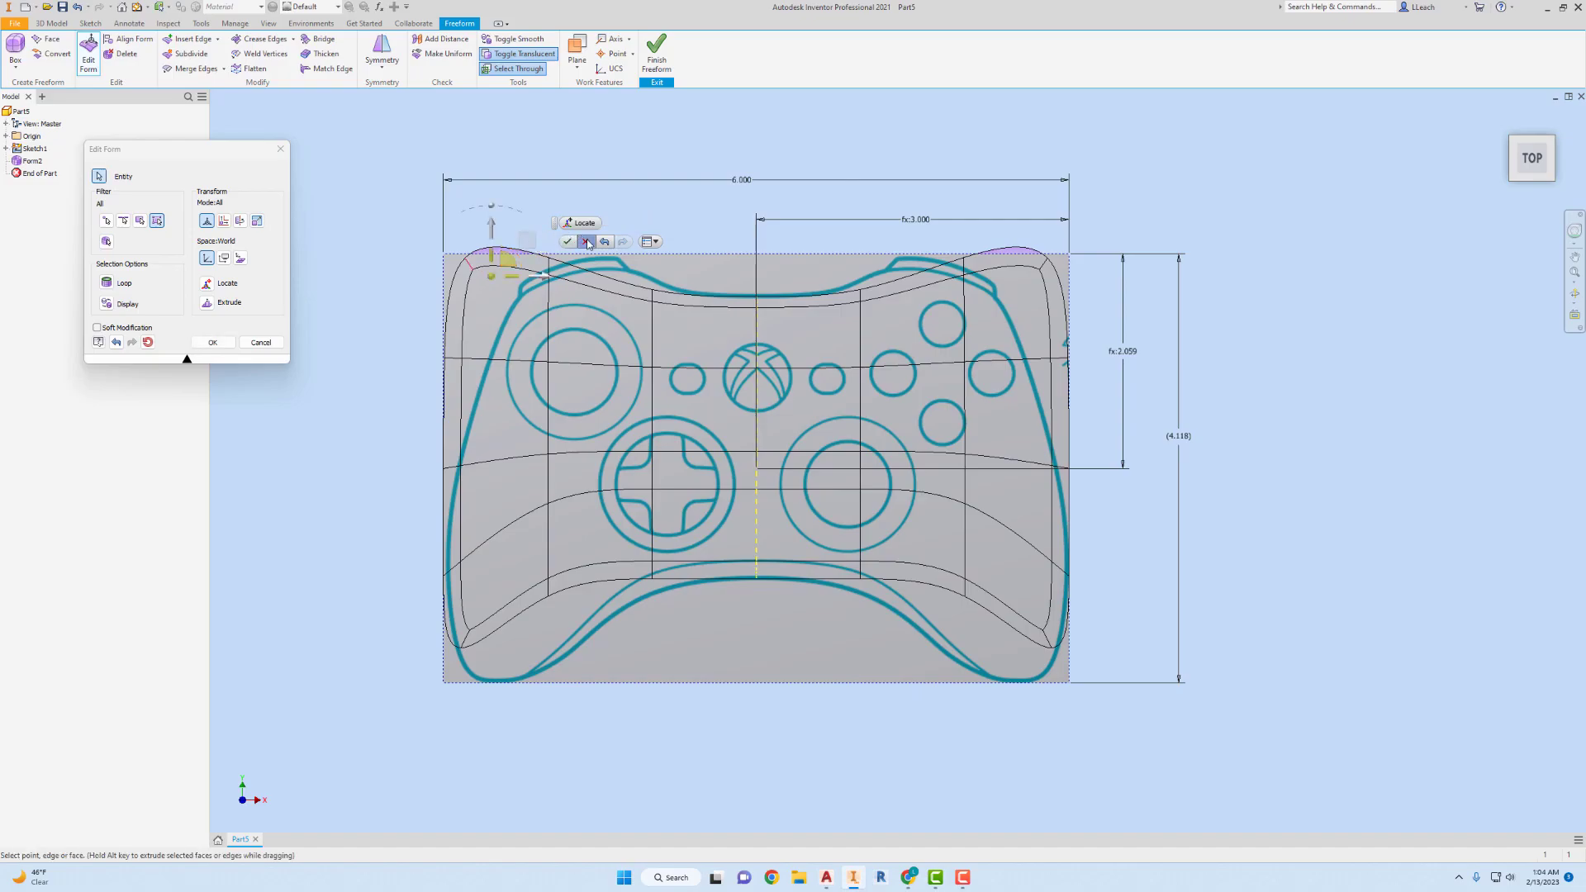
{"action": "left_click", "coordinate": [588, 242]}
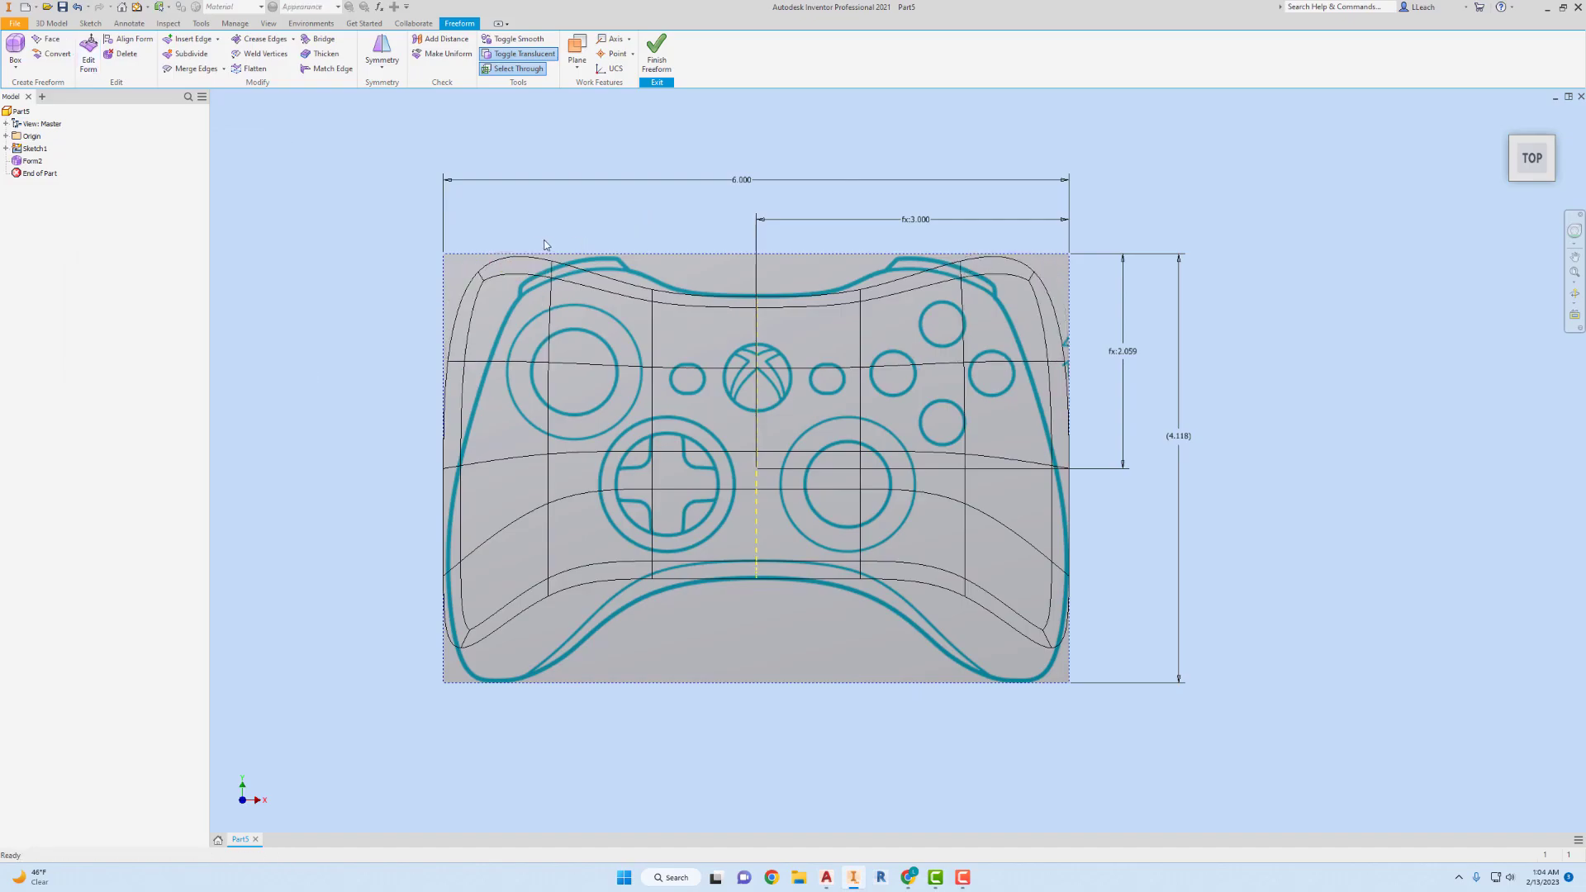
Move the form's upper-left corner point slightly down toward the controller outline, and close the form edit.
{"action": "left_click", "coordinate": [484, 281]}
{"action": "left_click", "coordinate": [88, 51]}
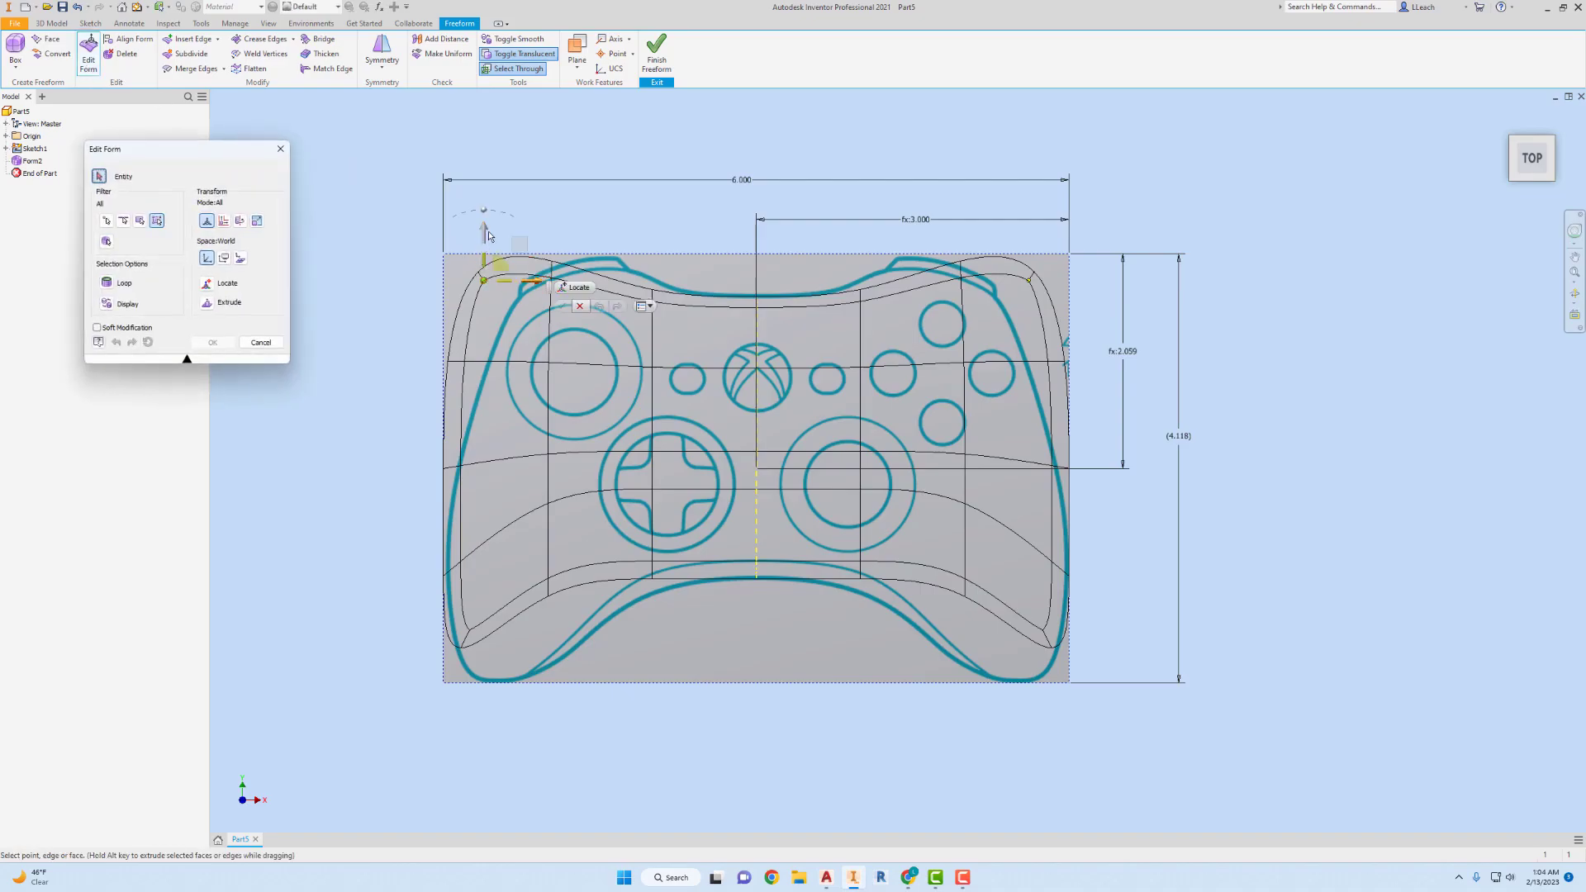
{"action": "left_click_drag", "start_coordinate": [488, 236], "coordinate": [501, 297]}
{"action": "left_click", "coordinate": [316, 321]}
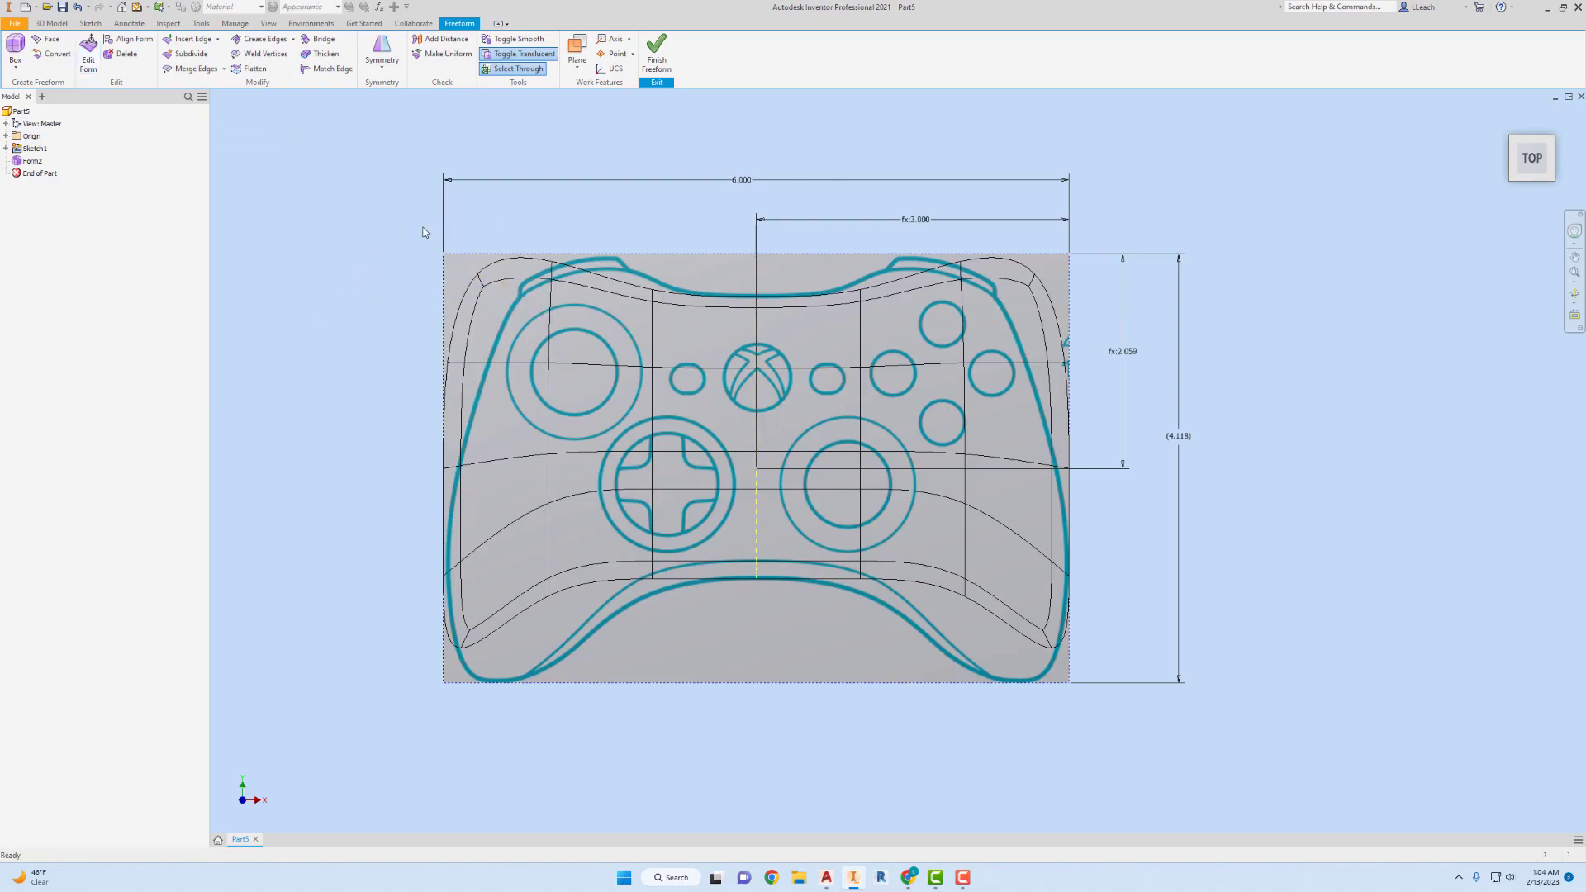
Shift all the form's upper-left corner points and faces inward to the shoulder outline, and fit the left side's middle points to the controller.
{"action": "left_click_drag", "start_coordinate": [425, 227], "coordinate": [549, 362]}
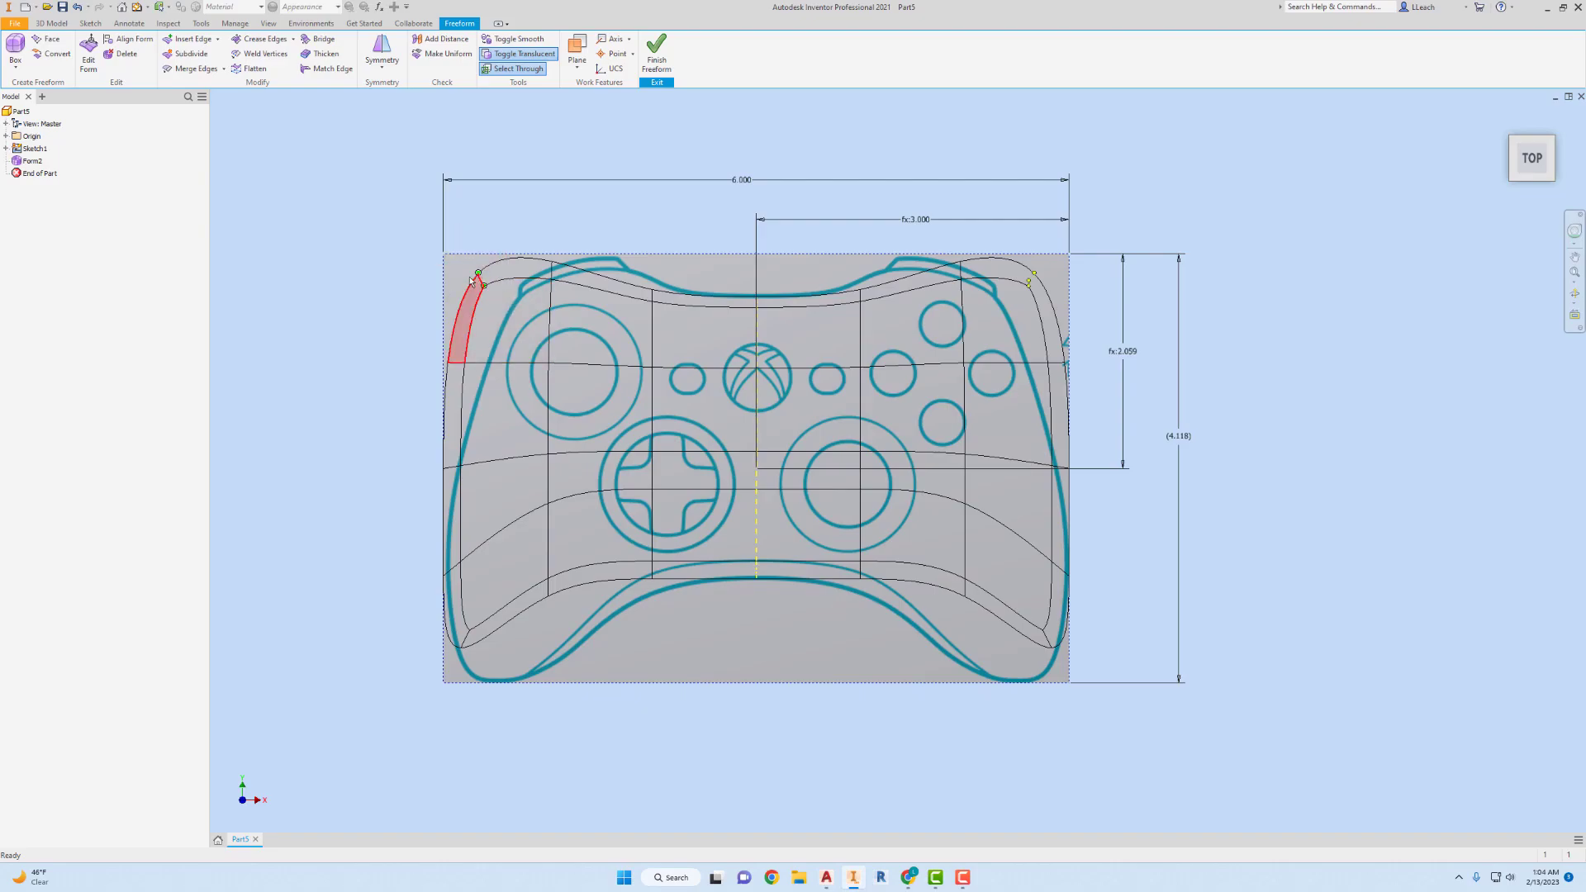
{"action": "left_click_drag", "start_coordinate": [417, 228], "coordinate": [582, 390]}
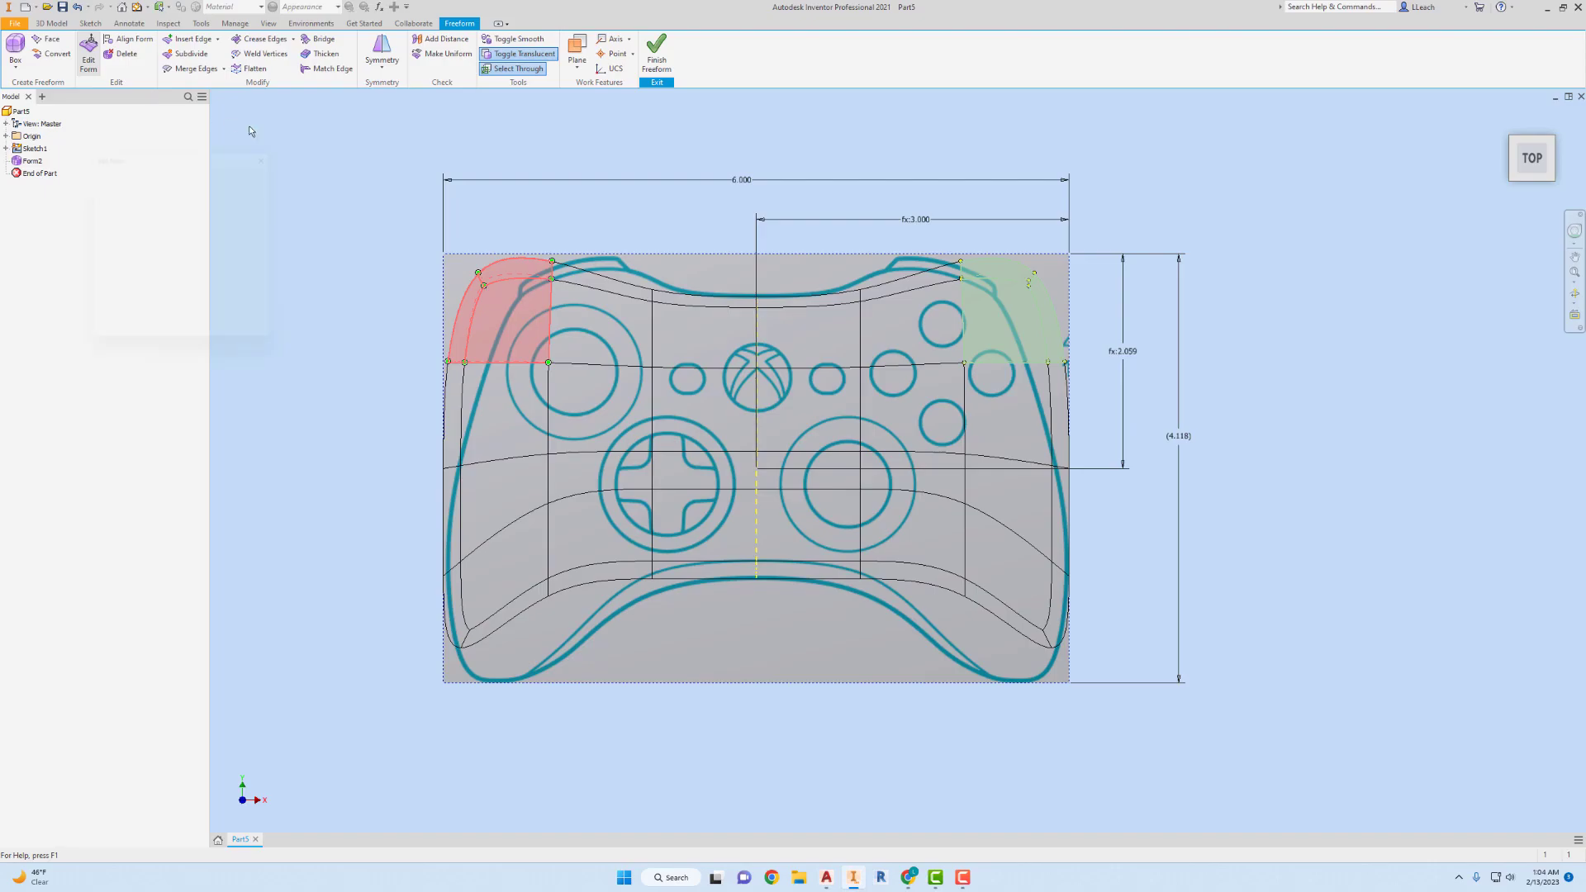
{"action": "left_click_drag", "start_coordinate": [568, 311], "coordinate": [613, 335]}
{"action": "left_click_drag", "start_coordinate": [408, 439], "coordinate": [491, 497]}
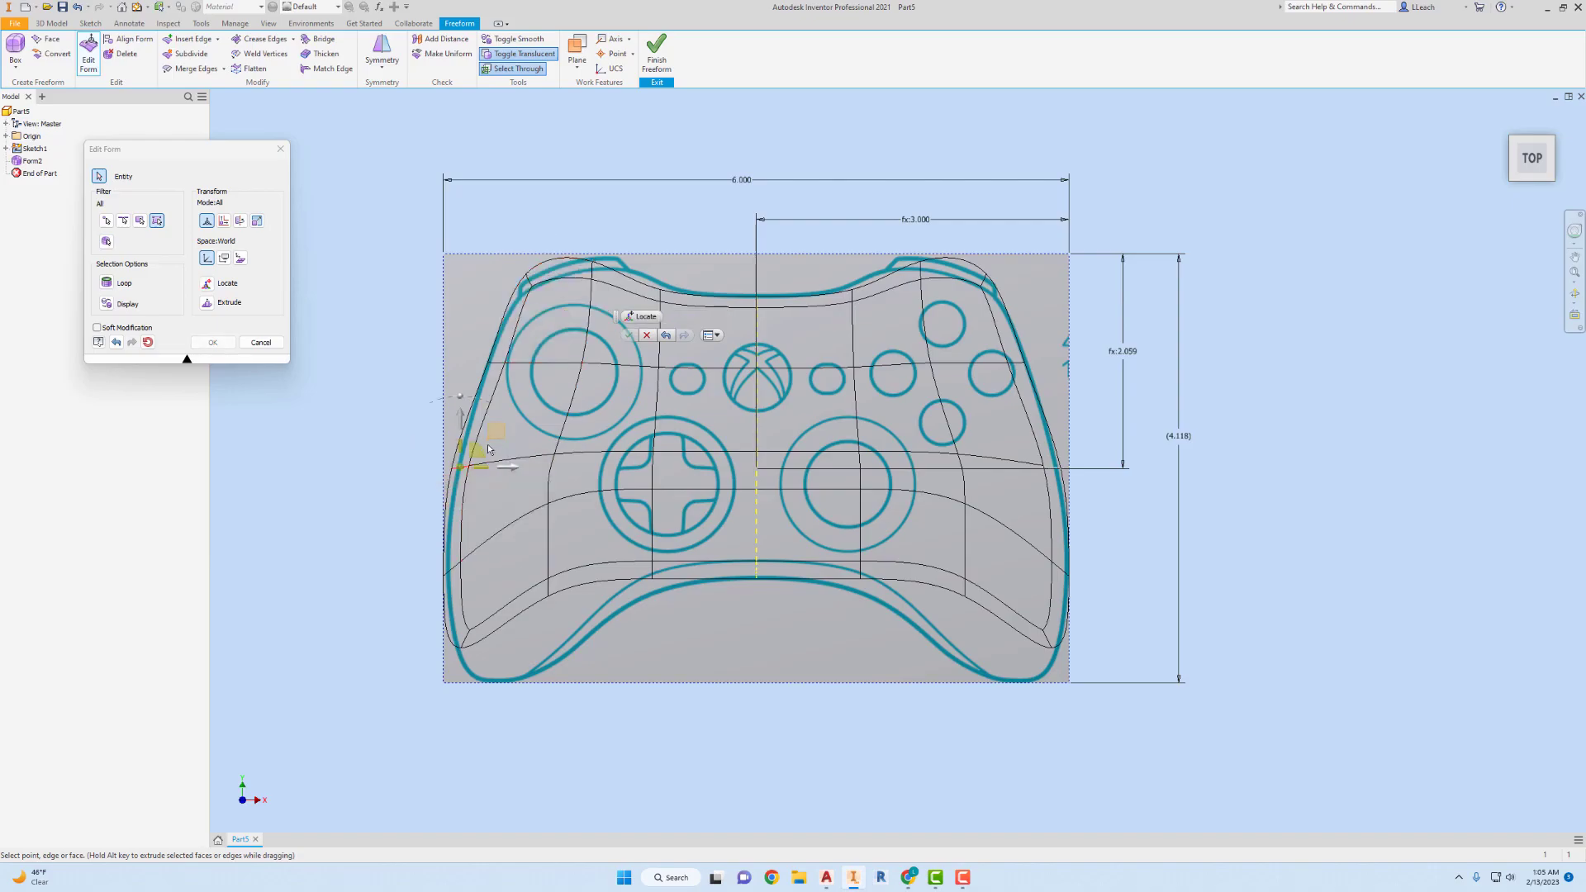
{"action": "left_click_drag", "start_coordinate": [479, 454], "coordinate": [495, 499]}
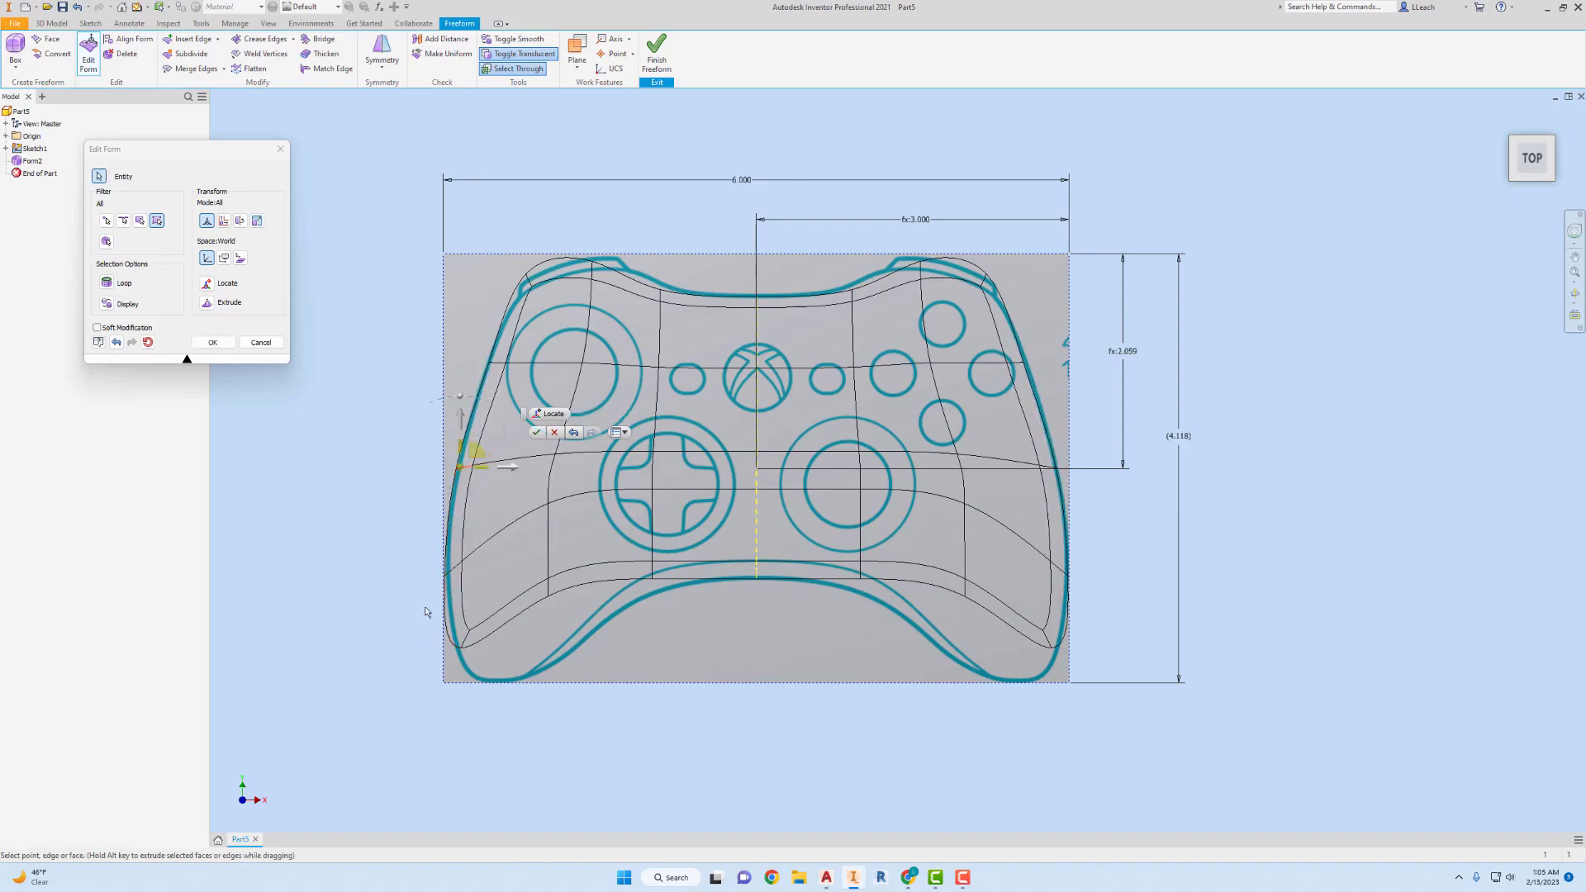
Move the form's lower-left corner faces down about 0.28 in and inward, toward the tip of the controller's handle.
{"action": "left_click_drag", "start_coordinate": [401, 541], "coordinate": [576, 699]}
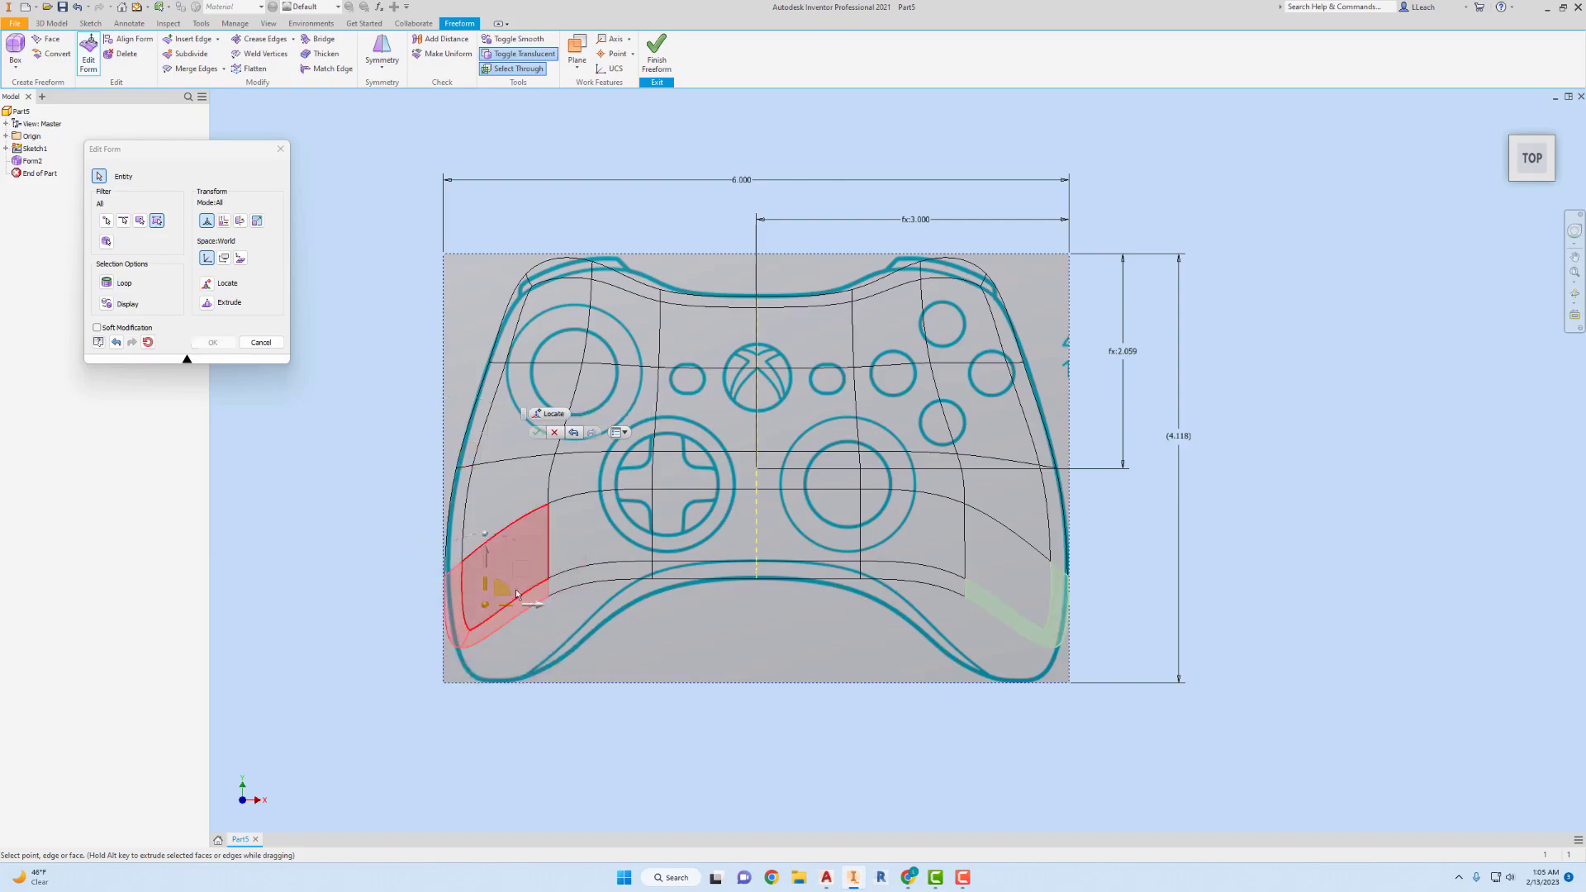
{"action": "left_click", "coordinate": [490, 562]}
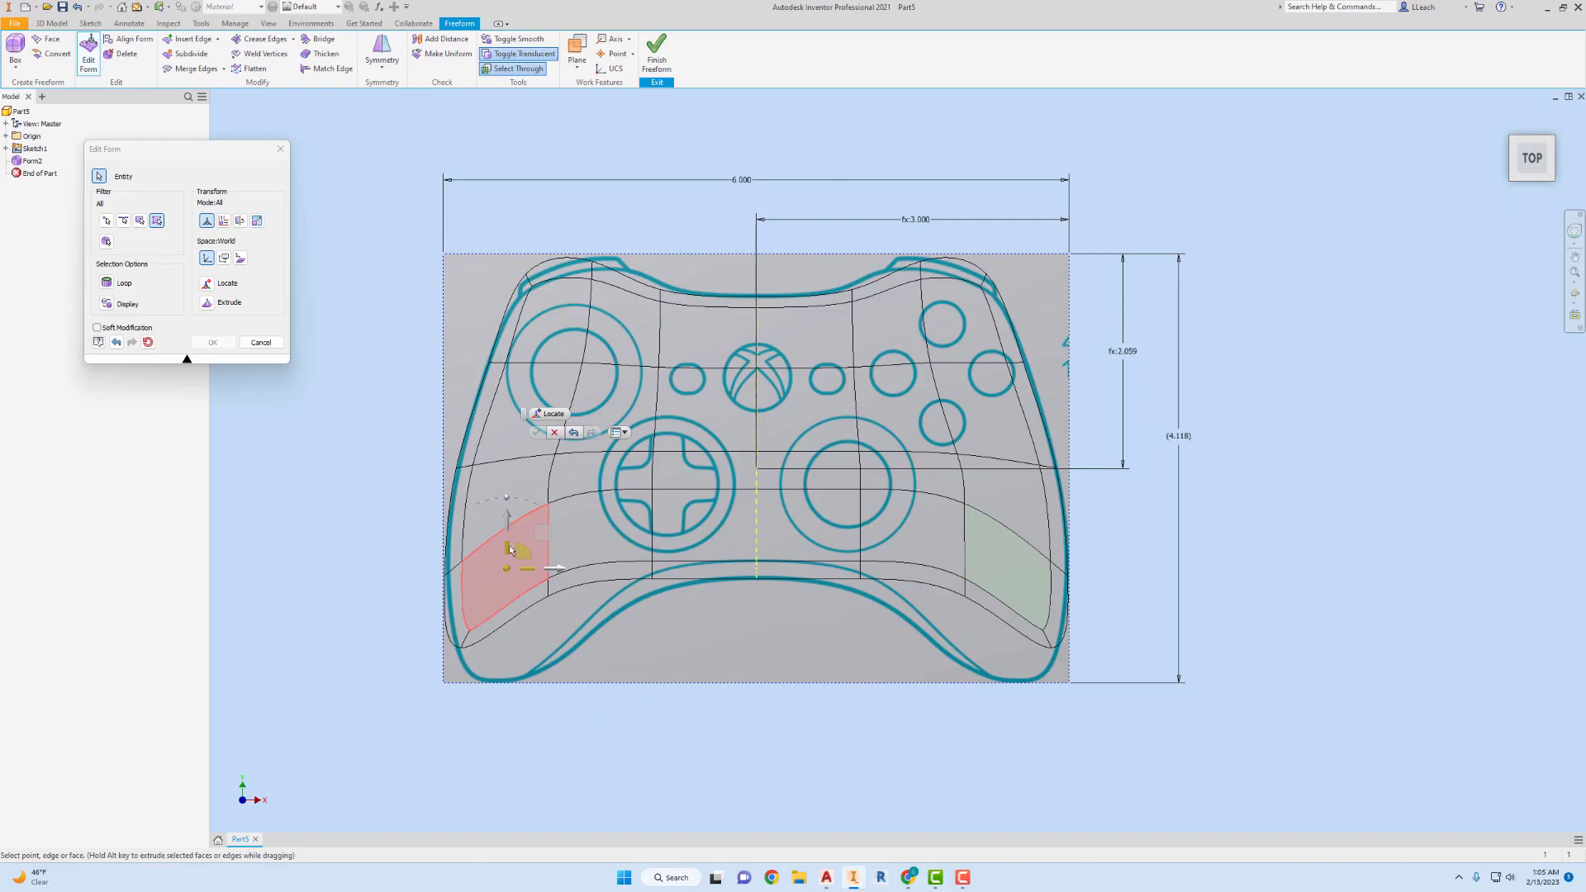
{"action": "left_click_drag", "start_coordinate": [409, 526], "coordinate": [578, 696]}
{"action": "left_click_drag", "start_coordinate": [487, 552], "coordinate": [494, 584]}
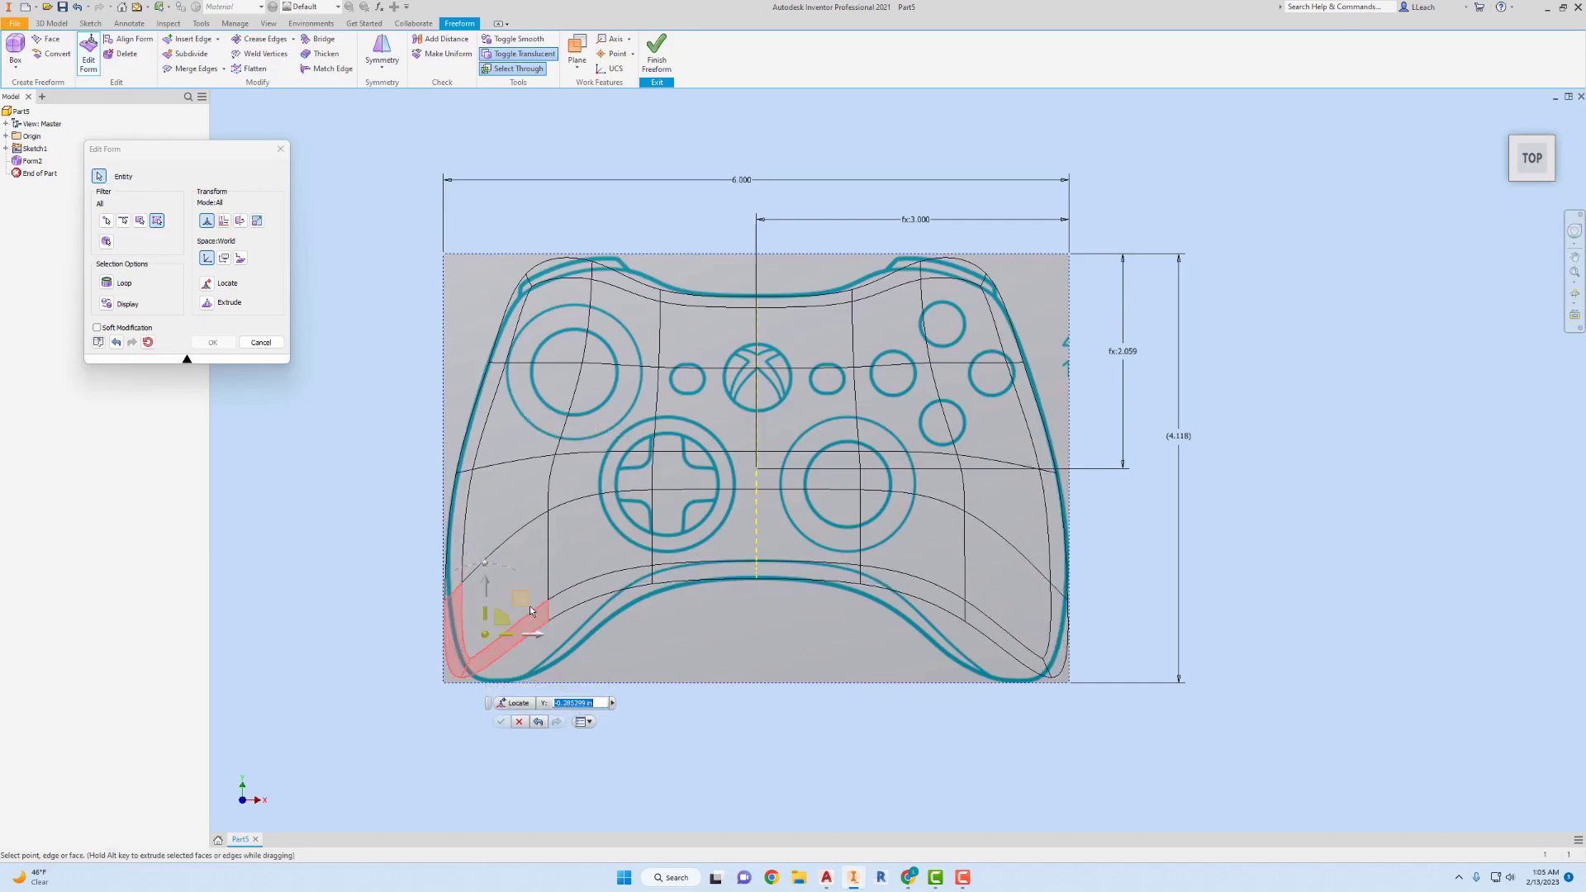
{"action": "left_click_drag", "start_coordinate": [542, 631], "coordinate": [613, 643]}
Move the left handle's outer side faces outward toward the controller outline.
{"action": "left_click", "coordinate": [496, 596]}
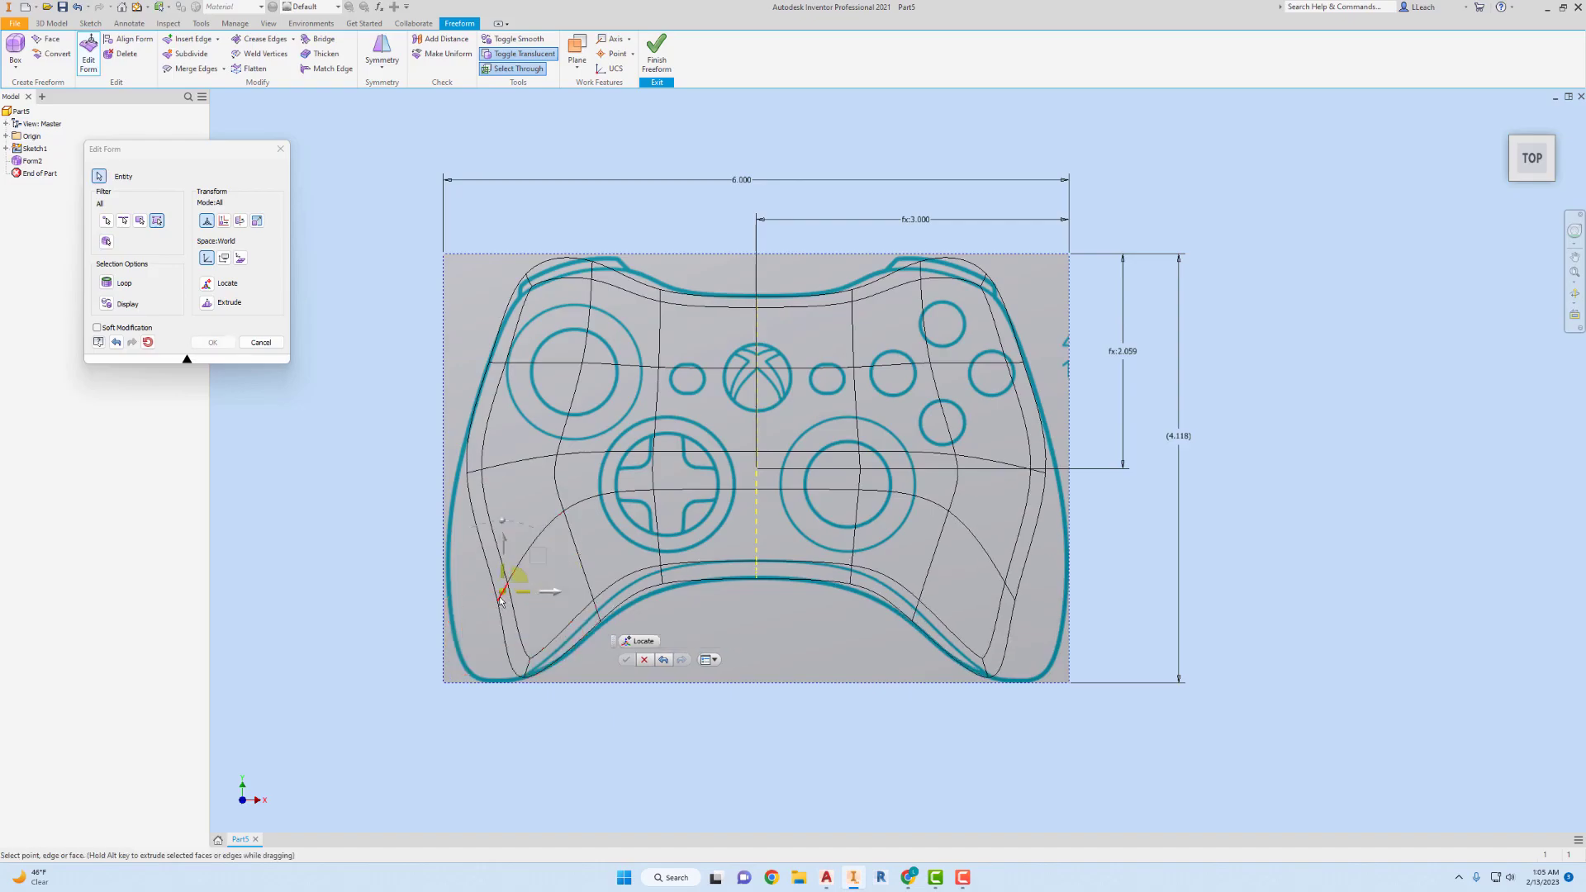
{"action": "left_click", "coordinate": [503, 601]}
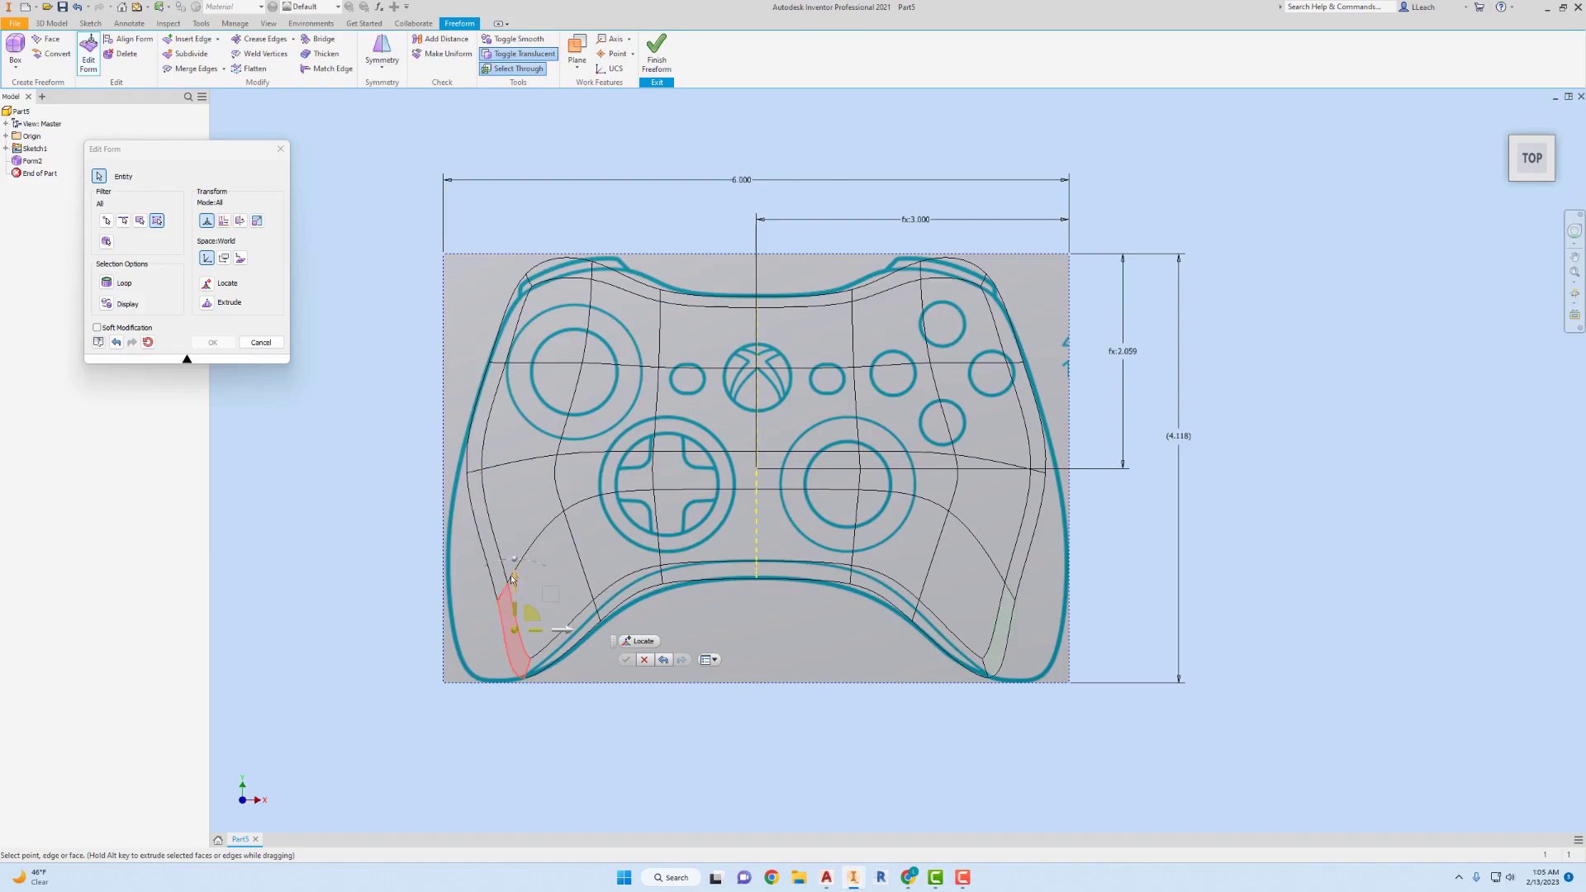
{"action": "left_click", "coordinate": [499, 578], "text": "ctrl"}
{"action": "left_click", "coordinate": [542, 581]}
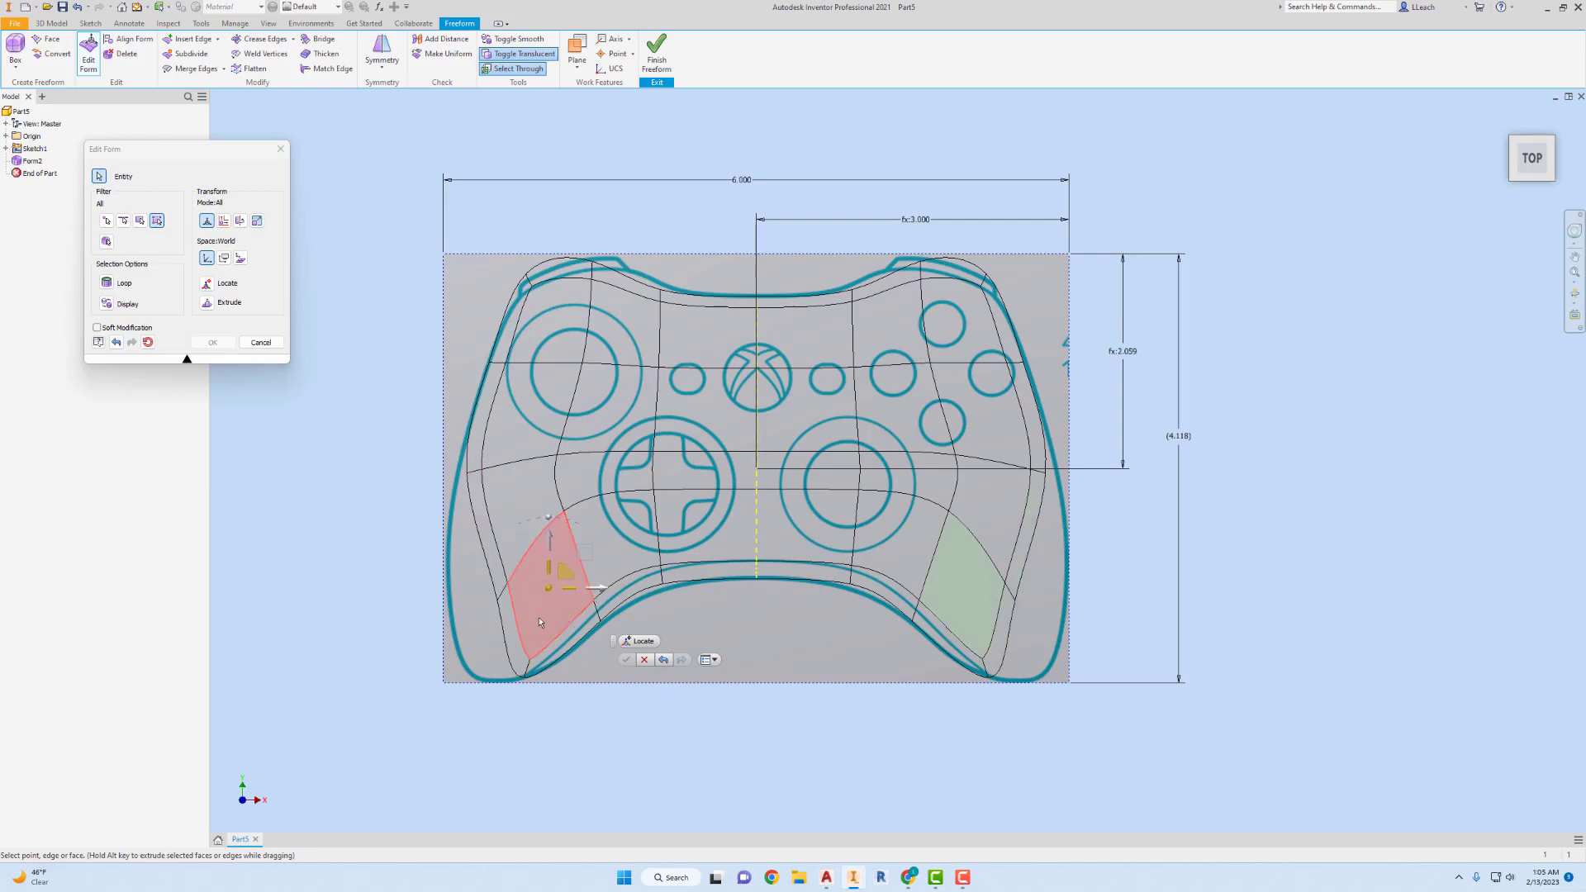
{"action": "left_click", "coordinate": [512, 616]}
{"action": "left_click", "coordinate": [501, 573], "text": "ctrl"}
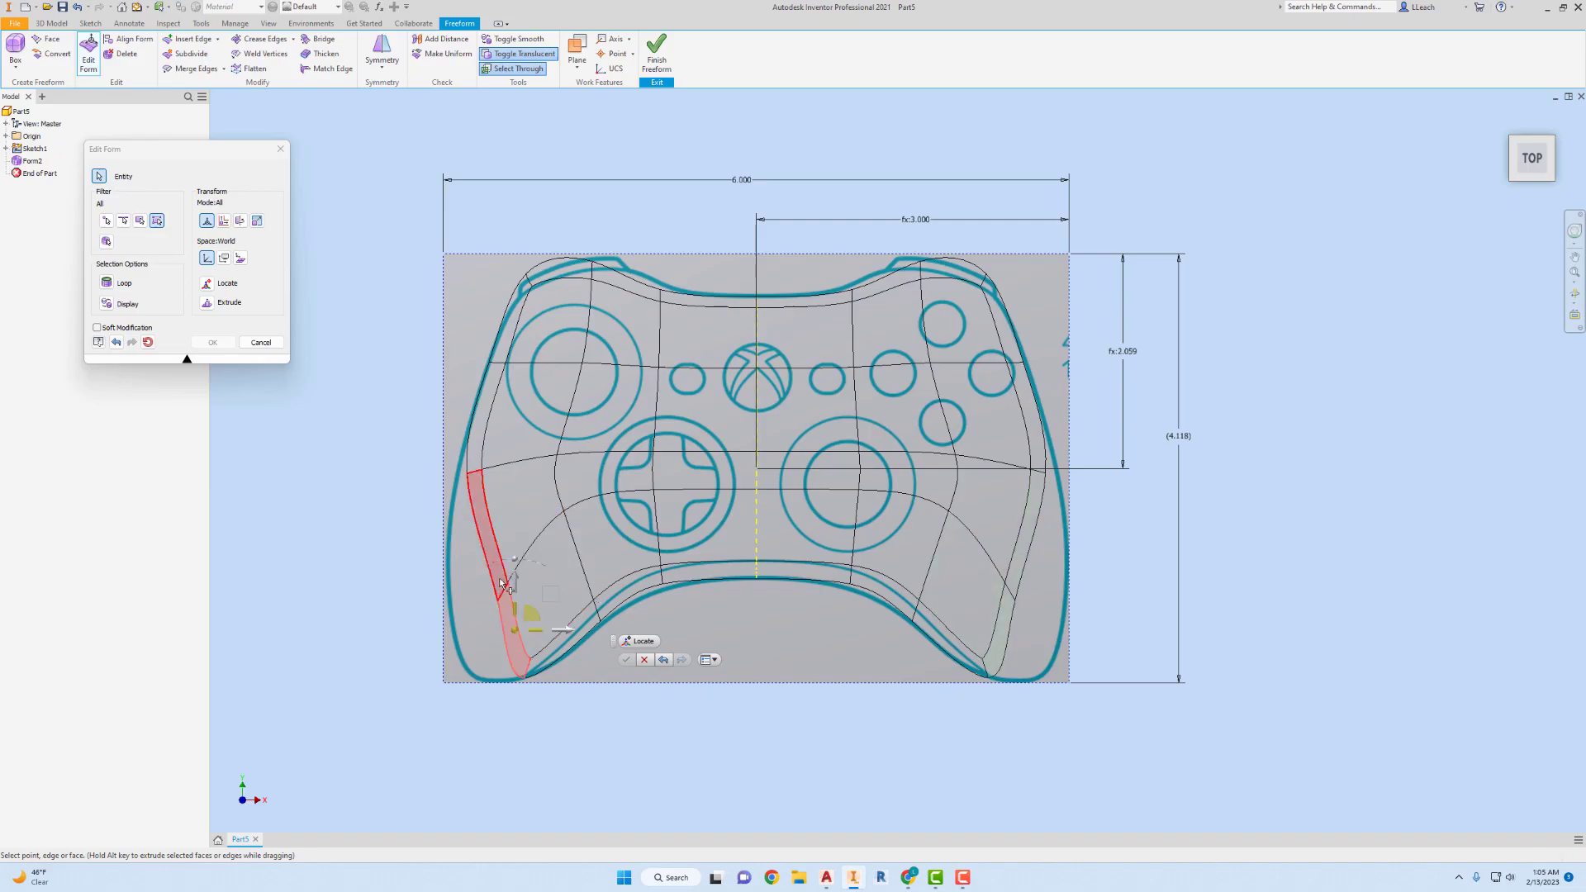
{"action": "mouse_move", "coordinate": [552, 585]}
{"action": "left_mouse_down"}
{"action": "mouse_move", "coordinate": [519, 583]}
{"action": "mouse_move", "coordinate": [535, 589]}
{"action": "left_mouse_up"}
{"action": "left_click", "coordinate": [453, 570]}
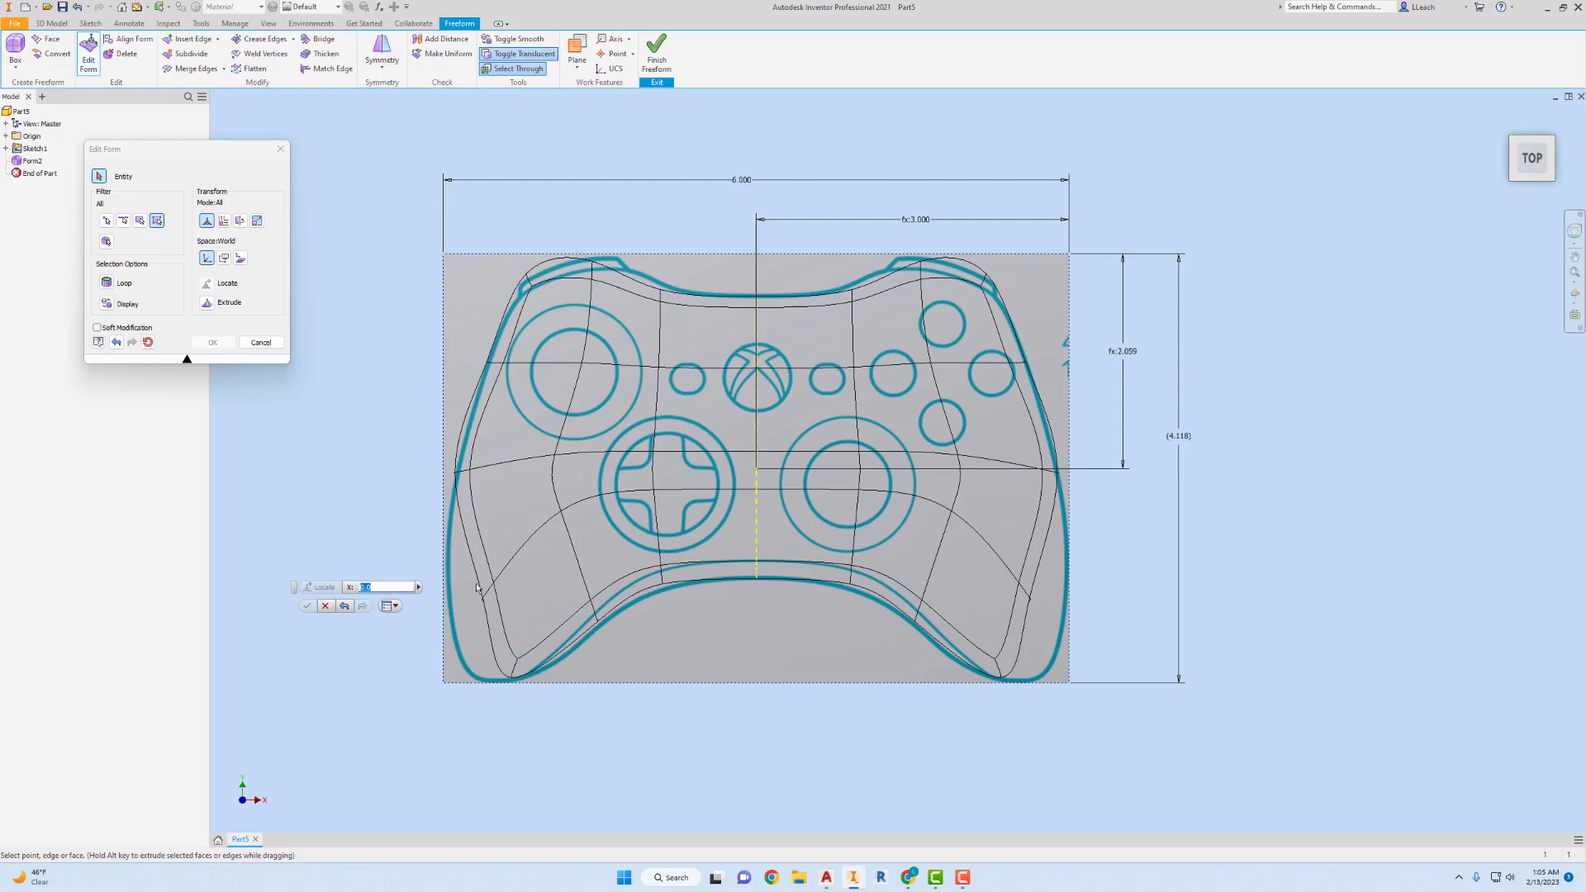
Pull the left handle's outer side point and its outer end face outward and down to fit the controller's handle.
{"action": "left_click", "coordinate": [523, 592]}
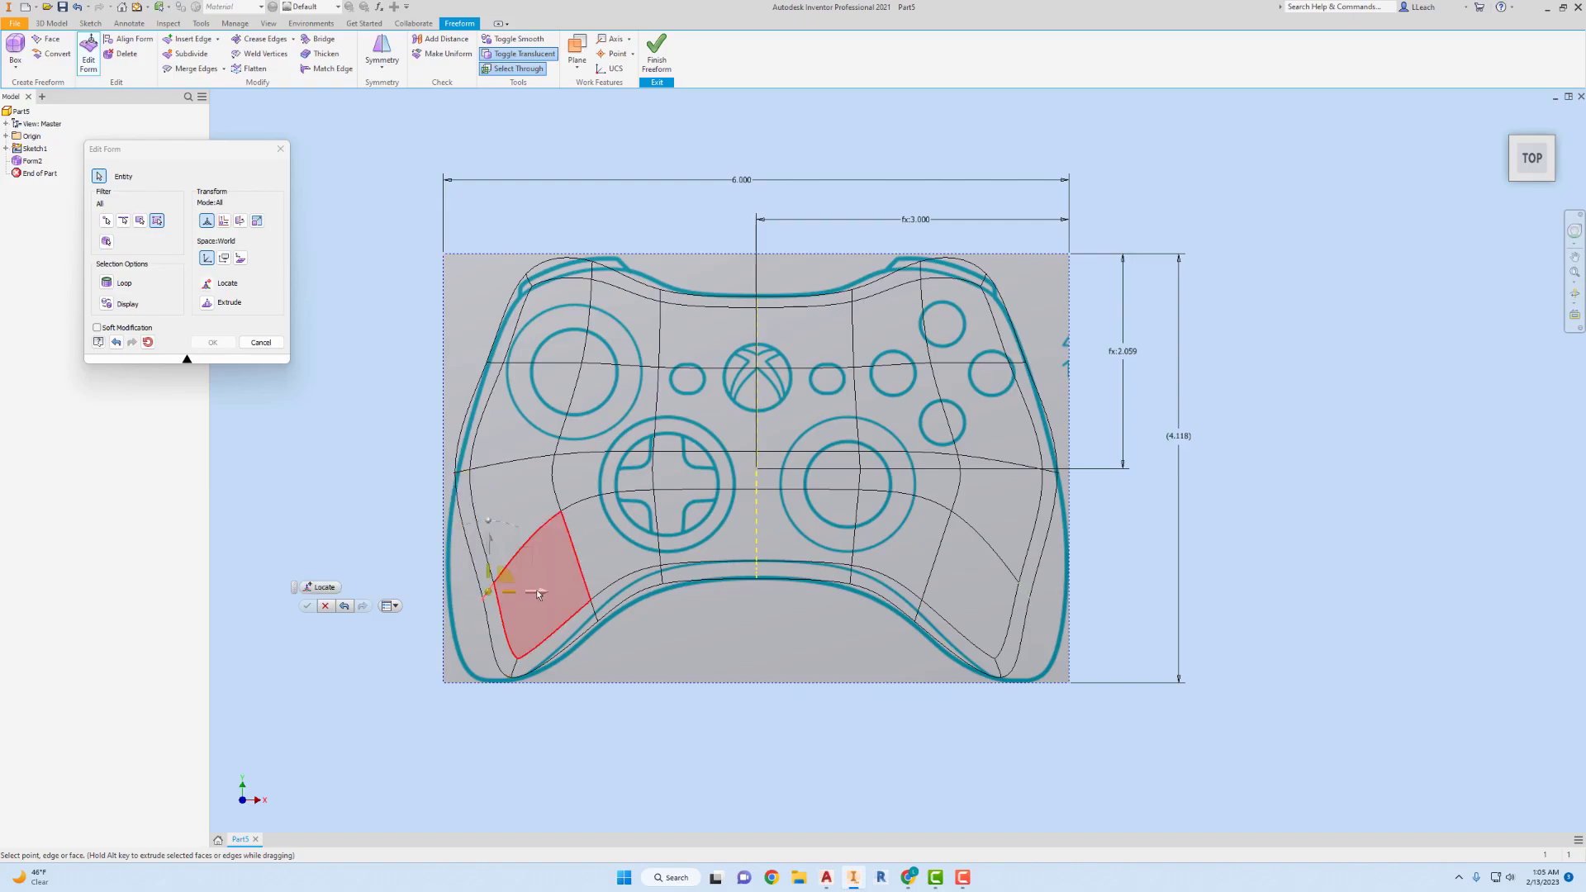
{"action": "left_click", "coordinate": [497, 596]}
{"action": "left_click_drag", "start_coordinate": [536, 595], "coordinate": [479, 594]}
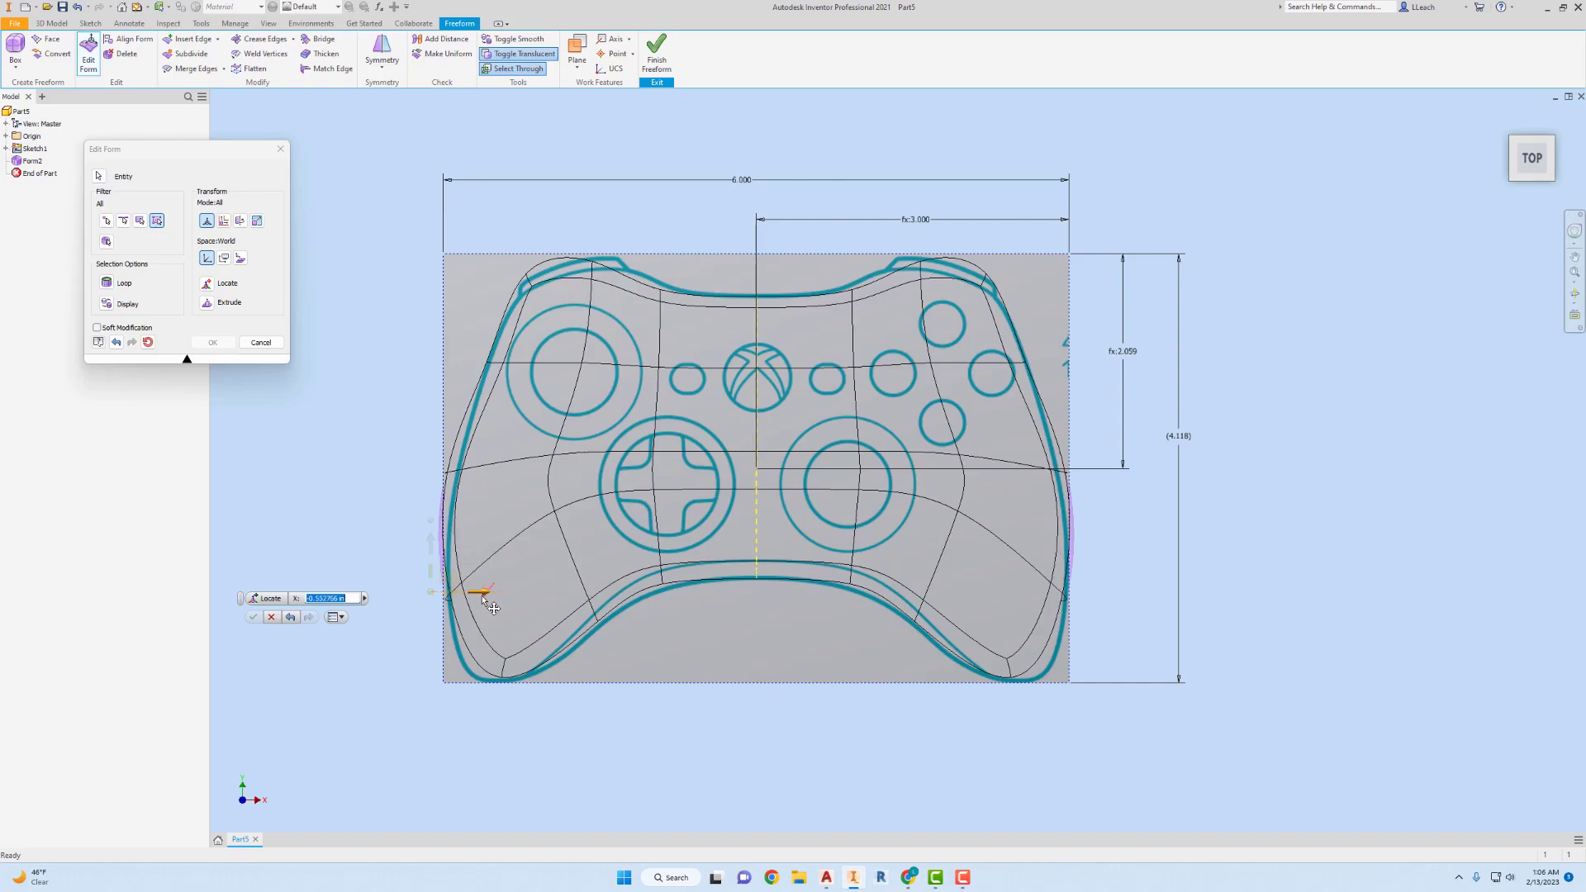
{"action": "left_click", "coordinate": [474, 658]}
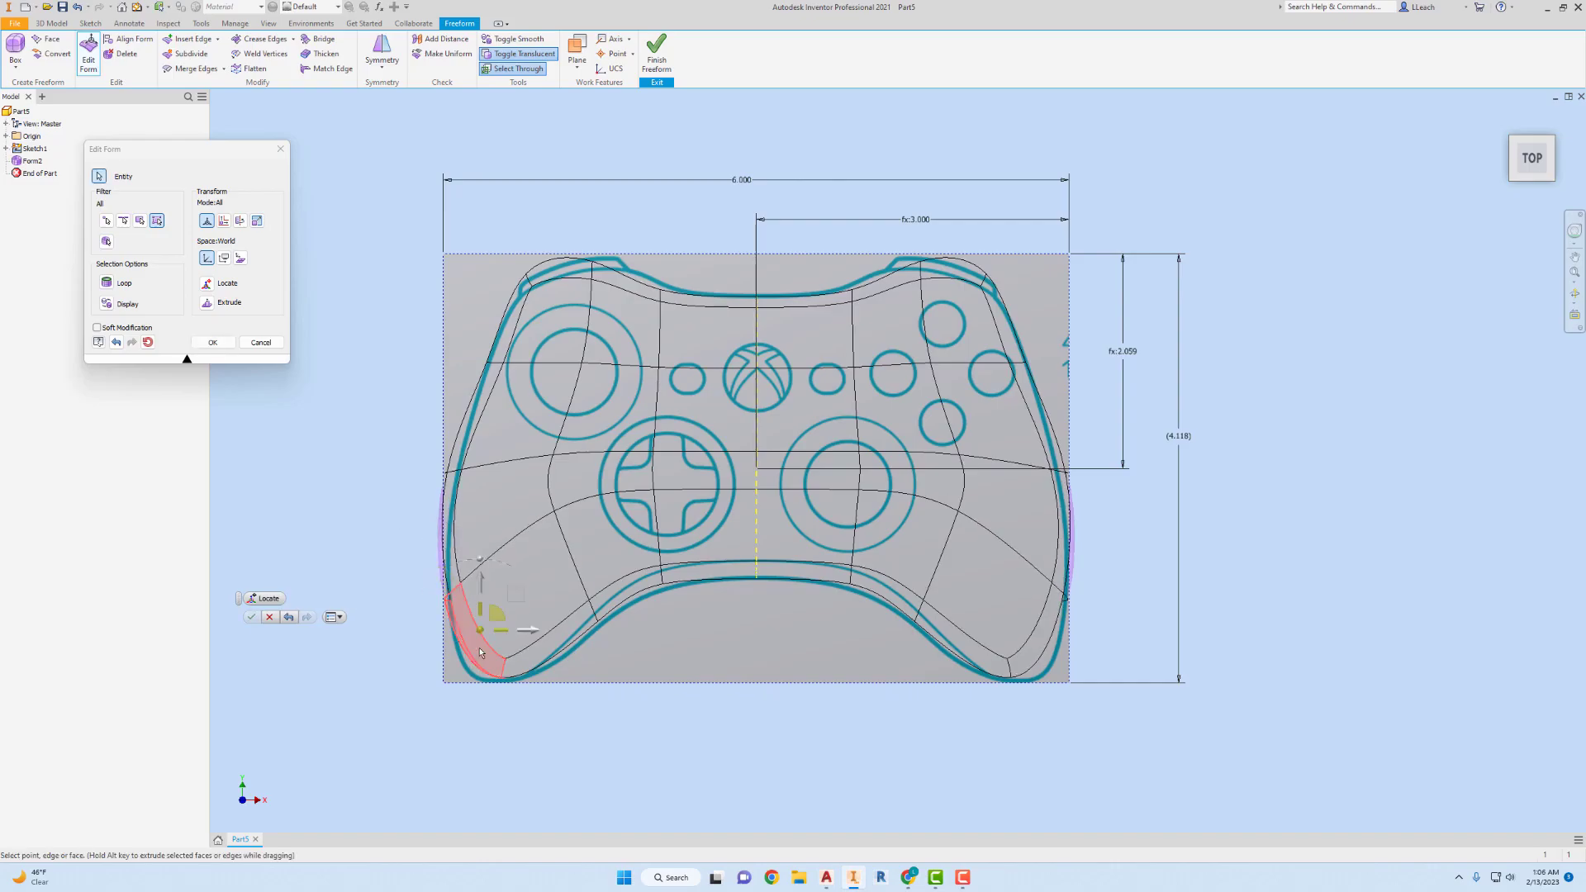
{"action": "left_click_drag", "start_coordinate": [481, 591], "coordinate": [522, 639]}
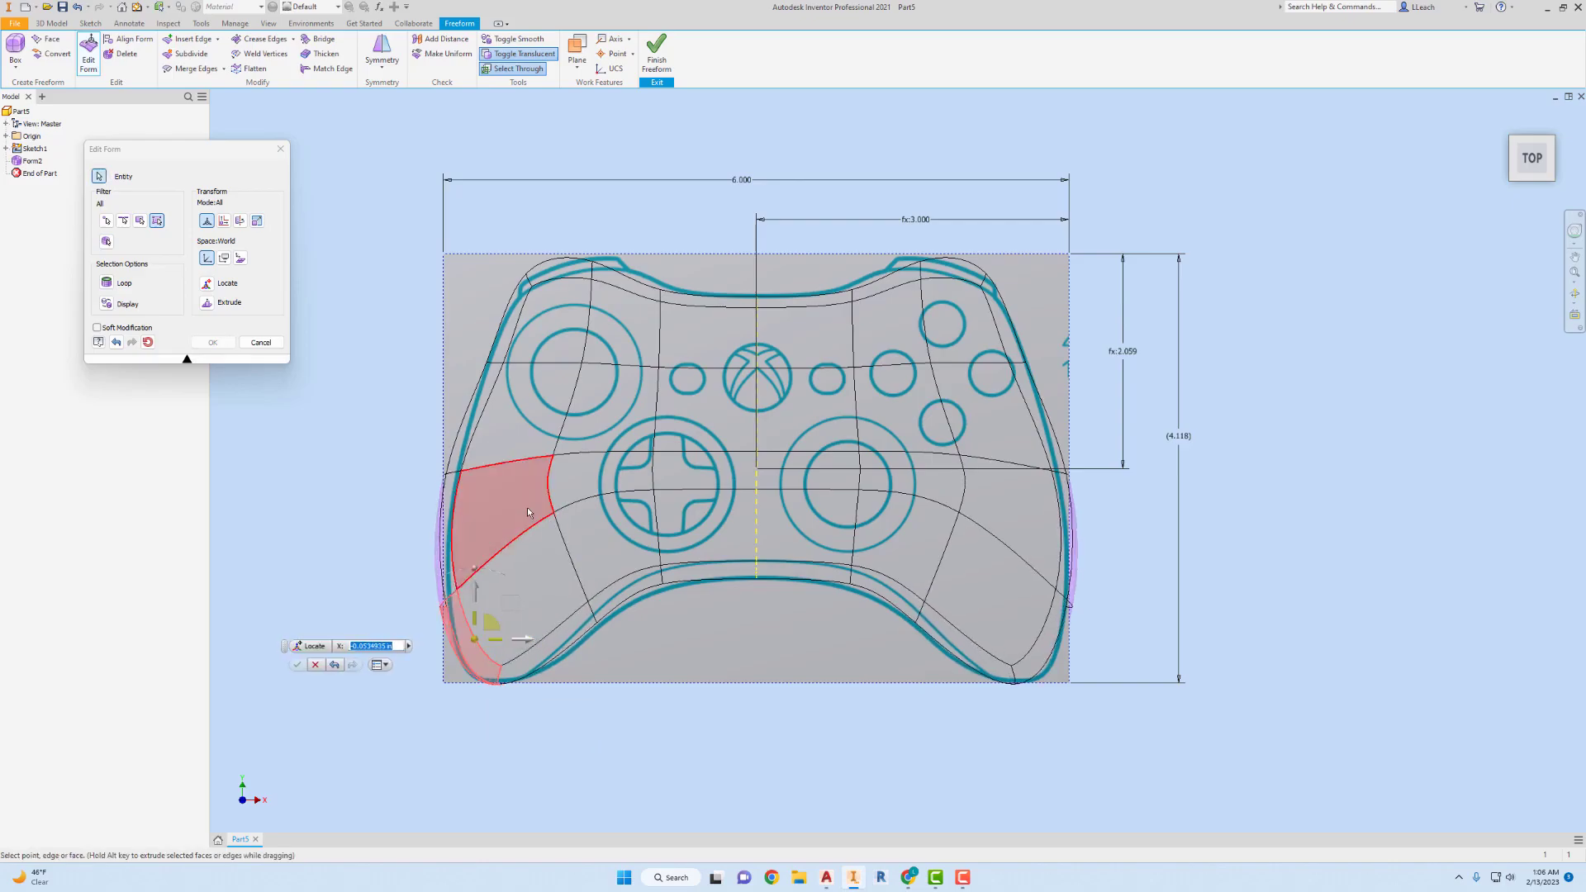
{"action": "left_click", "coordinate": [672, 203]}
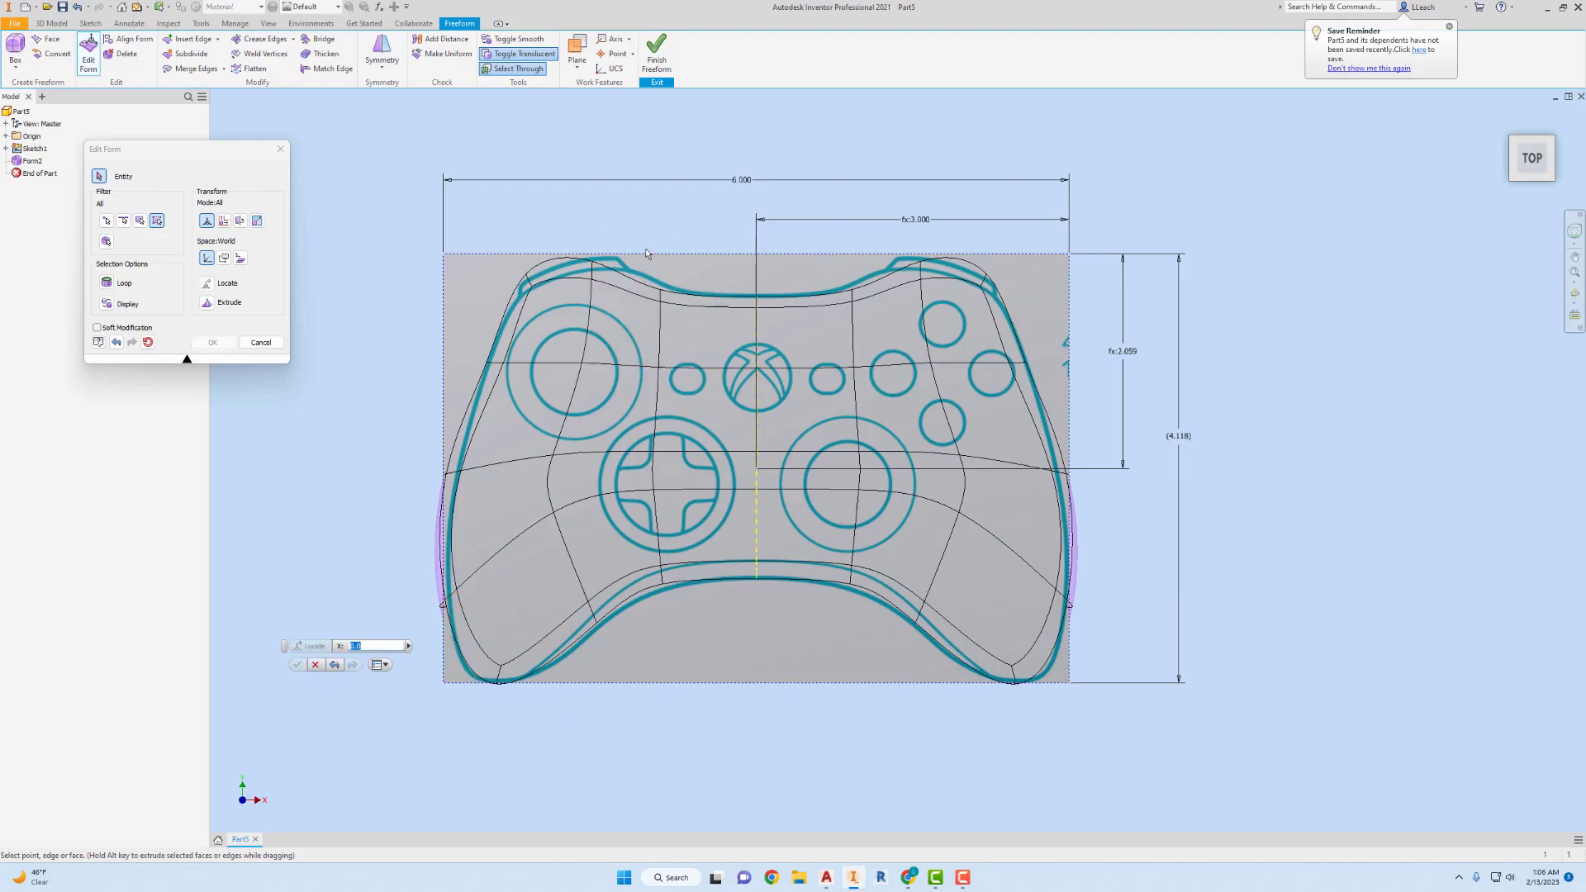
Try scaling the point on the upper edge just left of the centre, and close the form edit.
{"action": "left_click", "coordinate": [686, 302]}
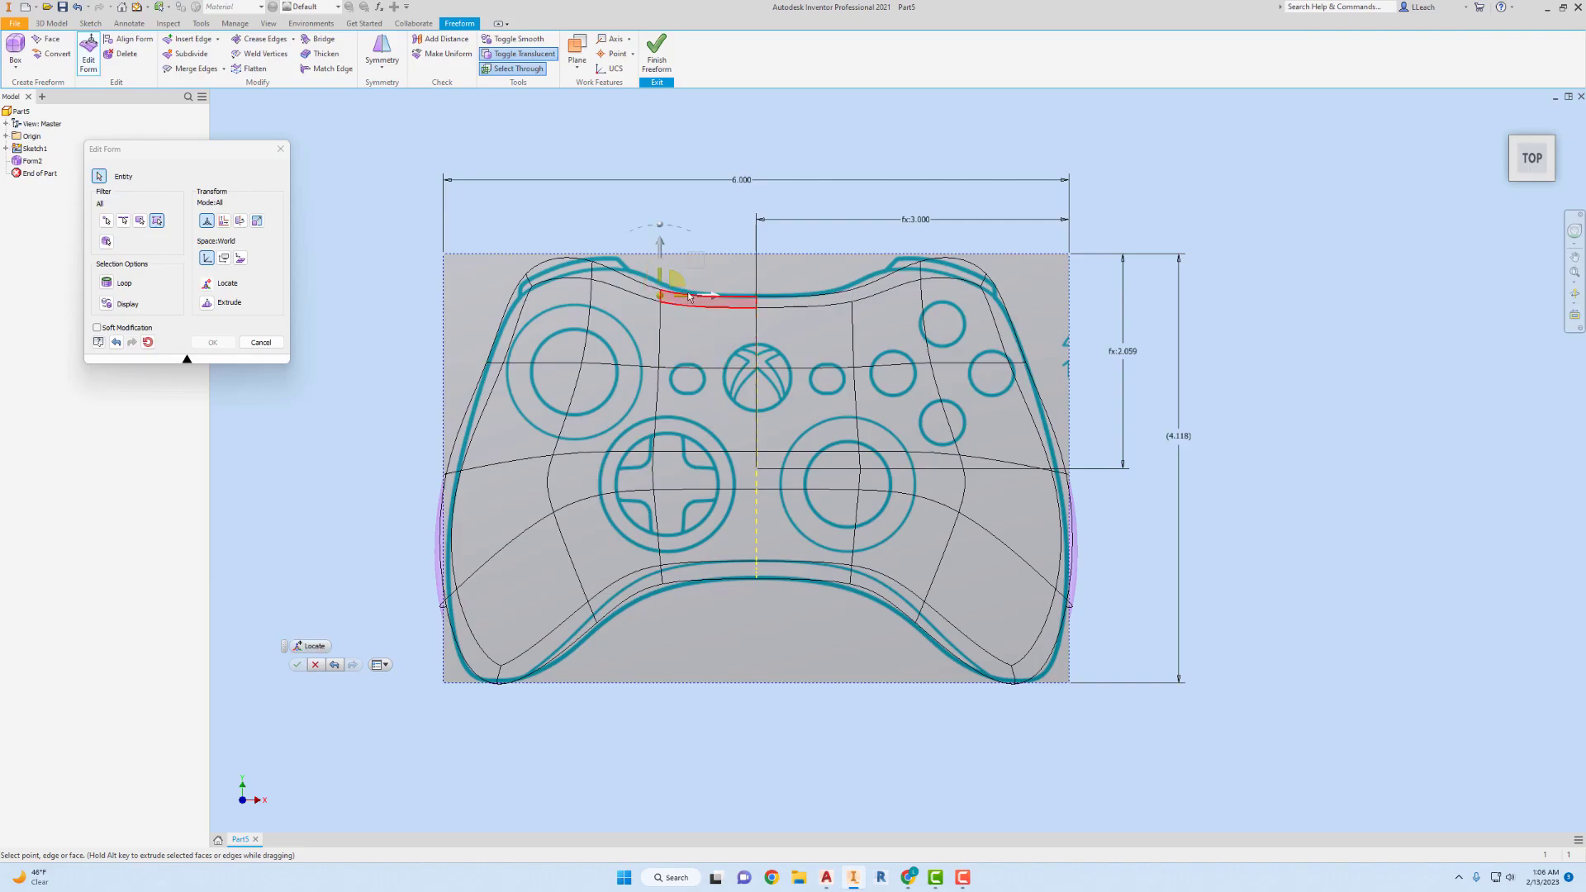
{"action": "left_click", "coordinate": [679, 282]}
{"action": "left_click_drag", "start_coordinate": [709, 356], "coordinate": [727, 398]}
{"action": "left_click_drag", "start_coordinate": [706, 318], "coordinate": [735, 494]}
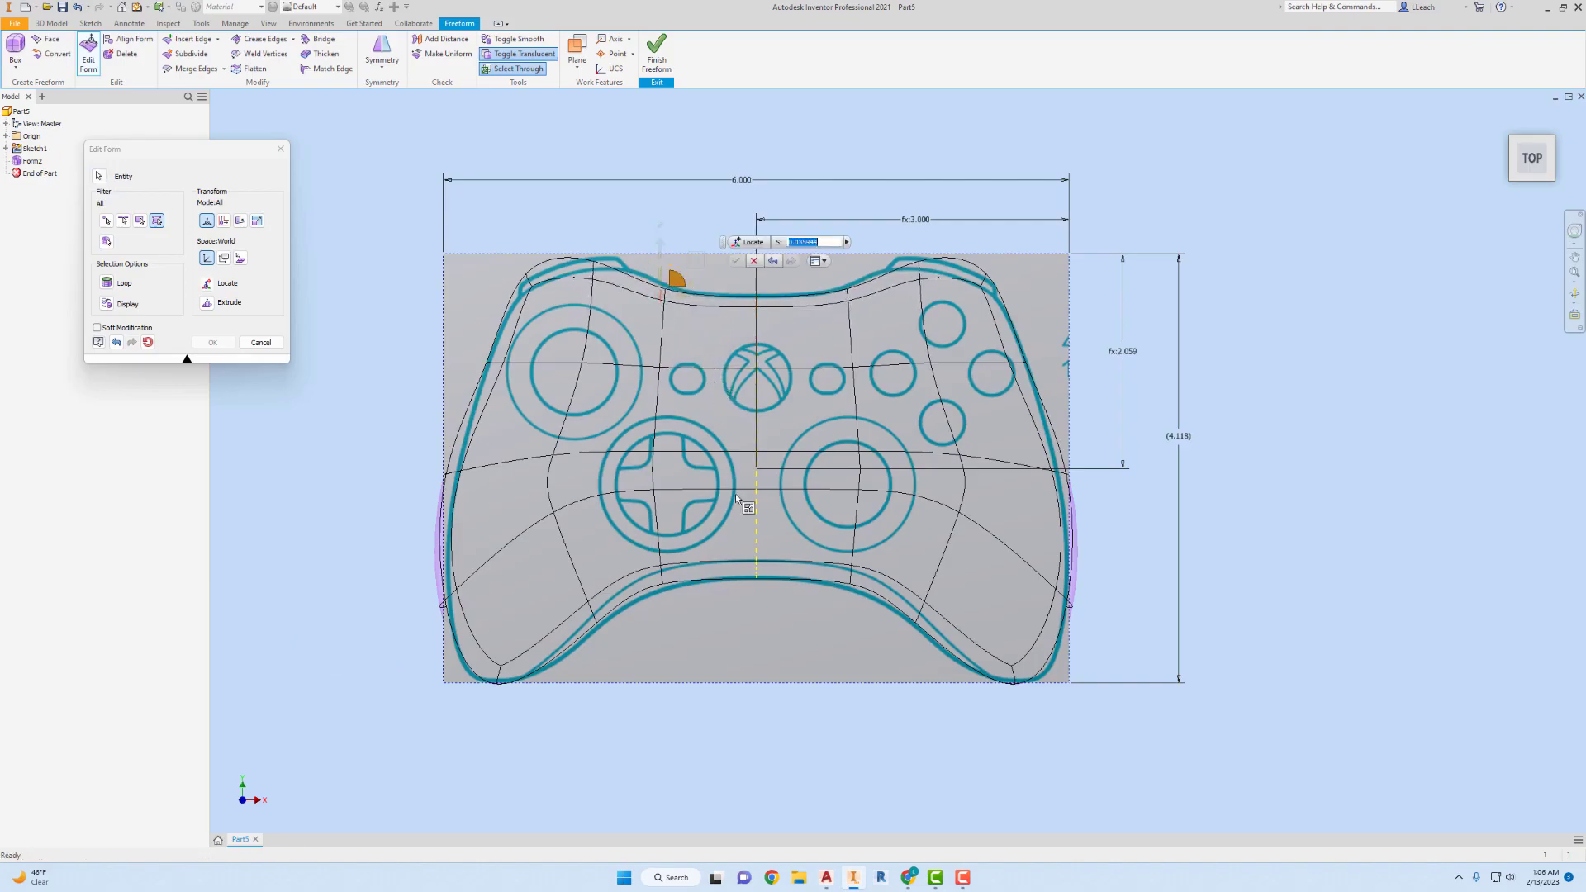
{"action": "left_click", "coordinate": [539, 121]}
Show the form as its unsmoothed control box, and nudge the upper-left side point horizontally onto the controller outline.
{"action": "left_click", "coordinate": [518, 39]}
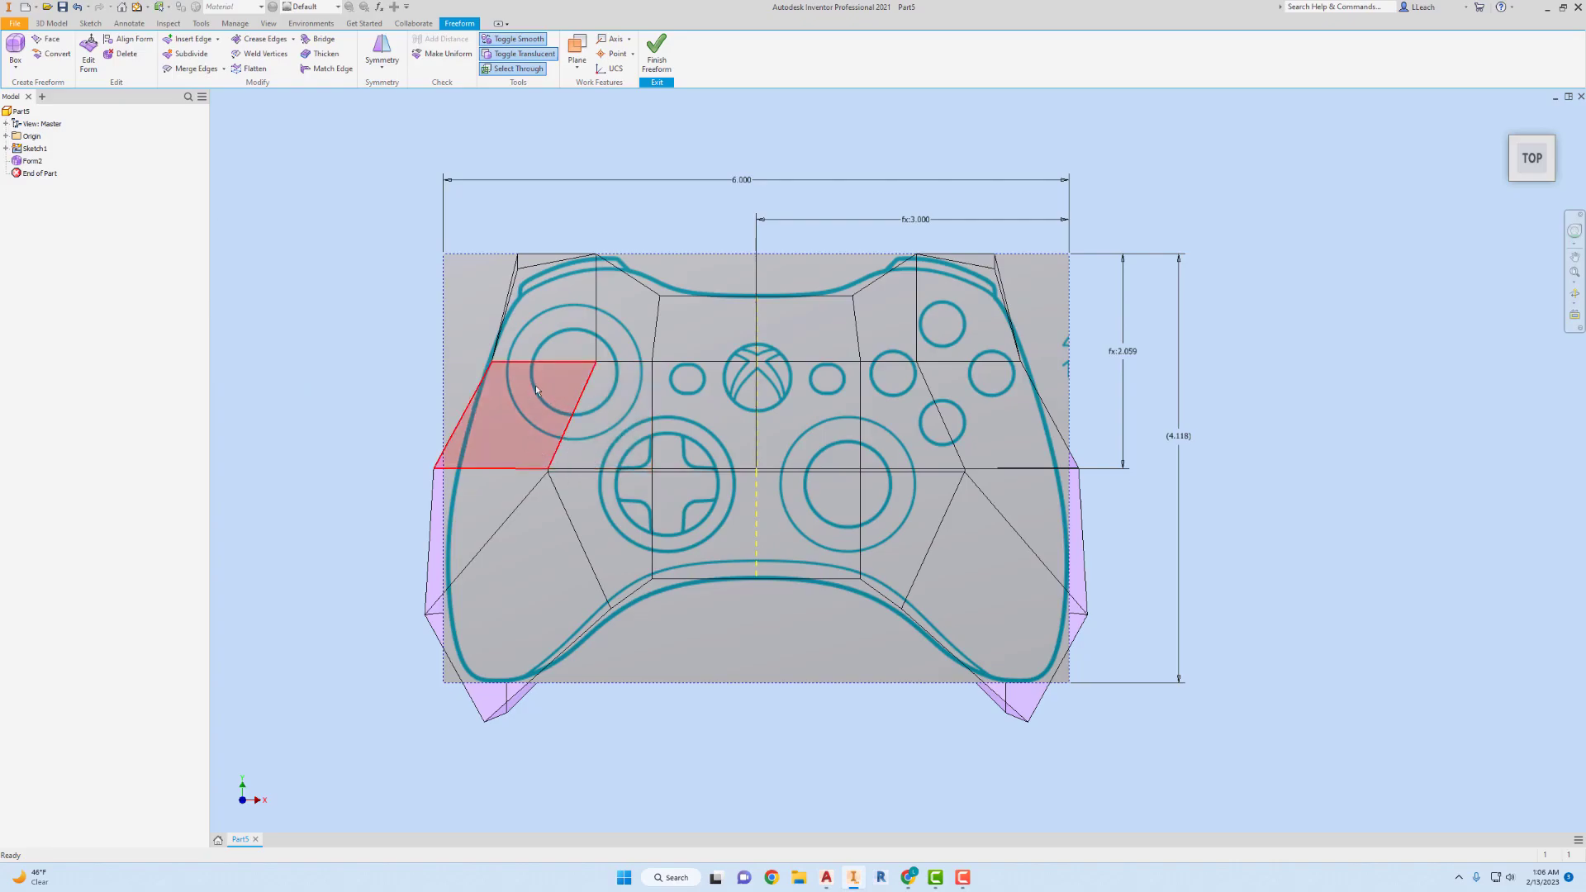
{"action": "left_click", "coordinate": [493, 360]}
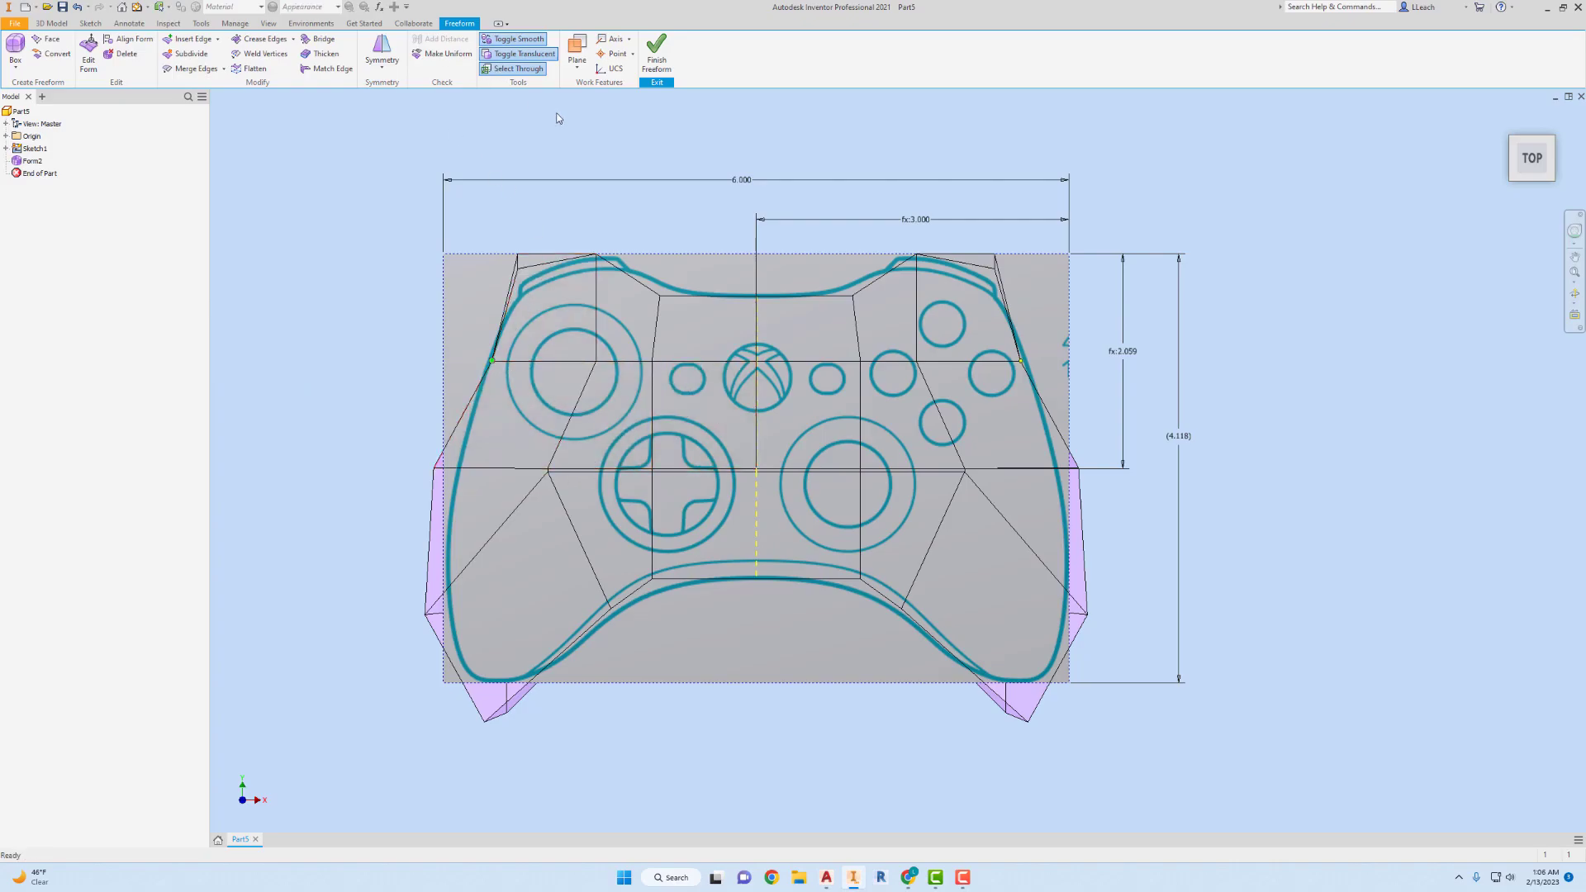
{"action": "left_click", "coordinate": [87, 58]}
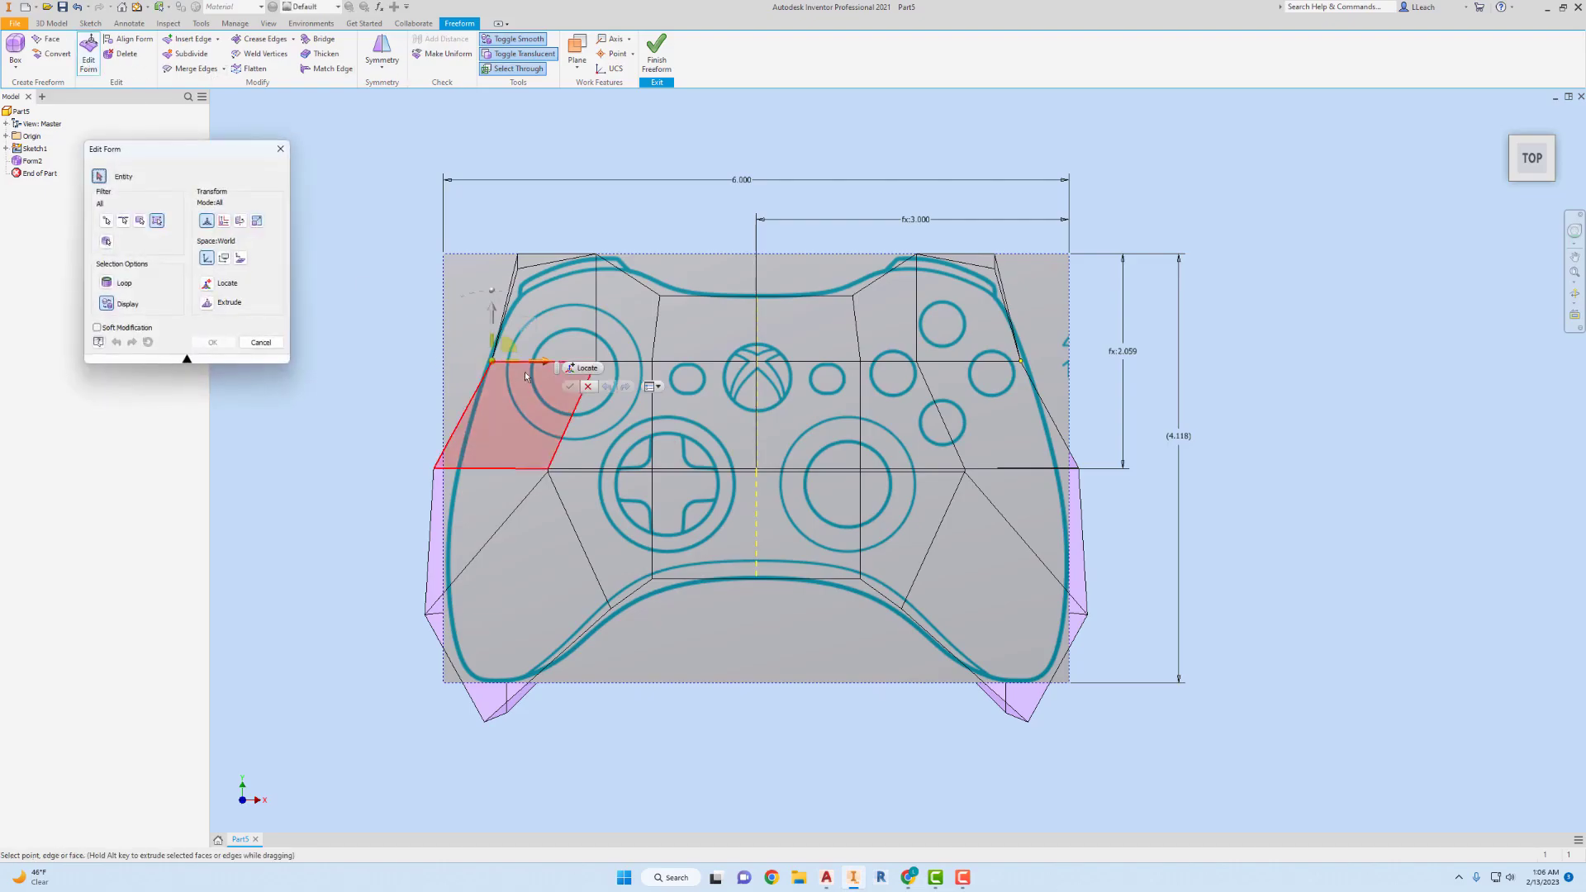
{"action": "left_click_drag", "start_coordinate": [544, 366], "coordinate": [539, 366]}
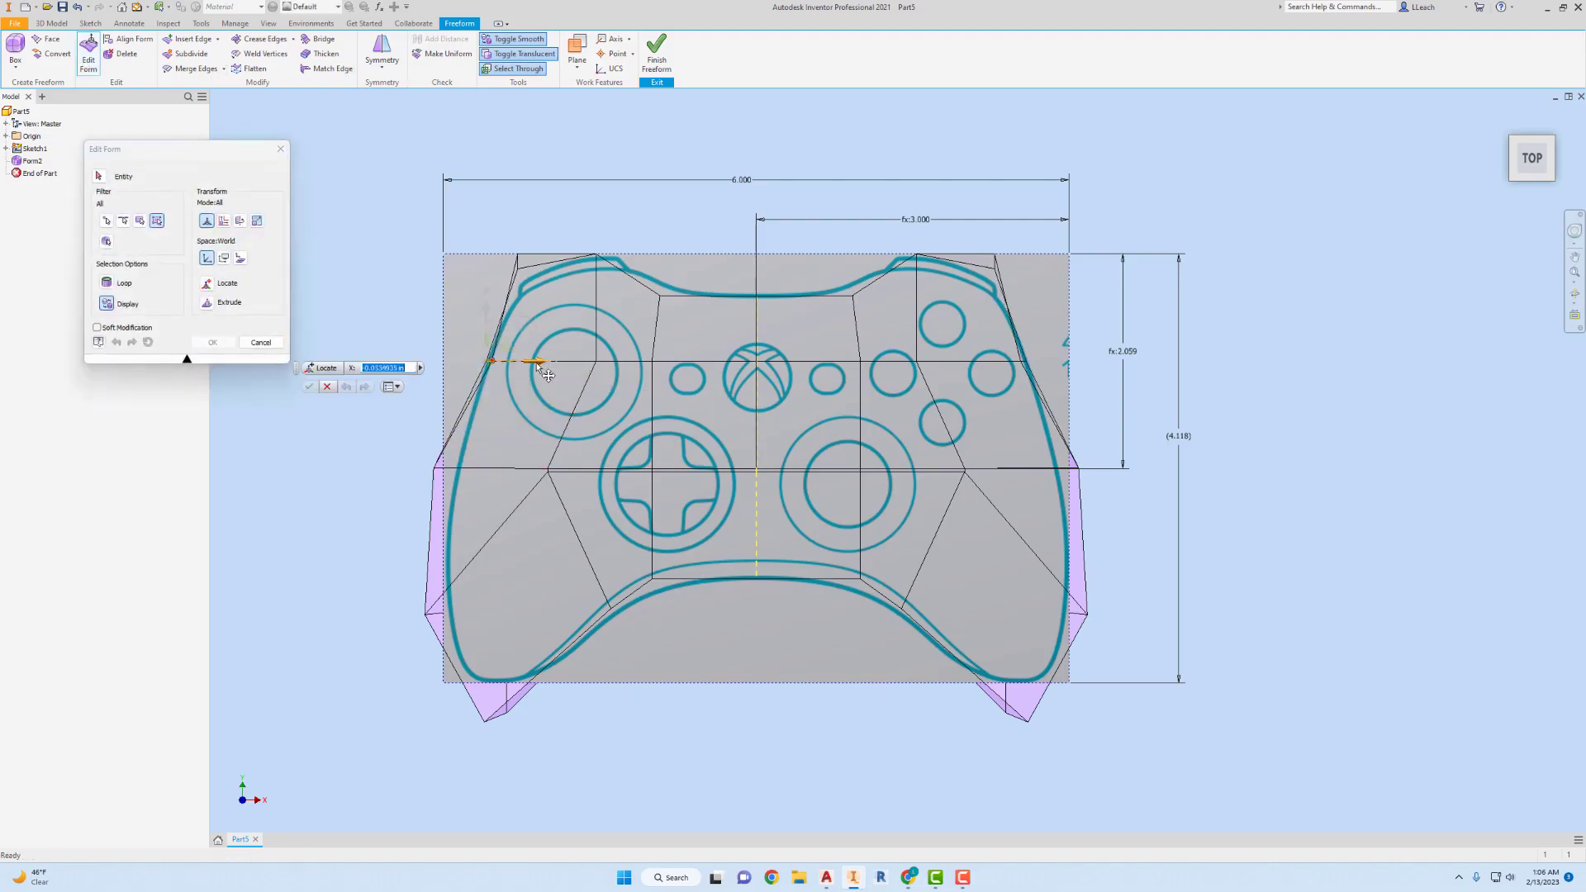
Move the control box's lower and middle outer points on the left side inward about 0.2 in each.
{"action": "left_click", "coordinate": [424, 616]}
{"action": "left_click_drag", "start_coordinate": [496, 622], "coordinate": [514, 623]}
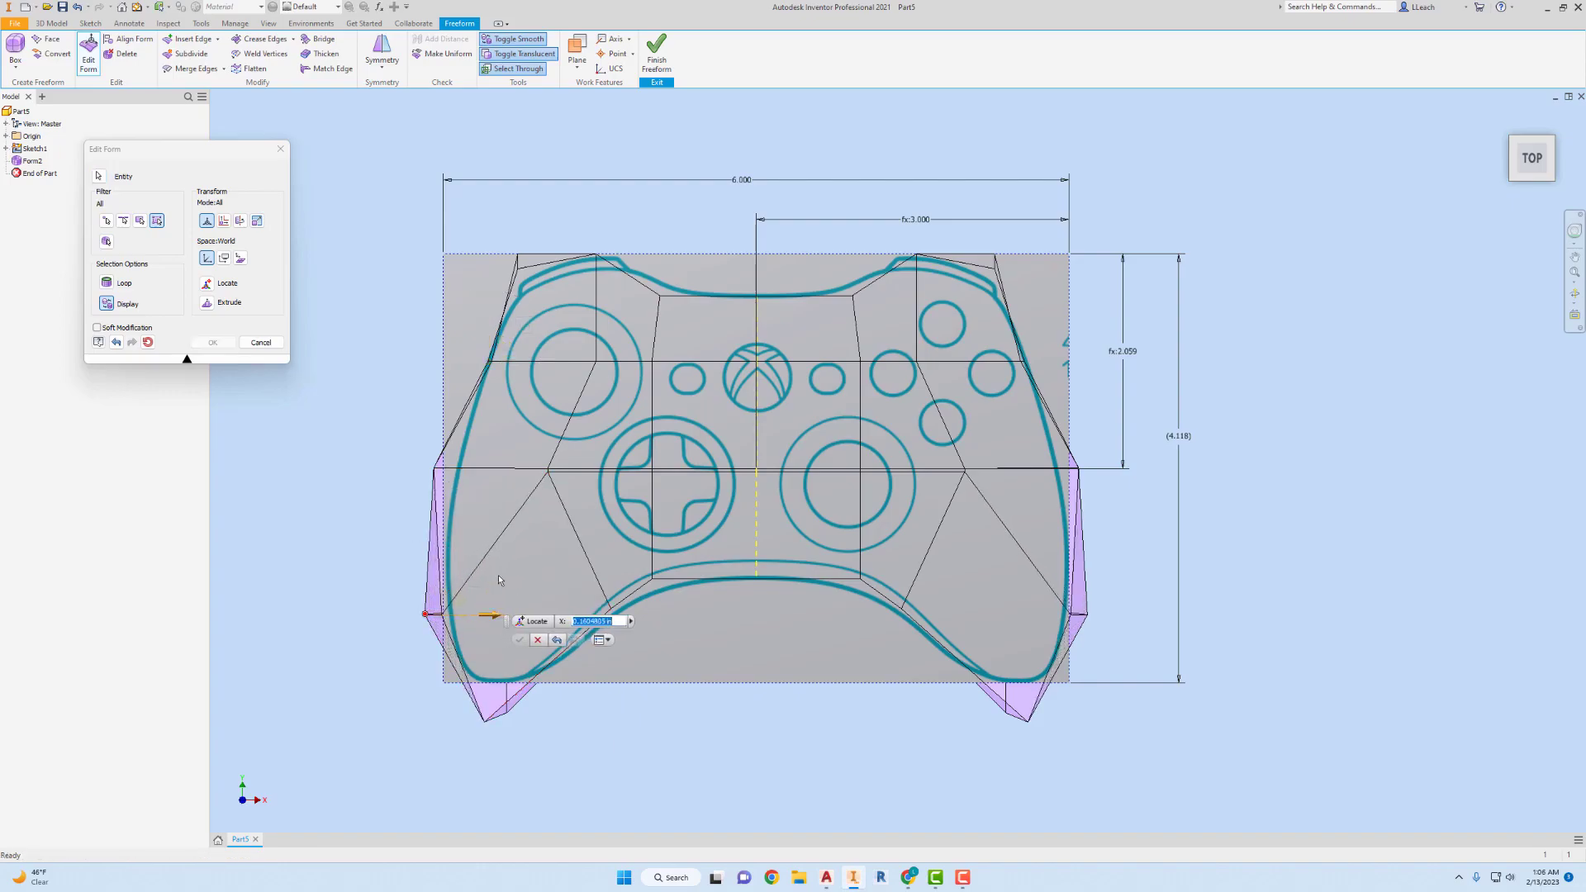
{"action": "left_click", "coordinate": [435, 467]}
{"action": "left_click_drag", "start_coordinate": [484, 466], "coordinate": [505, 468]}
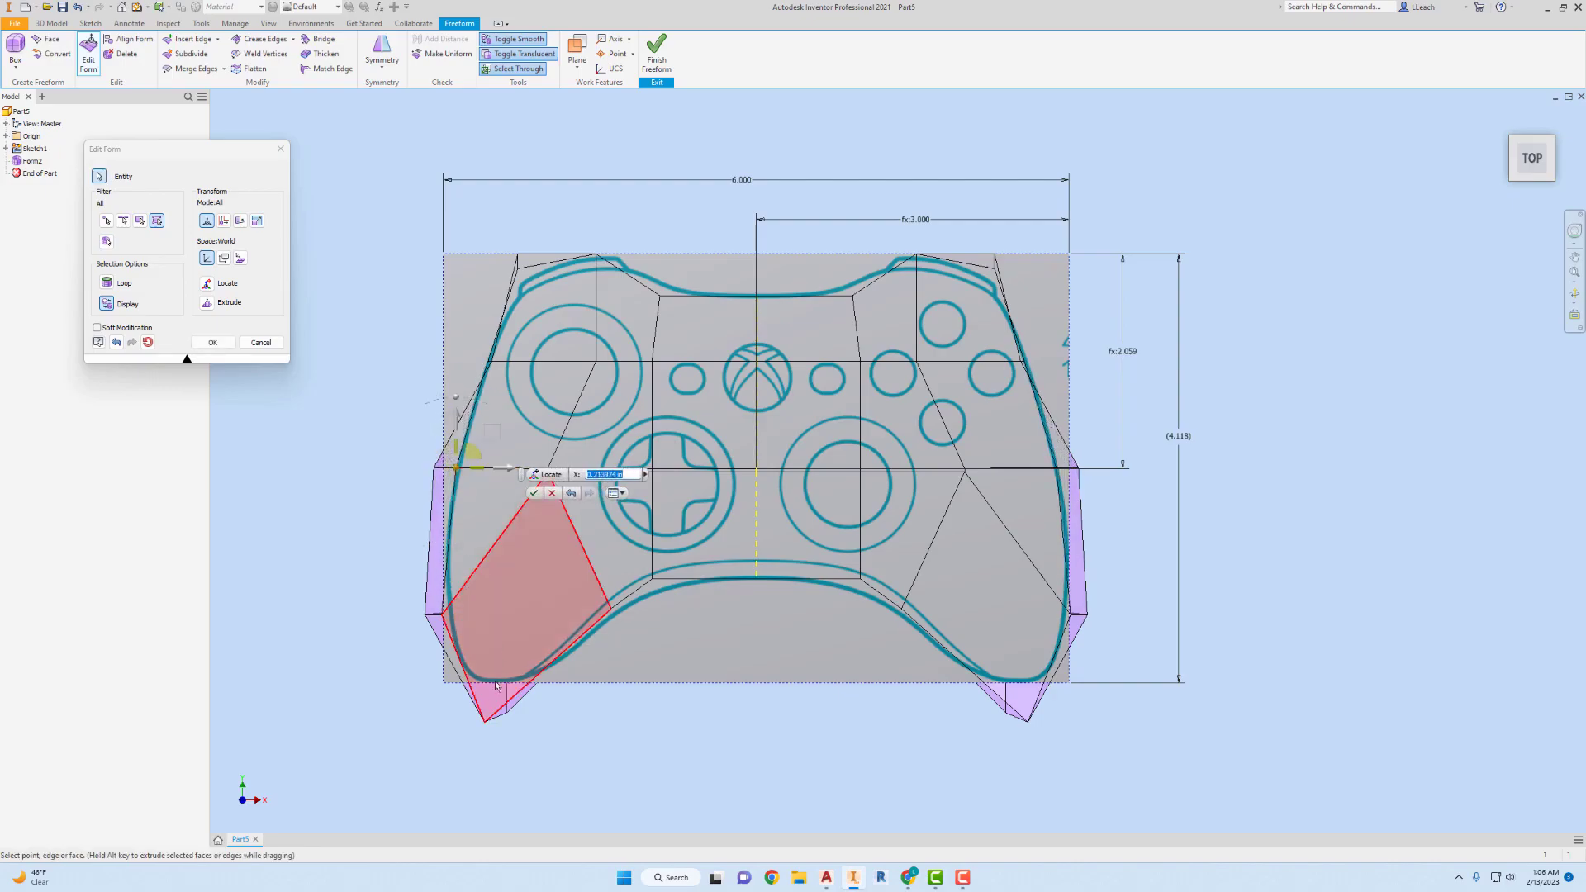
Raise the left handle's tip point about 0.35 in, and move the handle's inner lower-edge point up about 0.2 in and slightly left.
{"action": "left_click", "coordinate": [486, 720]}
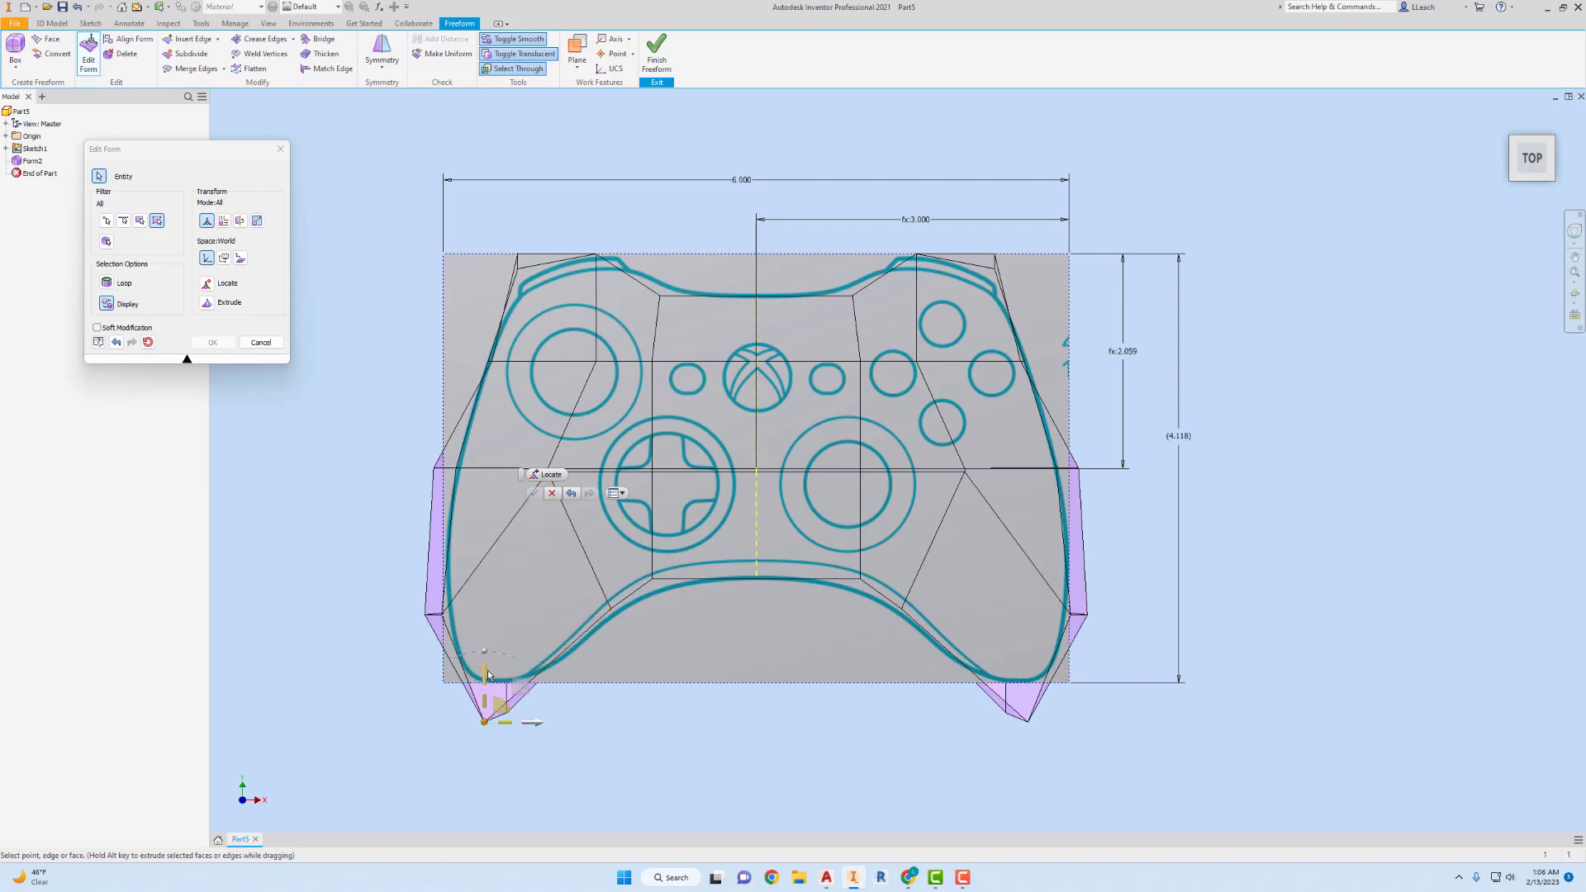
{"action": "left_click_drag", "start_coordinate": [488, 658], "coordinate": [490, 645]}
{"action": "left_click_drag", "start_coordinate": [494, 642], "coordinate": [494, 638]}
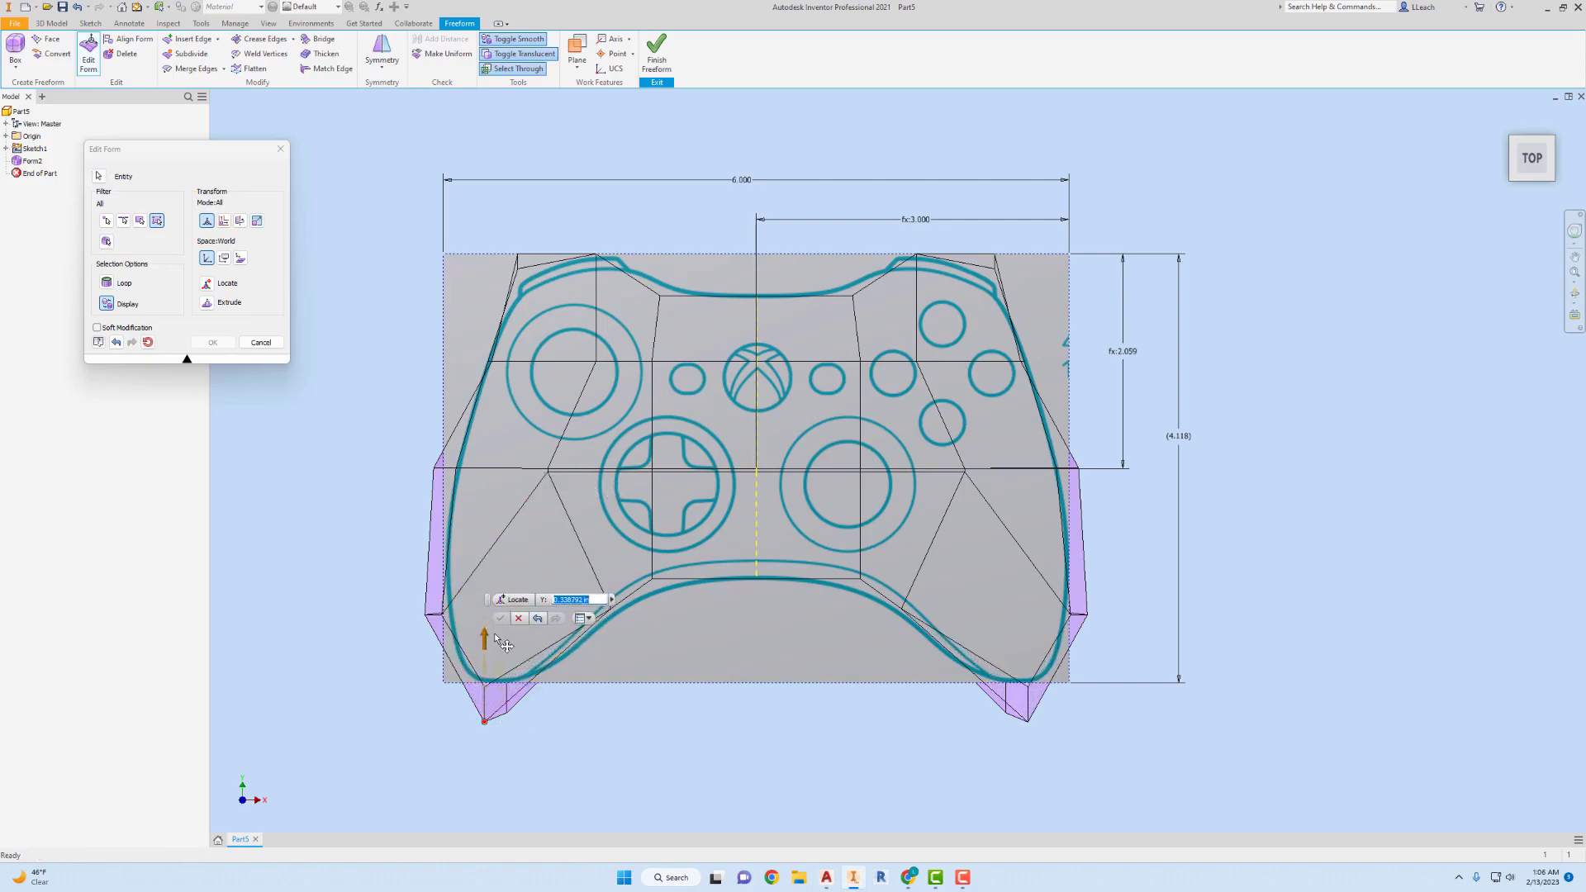
{"action": "left_click", "coordinate": [612, 605]}
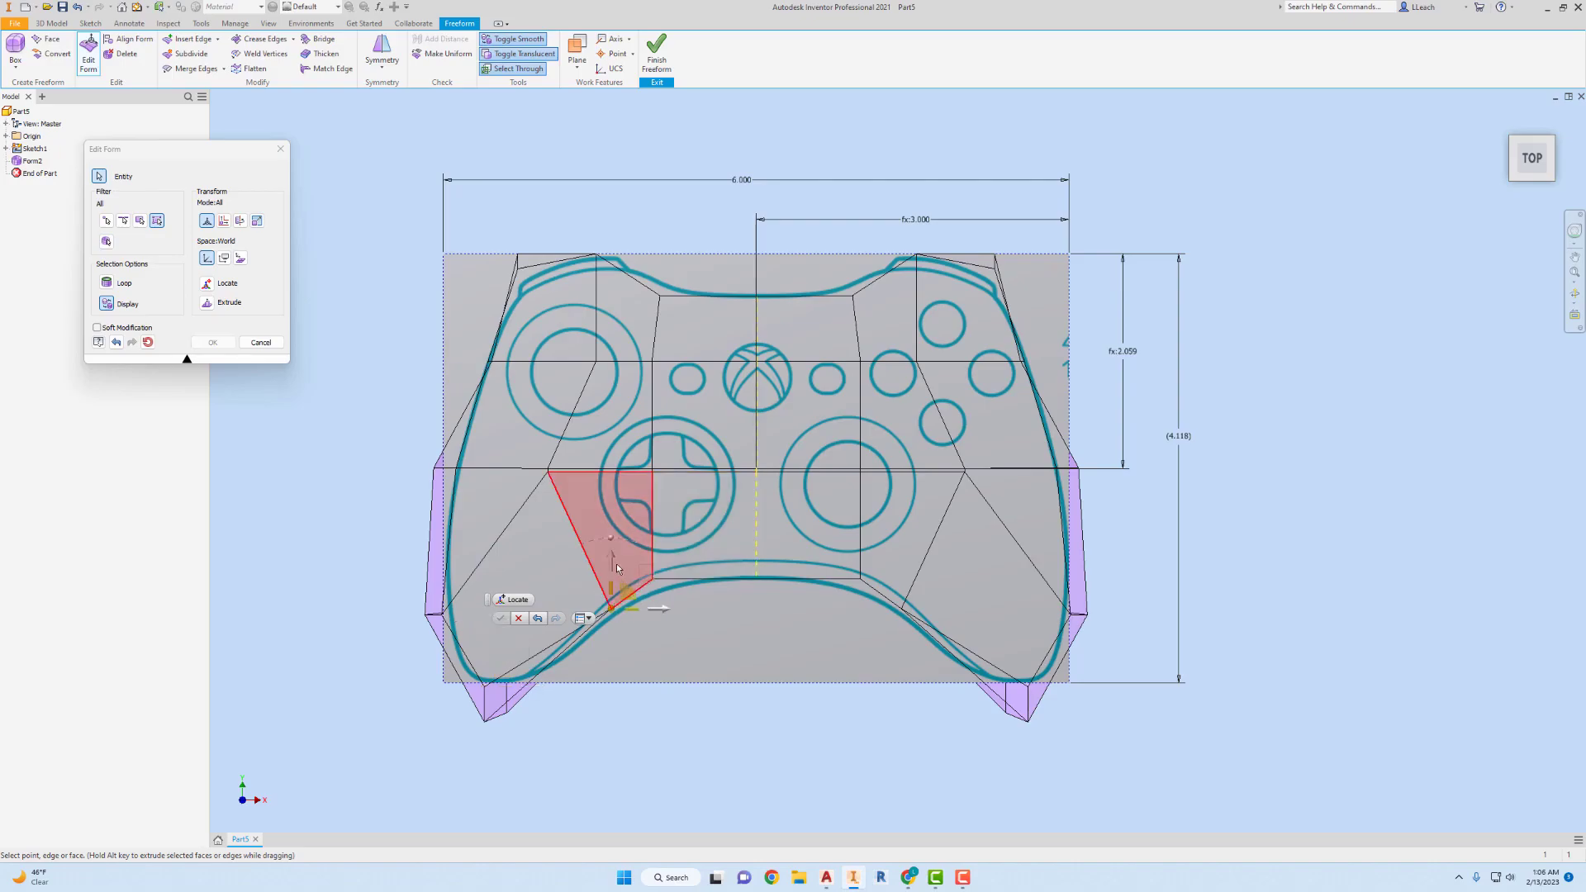
{"action": "left_click_drag", "start_coordinate": [611, 564], "coordinate": [618, 535]}
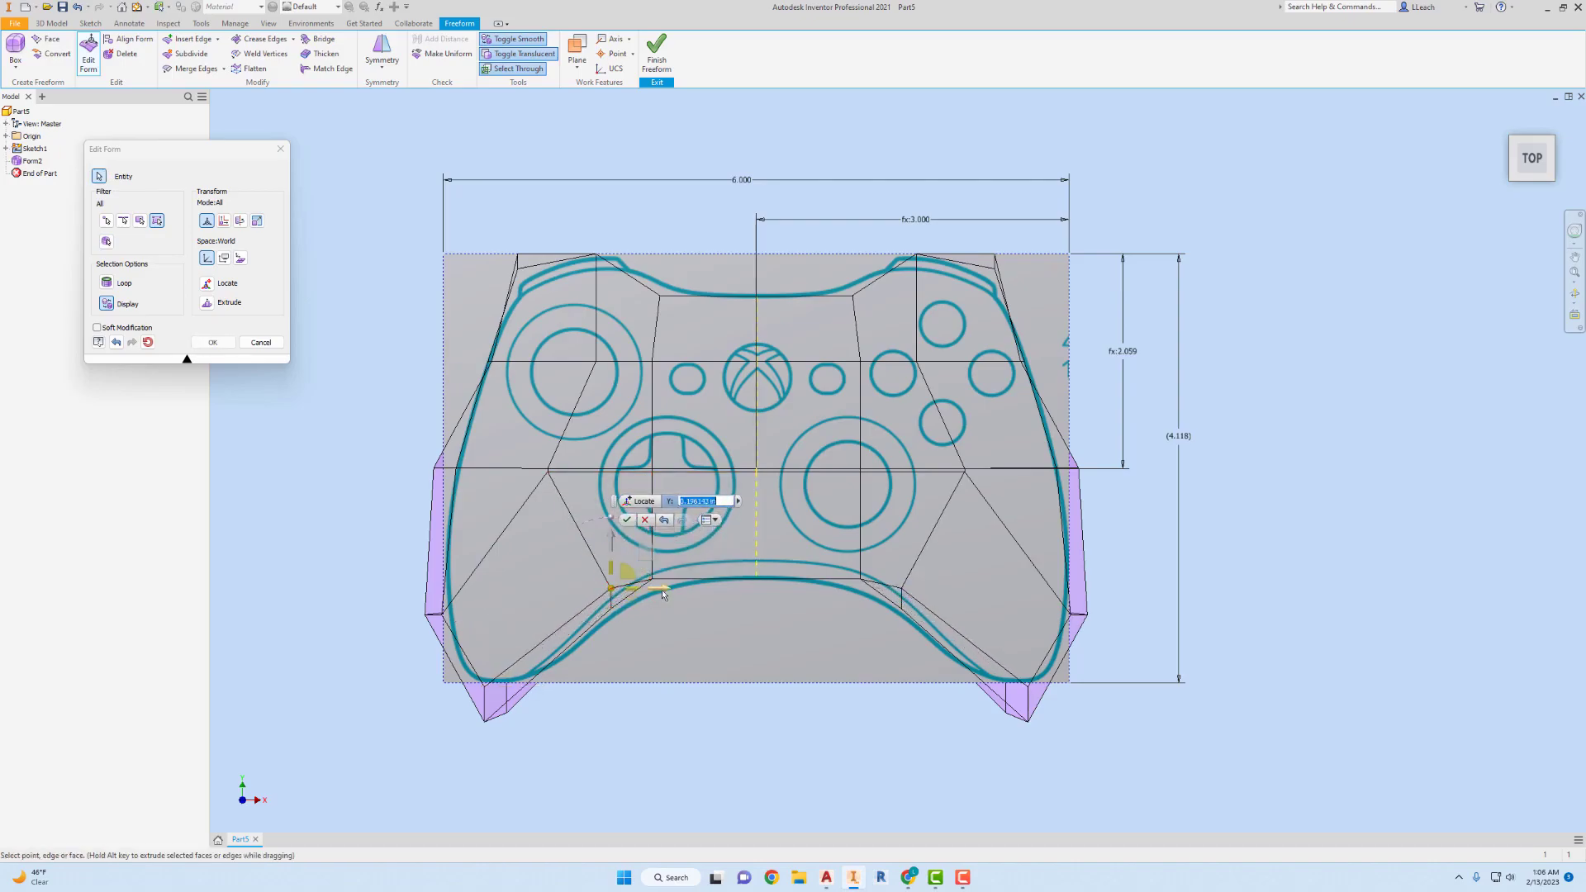
{"action": "left_click_drag", "start_coordinate": [656, 586], "coordinate": [644, 586]}
Raise the lower edge's point left of the centre, and move its centre point up about 0.3 in.
{"action": "left_click", "coordinate": [654, 576]}
{"action": "left_click", "coordinate": [653, 540]}
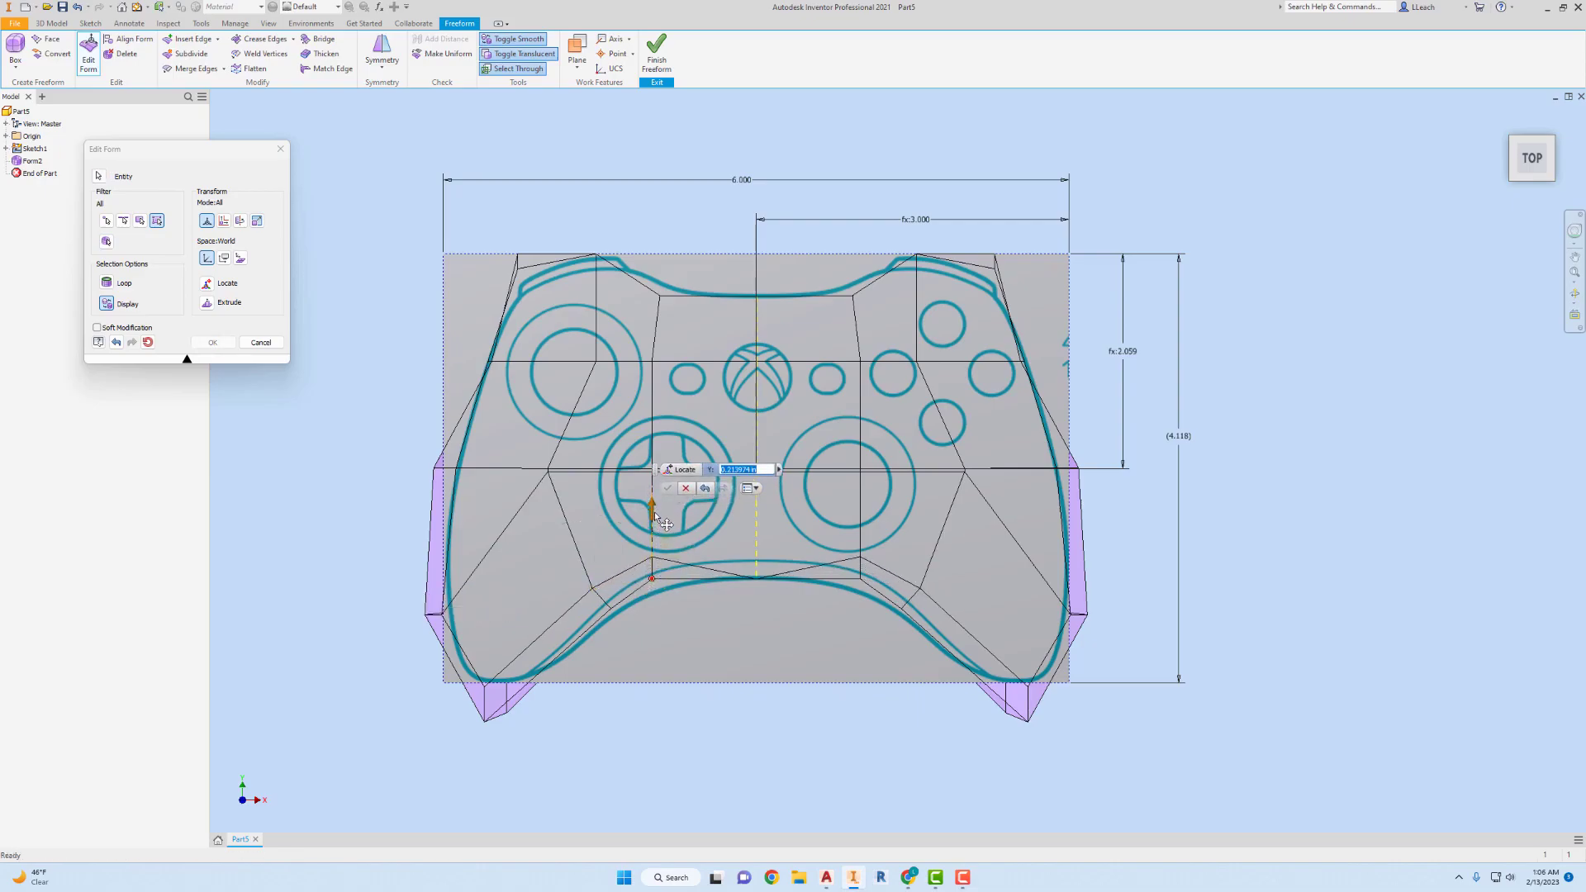
{"action": "left_click", "coordinate": [757, 579]}
{"action": "left_click_drag", "start_coordinate": [759, 534], "coordinate": [773, 509]}
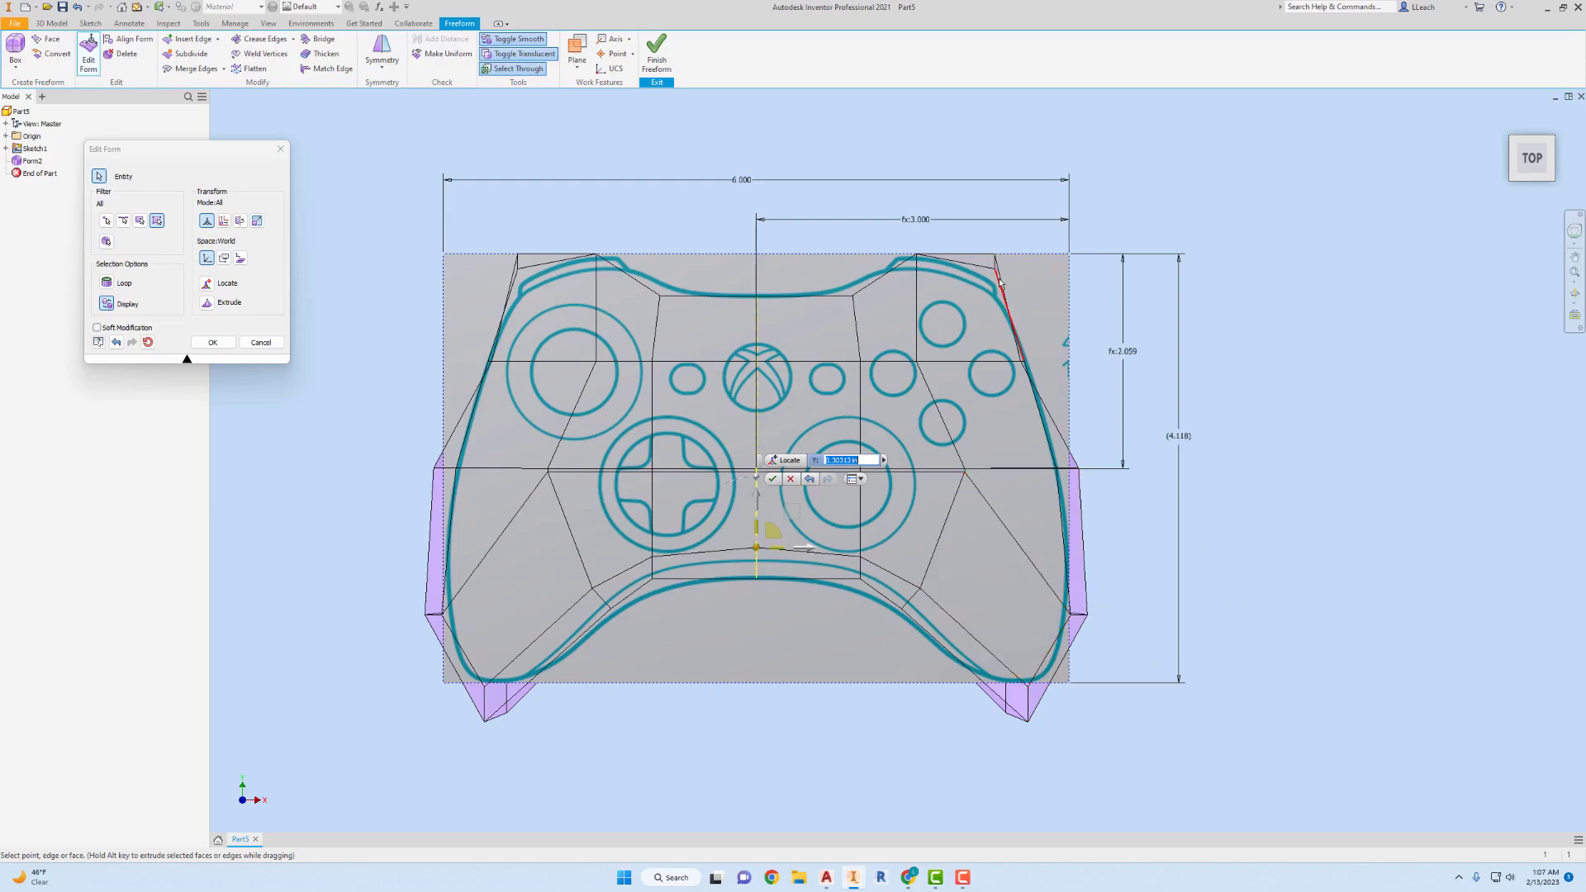
Move the upper edge's inner point at the right shoulder down about 0.17 in toward the controller outline.
{"action": "left_click", "coordinate": [917, 255]}
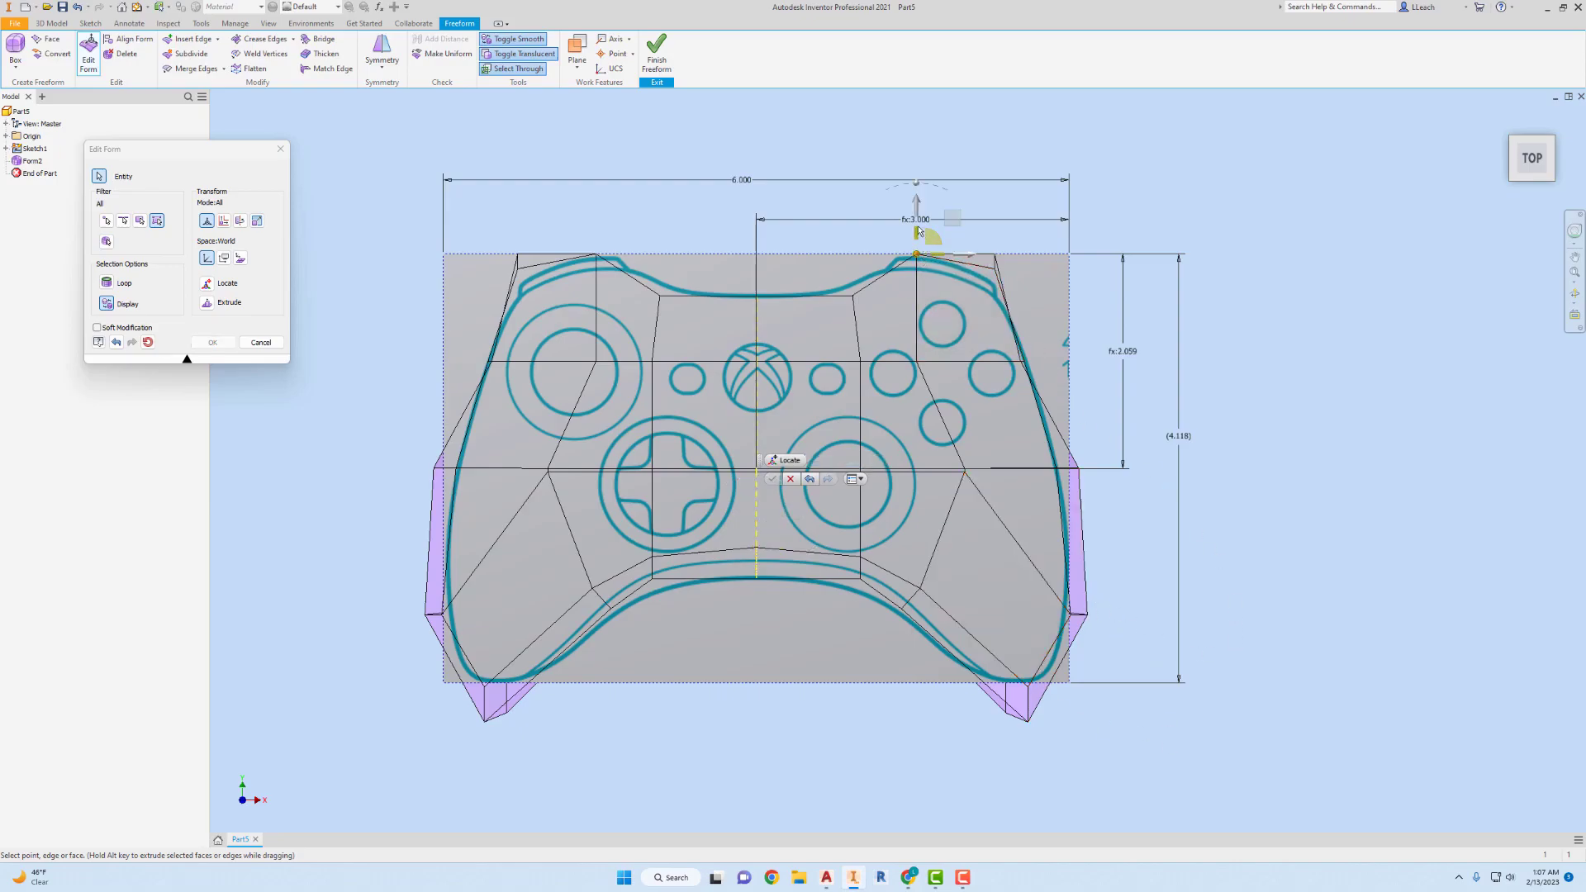
{"action": "left_click", "coordinate": [919, 232]}
{"action": "left_click", "coordinate": [917, 255]}
{"action": "left_click_drag", "start_coordinate": [920, 212], "coordinate": [893, 267]}
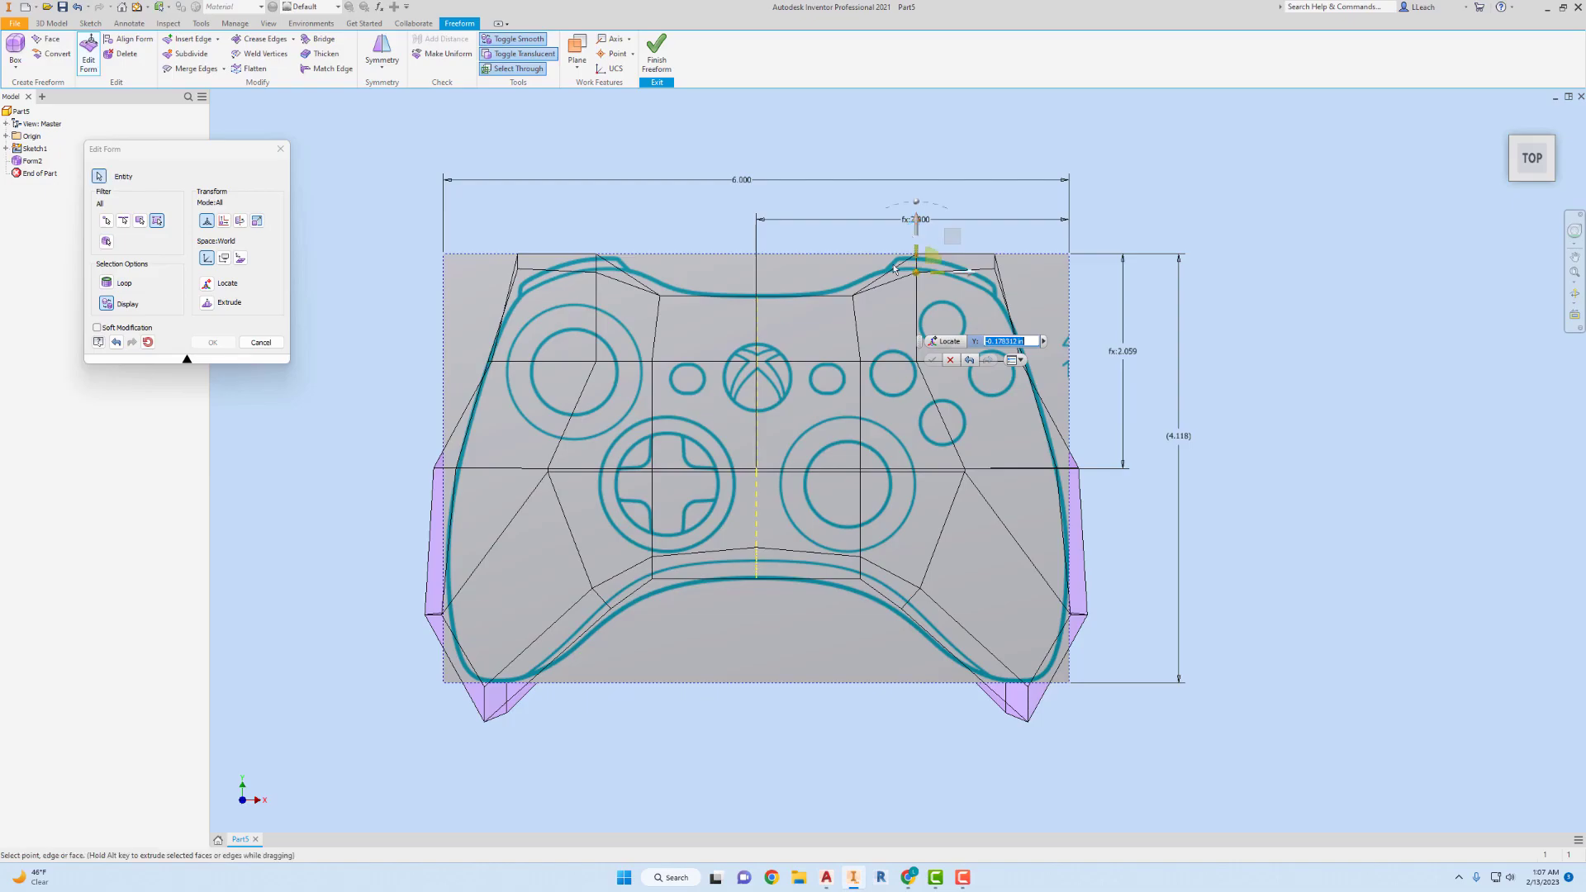
Move the upper edge's inner point right of centre and its inner centre point down about 0.17 in each.
{"action": "left_click", "coordinate": [853, 295]}
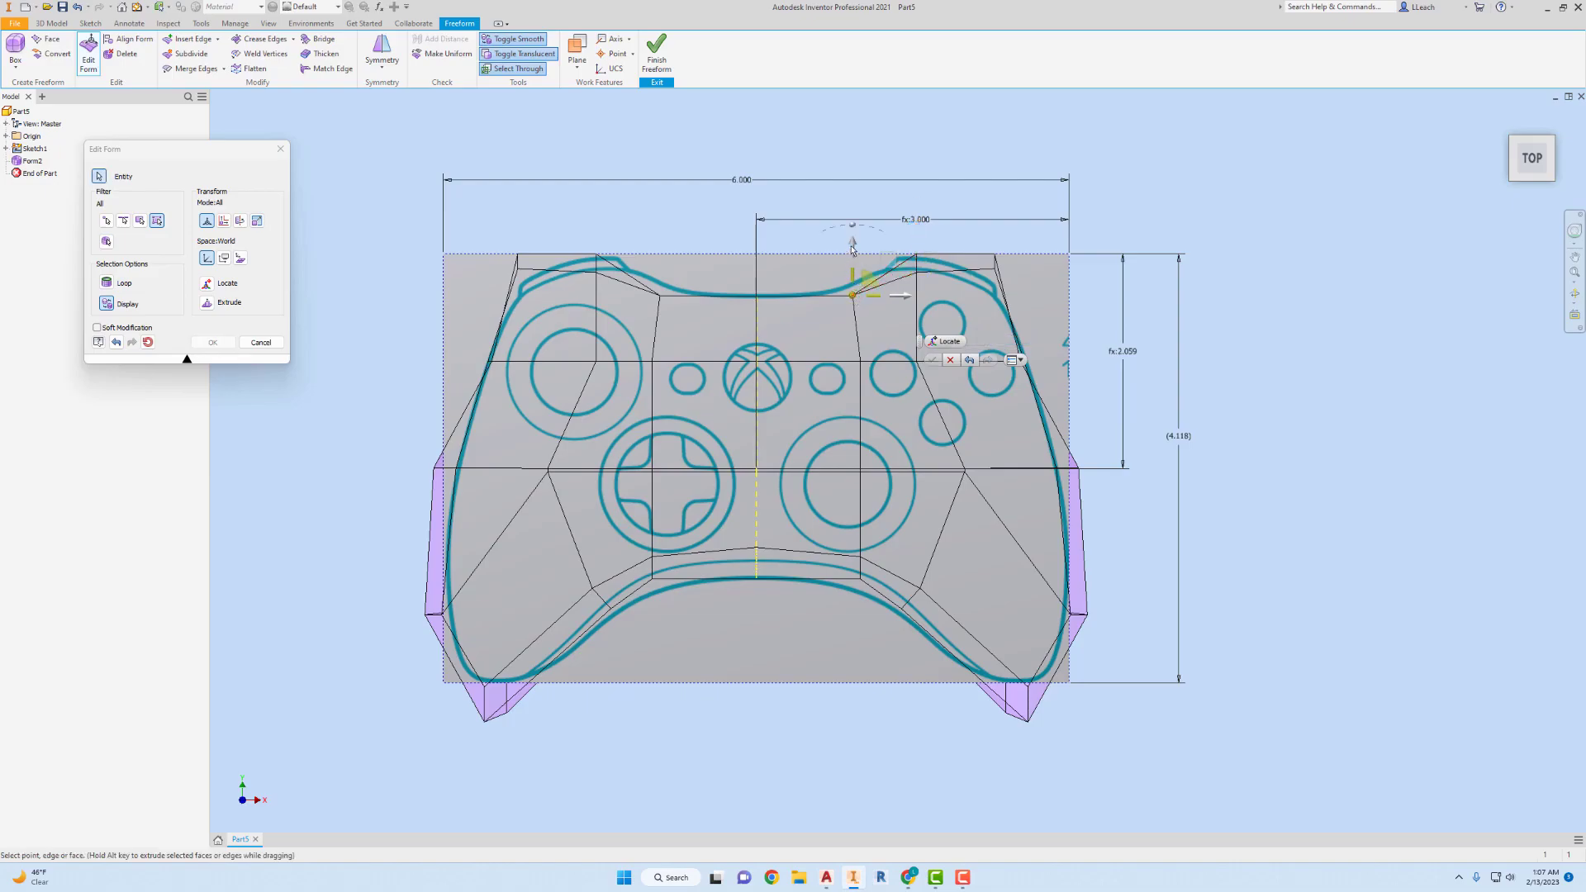
{"action": "left_click", "coordinate": [853, 295]}
{"action": "left_click_drag", "start_coordinate": [853, 253], "coordinate": [853, 273]}
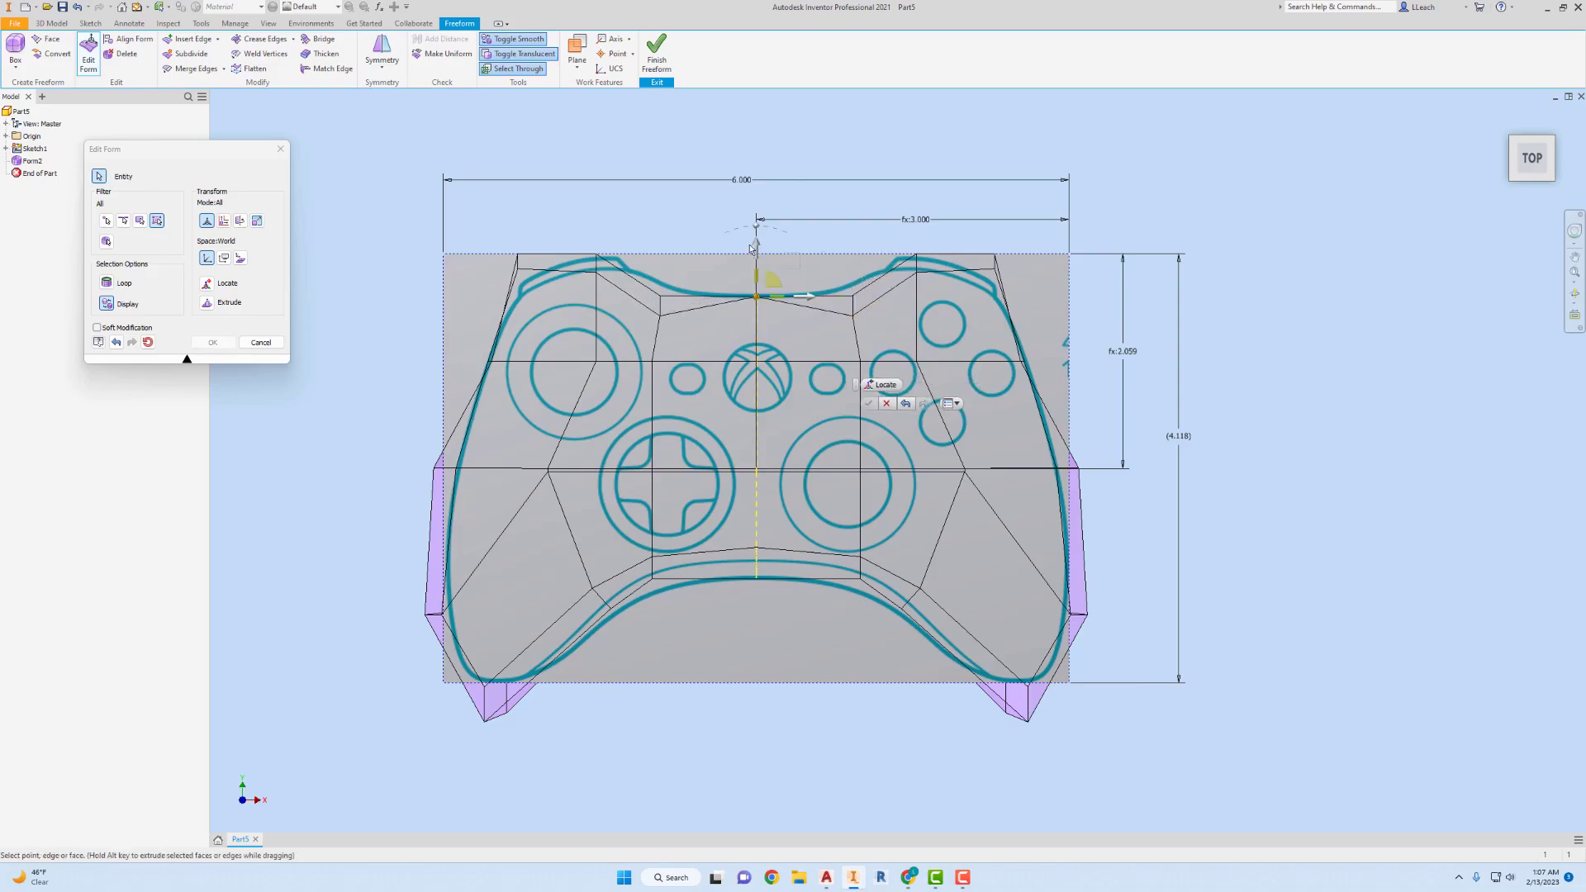
{"action": "left_click_drag", "start_coordinate": [756, 254], "coordinate": [756, 272]}
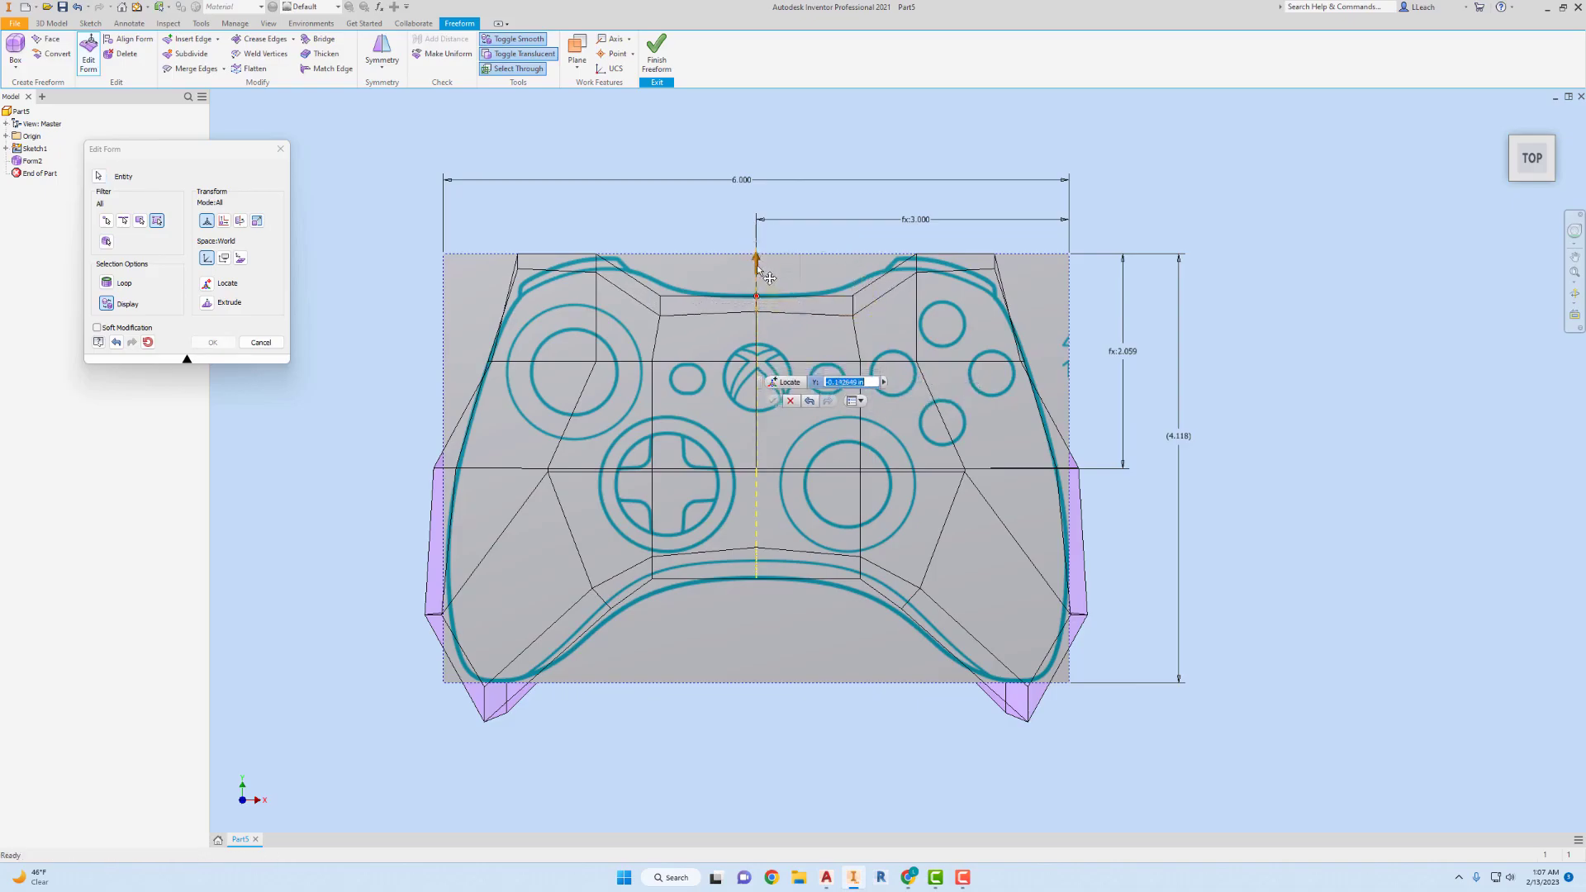
Move the inner corner point at the left shoulder about 0.1 in toward the centre and about 0.1 in down.
{"action": "left_click", "coordinate": [519, 269]}
{"action": "left_click_drag", "start_coordinate": [570, 271], "coordinate": [541, 252]}
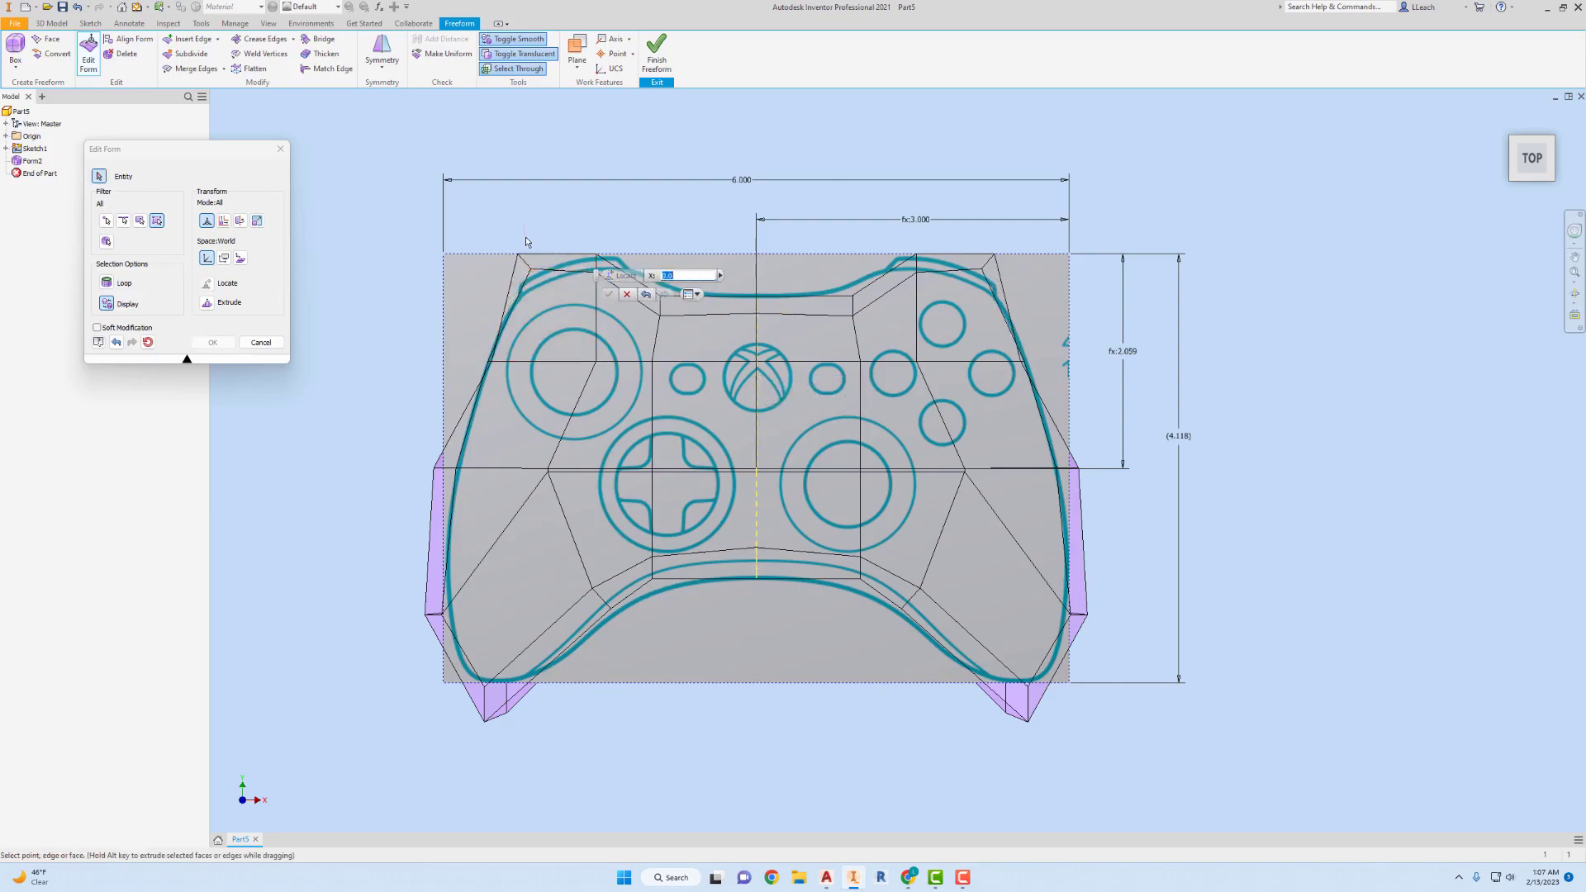
{"action": "left_click", "coordinate": [530, 266]}
{"action": "left_click_drag", "start_coordinate": [530, 232], "coordinate": [491, 358]}
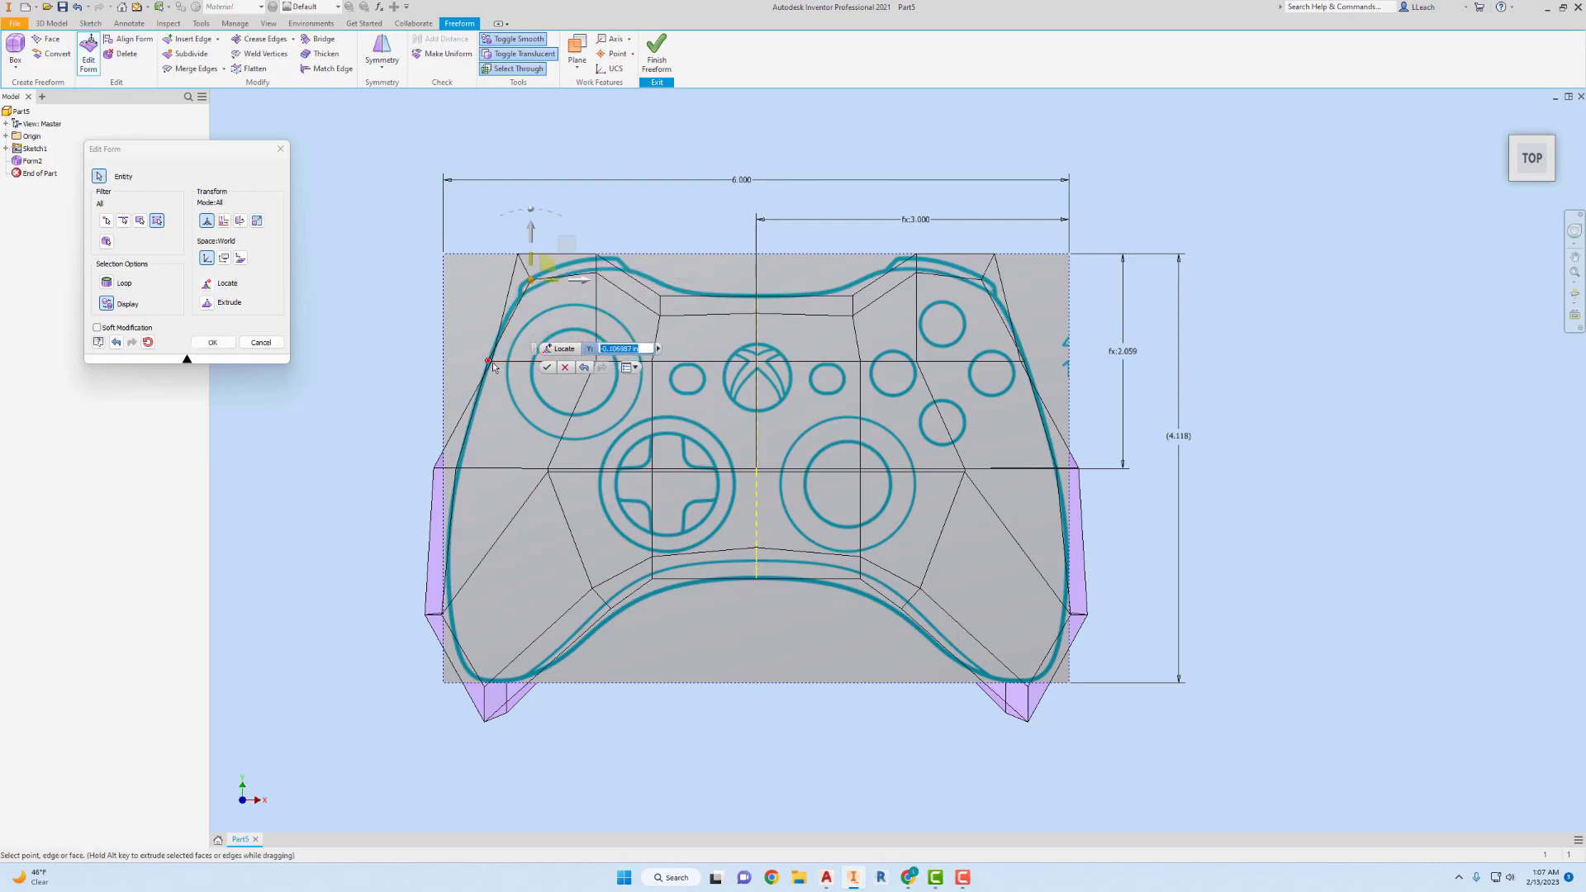
Move the upper side point on the left edge outward about 0.22 in beyond the controller outline.
{"action": "scroll", "coordinate": [485, 362], "scroll_direction": "up", "scroll_amount": 5}
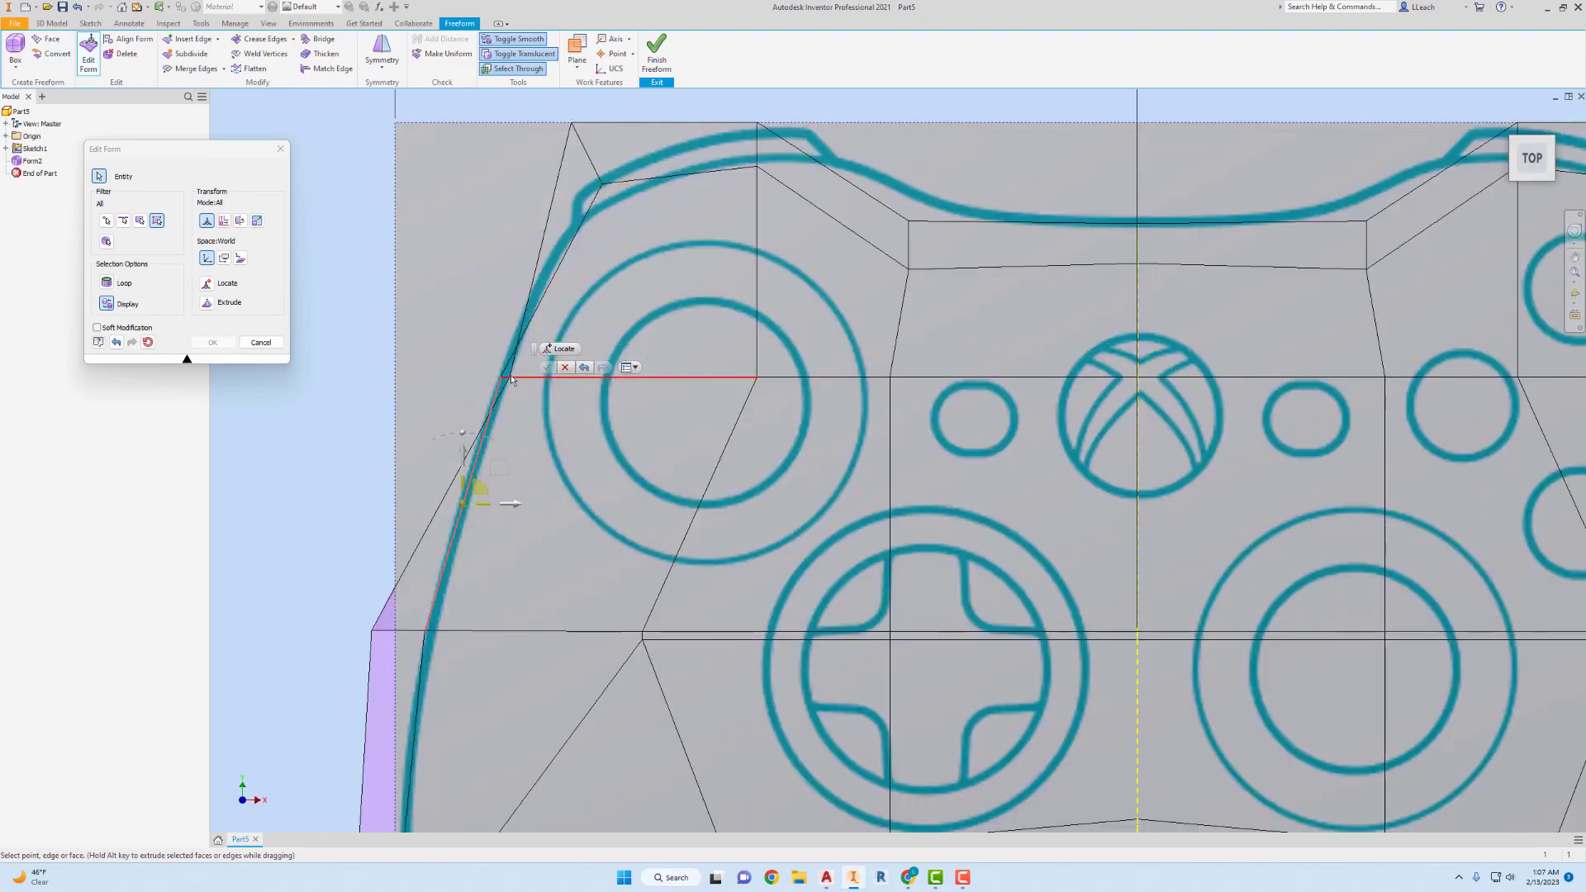
{"action": "left_click", "coordinate": [533, 361]}
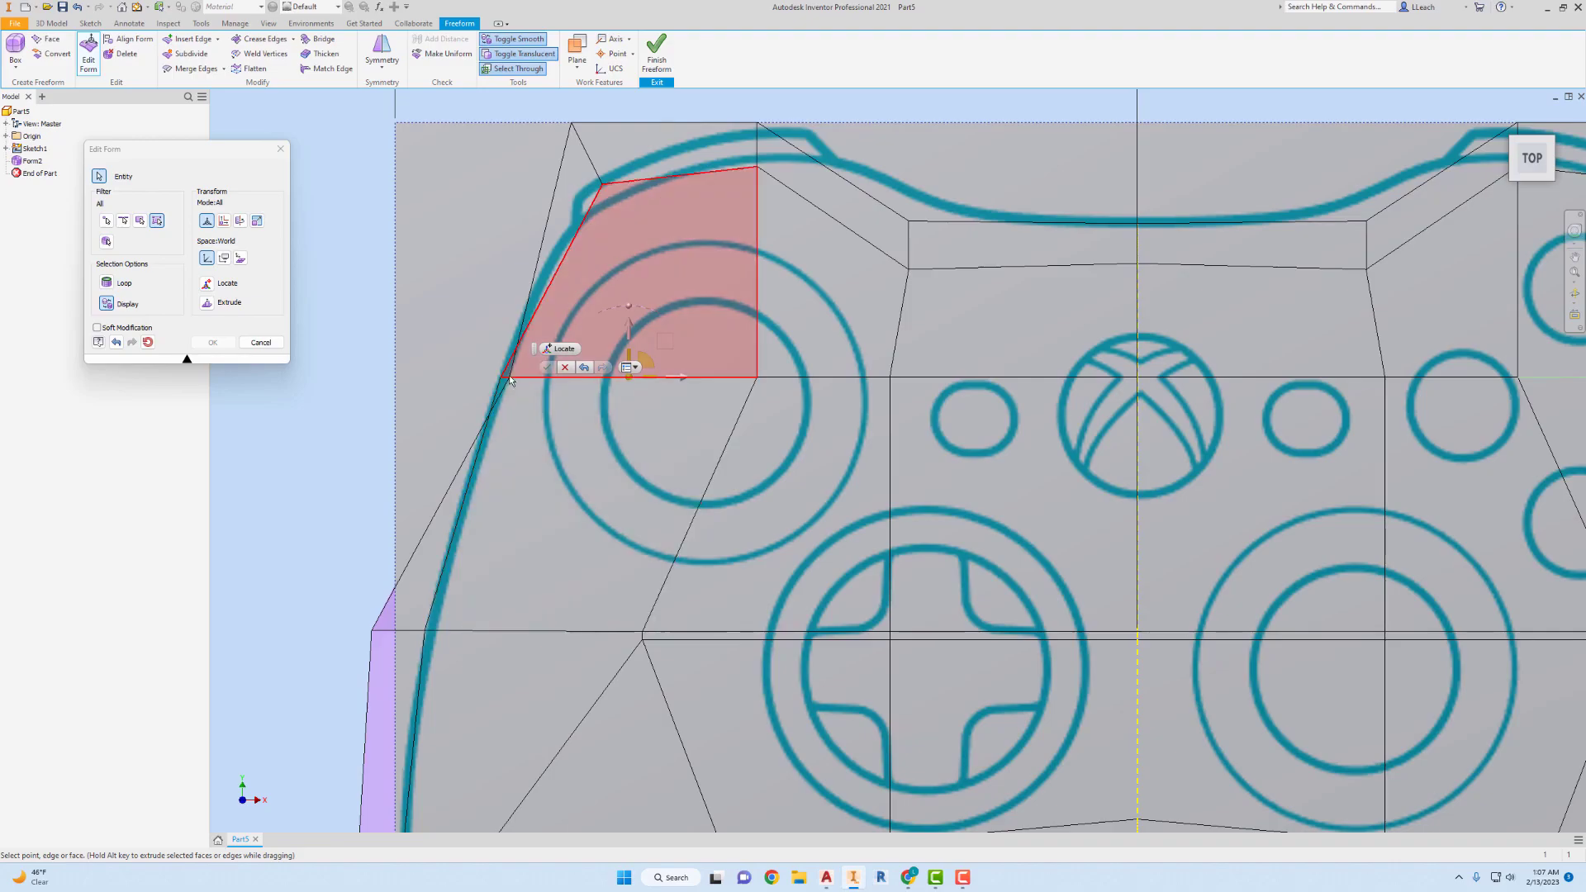
{"action": "scroll", "coordinate": [493, 334], "scroll_direction": "down", "scroll_amount": 3}
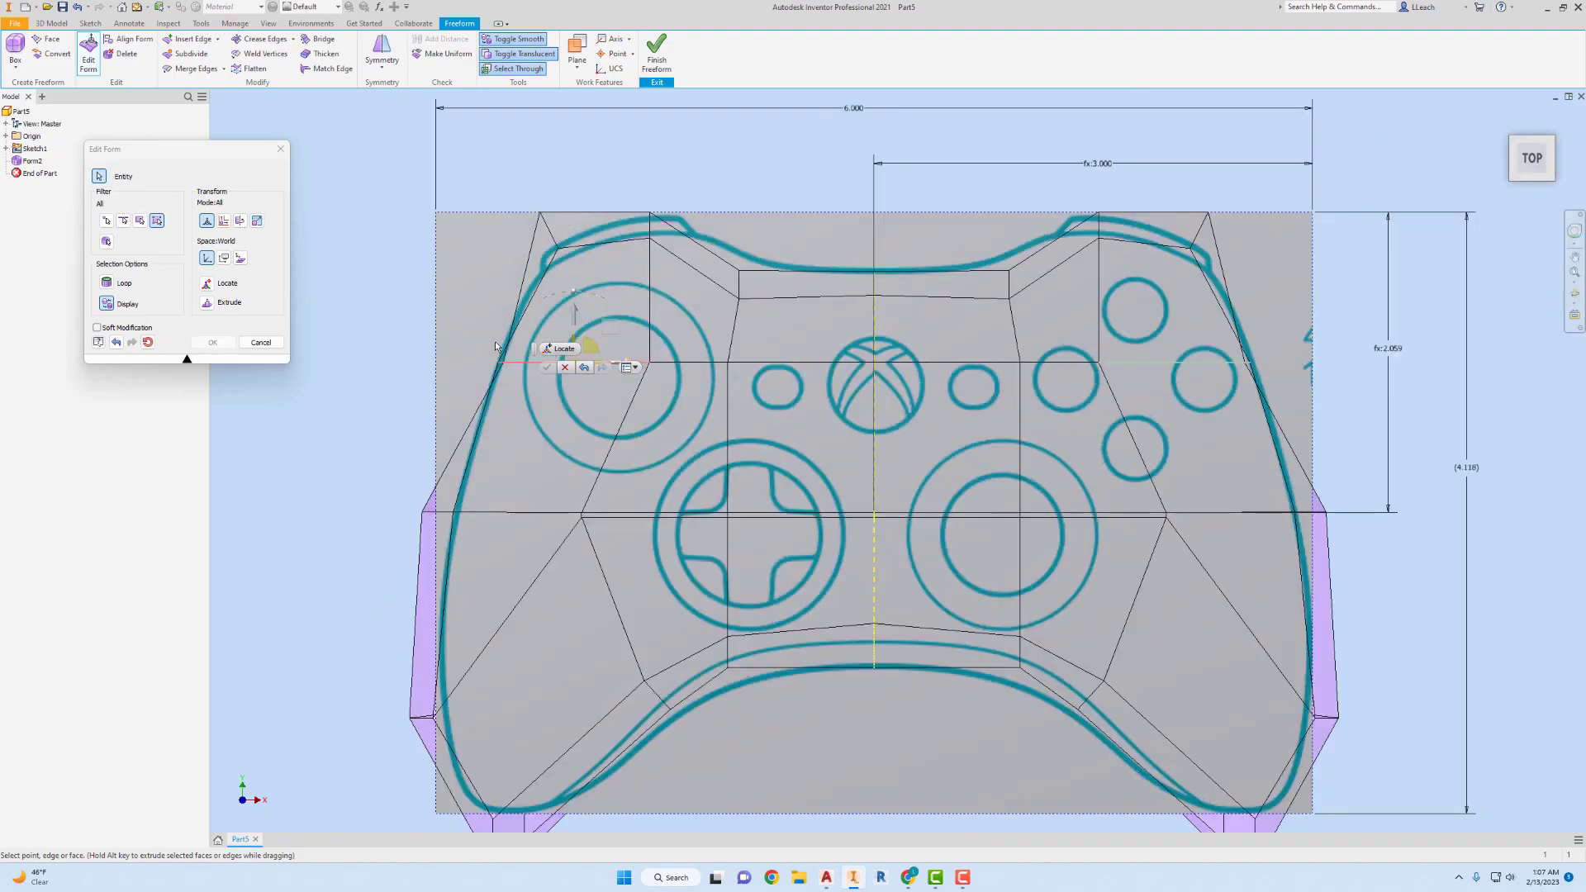
{"action": "scroll", "coordinate": [494, 352], "scroll_direction": "up", "scroll_amount": 3}
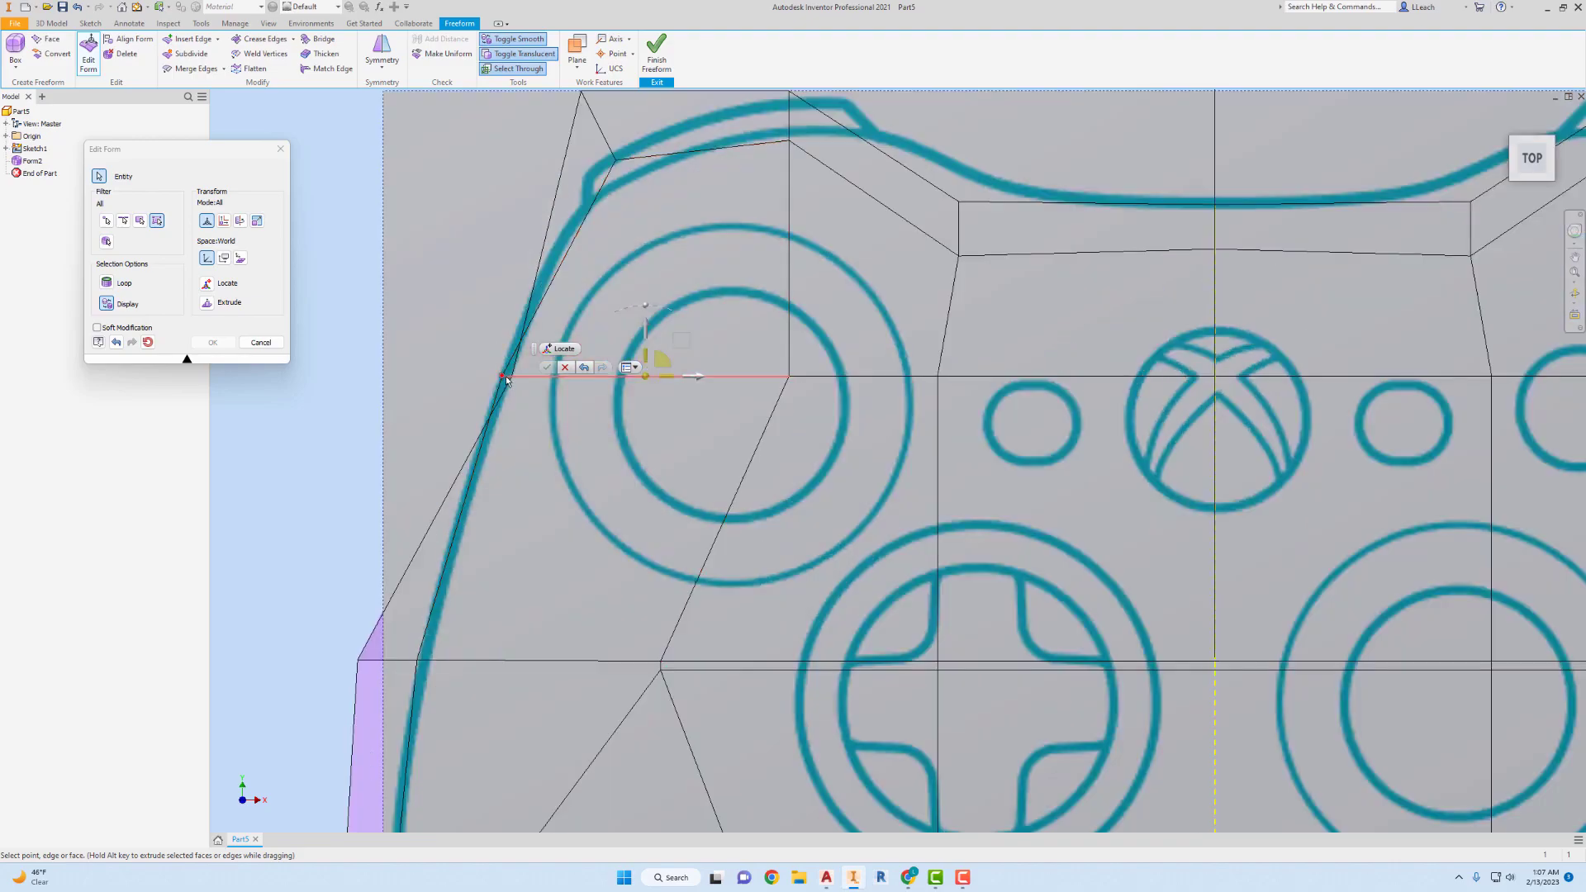
{"action": "left_click", "coordinate": [504, 378]}
{"action": "mouse_move", "coordinate": [545, 378]}
{"action": "left_mouse_down"}
{"action": "mouse_move", "coordinate": [580, 384]}
{"action": "mouse_move", "coordinate": [501, 370]}
{"action": "left_mouse_up"}
{"action": "left_click", "coordinate": [512, 376]}
{"action": "scroll", "coordinate": [583, 378], "scroll_direction": "down", "scroll_amount": 5}
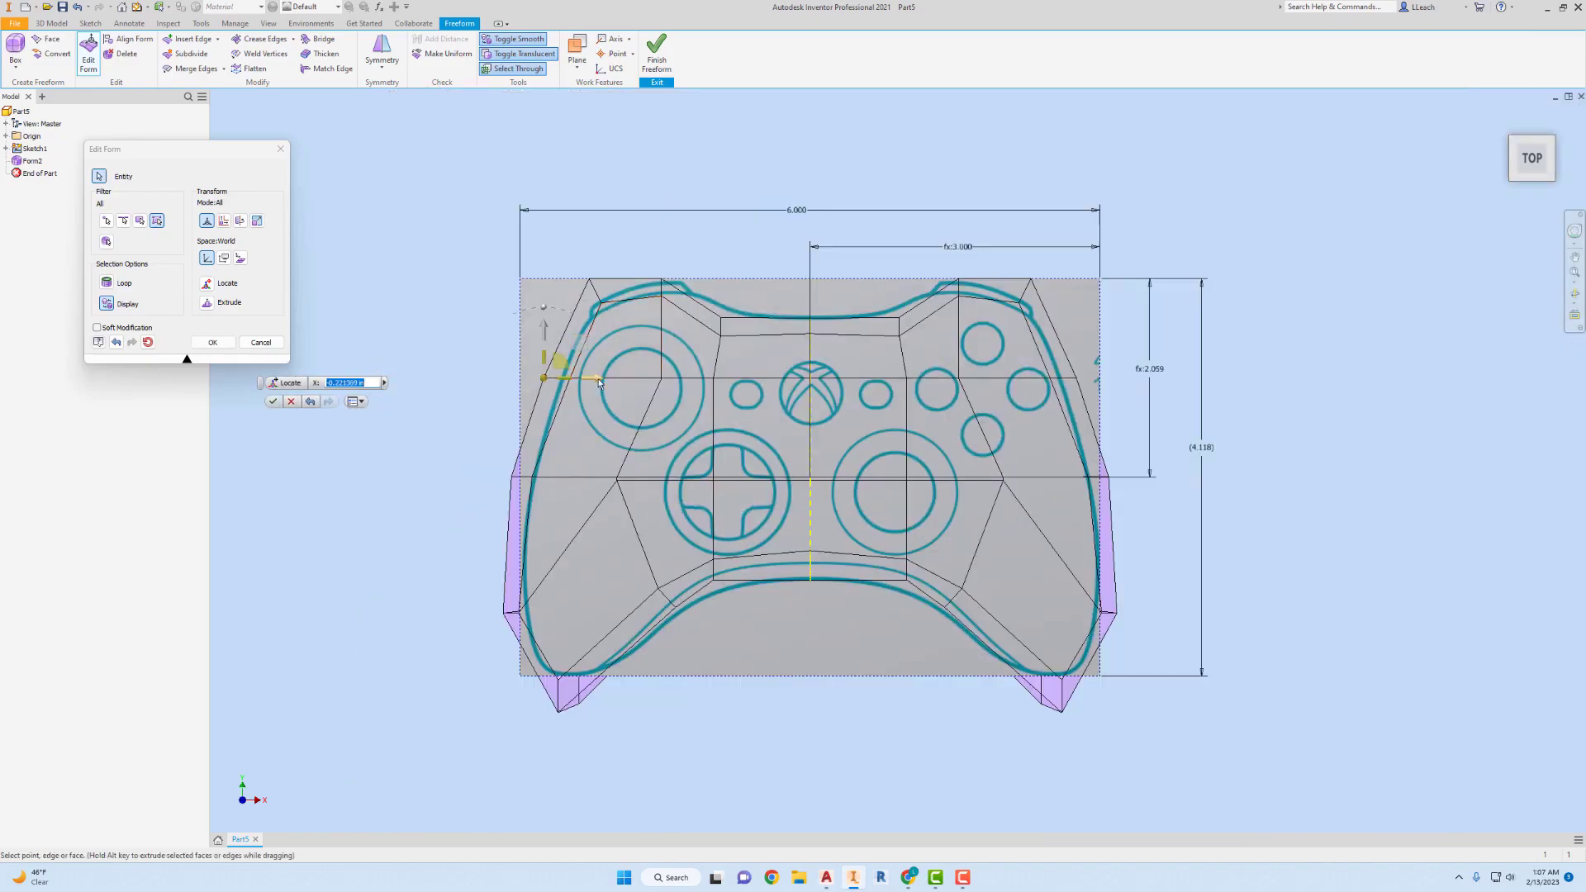
{"action": "left_click", "coordinate": [597, 380]}
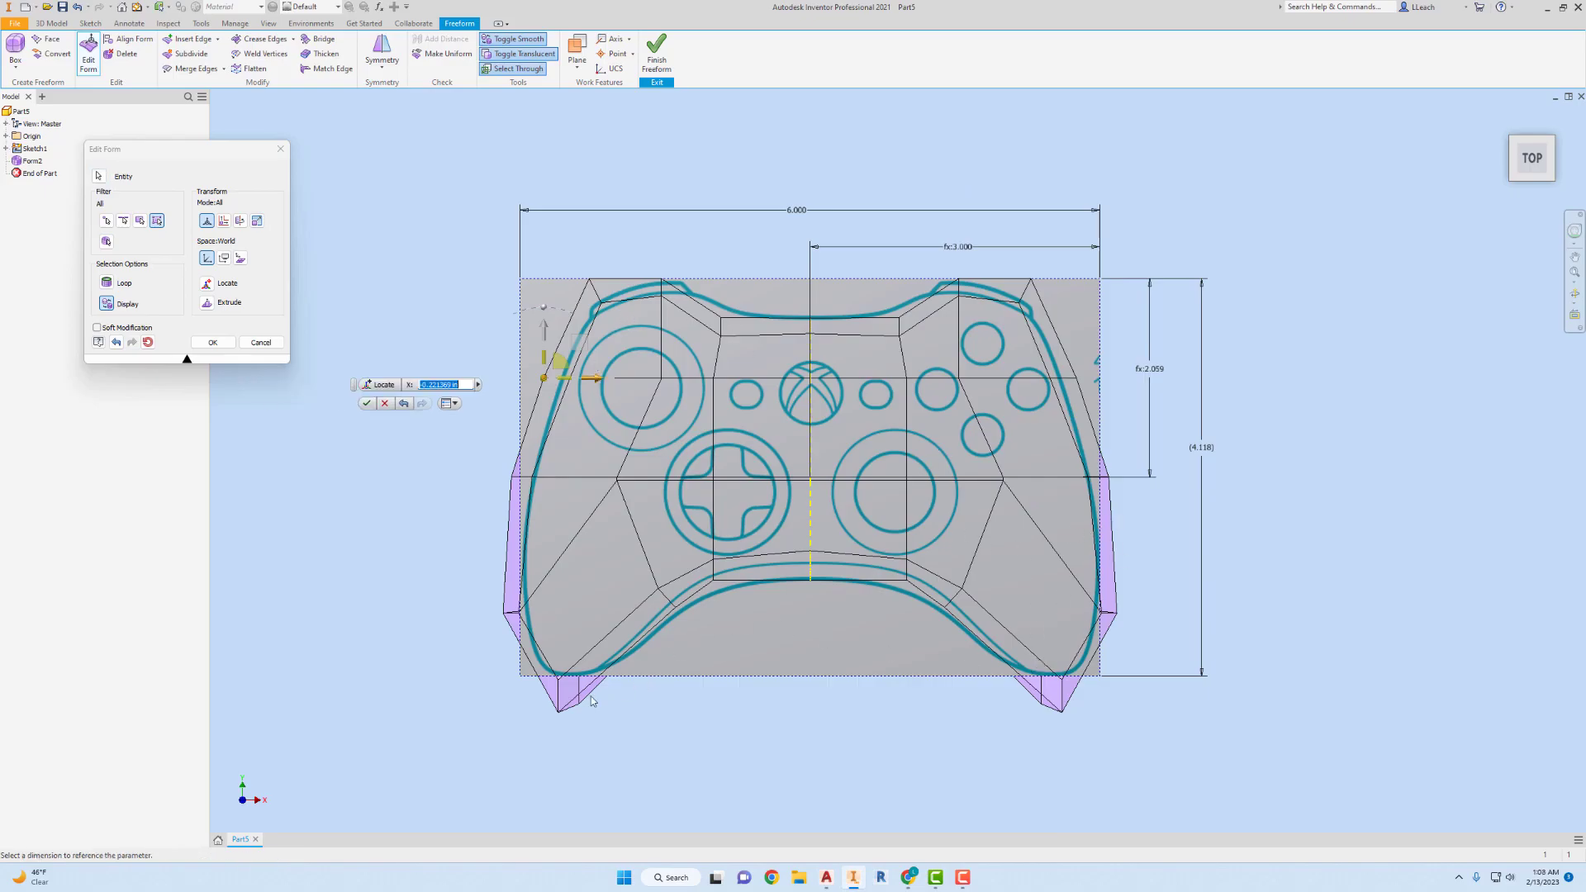
{"action": "left_click", "coordinate": [559, 711]}
{"action": "left_click", "coordinate": [366, 403]}
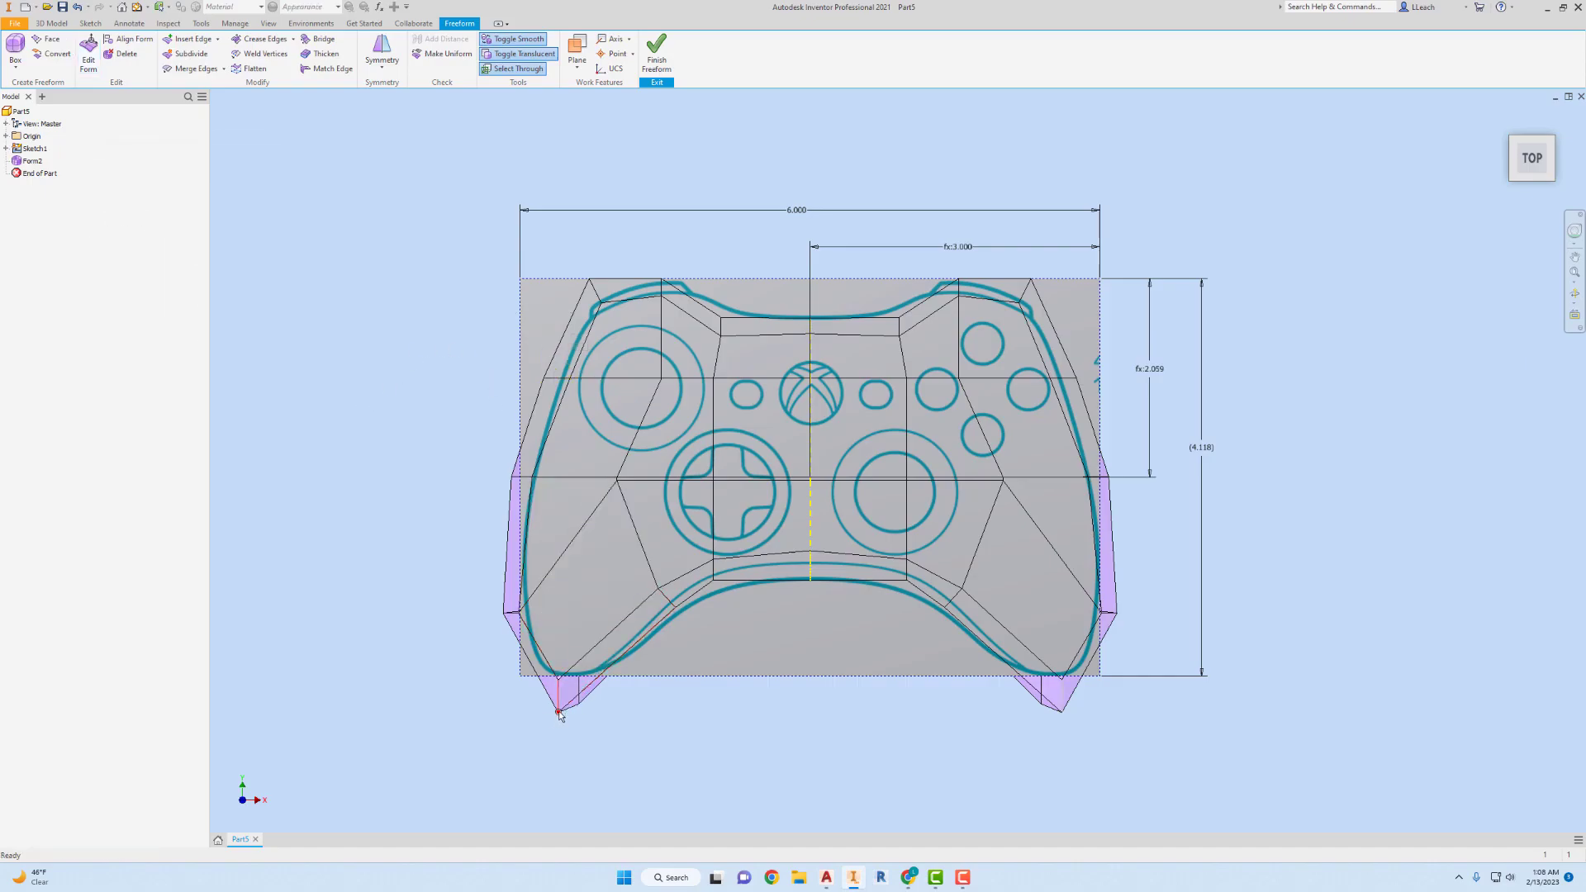
Raise the left handle's tip point about 0.12 in, and switch the form display to smooth and opaque.
{"action": "left_click", "coordinate": [88, 54]}
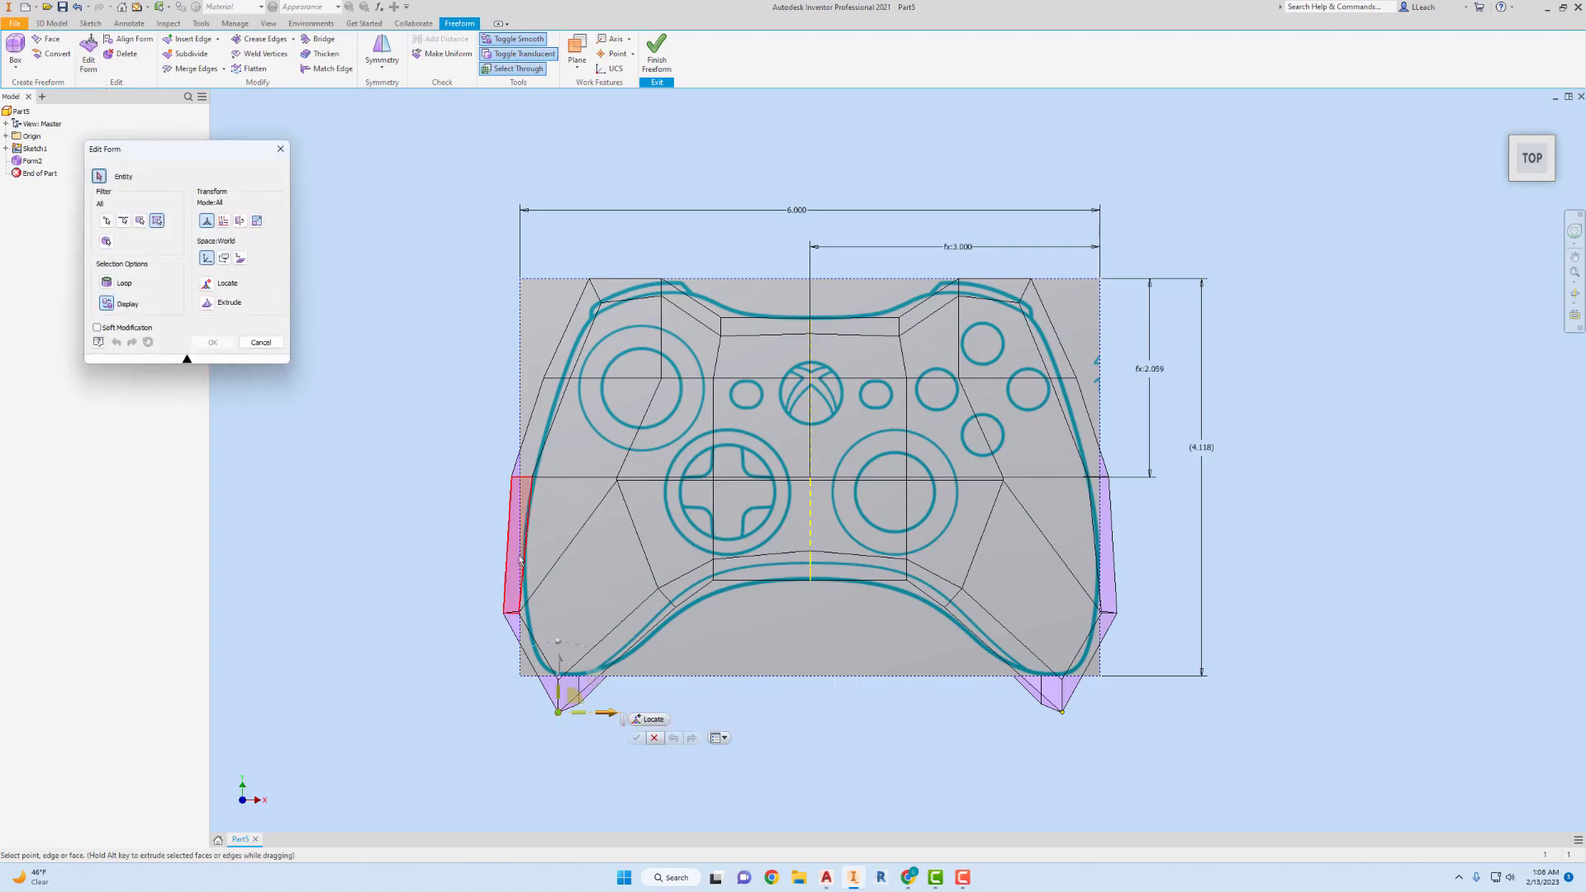
{"action": "left_click_drag", "start_coordinate": [560, 671], "coordinate": [561, 652]}
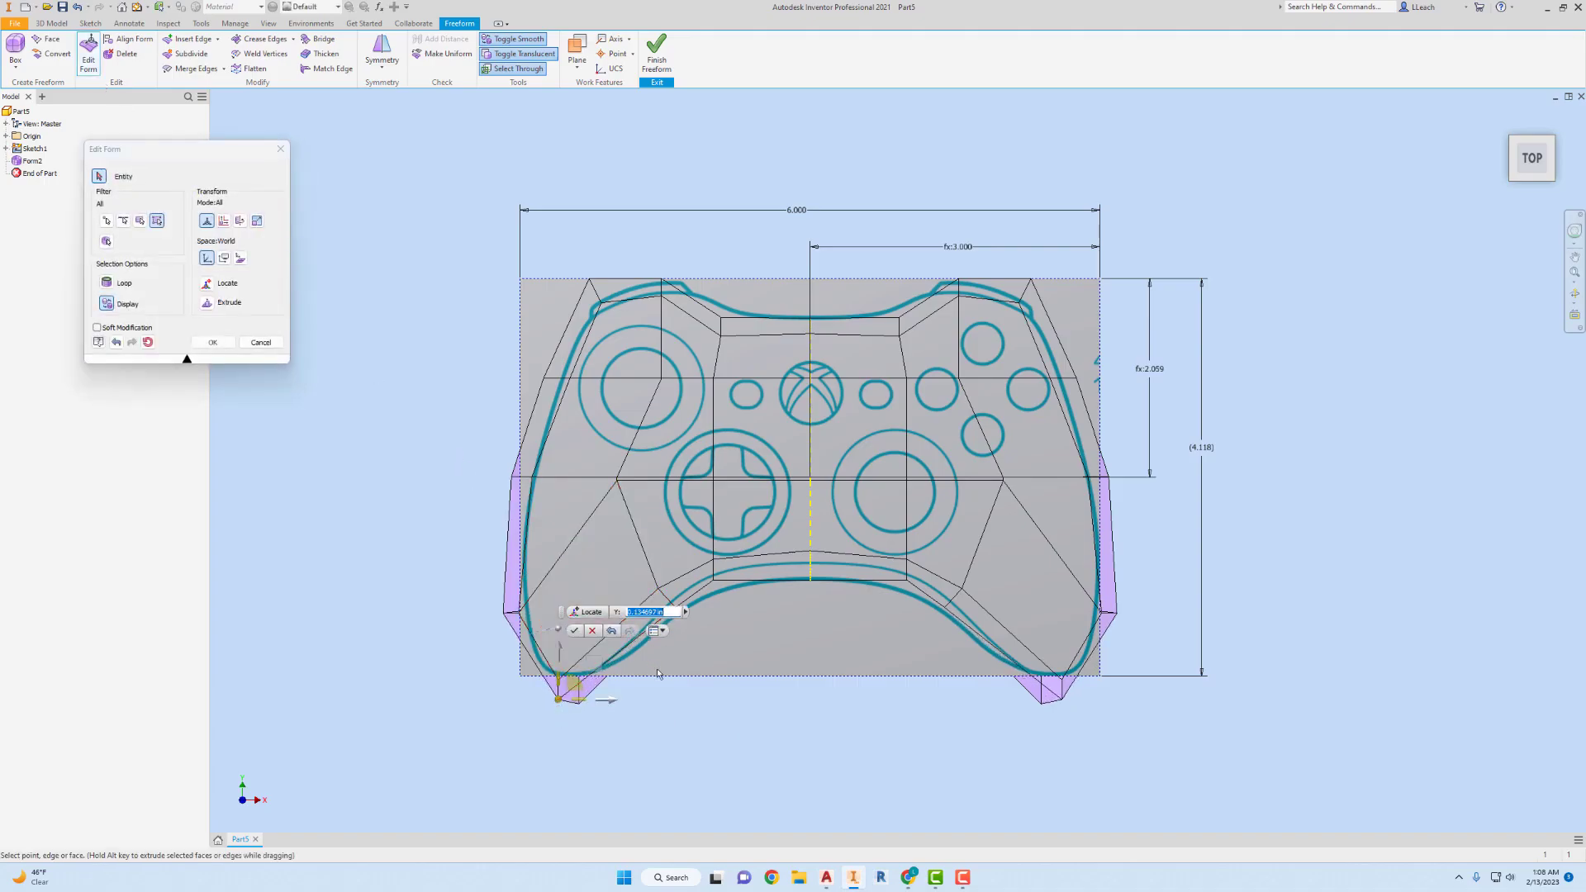
{"action": "left_click", "coordinate": [517, 40]}
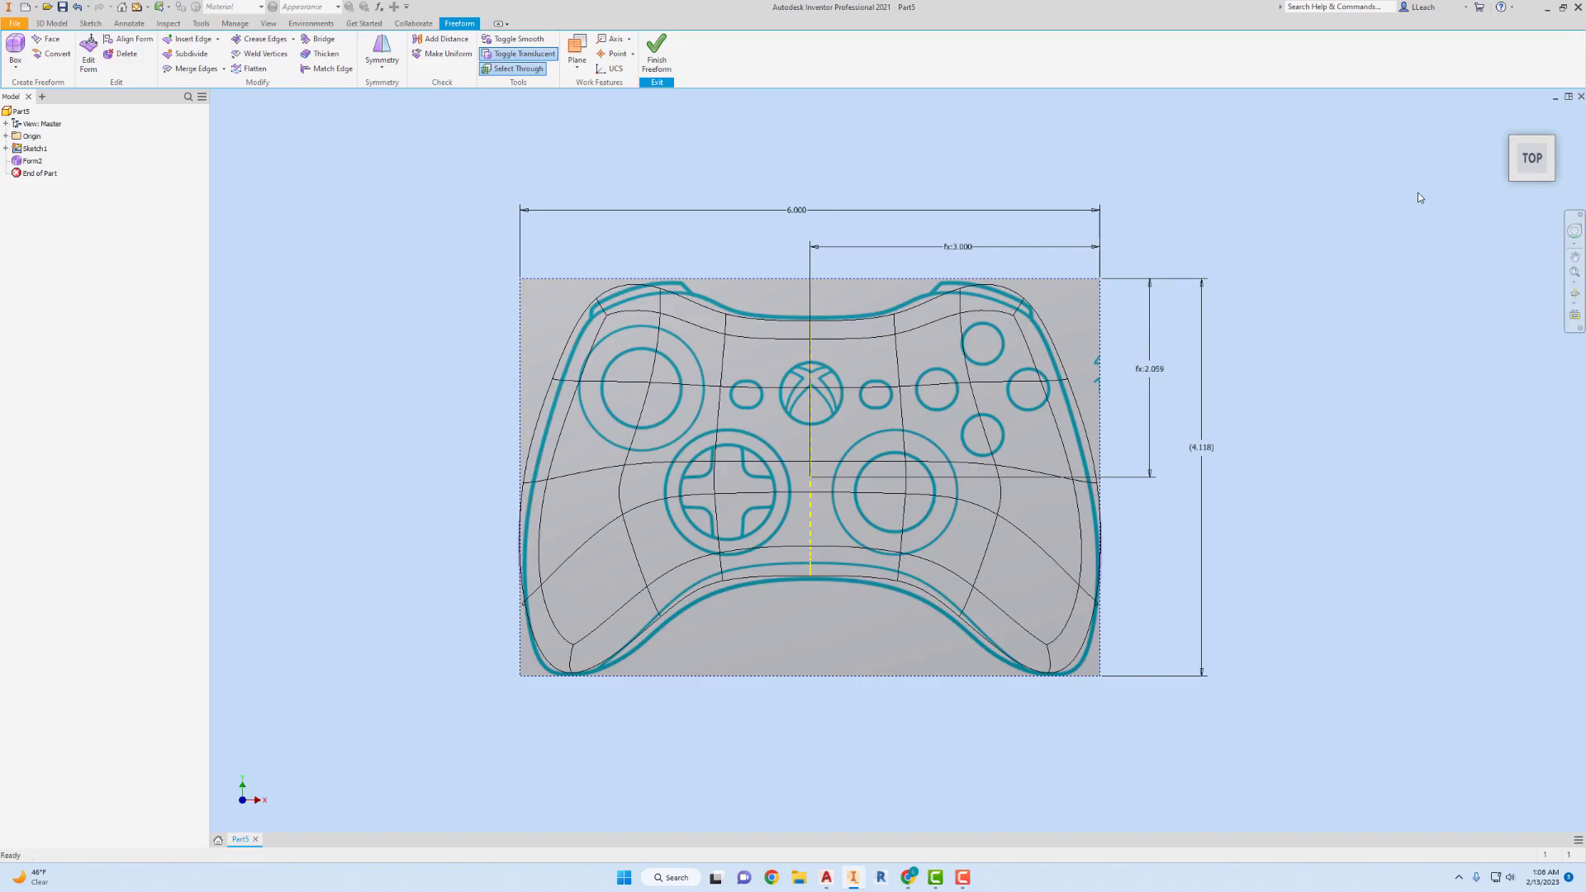
{"action": "left_click", "coordinate": [507, 54]}
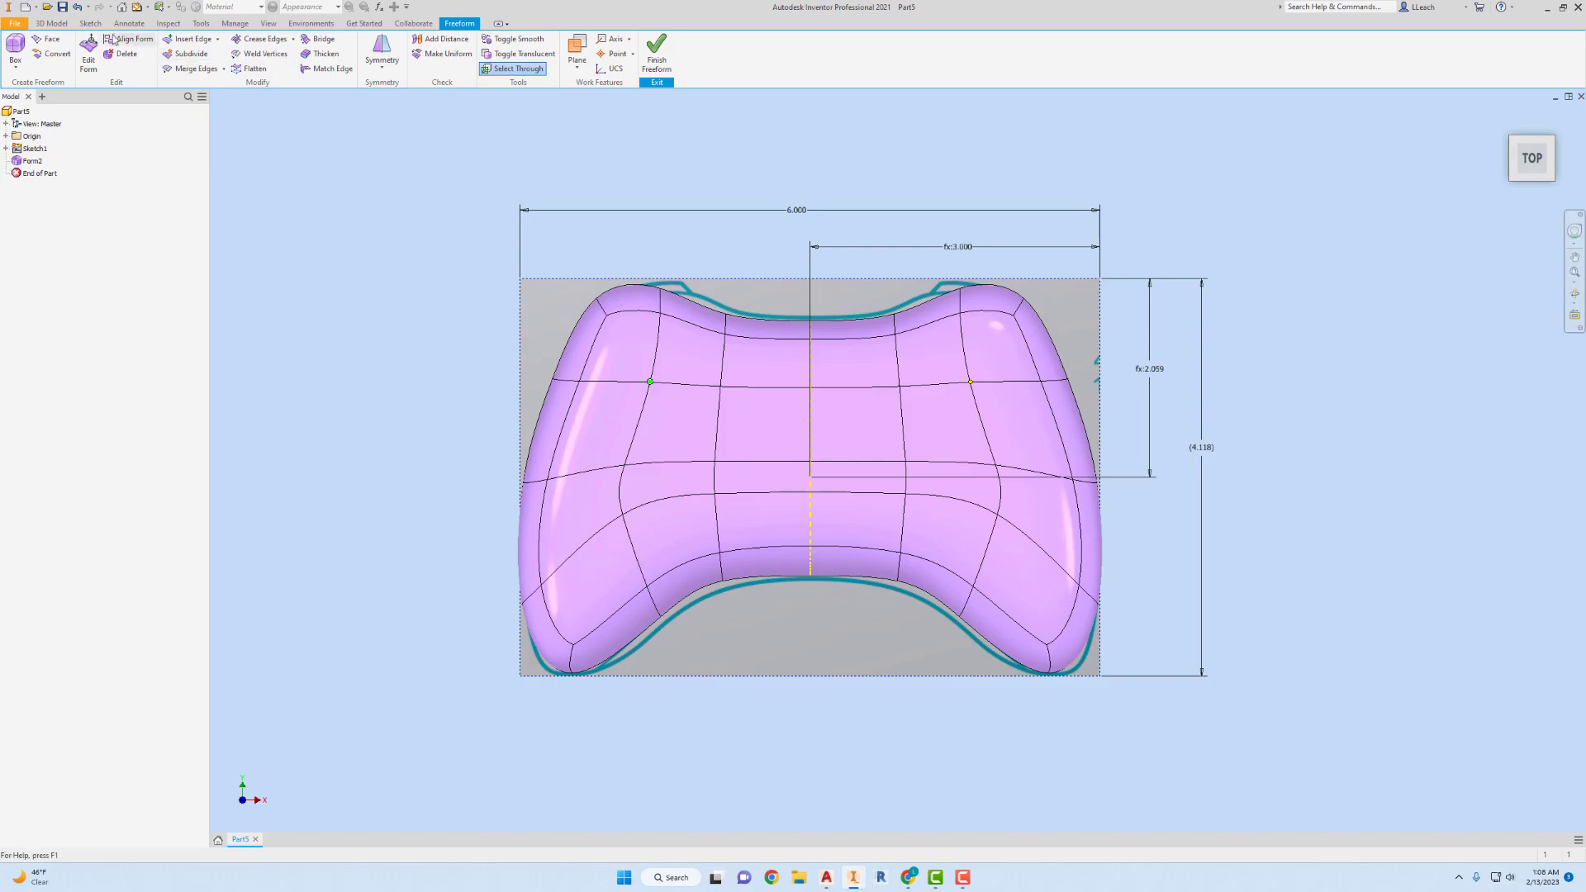
On the top face's left grid line, move the upper point outward and the point near the handle inward about 0.2 in.
{"action": "left_click", "coordinate": [88, 51]}
{"action": "left_click", "coordinate": [687, 351]}
{"action": "left_click_drag", "start_coordinate": [701, 382], "coordinate": [675, 398]}
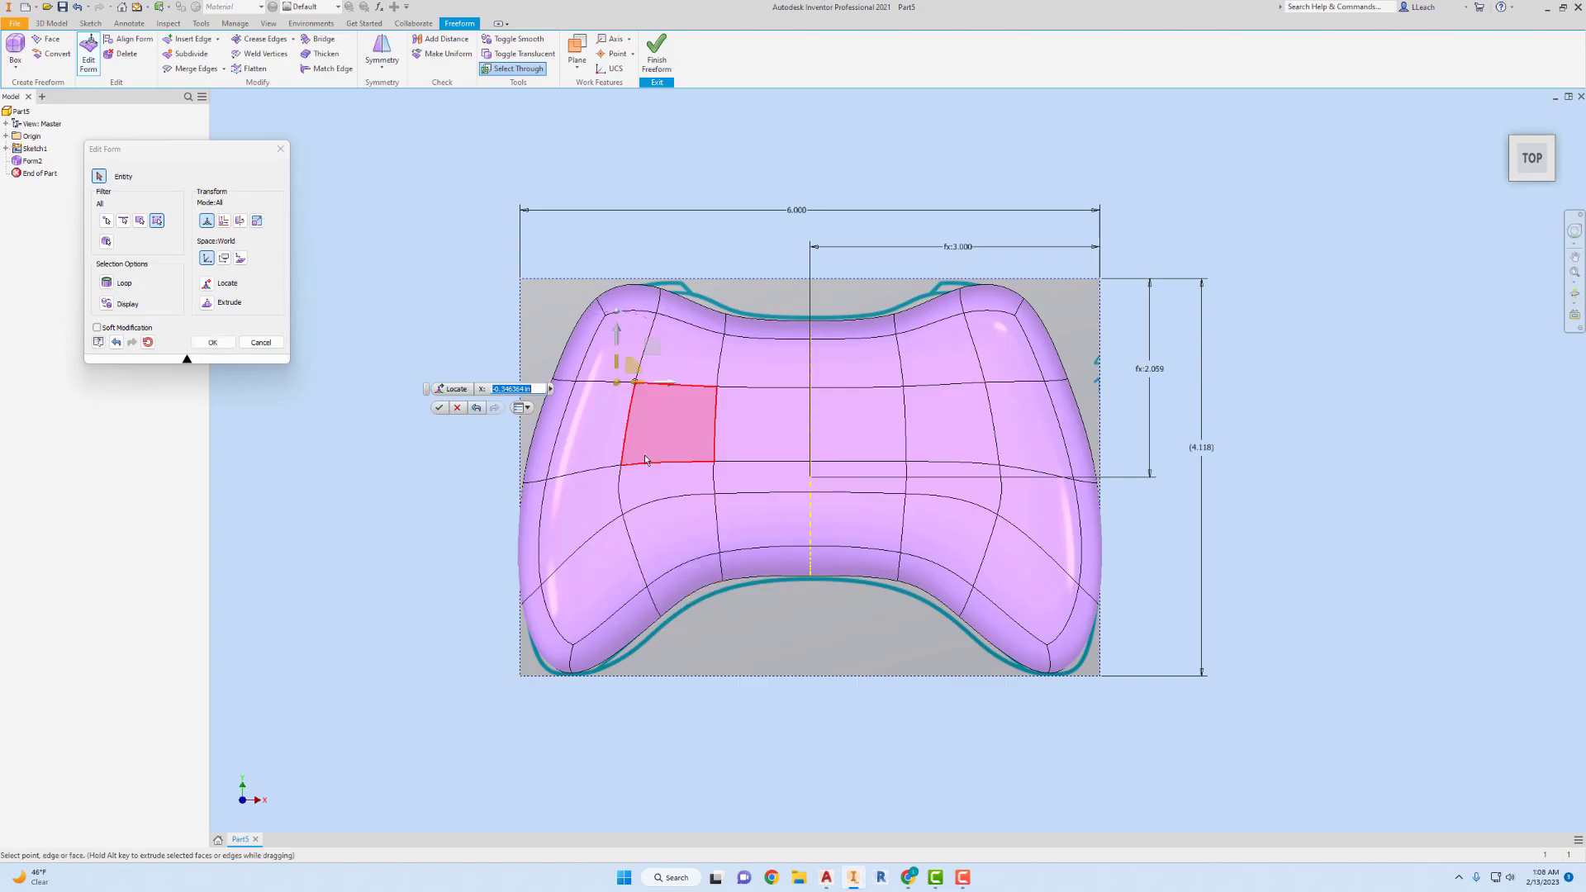
{"action": "left_click", "coordinate": [620, 496]}
{"action": "left_click_drag", "start_coordinate": [667, 491], "coordinate": [686, 492]}
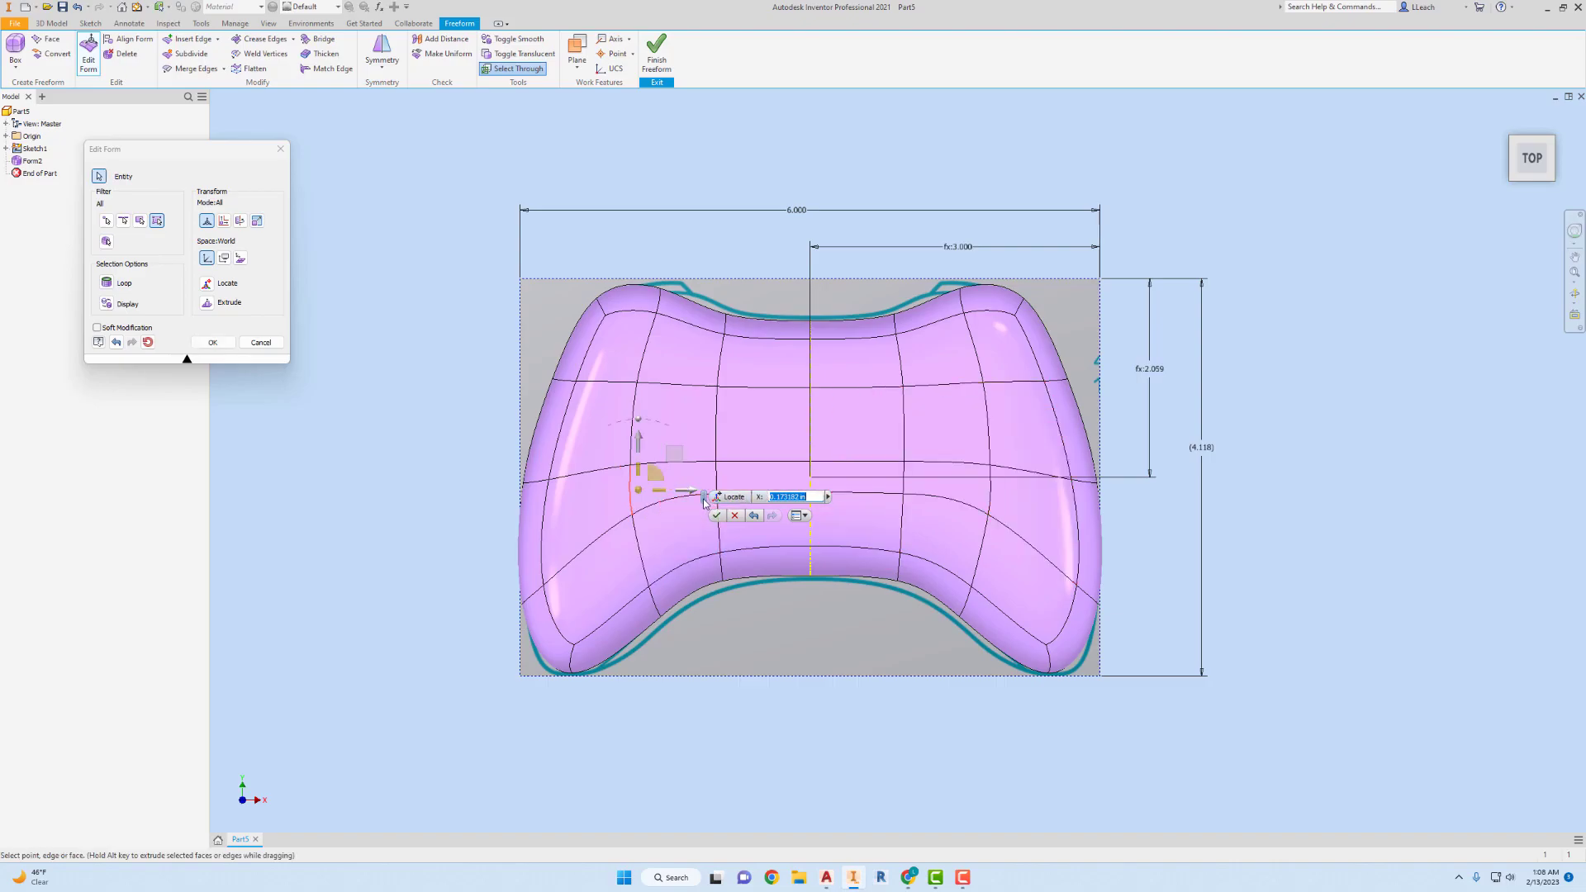
Raise the lower-middle row's centre point about 0.17 in in the top view, and move the centre point of the row above it up.
{"action": "left_click_drag", "start_coordinate": [705, 498], "coordinate": [620, 232]}
{"action": "left_click", "coordinate": [809, 494]}
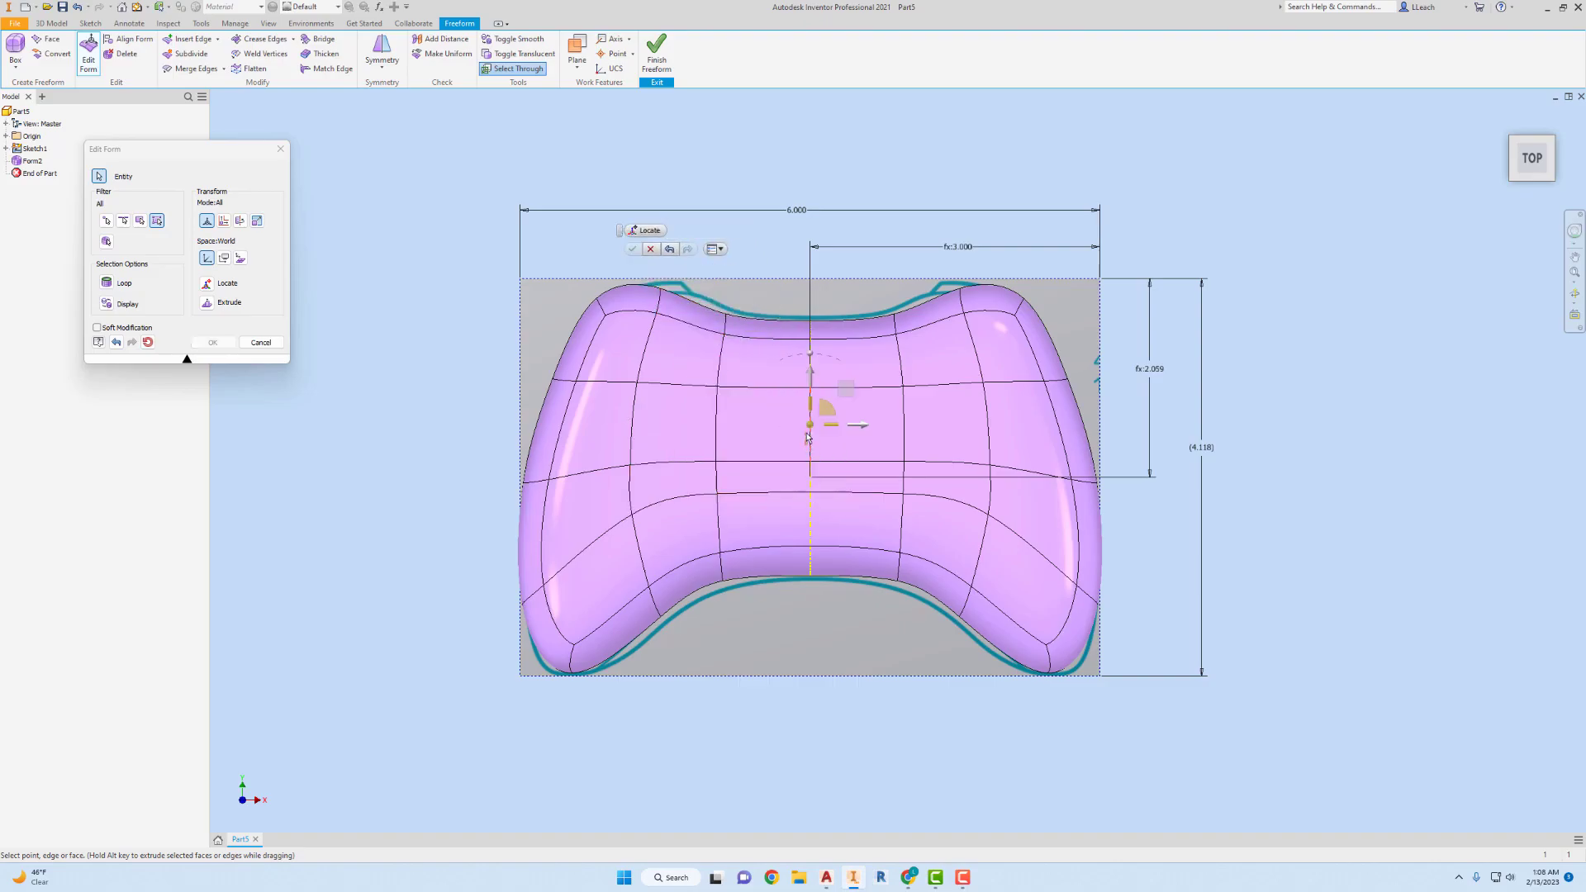
{"action": "left_click", "coordinate": [810, 442]}
{"action": "left_click", "coordinate": [812, 464]}
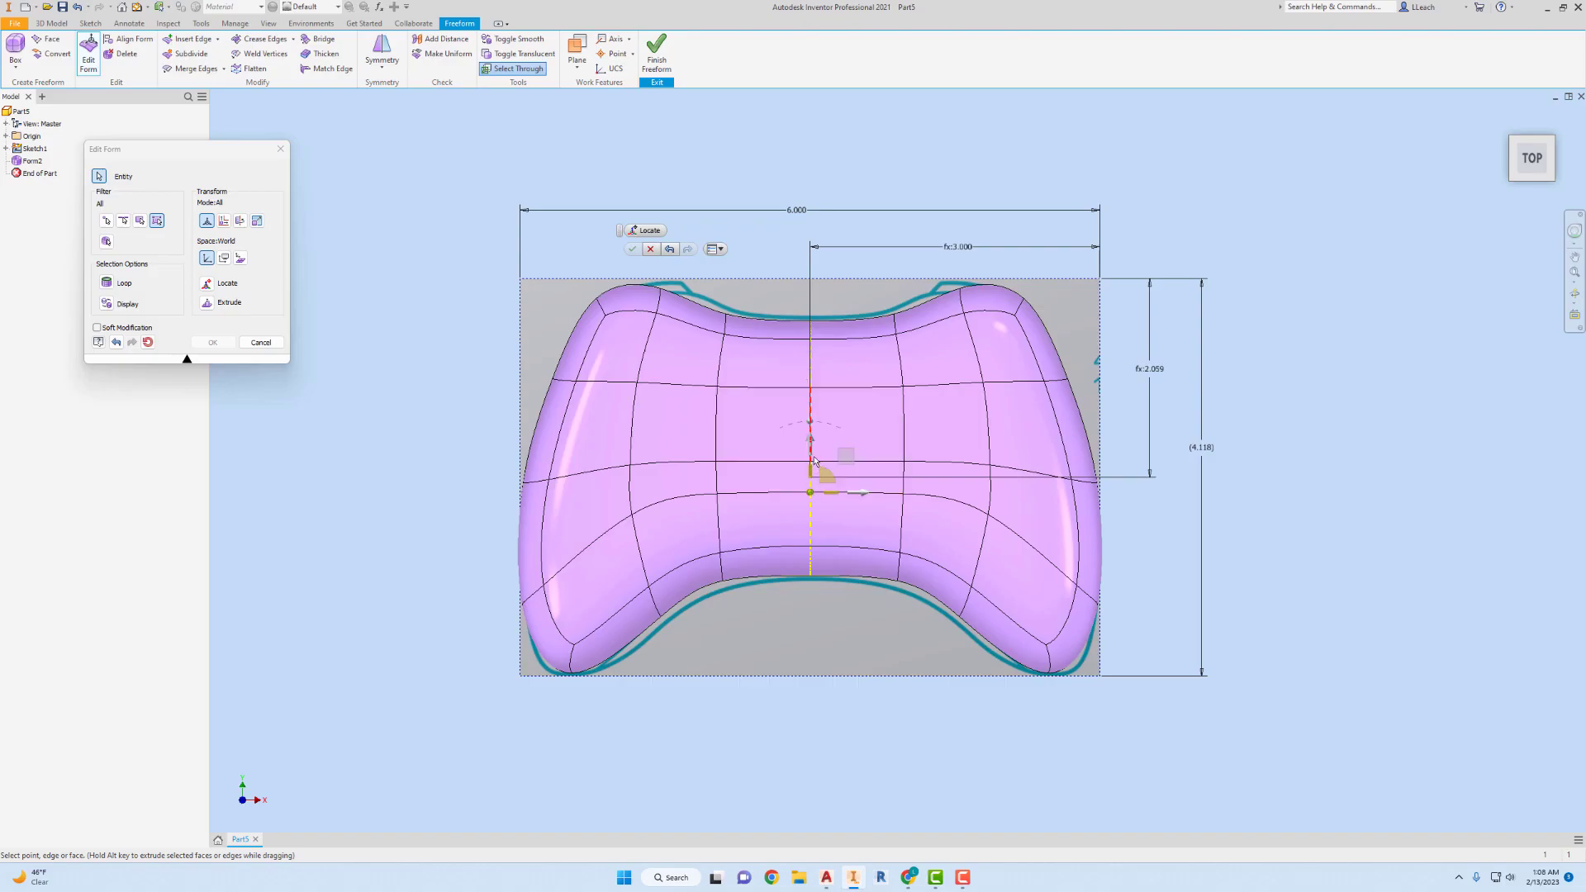
{"action": "left_click_drag", "start_coordinate": [808, 445], "coordinate": [810, 427]}
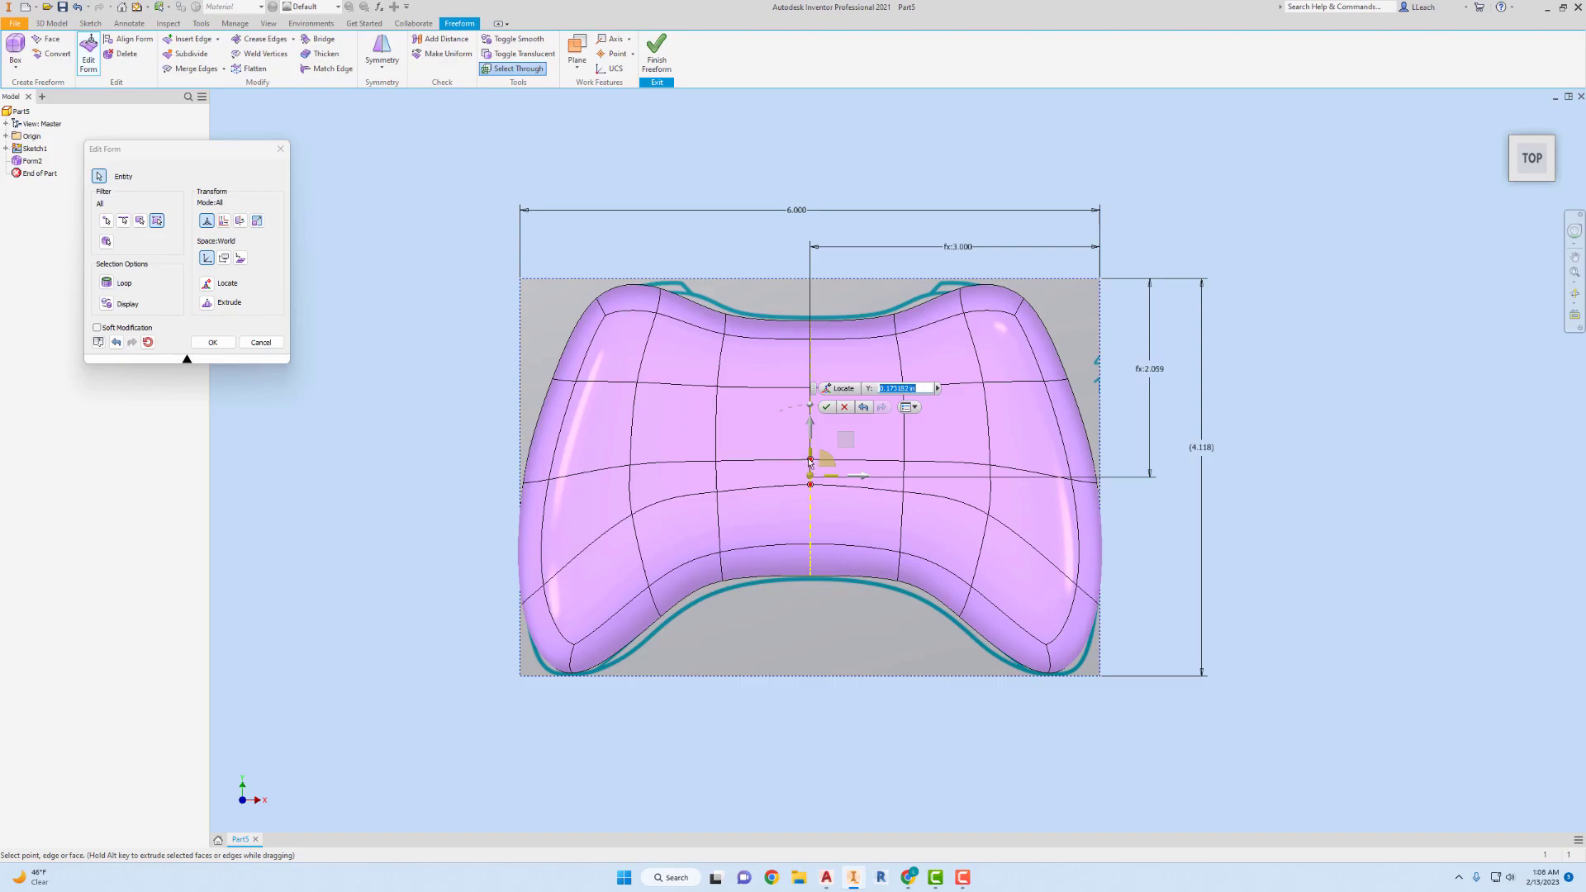
{"action": "left_click_drag", "start_coordinate": [810, 460], "coordinate": [813, 403]}
Move the upper-middle row's point left of the centre up about 0.21 in, and apply the form edits.
{"action": "left_click", "coordinate": [718, 457]}
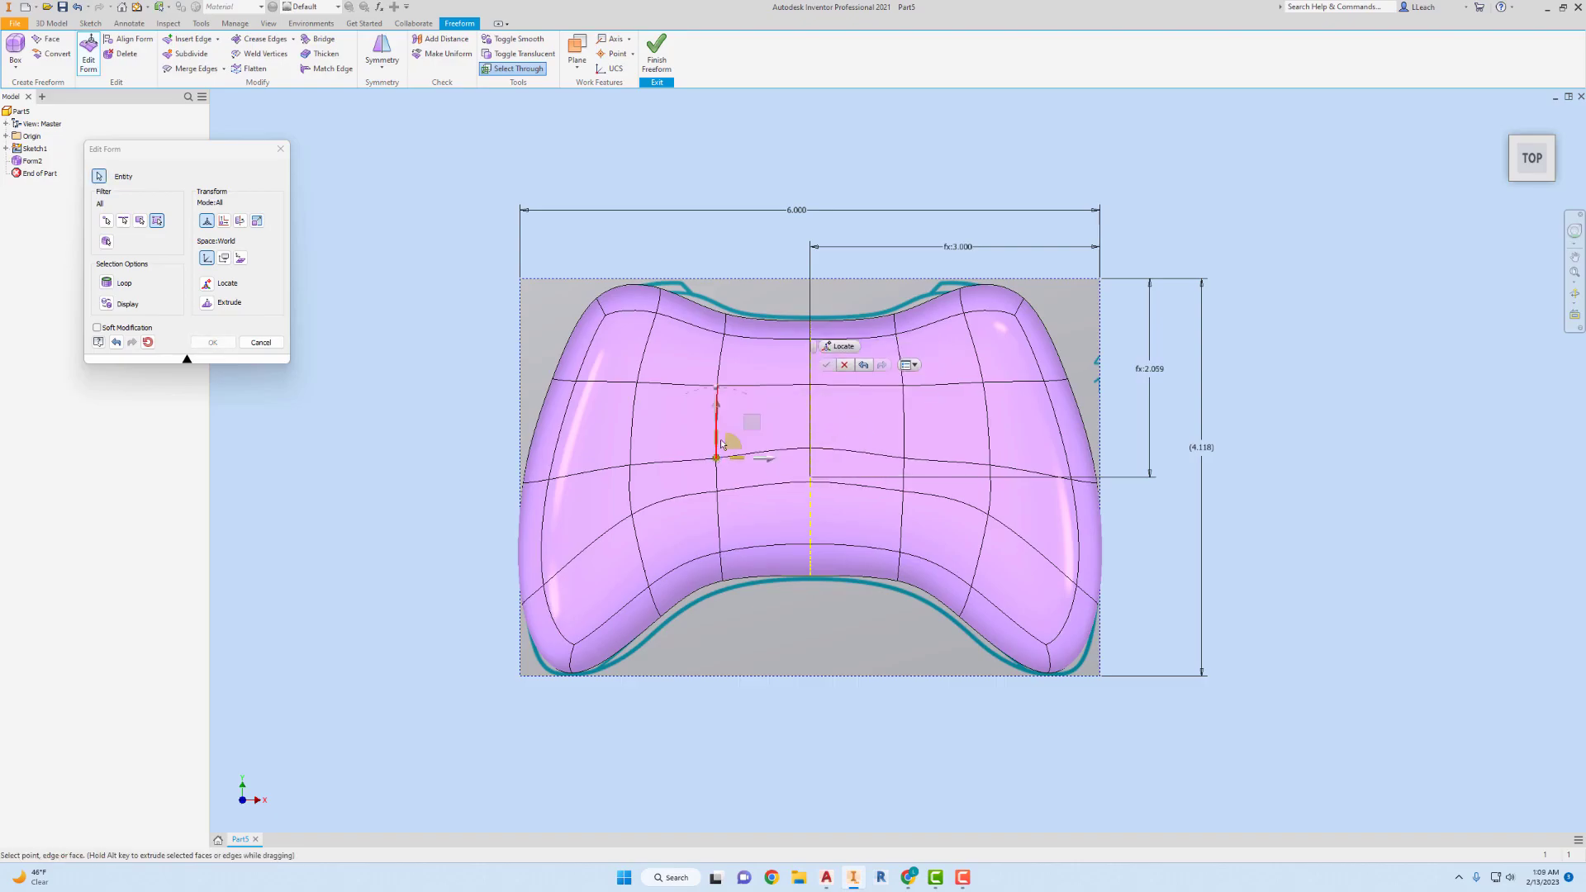
{"action": "left_click_drag", "start_coordinate": [719, 419], "coordinate": [742, 388]}
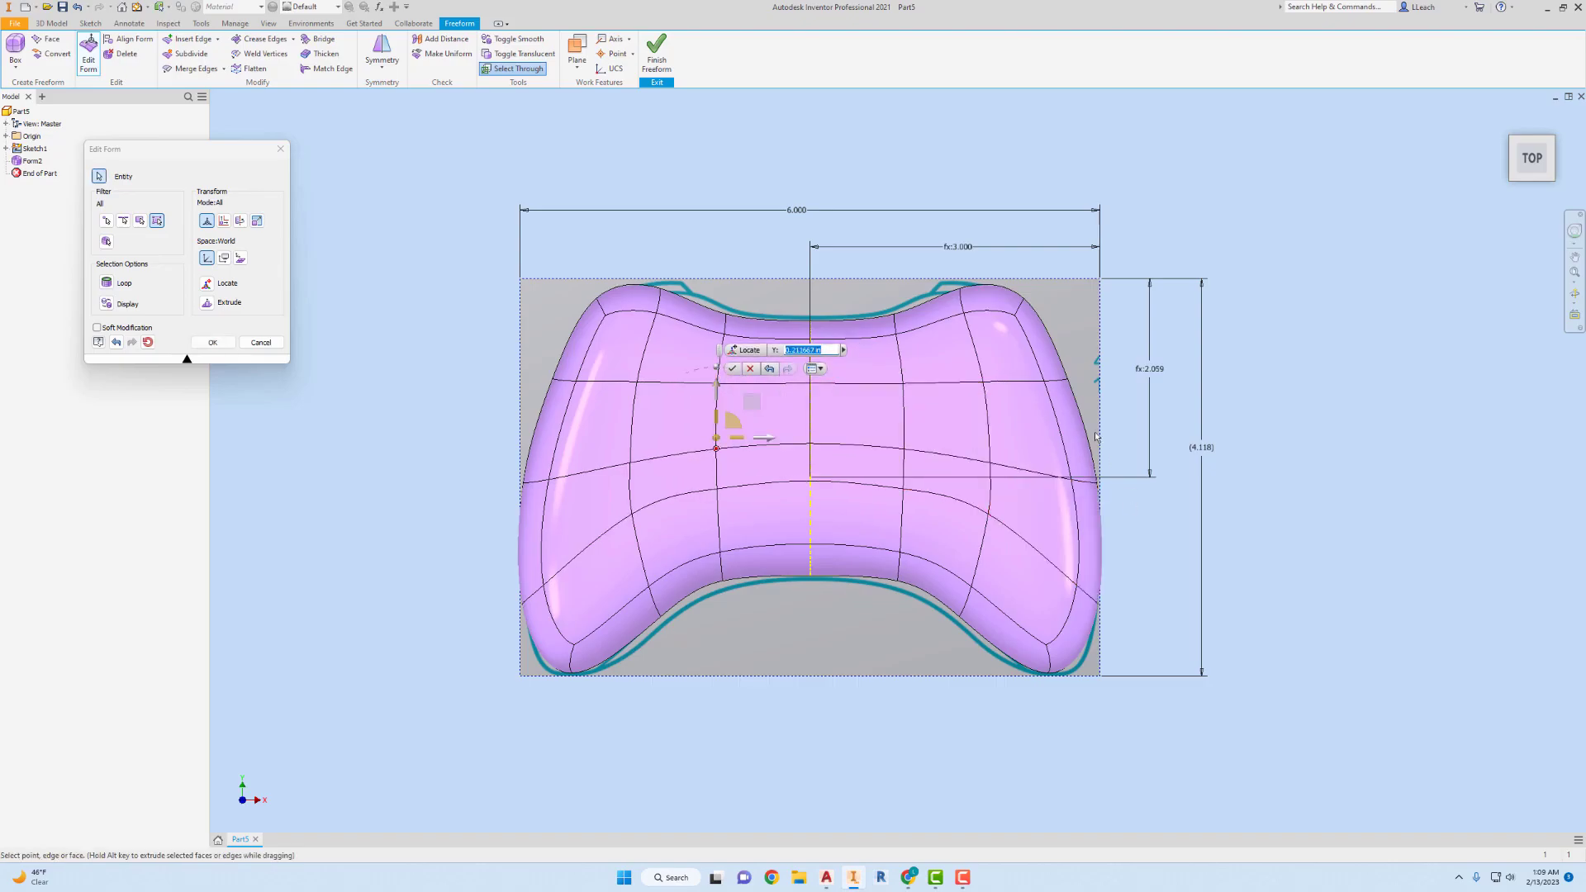
{"action": "left_click_drag", "start_coordinate": [256, 149], "coordinate": [400, 198]}
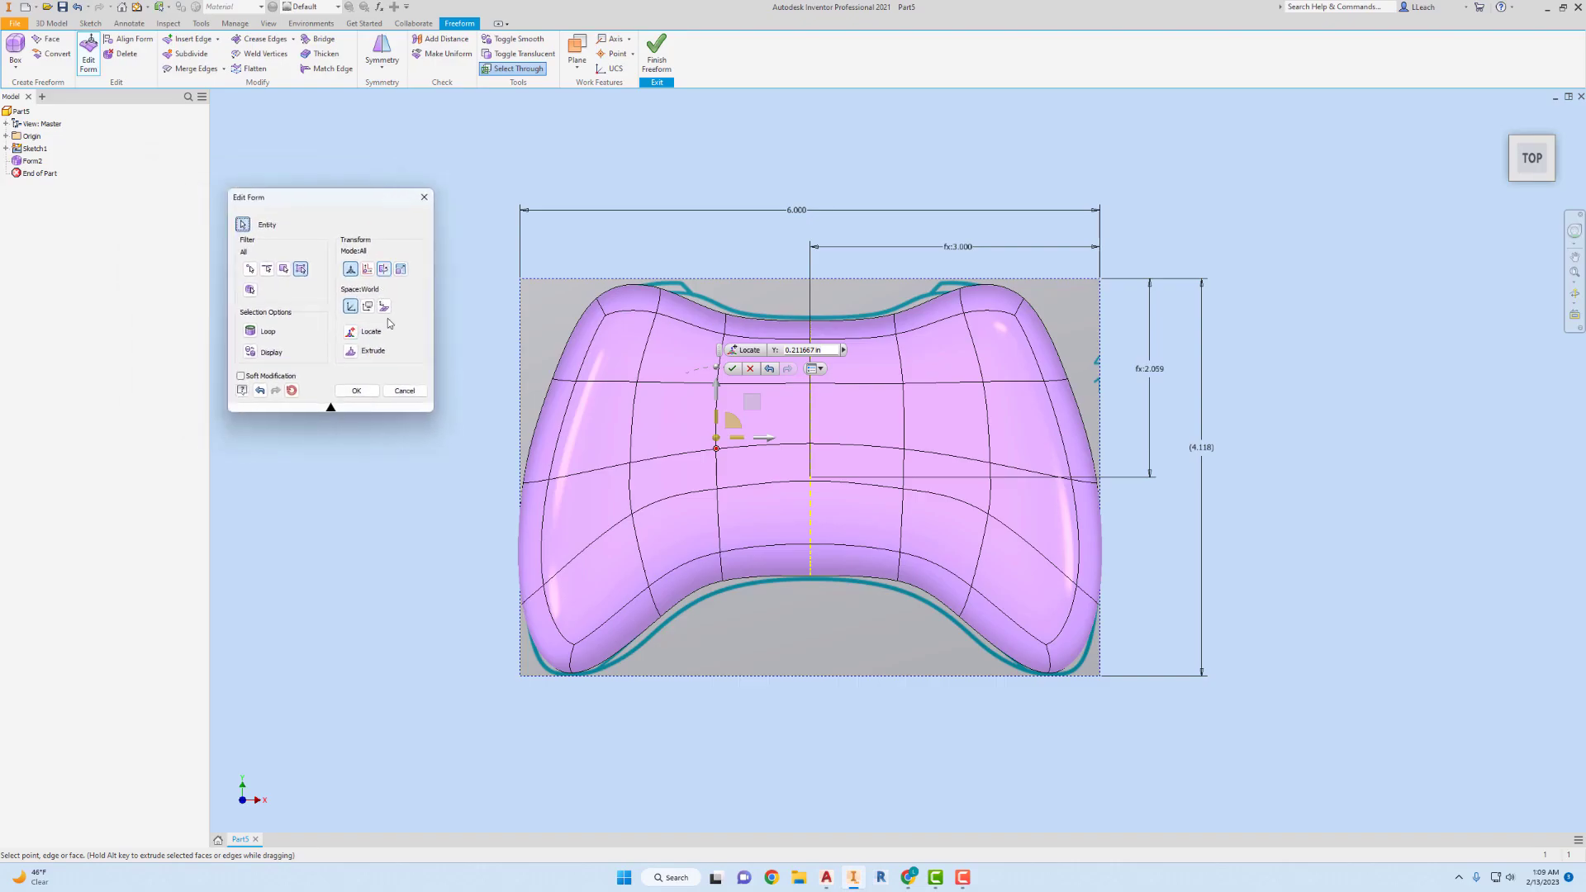
{"action": "left_click", "coordinate": [357, 391]}
Hide the dimensions of Sketch1.
{"action": "left_click", "coordinate": [6, 149]}
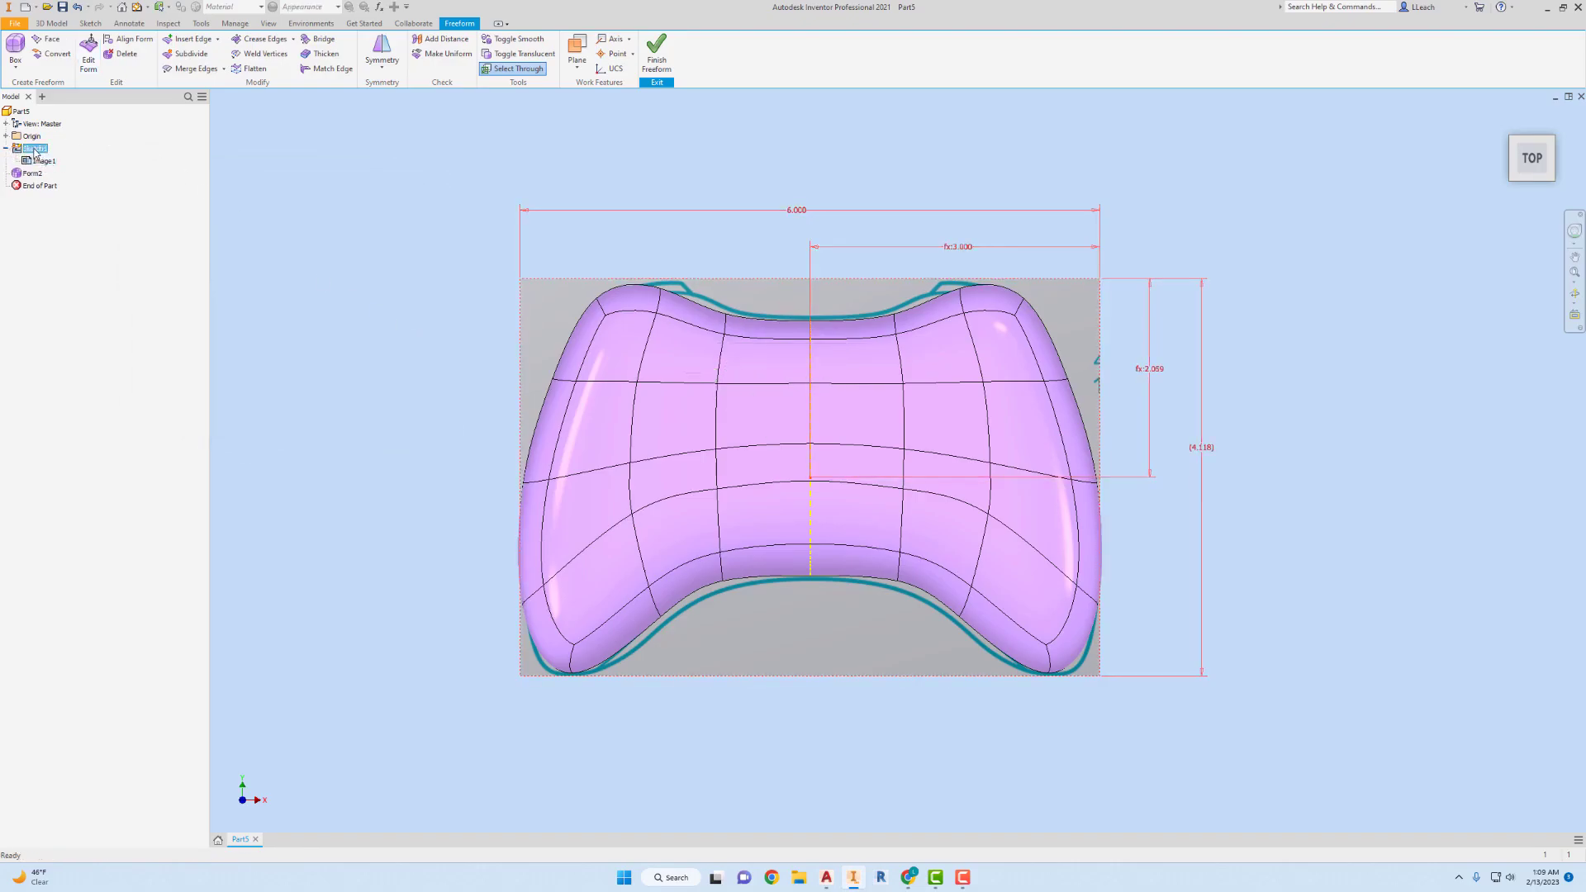
{"action": "right_click", "coordinate": [35, 150]}
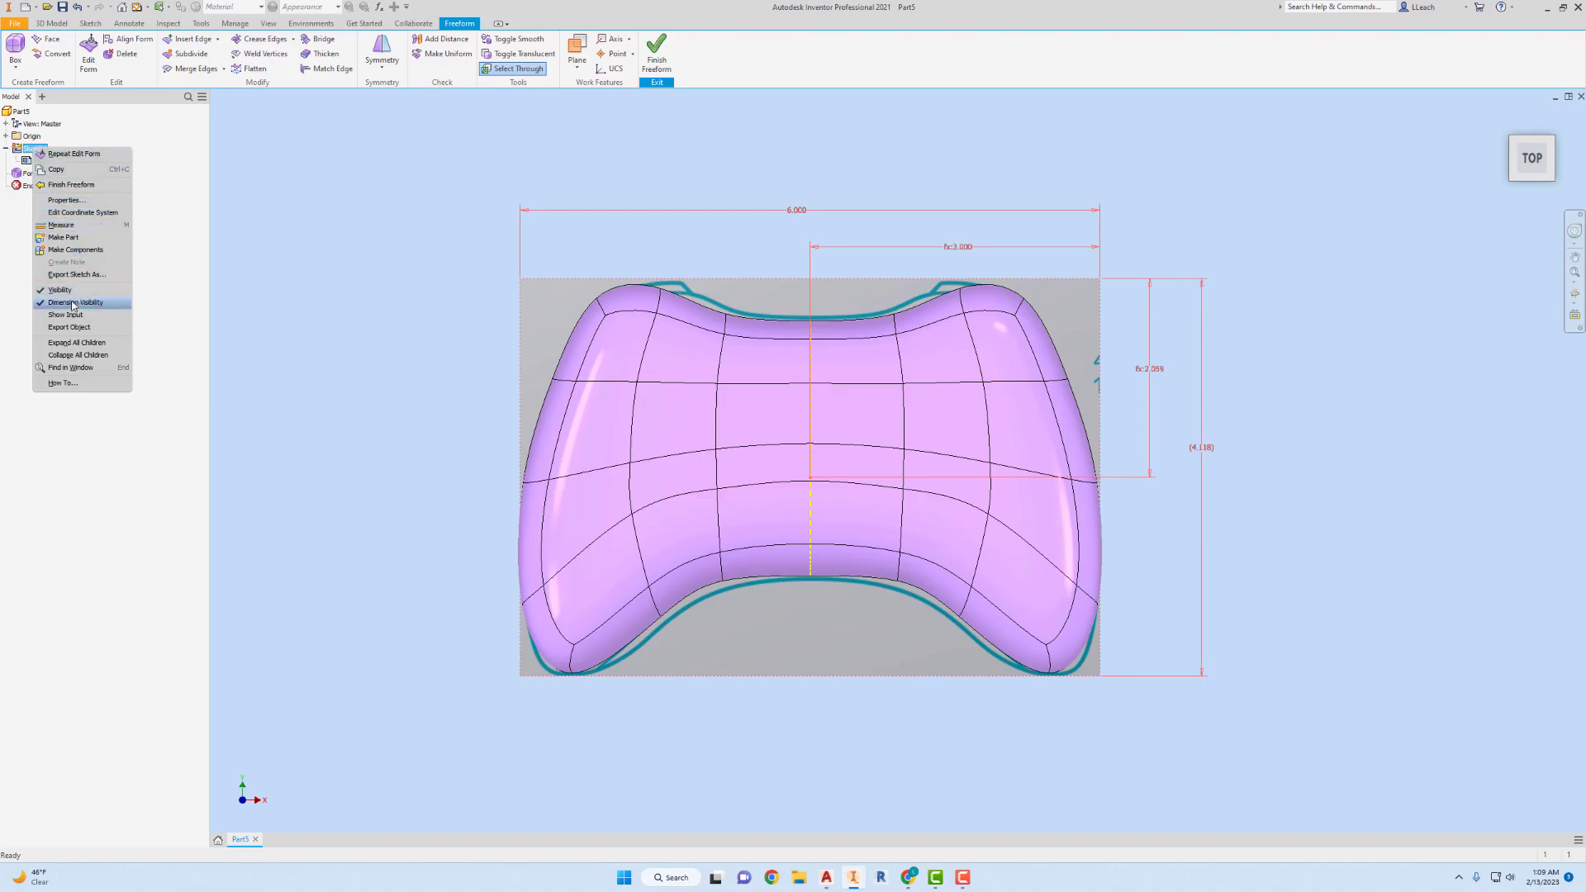
{"action": "left_click", "coordinate": [115, 302]}
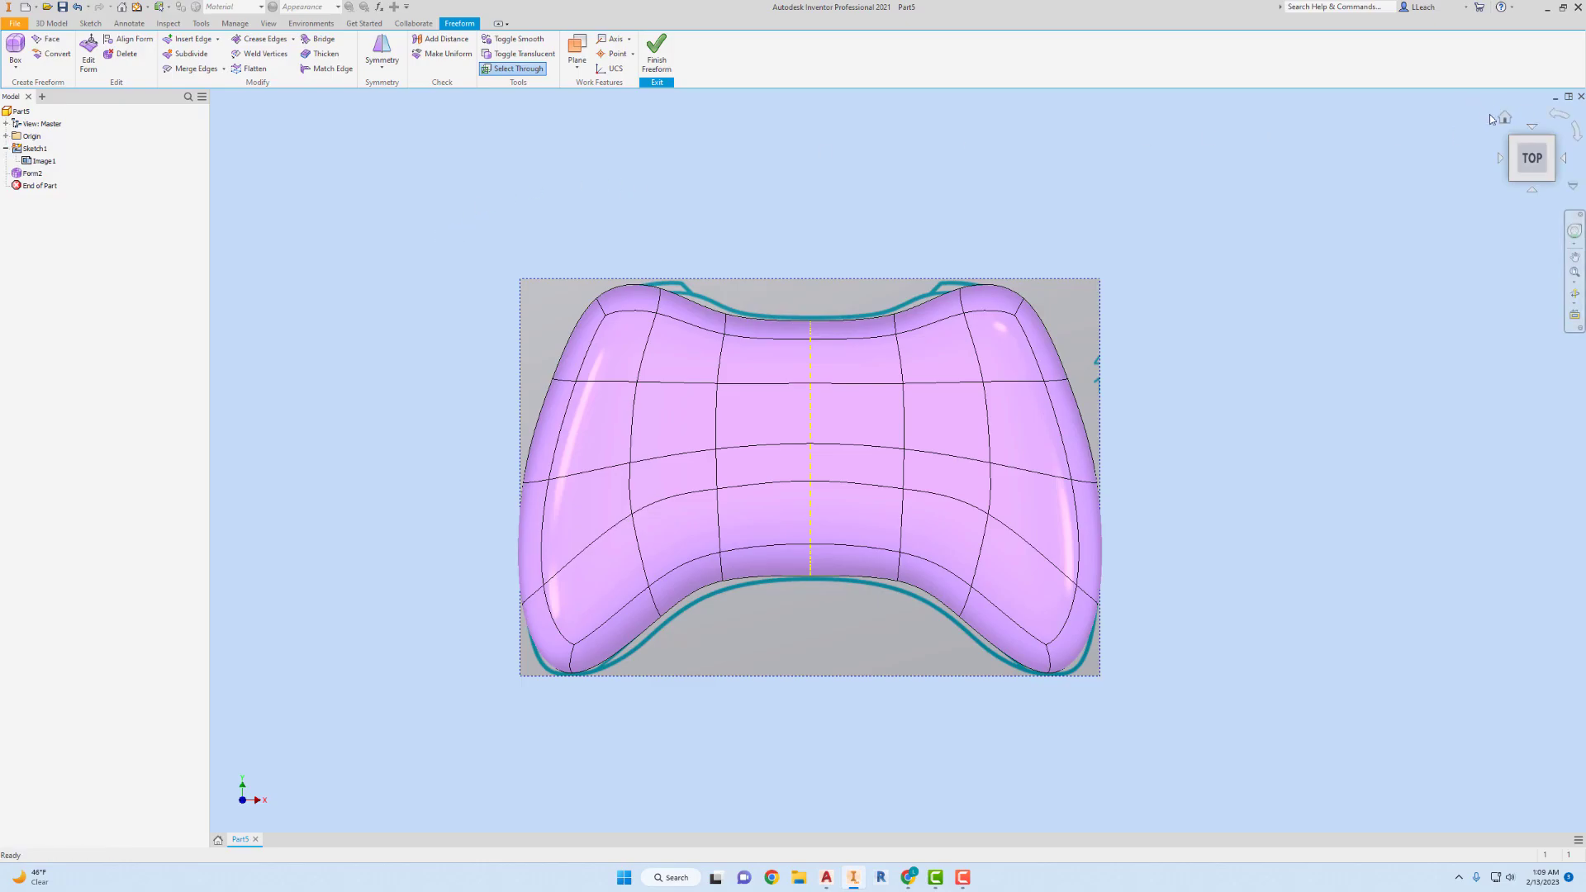
In the front view, raise the middle section of the body's underside and lower the middle of its top about 0.33 in.
{"action": "left_click", "coordinate": [1505, 117]}
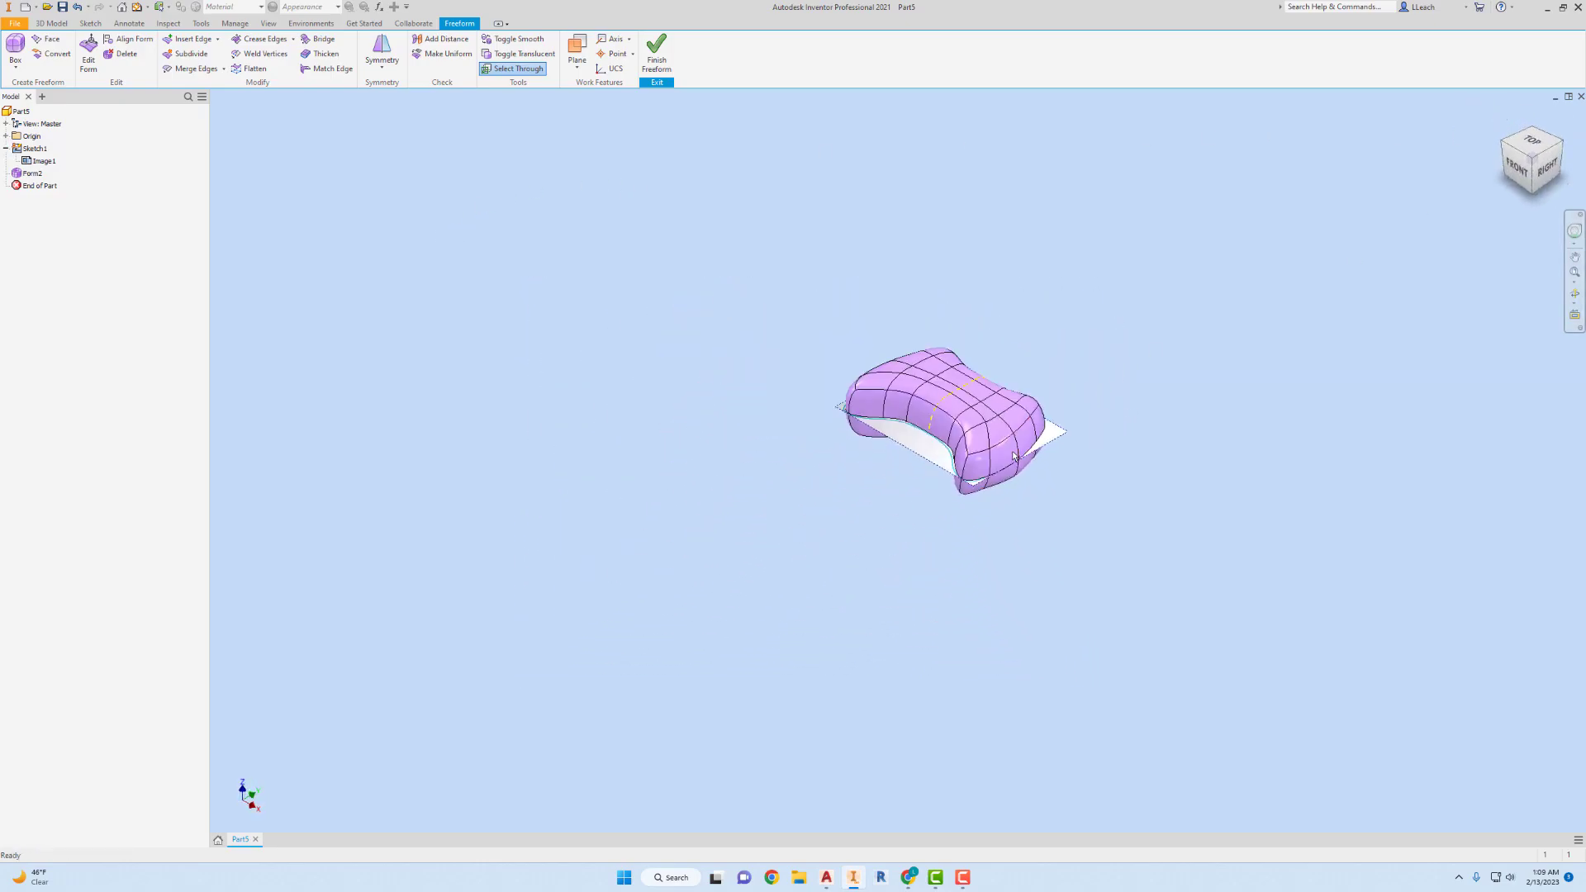
{"action": "scroll", "coordinate": [1012, 447], "scroll_direction": "up", "scroll_amount": 4}
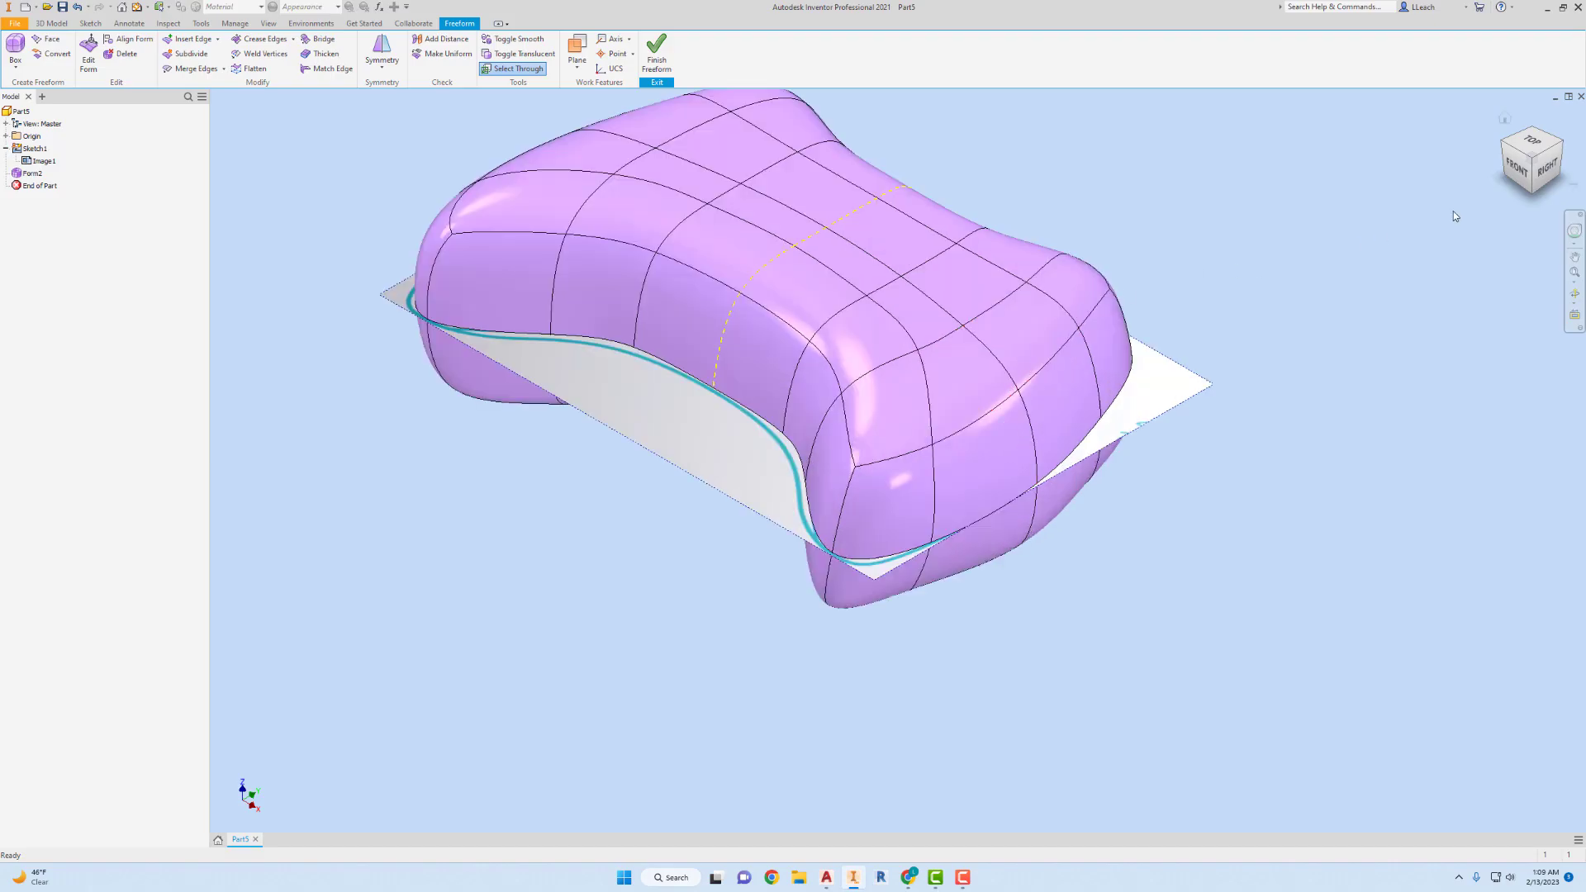
{"action": "left_click", "coordinate": [1516, 168]}
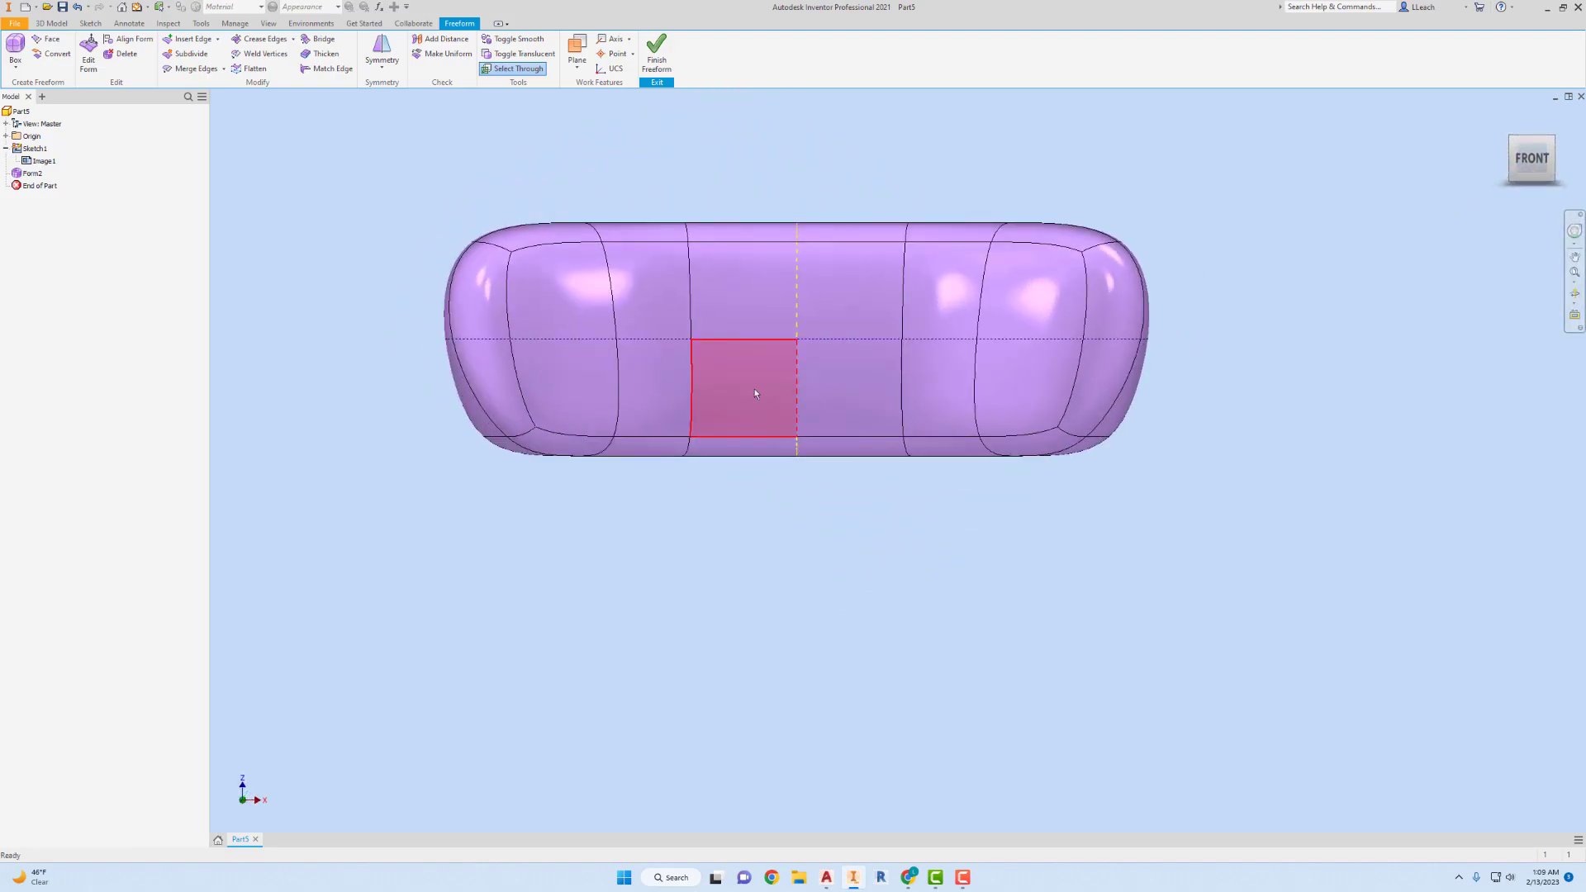
{"action": "left_click", "coordinate": [88, 52]}
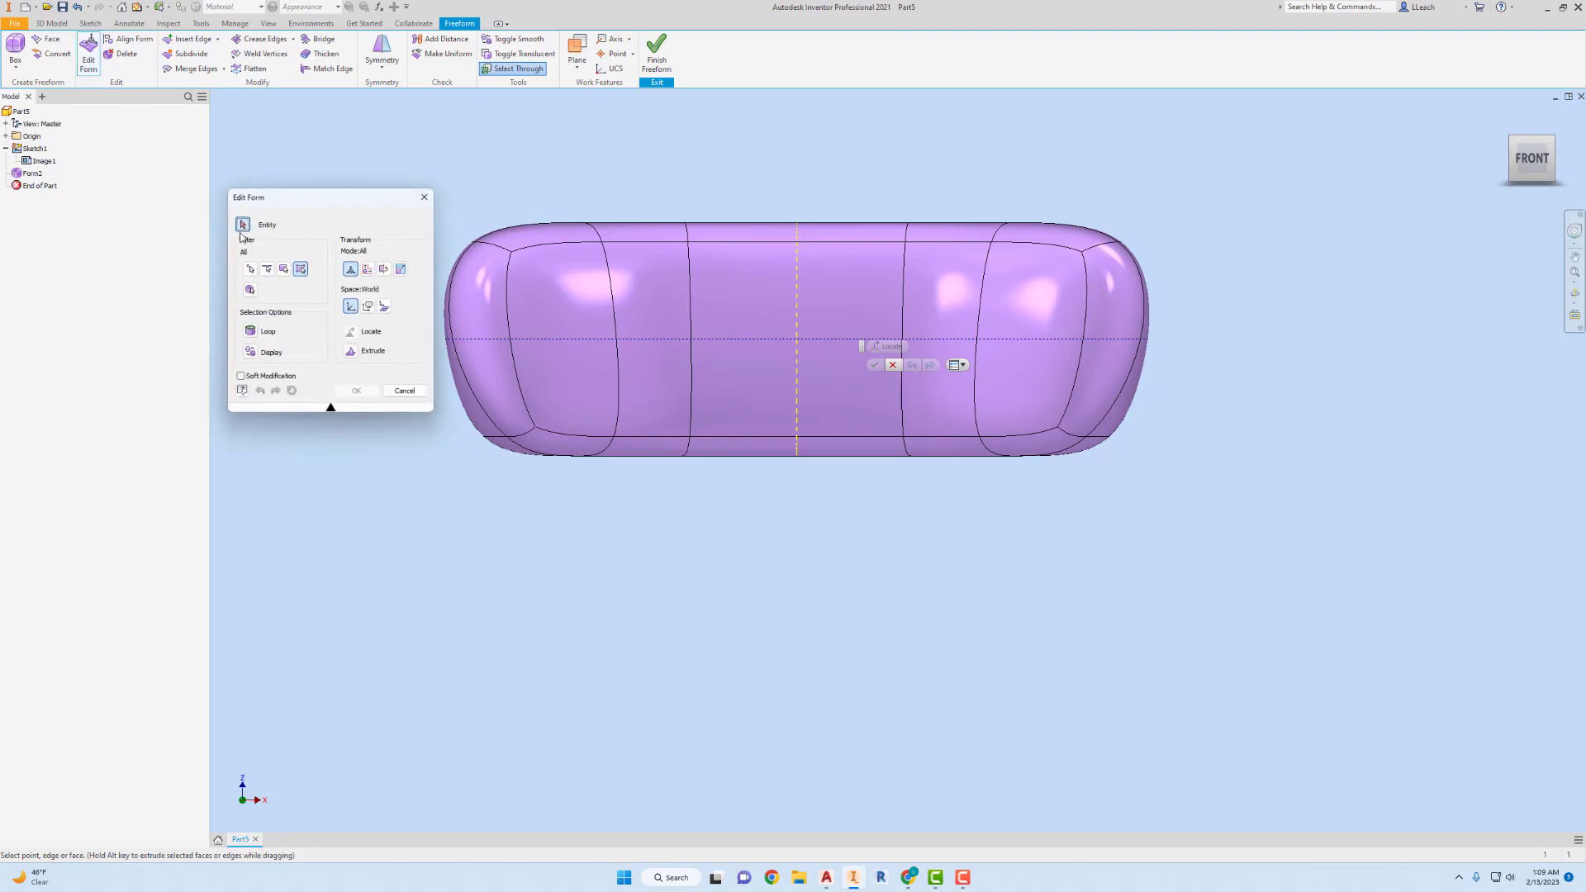
{"action": "left_click_drag", "start_coordinate": [912, 526], "coordinate": [682, 402]}
{"action": "left_click_drag", "start_coordinate": [794, 386], "coordinate": [813, 302]}
{"action": "left_click_drag", "start_coordinate": [665, 178], "coordinate": [932, 252]}
{"action": "left_click_drag", "start_coordinate": [798, 175], "coordinate": [813, 231]}
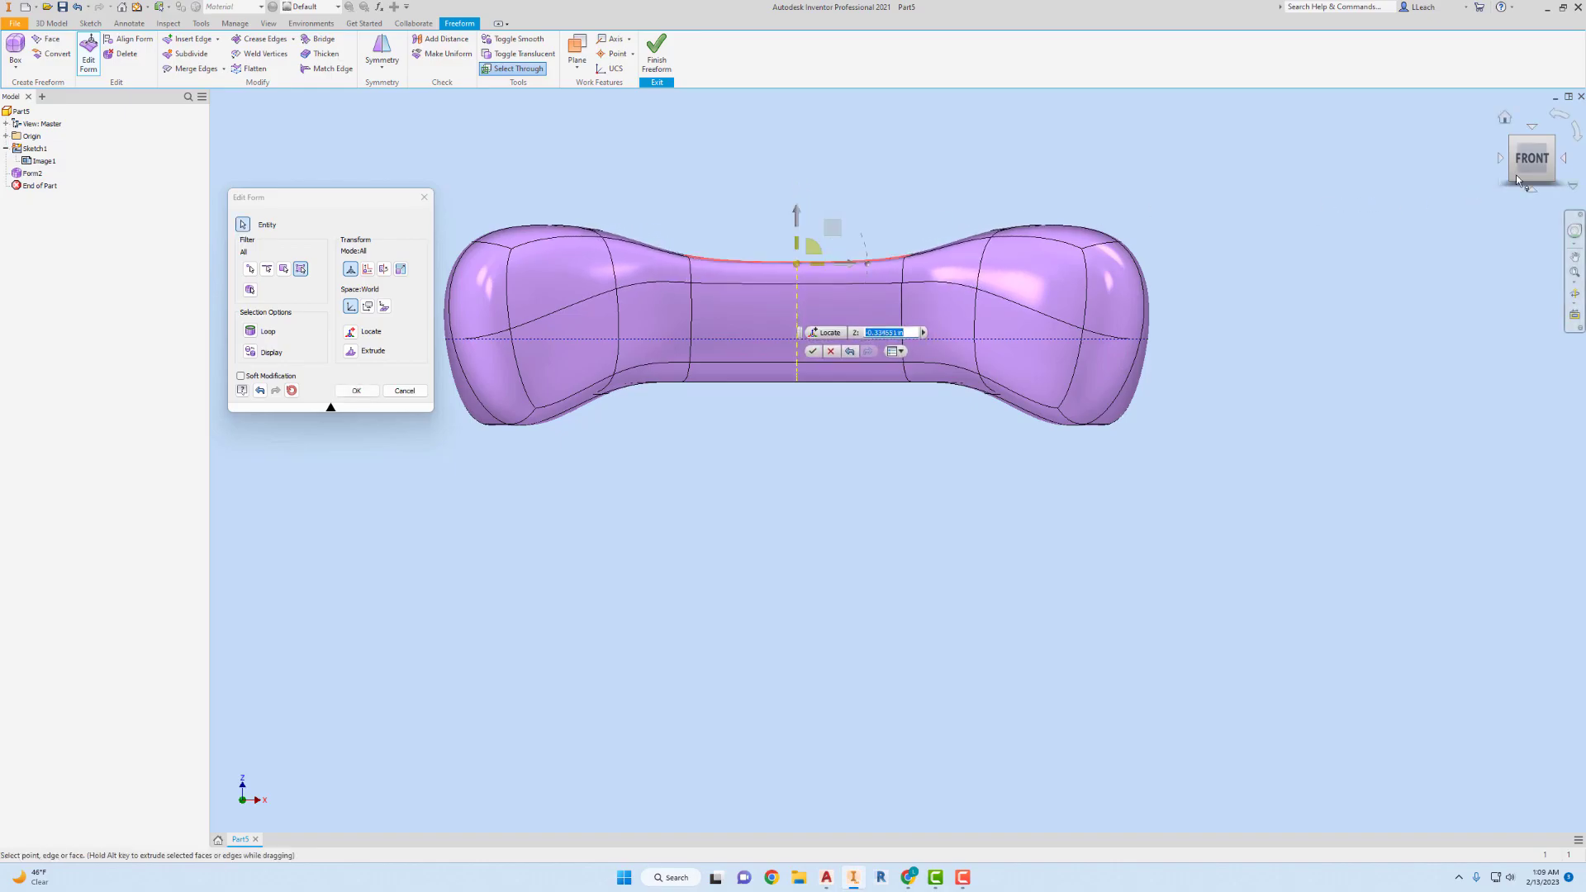
In the right view, select the faces at the handle end and scale them up slightly.
{"action": "left_click", "coordinate": [1564, 158]}
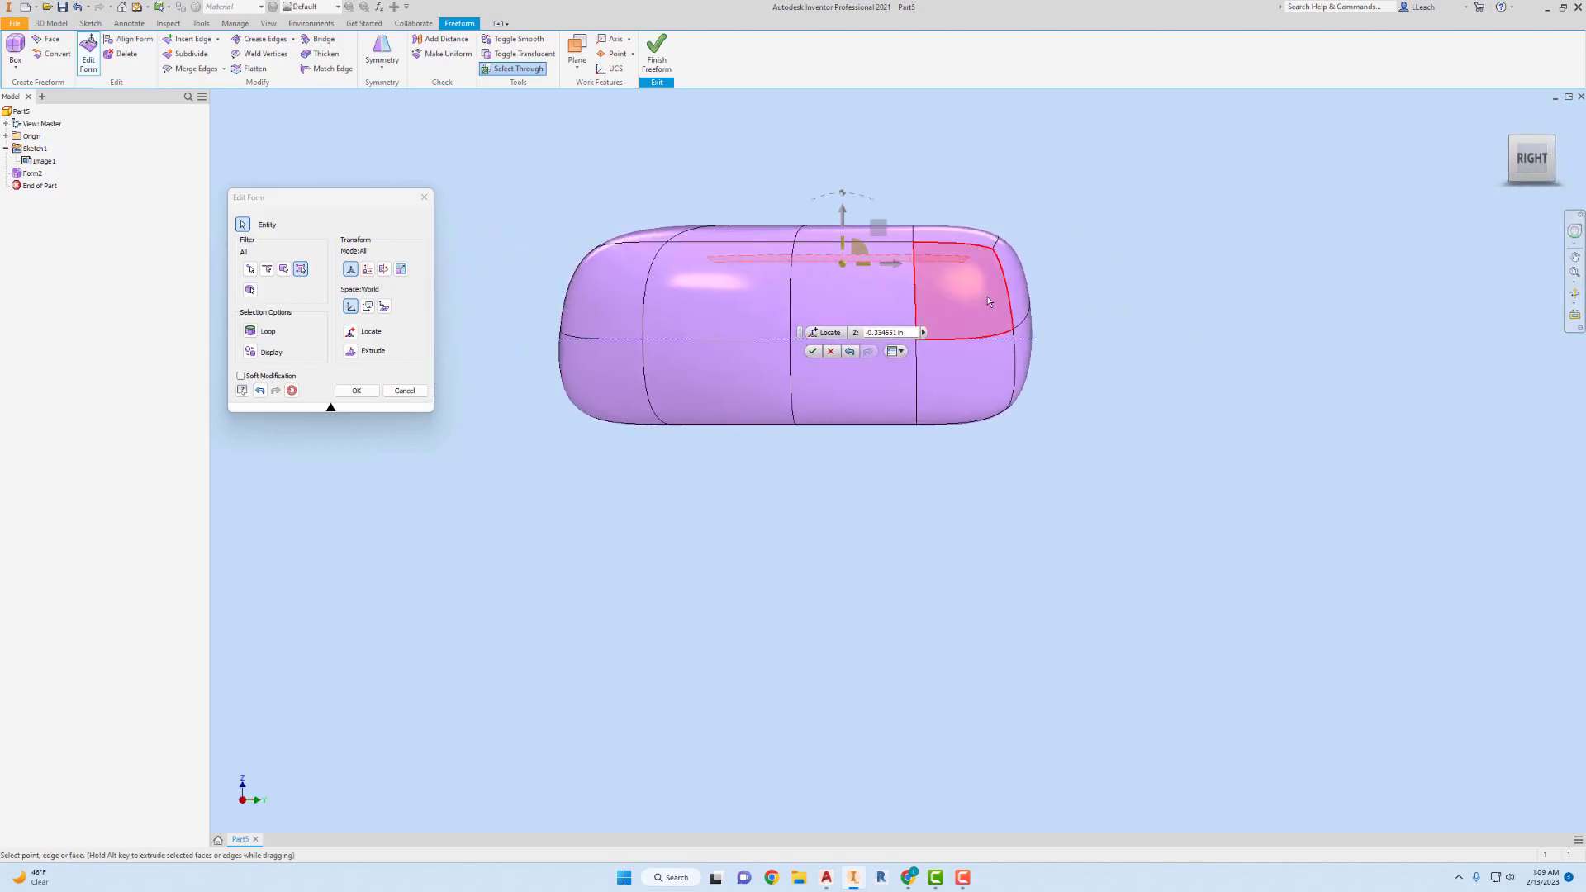
{"action": "left_click_drag", "start_coordinate": [546, 218], "coordinate": [727, 487]}
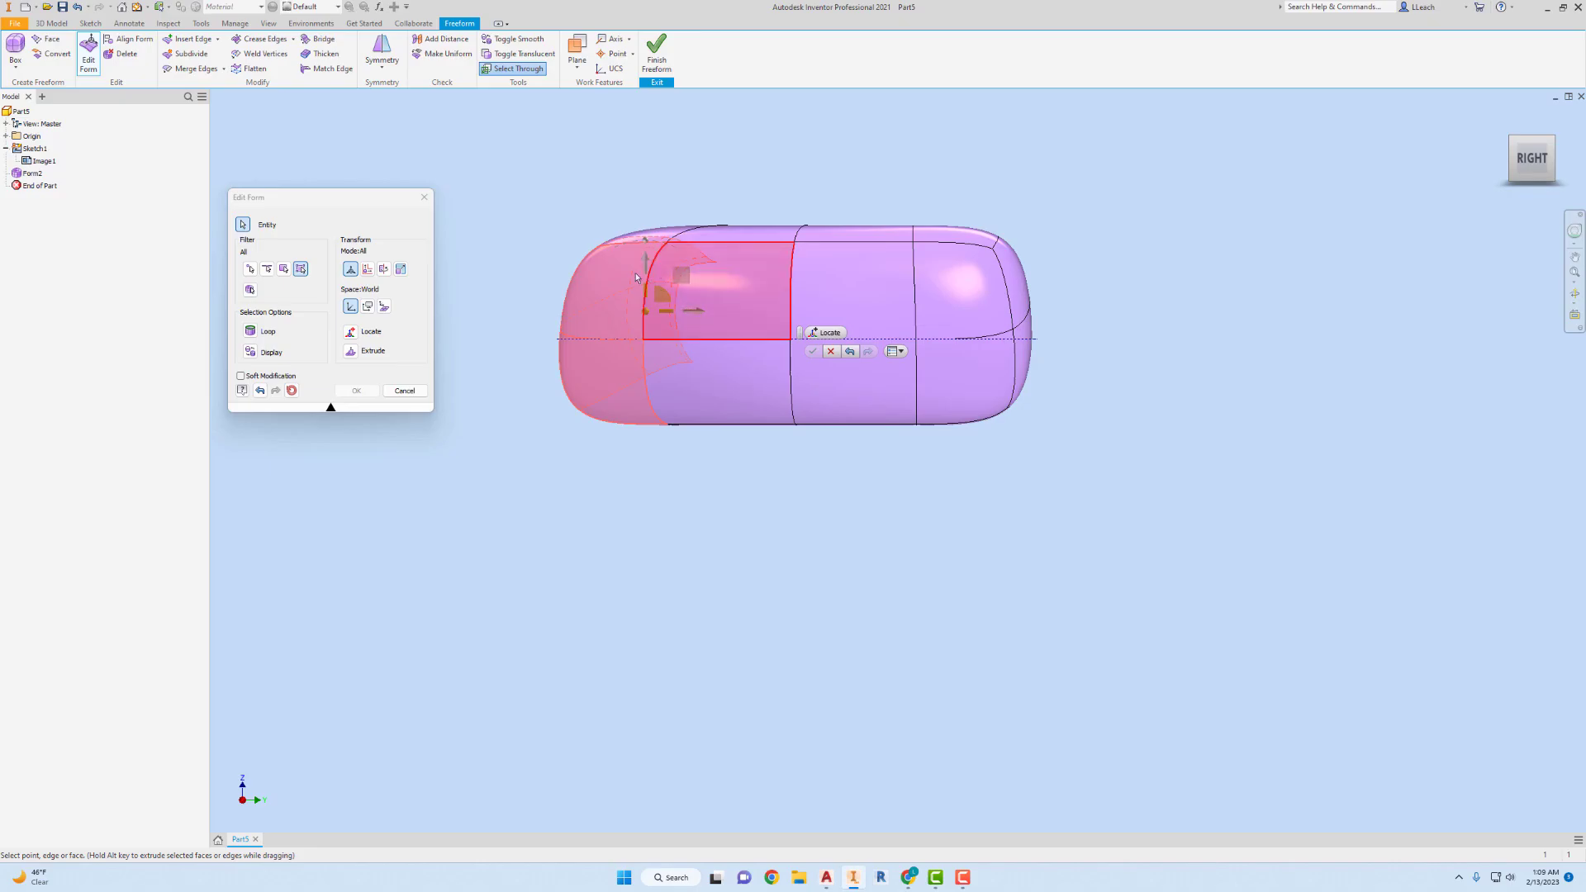
{"action": "mouse_move", "coordinate": [665, 305]}
{"action": "left_mouse_down"}
{"action": "mouse_move", "coordinate": [673, 318]}
{"action": "mouse_move", "coordinate": [665, 295]}
{"action": "left_mouse_up"}
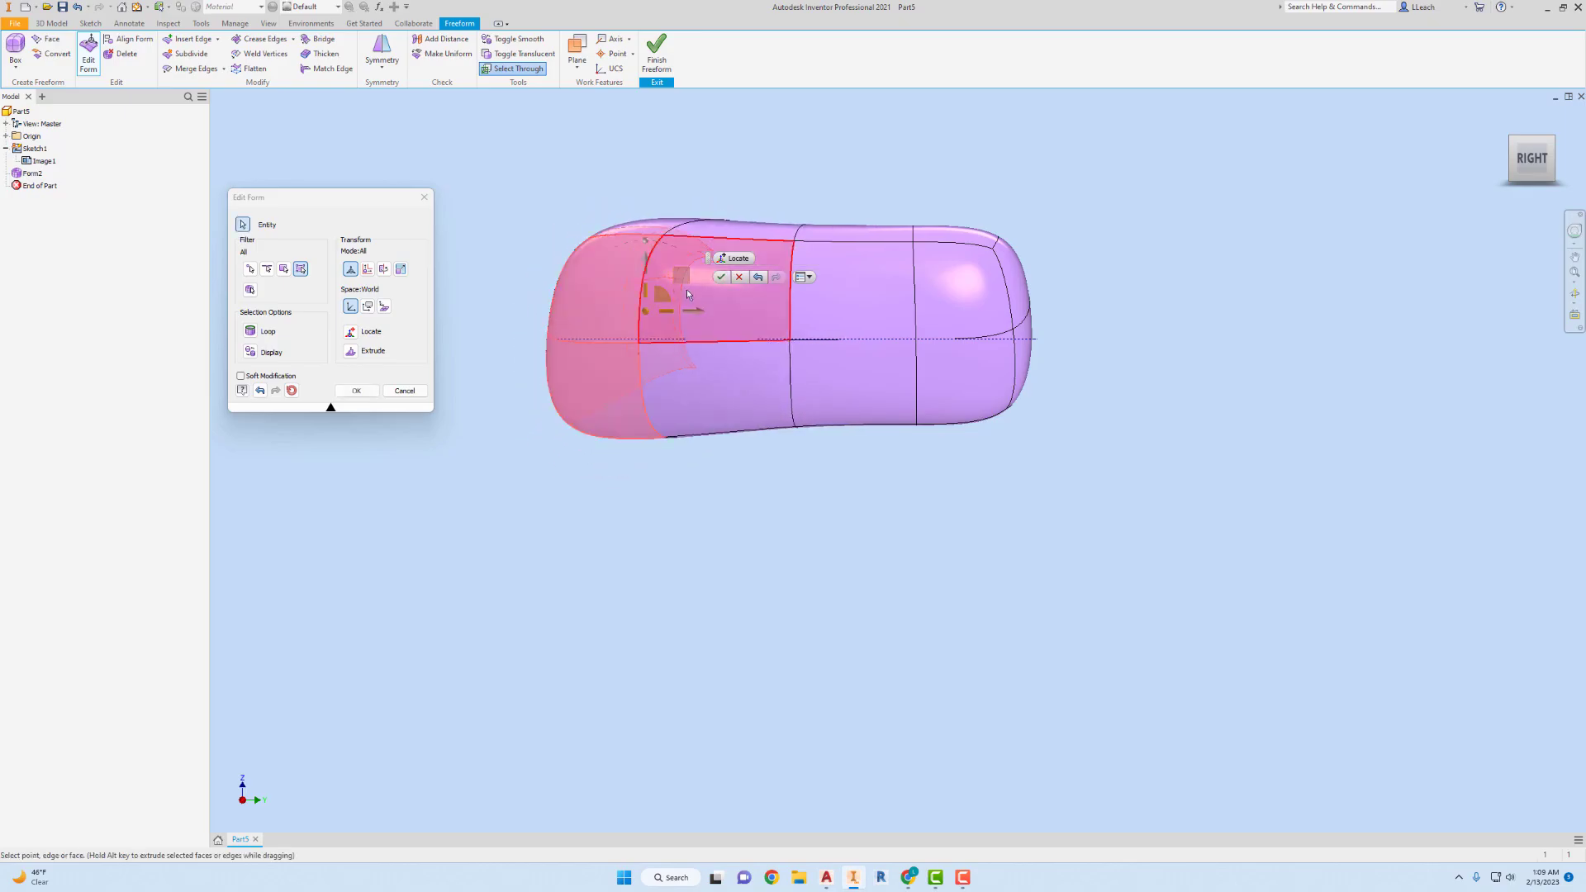
Discard the pending scaling, reselect the faces at the handle end, and move them down about 0.59 in.
{"action": "left_click", "coordinate": [737, 278]}
{"action": "left_click_drag", "start_coordinate": [548, 188], "coordinate": [718, 478]}
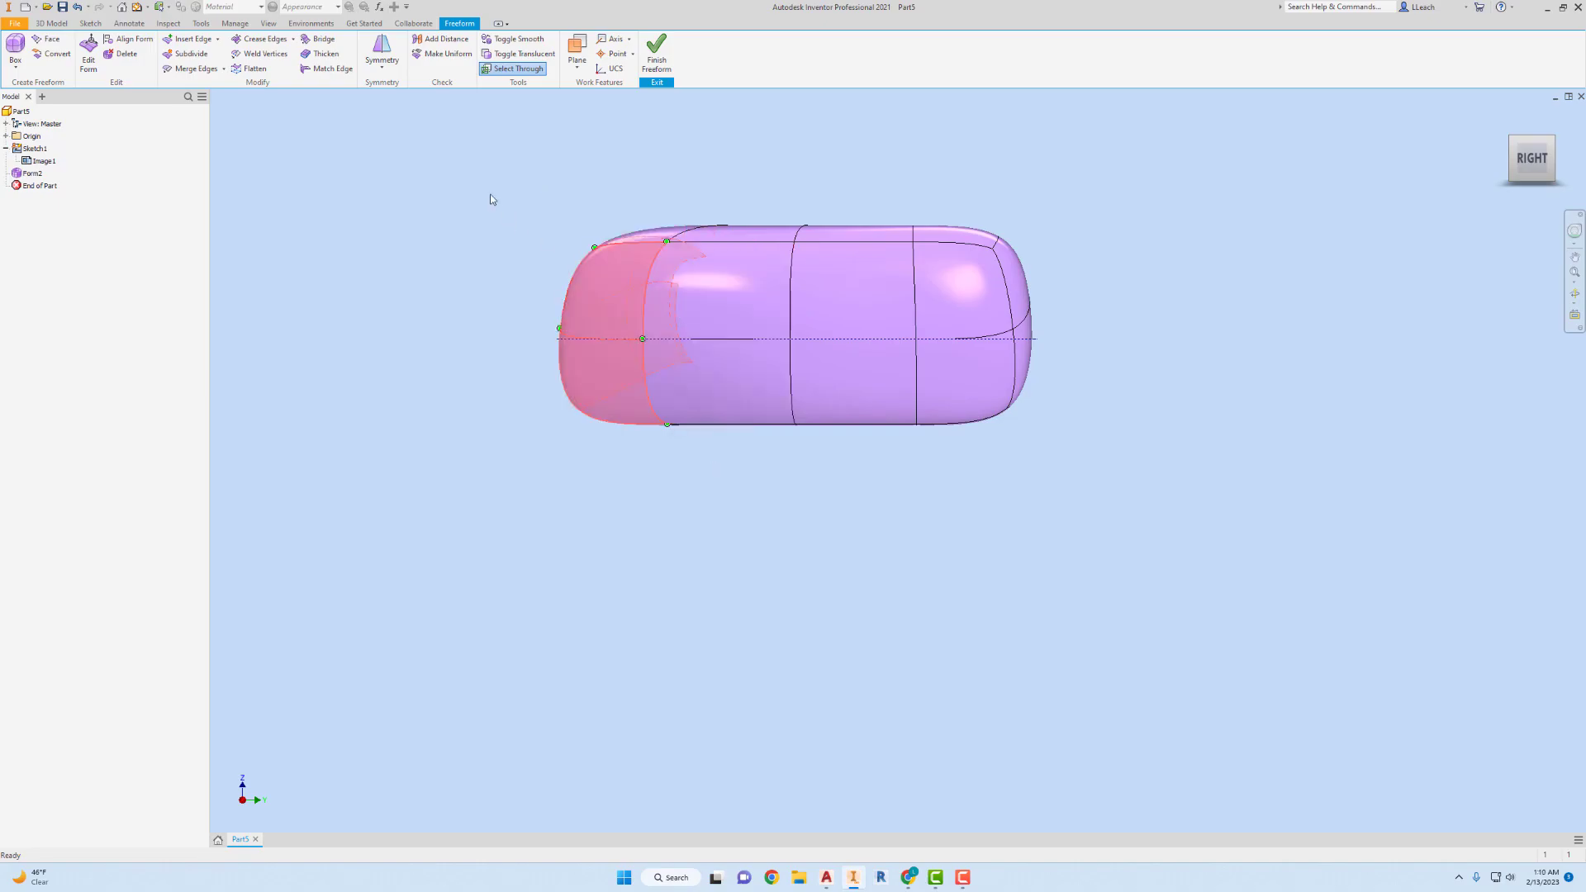
{"action": "left_click", "coordinate": [89, 56]}
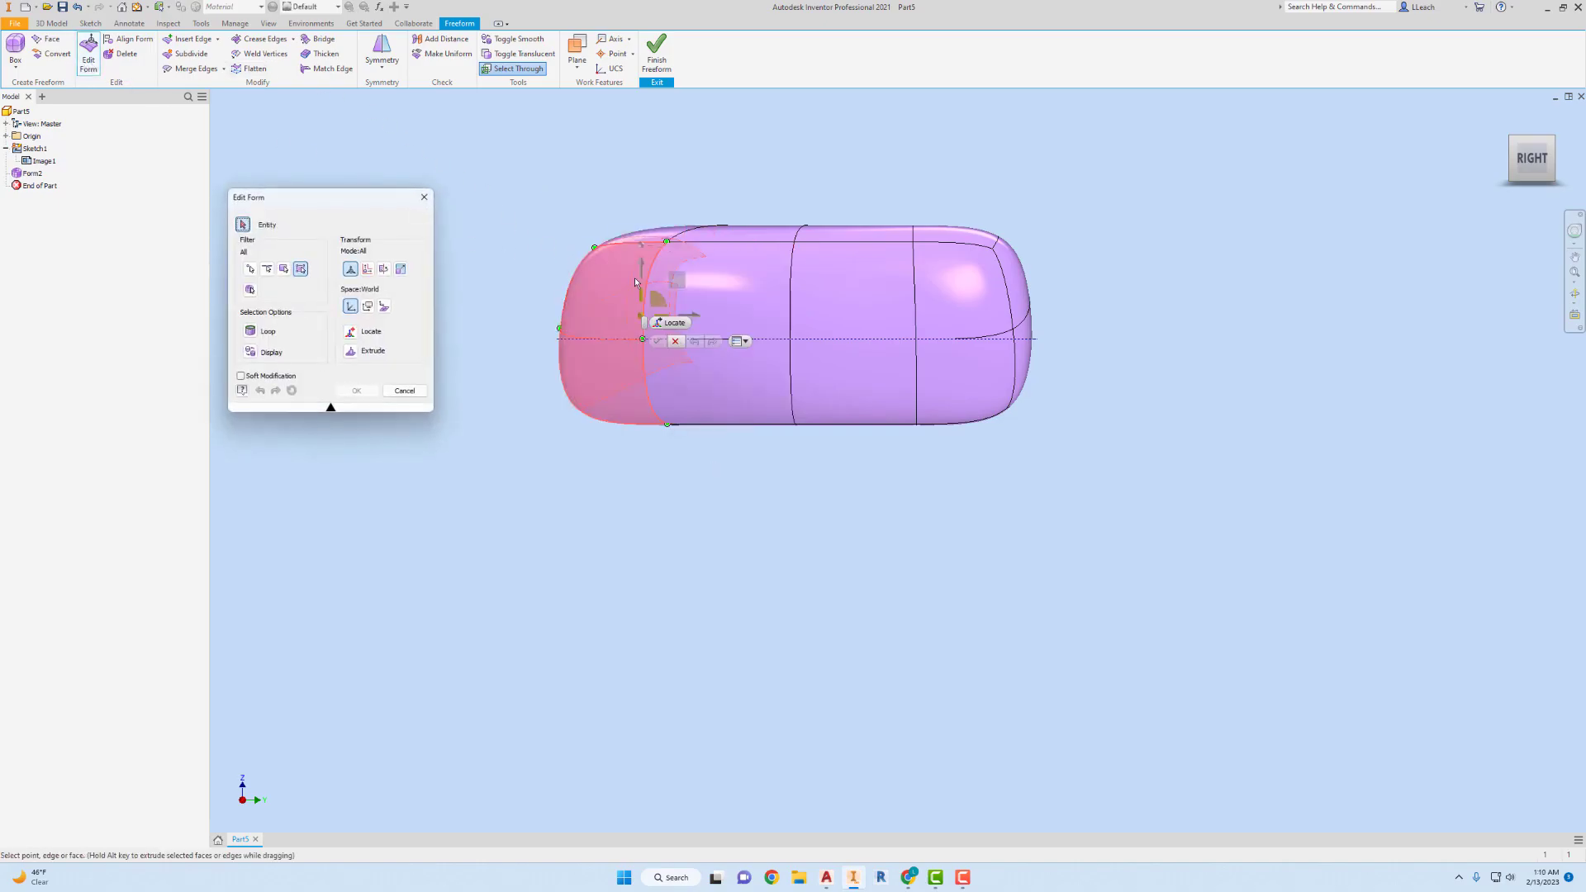
{"action": "left_click_drag", "start_coordinate": [643, 269], "coordinate": [641, 330]}
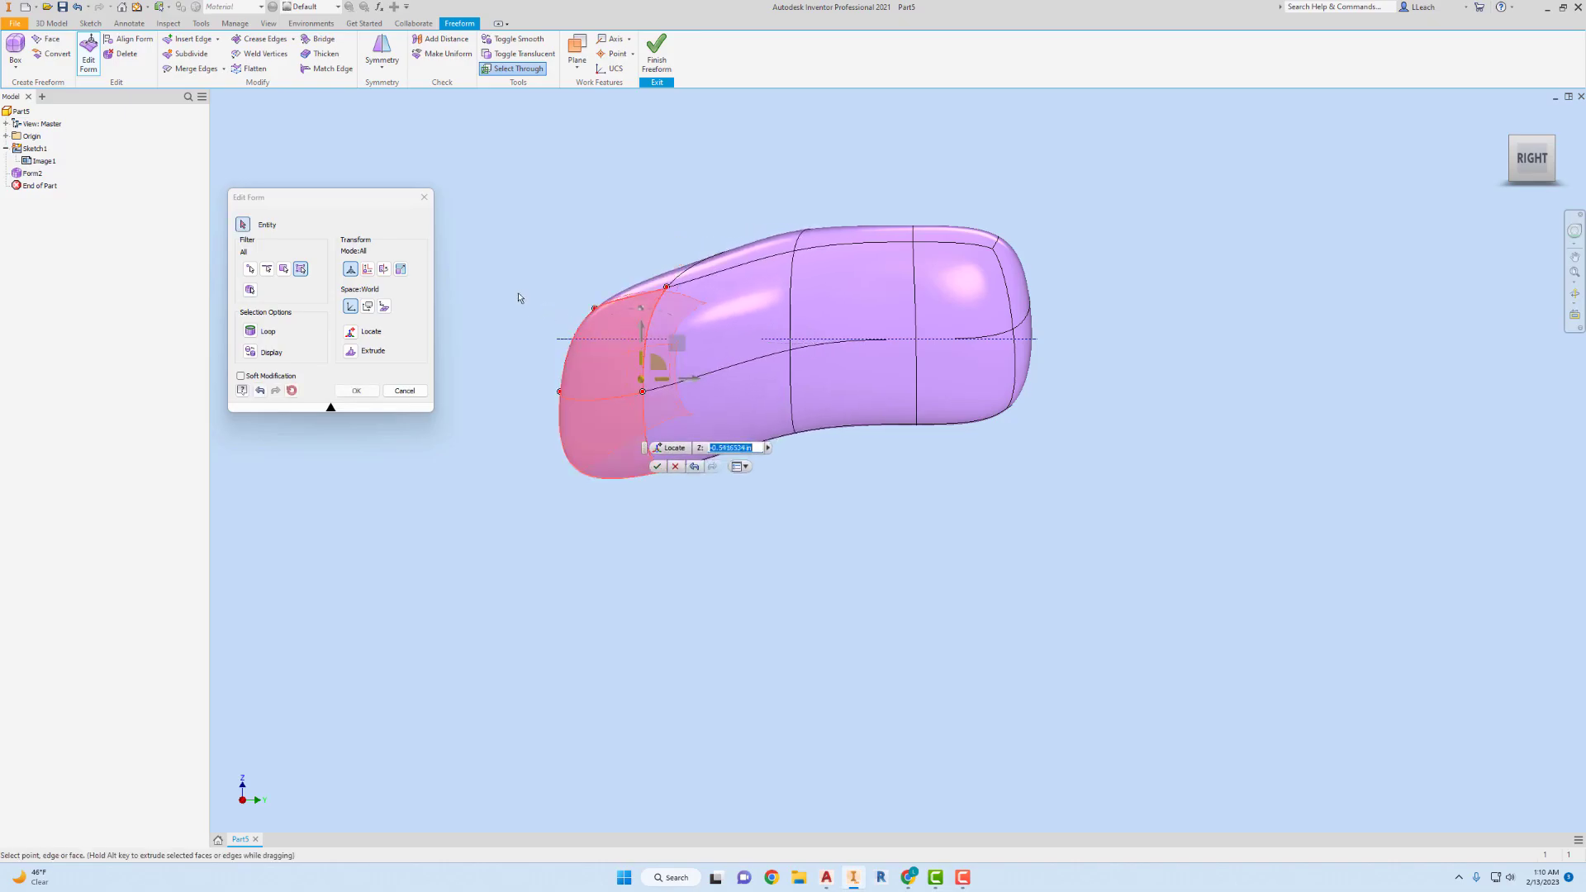
Select only the outermost end of the handle, rotate it counterclockwise in the right view, and apply the form edits.
{"action": "left_click", "coordinate": [510, 288]}
{"action": "left_click_drag", "start_coordinate": [501, 265], "coordinate": [570, 333]}
{"action": "left_click_drag", "start_coordinate": [632, 512], "coordinate": [623, 520]}
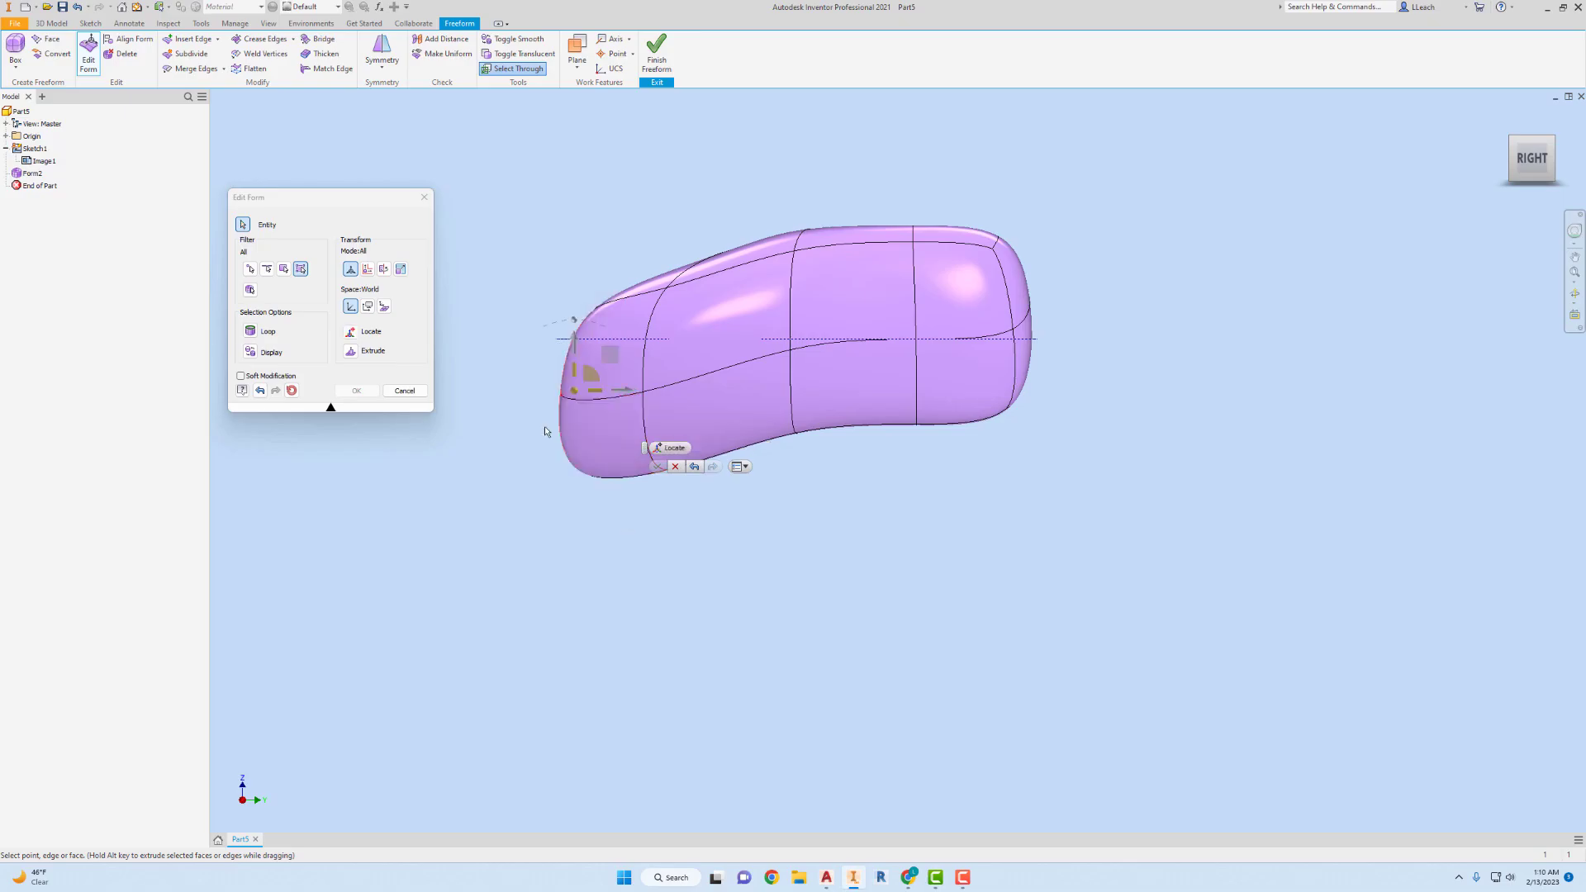
{"action": "left_click", "coordinate": [384, 270]}
{"action": "left_click_drag", "start_coordinate": [575, 317], "coordinate": [518, 316]}
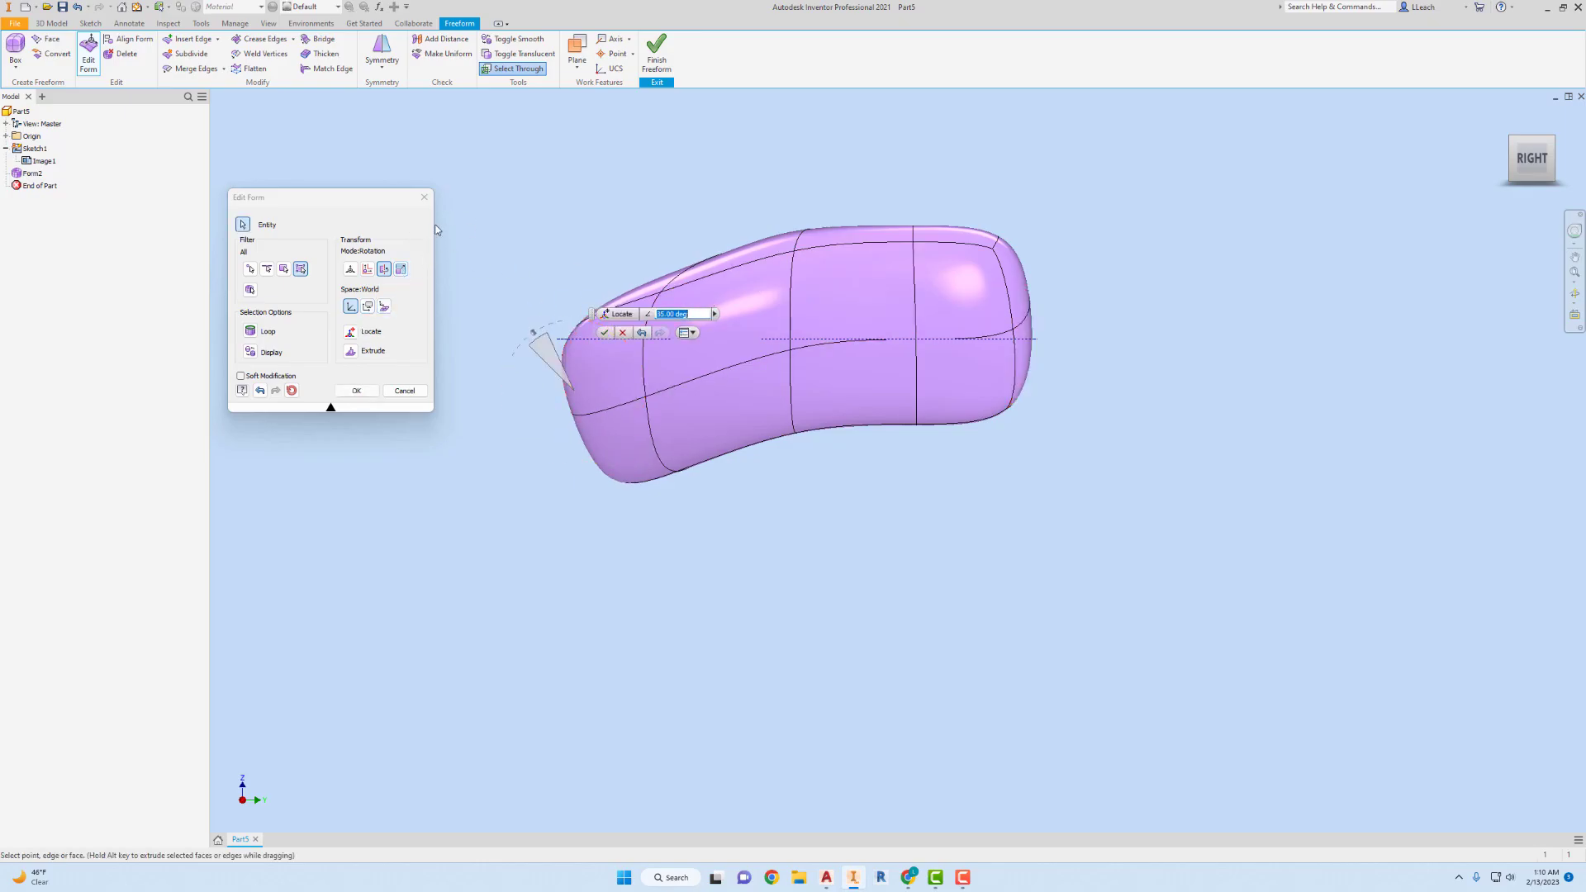
{"action": "left_click", "coordinate": [366, 390]}
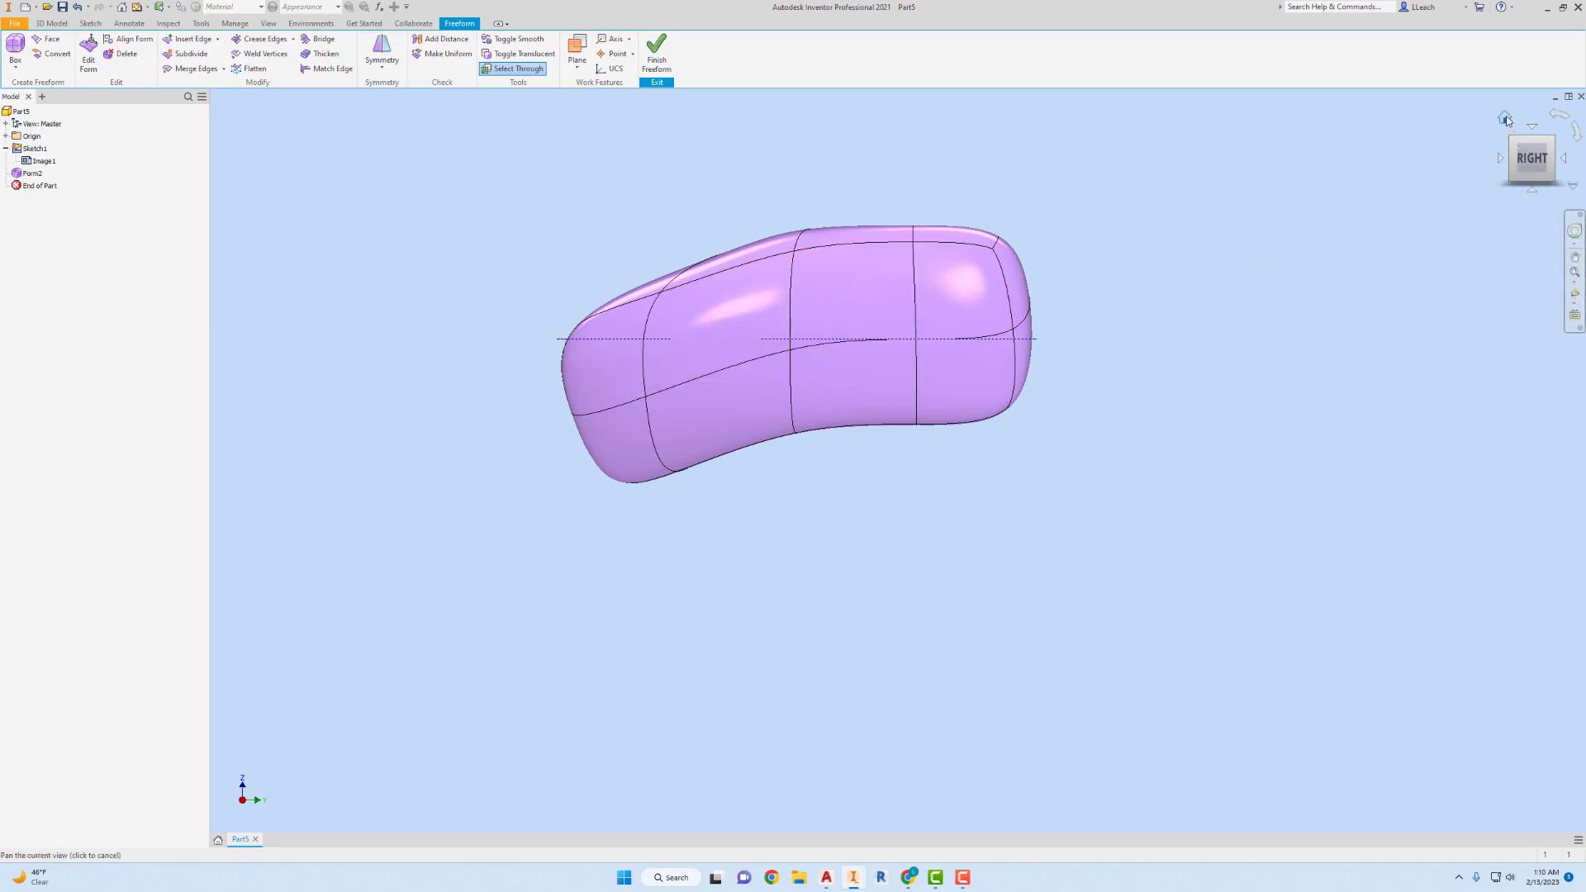
Raise the top face right of the centre line, one row in from the rear edge, slightly along Z.
{"action": "left_click", "coordinate": [1504, 117]}
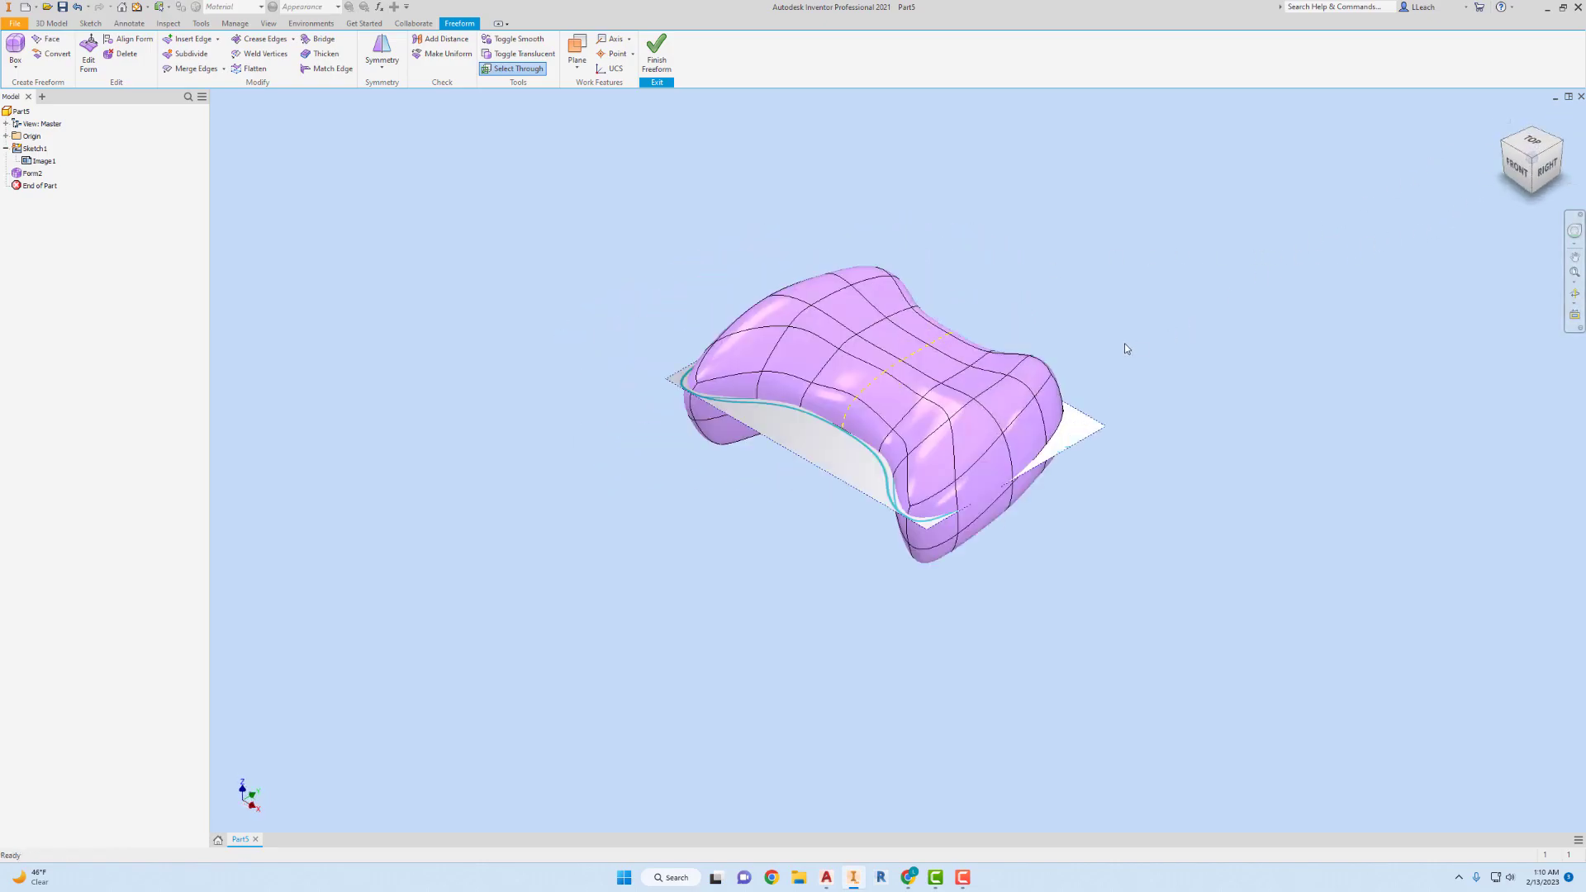
{"action": "scroll", "coordinate": [1122, 344], "scroll_direction": "up", "scroll_amount": 5}
{"action": "scroll", "coordinate": [989, 366], "scroll_direction": "down", "scroll_amount": 3}
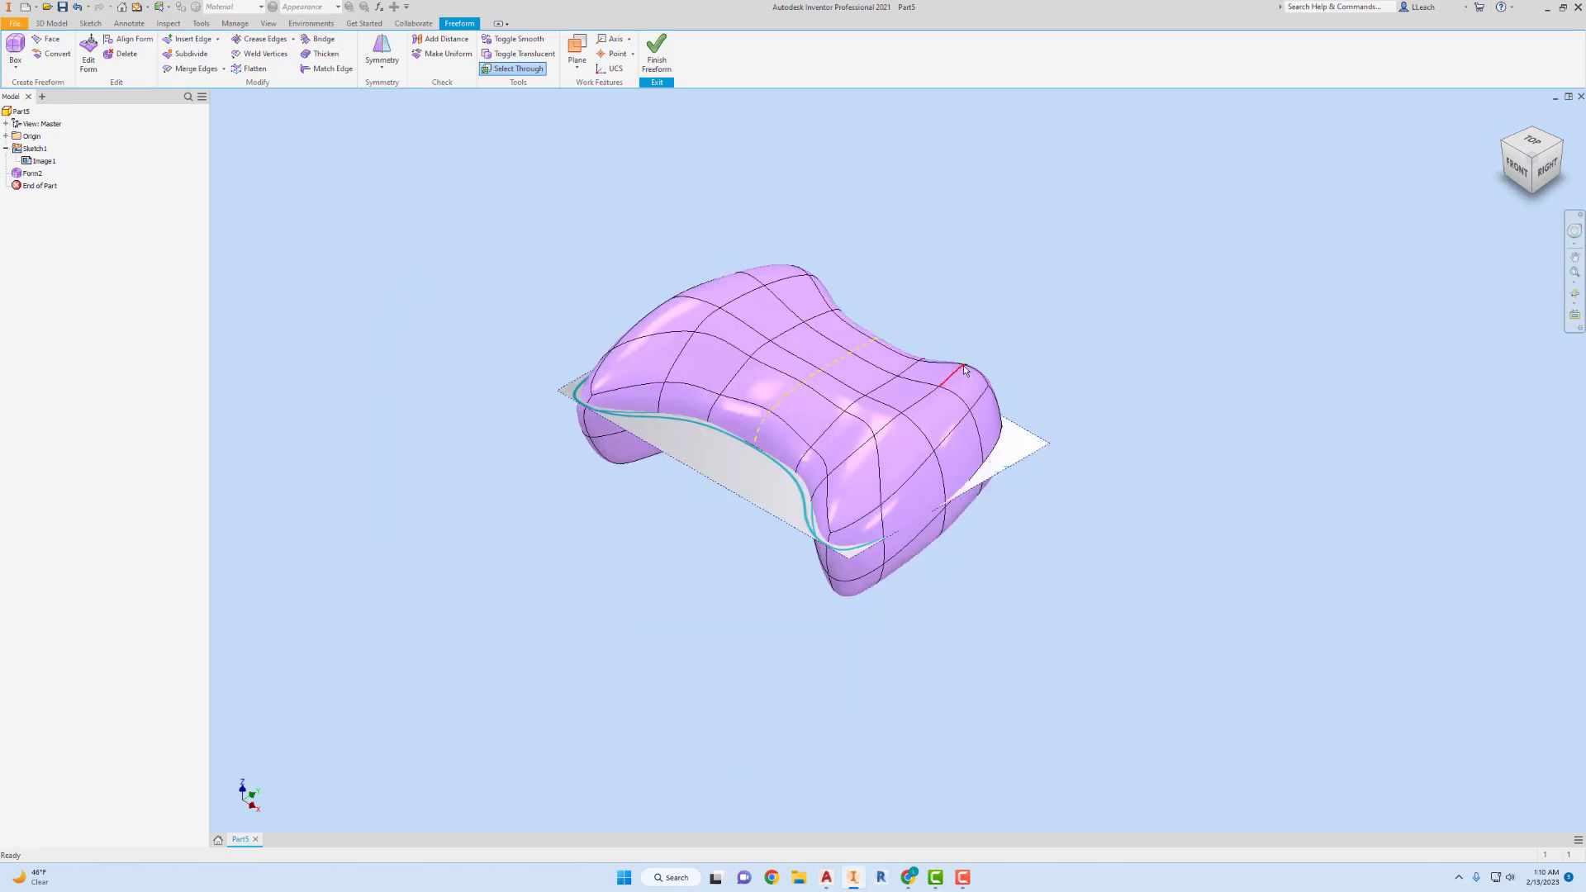
{"action": "scroll", "coordinate": [962, 370], "scroll_direction": "up", "scroll_amount": 1}
{"action": "scroll", "coordinate": [952, 376], "scroll_direction": "up", "scroll_amount": 3}
{"action": "scroll", "coordinate": [951, 377], "scroll_direction": "down", "scroll_amount": 2}
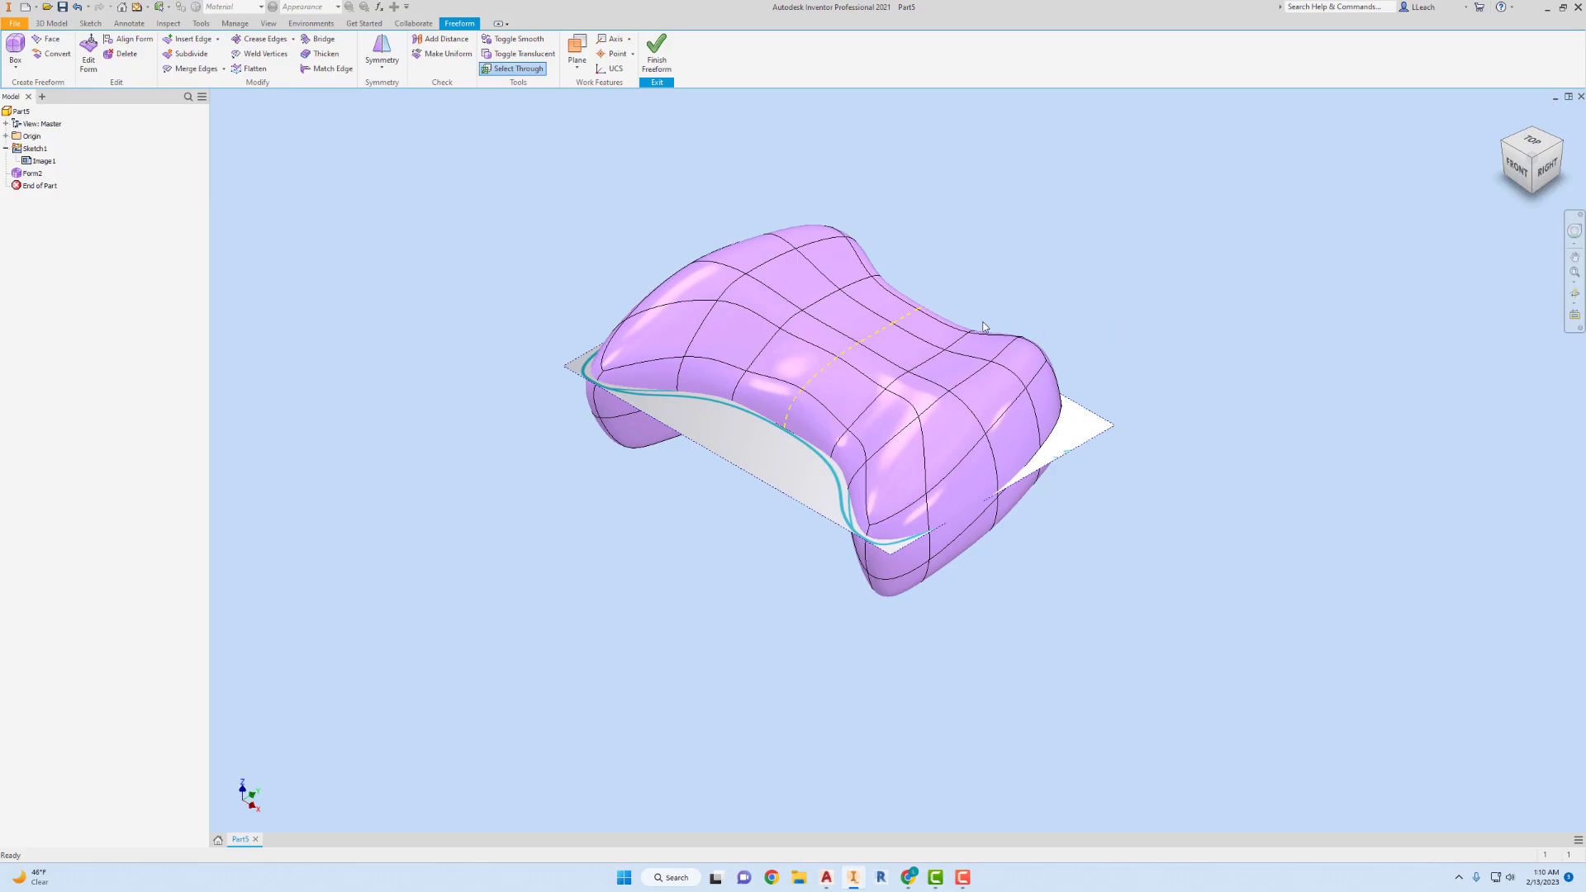
{"action": "scroll", "coordinate": [935, 382], "scroll_direction": "up", "scroll_amount": 1}
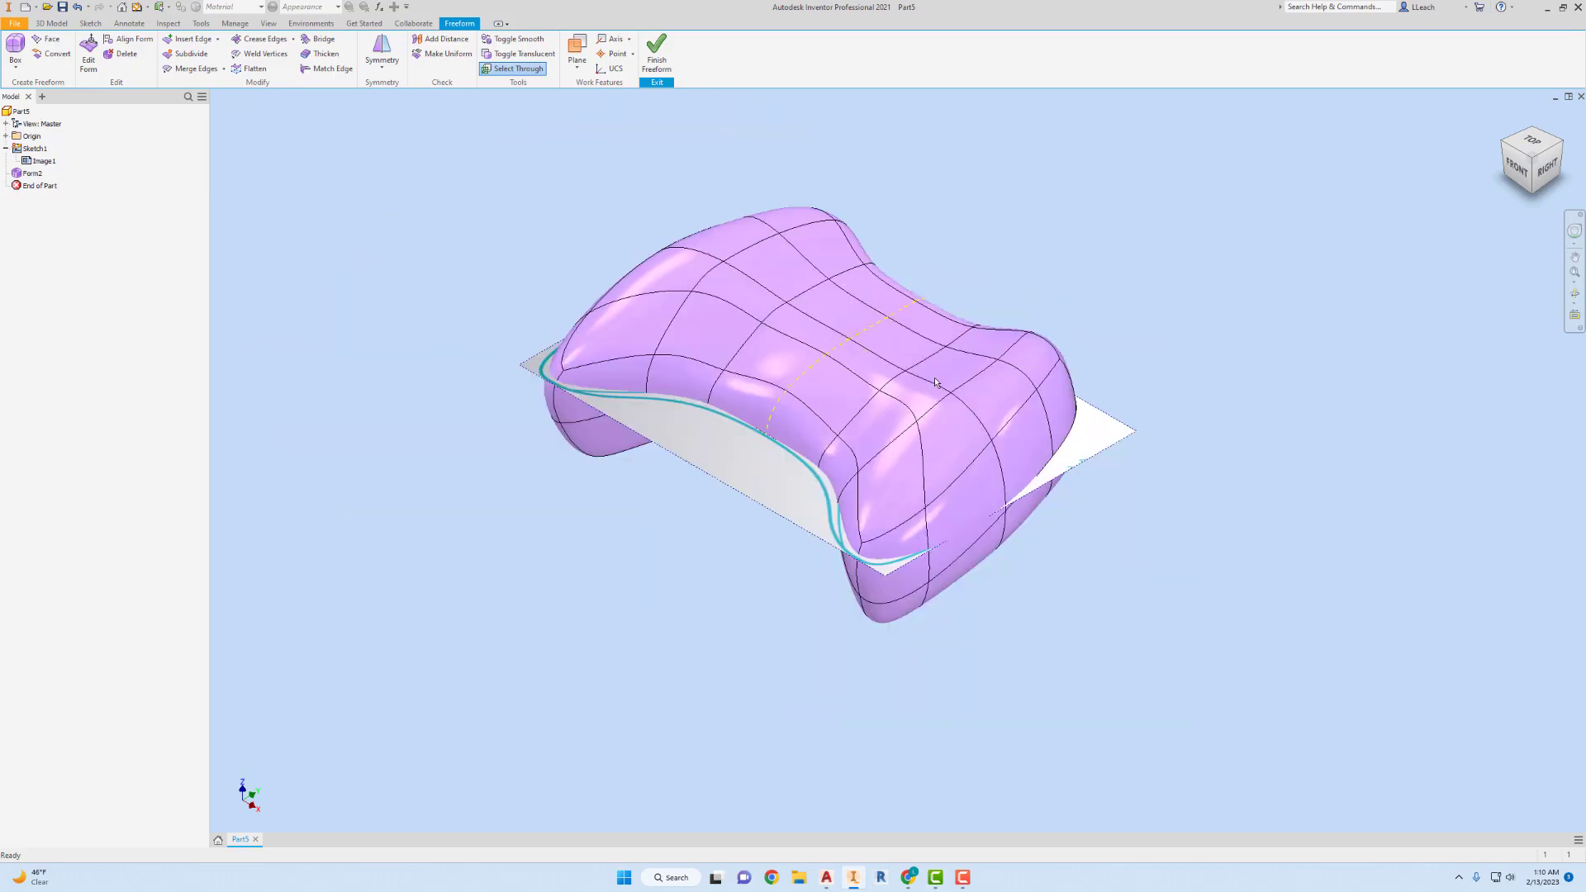
{"action": "scroll", "coordinate": [935, 381], "scroll_direction": "up", "scroll_amount": 1}
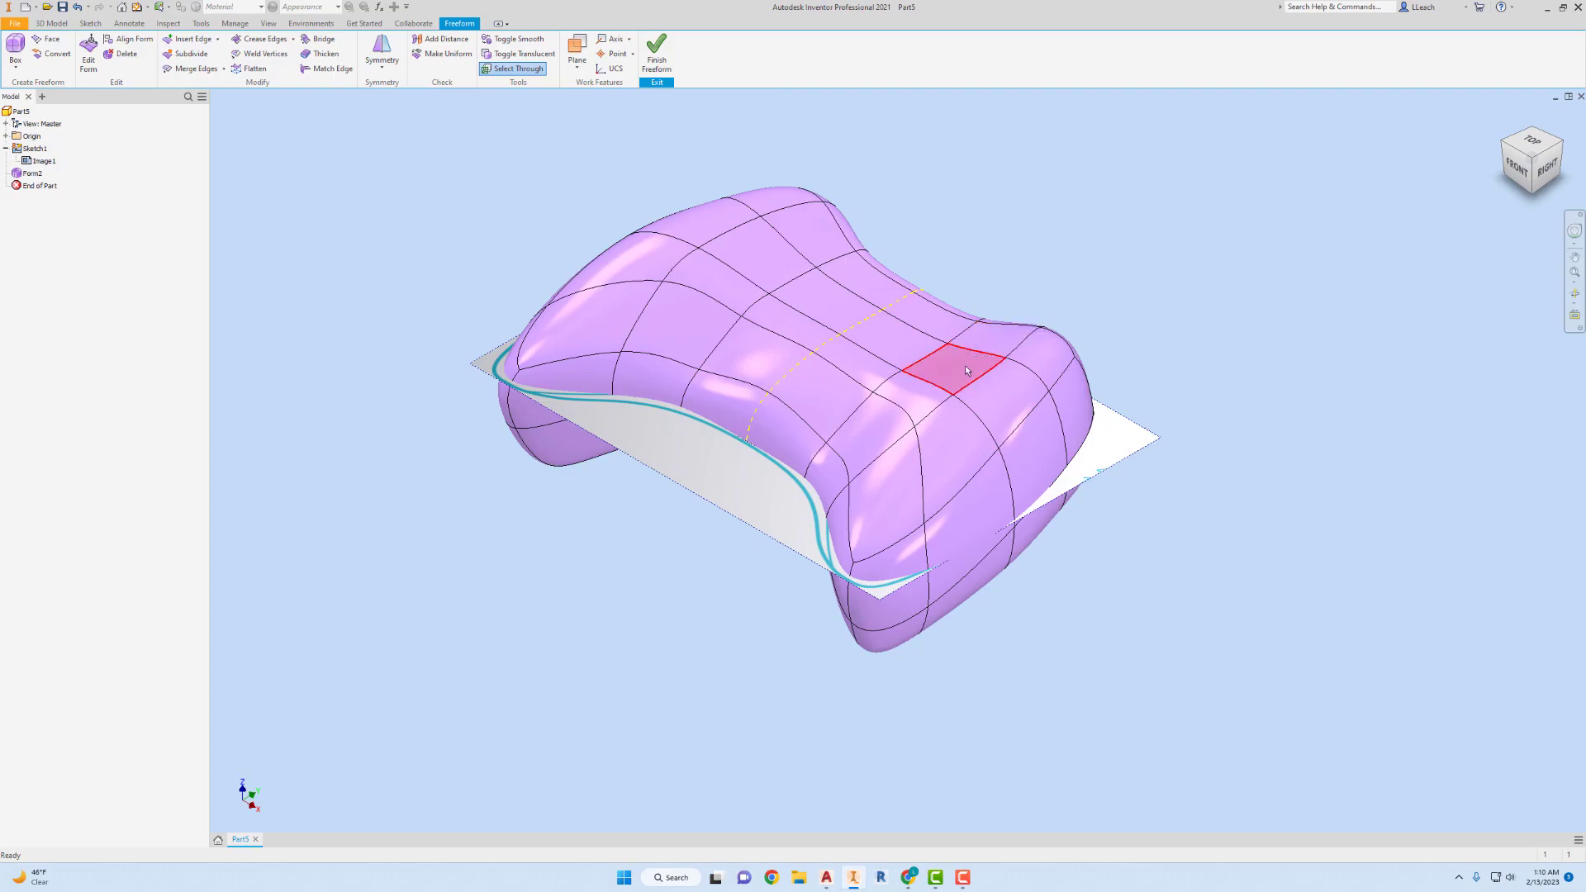
{"action": "left_click", "coordinate": [963, 374]}
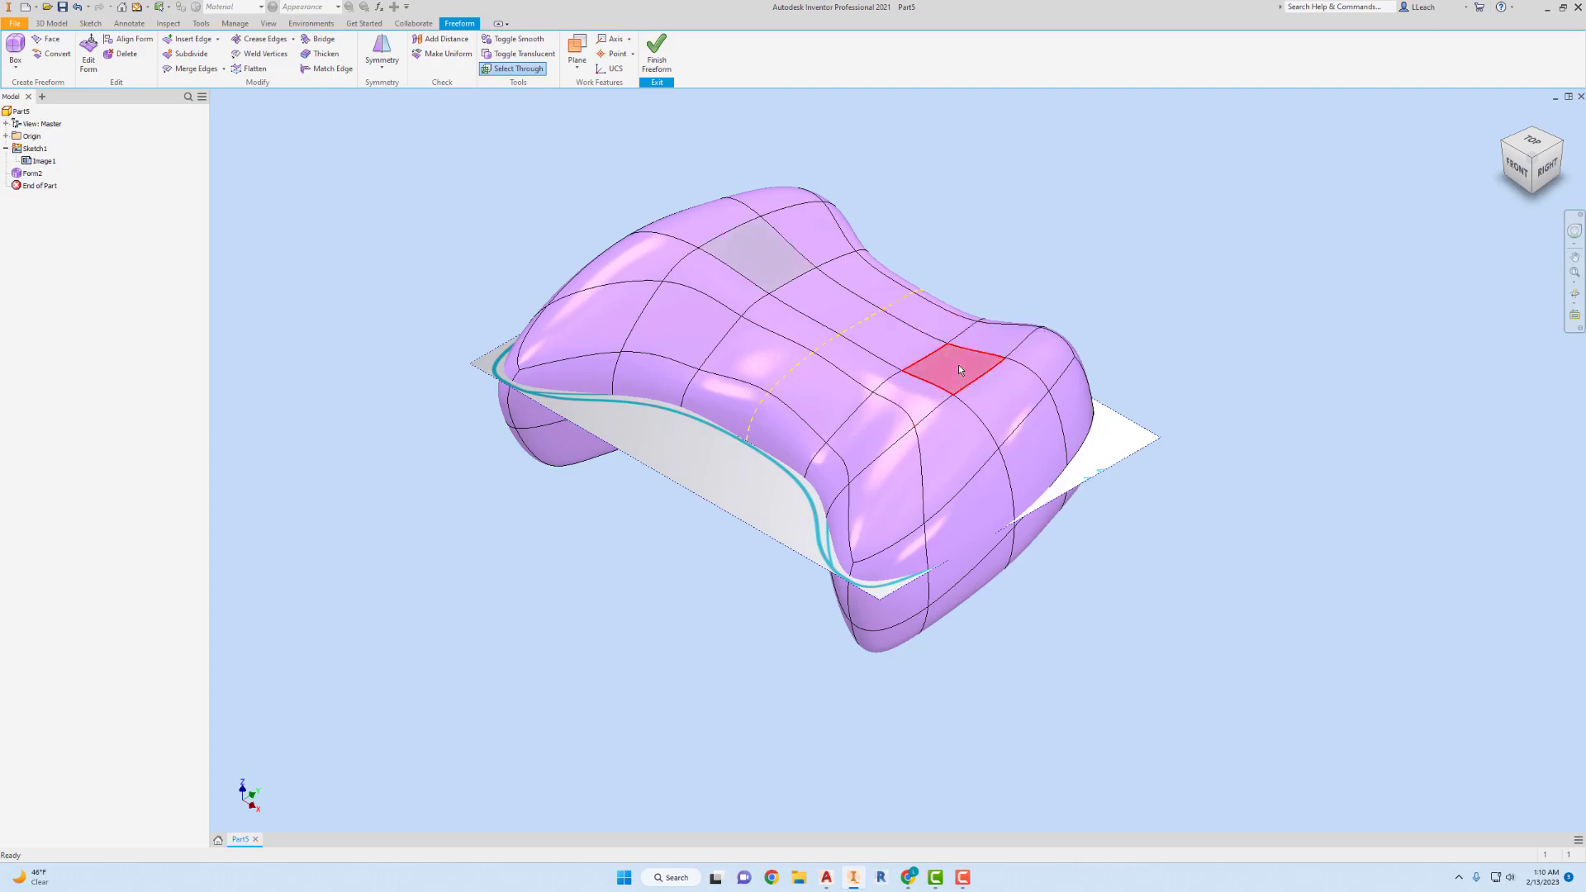
{"action": "left_click", "coordinate": [86, 54]}
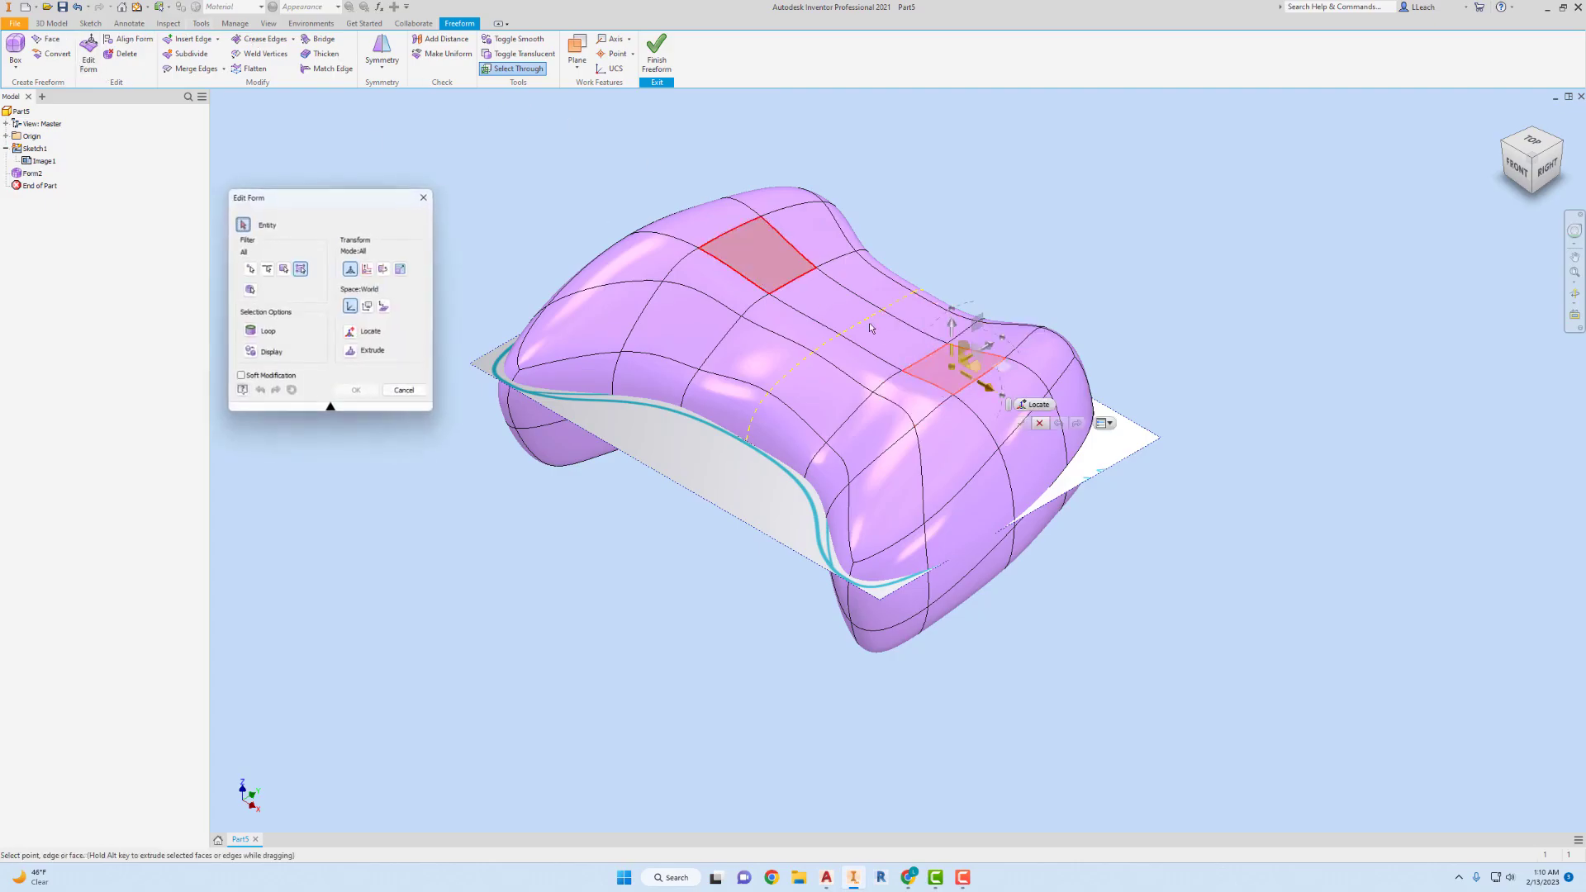
{"action": "left_click_drag", "start_coordinate": [955, 336], "coordinate": [960, 334]}
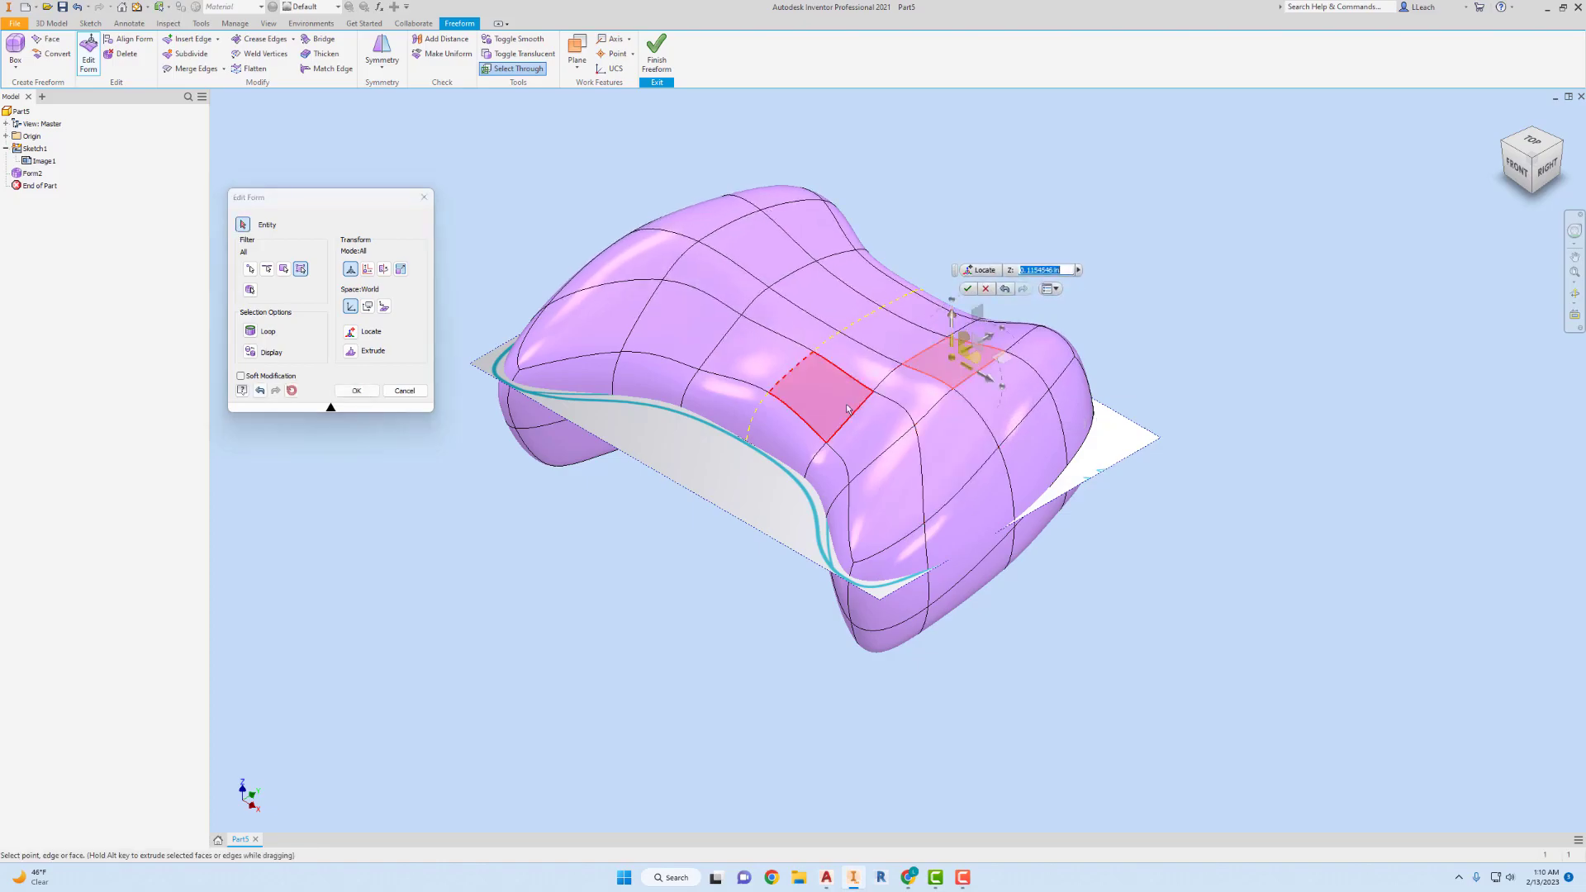
Raise the adjacent top face toward the front slightly along Z, and apply the form edits.
{"action": "left_click", "coordinate": [903, 388]}
{"action": "mouse_move", "coordinate": [911, 361]}
{"action": "left_mouse_down"}
{"action": "mouse_move", "coordinate": [912, 346]}
{"action": "mouse_move", "coordinate": [915, 363]}
{"action": "left_mouse_up"}
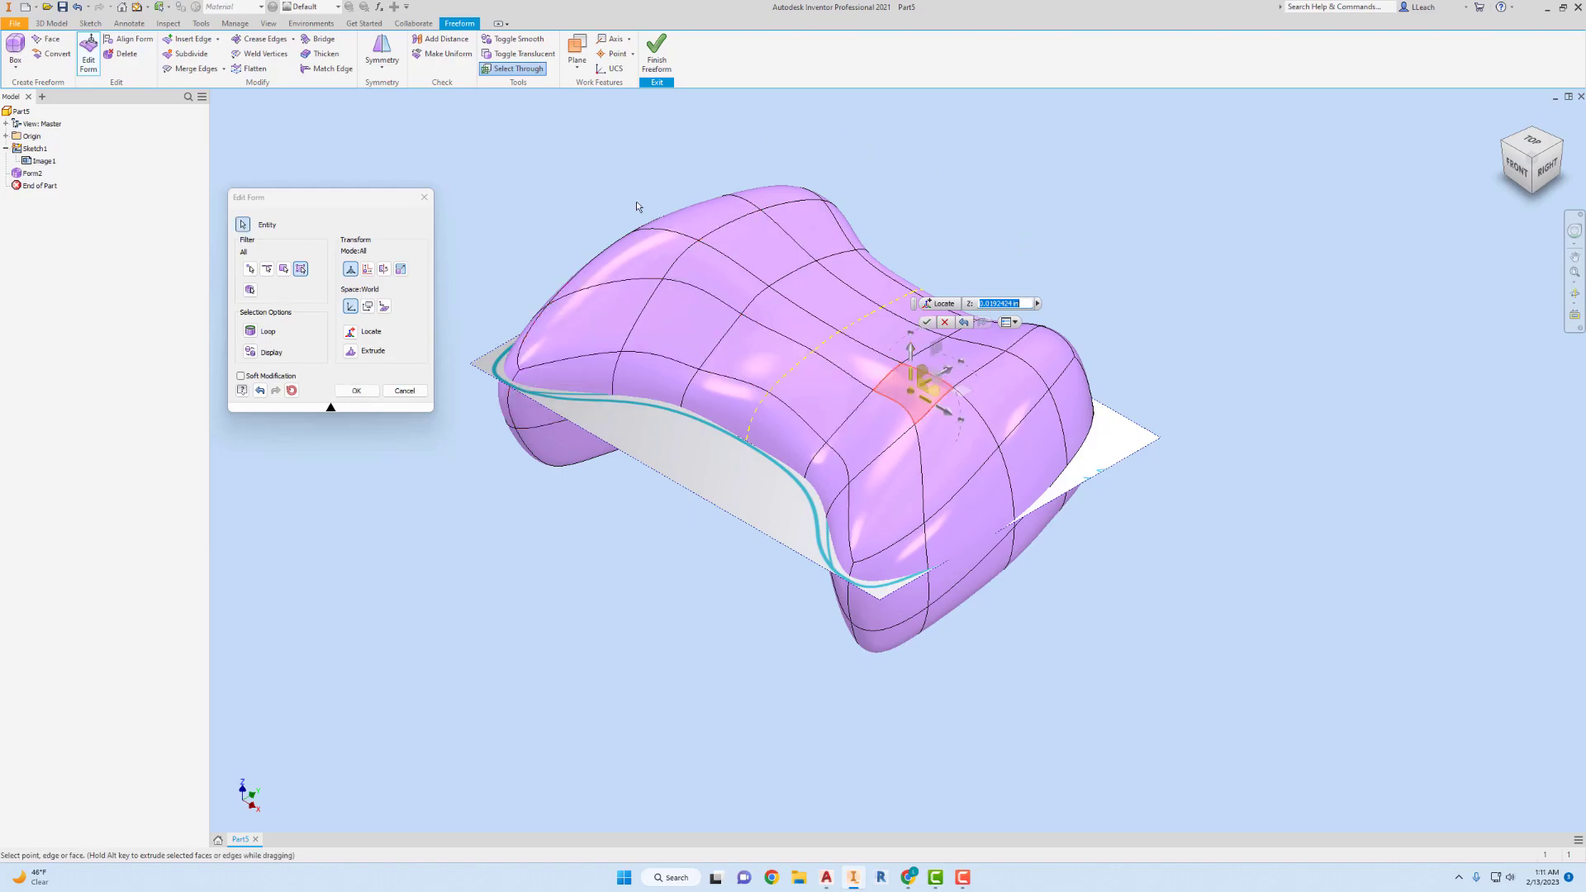
{"action": "left_click", "coordinate": [926, 322]}
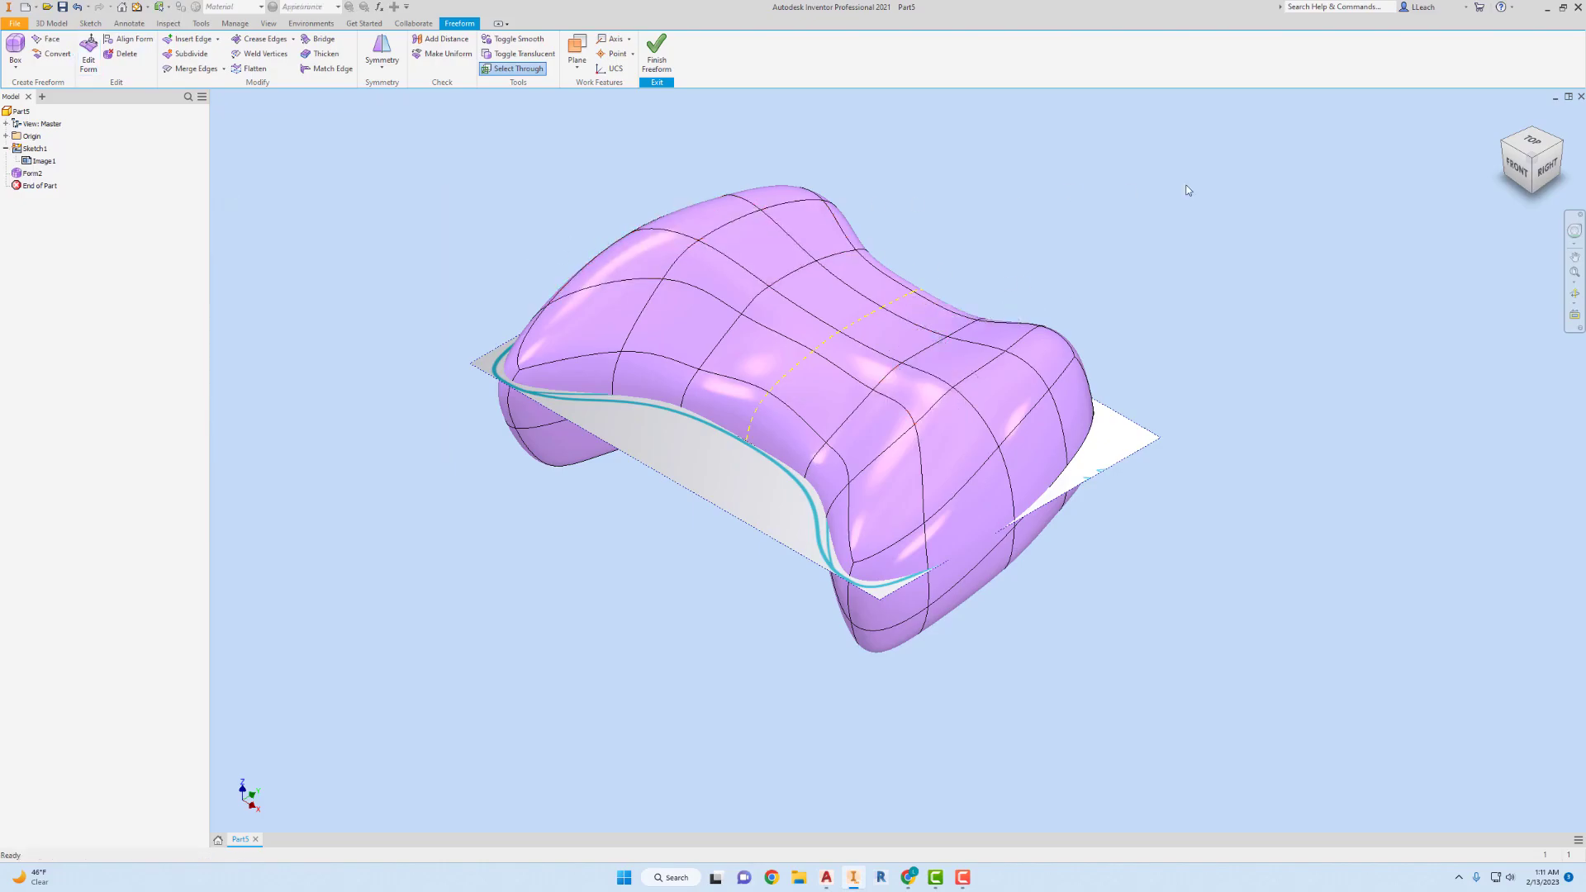
{"action": "left_click", "coordinate": [1546, 169]}
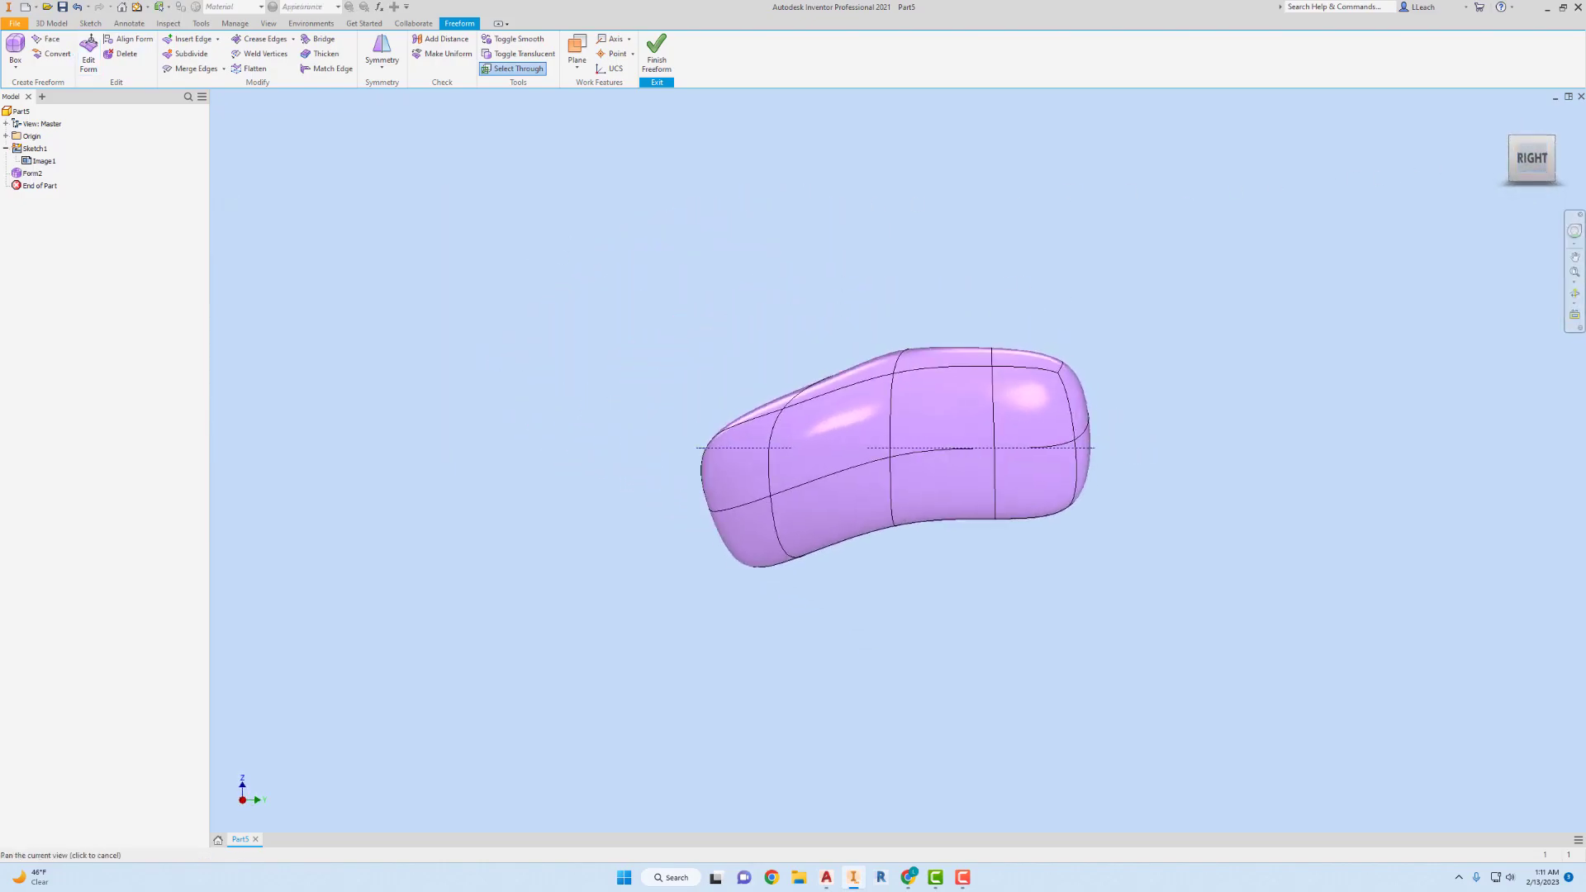